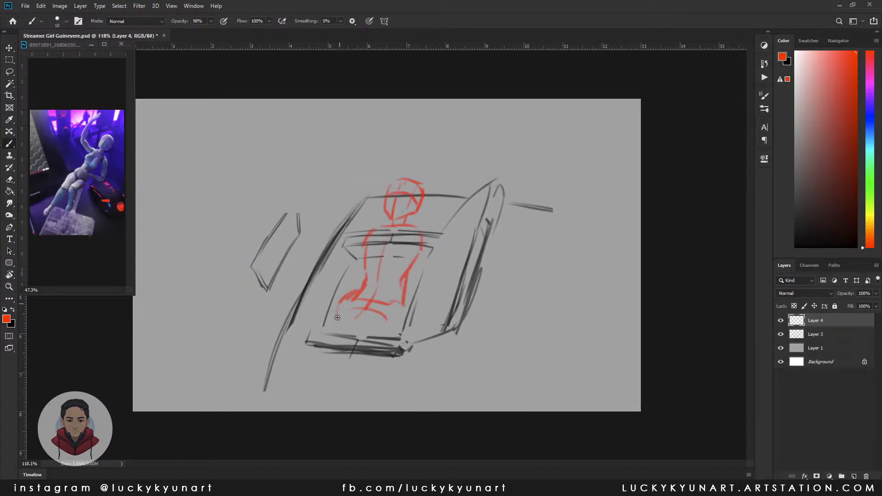
# Step: Sketch the figure's thighs and lower legs in red below the hips, extending over the front edge of the seat
pyautogui.moveTo(404, 322)
pyautogui.mouseDown()
pyautogui.moveTo(371, 349)
pyautogui.moveTo(367, 407)
pyautogui.mouseUp()
pyautogui.moveTo(379, 360); pyautogui.dragTo(374, 391)
pyautogui.moveTo(317, 355); pyautogui.dragTo(293, 410)
pyautogui.moveTo(342, 355); pyautogui.dragTo(308, 410)
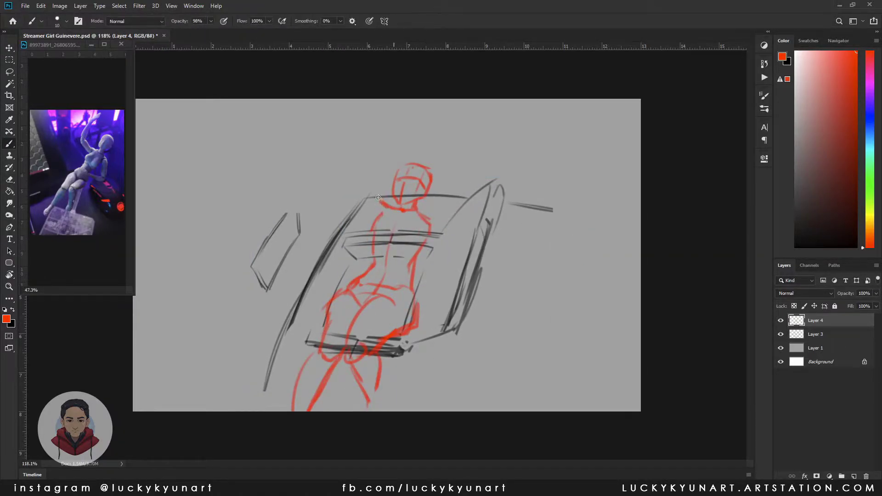
# Step: Sketch one arm raised above the head and the other bent across the torso in red
pyautogui.hotkey('ctrl', 'z')
pyautogui.moveTo(365, 198); pyautogui.dragTo(353, 171)
pyautogui.moveTo(427, 214); pyautogui.dragTo(440, 257)
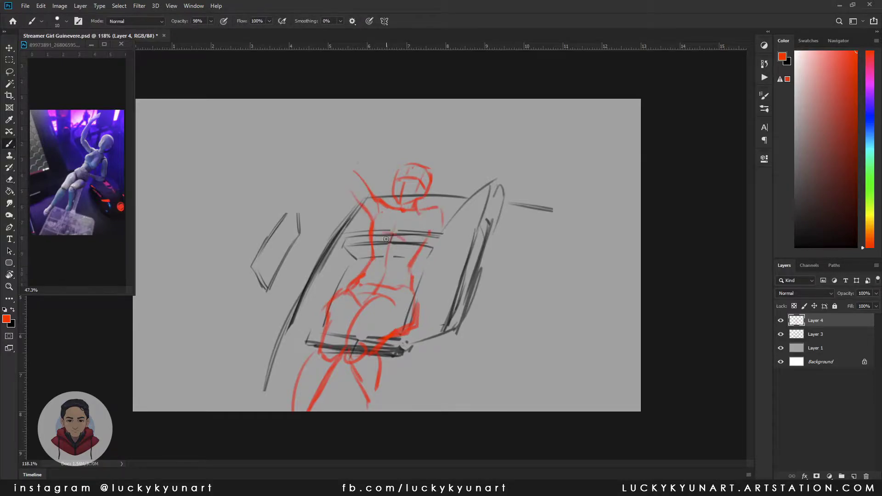
pyautogui.moveTo(391, 246); pyautogui.dragTo(433, 259)
pyautogui.moveTo(342, 148); pyautogui.dragTo(355, 171)
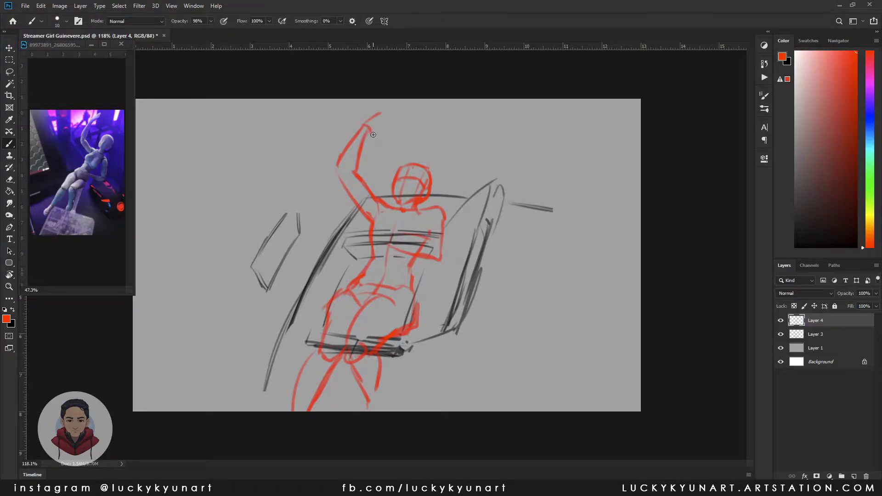
pyautogui.moveTo(352, 170); pyautogui.dragTo(363, 131)
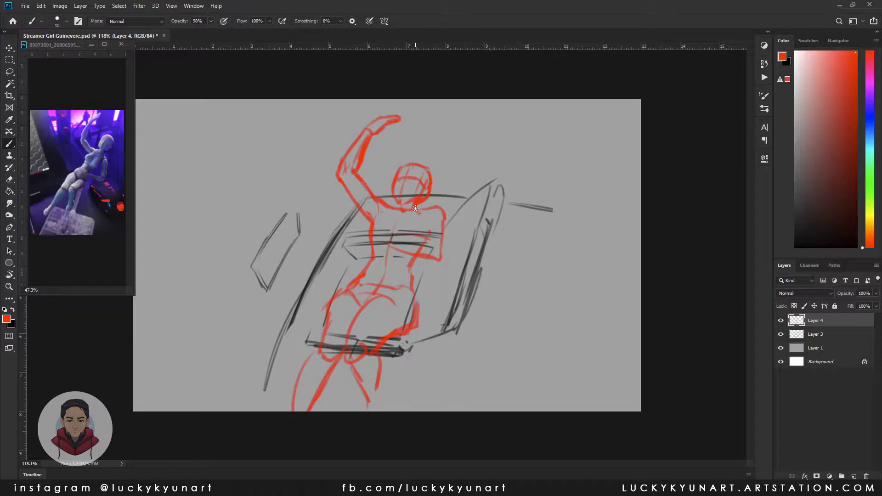
# Step: Sketch the raised arm's hand as a simple block with fingers
pyautogui.scroll(1, 415, 208)
pyautogui.moveTo(387, 115); pyautogui.dragTo(411, 99)
pyautogui.rightClick(409, 90)
pyautogui.press('Escape')
pyautogui.scroll(2, 379, 101)
pyautogui.scroll(-1, 399, 246)
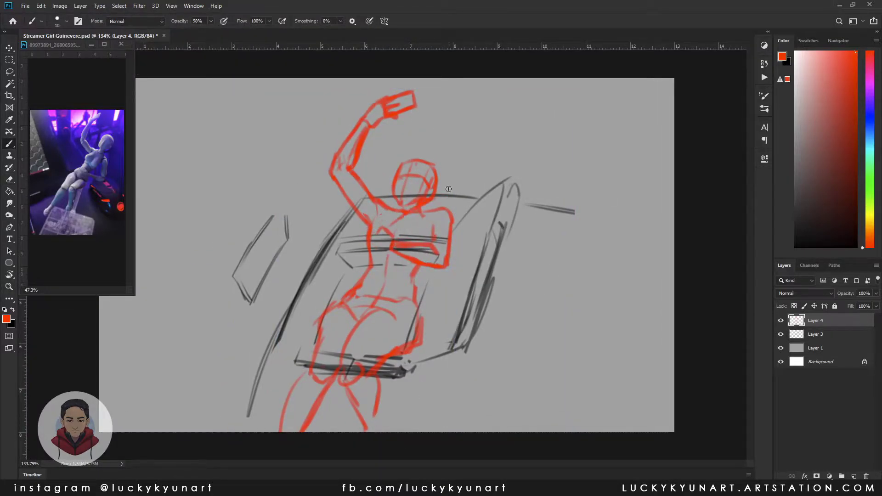
# Step: Erase the arm bent across the torso and redraw it stretched outward and up, away from the head
pyautogui.press('e')
pyautogui.moveTo(448, 221); pyautogui.dragTo(395, 257)
pyautogui.scroll(1, 449, 302)
pyautogui.press('b')
pyautogui.moveTo(446, 208); pyautogui.dragTo(438, 226)
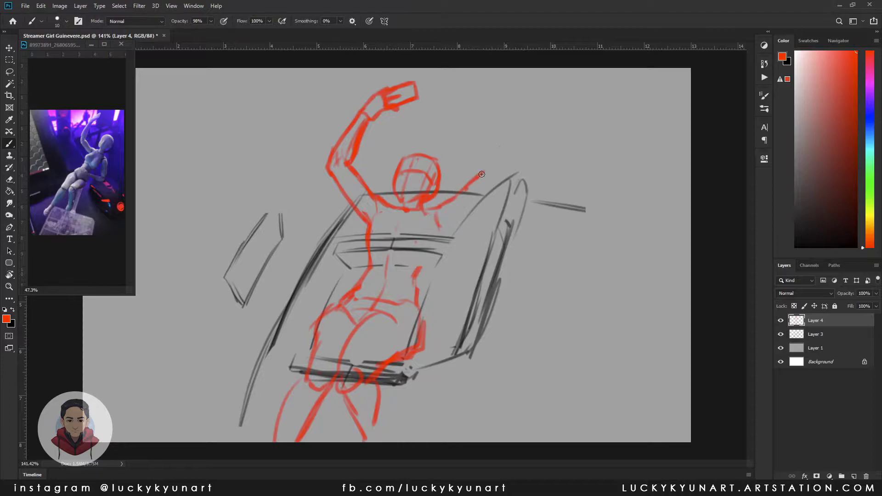
pyautogui.moveTo(481, 174); pyautogui.dragTo(528, 131)
pyautogui.moveTo(434, 246); pyautogui.dragTo(527, 136)
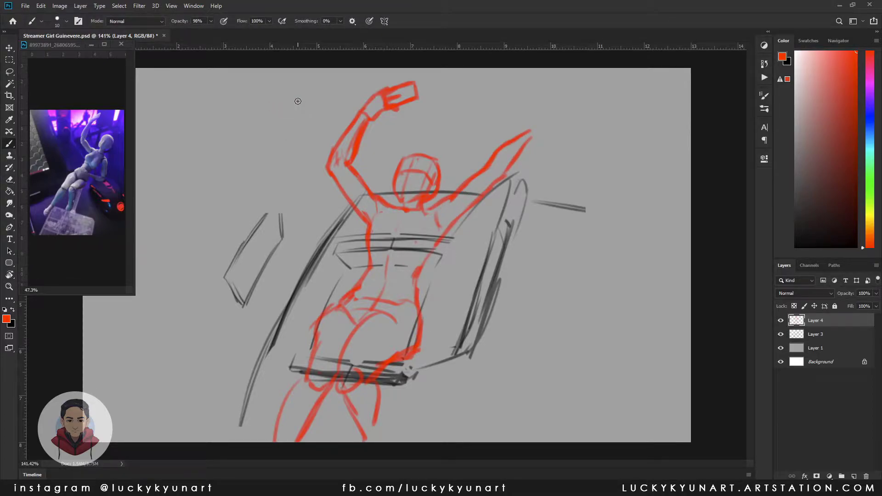
# Step: Refine the hip outline and outstretched hand, and sketch the backrest's shape behind the head and torso in red
pyautogui.hotkey('ctrl', 'z')
pyautogui.press('z')
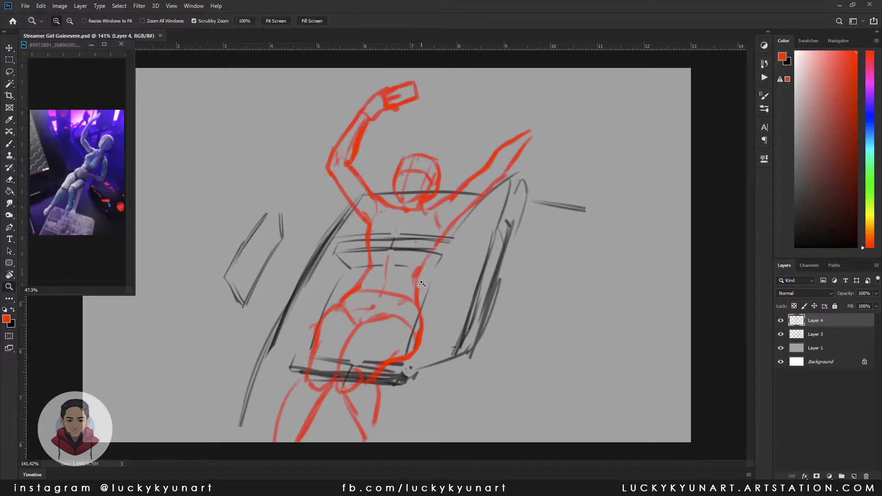
pyautogui.press('b')
pyautogui.hotkey('ctrl', 'shift', 'z')
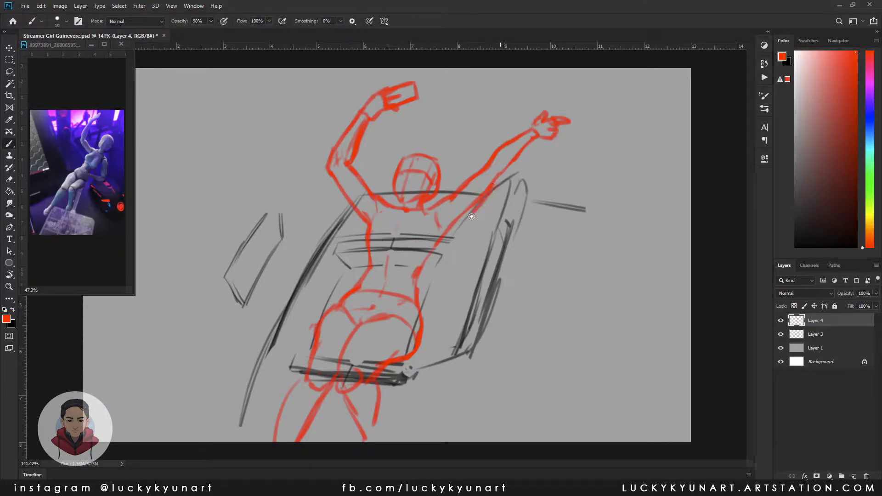
pyautogui.moveTo(368, 153); pyautogui.dragTo(395, 157)
pyautogui.moveTo(445, 162); pyautogui.dragTo(478, 158)
pyautogui.moveTo(362, 216); pyautogui.dragTo(326, 294)
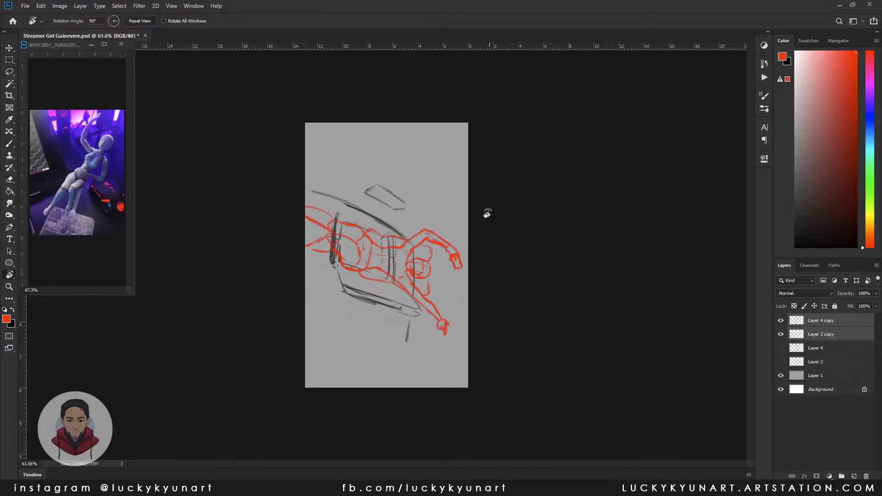
# Step: Transform the duplicated chair and figure sketch layers and crop the canvas to a portrait format
pyautogui.hotkey('ctrl', 't')
pyautogui.moveTo(487, 214)
pyautogui.mouseDown()
pyautogui.moveTo(429, 161)
pyautogui.moveTo(673, 240)
pyautogui.moveTo(433, 199)
pyautogui.moveTo(452, 190)
pyautogui.moveTo(448, 179)
pyautogui.mouseUp()
pyautogui.press('Return')
pyautogui.press('c')
pyautogui.moveTo(537, 110); pyautogui.dragTo(505, 193)
pyautogui.moveTo(468, 255); pyautogui.dragTo(482, 255)
pyautogui.press('Return')
# Step: Sketch a slanted rectangular panel beside the chair in black, and complete the lower legs and foot in red on Layer 4 copy
pyautogui.press('b')
pyautogui.press('x')
pyautogui.moveTo(299, 270); pyautogui.dragTo(320, 267)
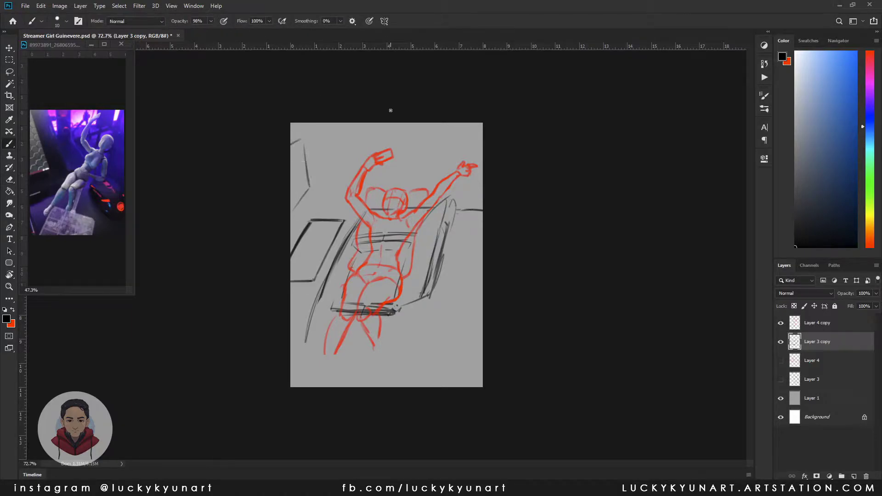
pyautogui.hotkey('alt', ']')
pyautogui.press('x')
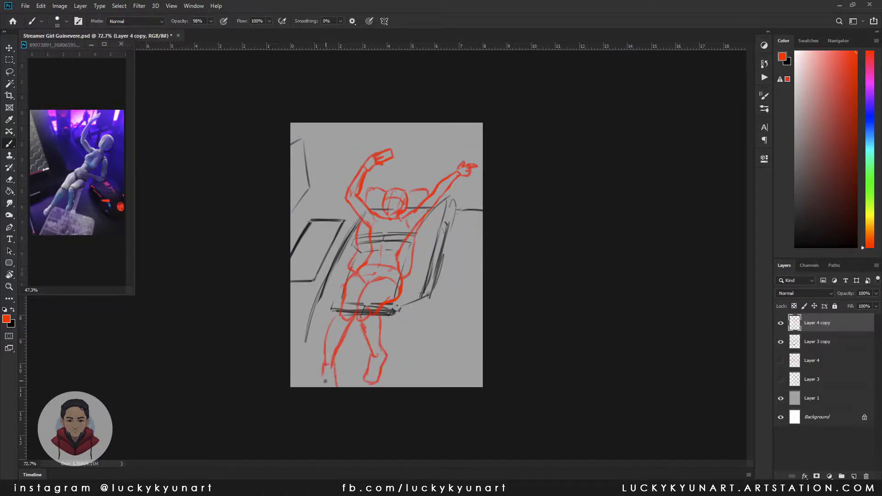
# Step: Sketch the monitor shapes and desk outline in black on Layer 3 copy, beside the raised arm
pyautogui.hotkey('alt', '[')
pyautogui.press('x')
pyautogui.moveTo(309, 198); pyautogui.dragTo(300, 137)
pyautogui.moveTo(355, 166); pyautogui.dragTo(353, 123)
pyautogui.moveTo(321, 185); pyautogui.dragTo(308, 120)
pyautogui.moveTo(354, 165); pyautogui.dragTo(351, 123)
pyautogui.moveTo(339, 224); pyautogui.dragTo(314, 266)
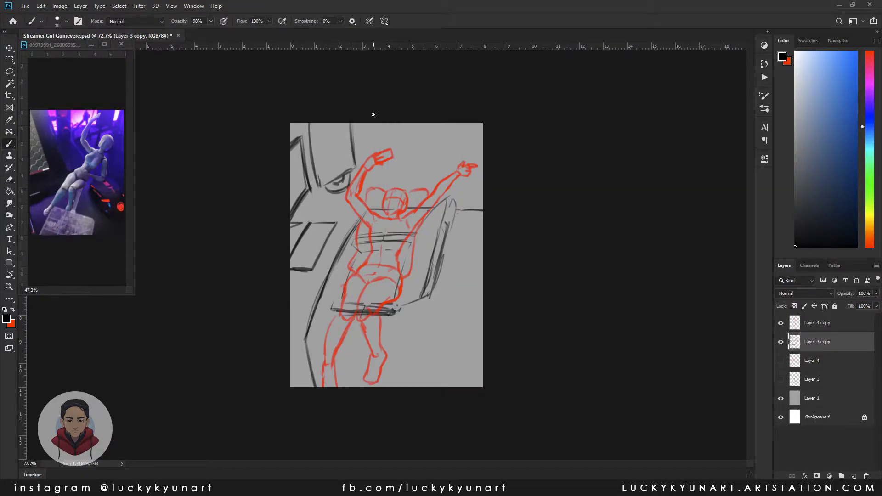
# Step: Sketch the angular chair form beside the figure and a rectangular frame in the upper-right corner of the picture
pyautogui.moveTo(480, 204)
pyautogui.mouseDown()
pyautogui.moveTo(441, 239)
pyautogui.moveTo(404, 308)
pyautogui.mouseUp()
pyautogui.moveTo(327, 205); pyautogui.dragTo(322, 198)
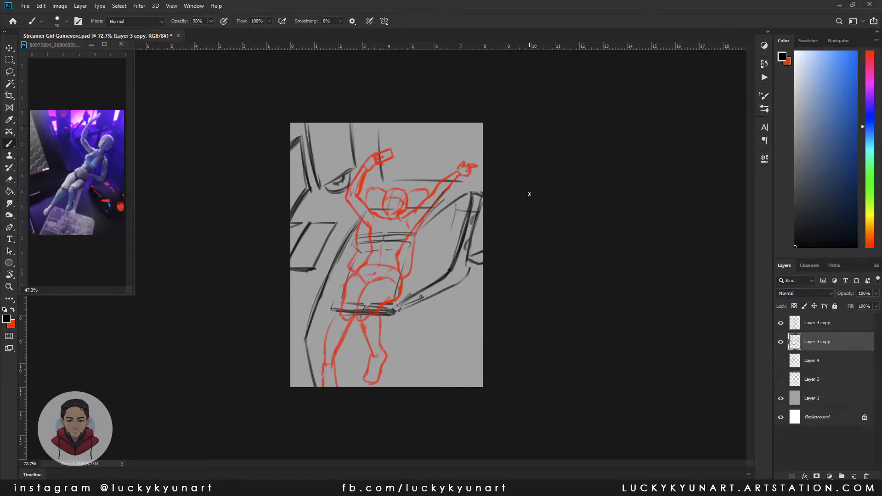
pyautogui.scroll(-3, 460, 193)
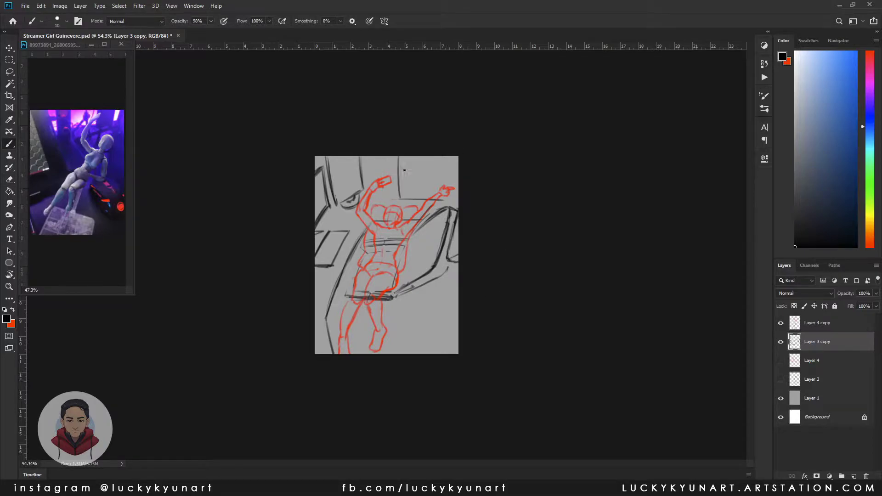
pyautogui.moveTo(404, 171); pyautogui.dragTo(514, 132)
pyautogui.scroll(2, 375, 334)
# Step: Sketch the chair's legs under the seat and the floor edges around the foot in black
pyautogui.moveTo(362, 322)
pyautogui.mouseDown()
pyautogui.moveTo(329, 355)
pyautogui.moveTo(419, 350)
pyautogui.mouseUp()
pyautogui.scroll(2, 488, 351)
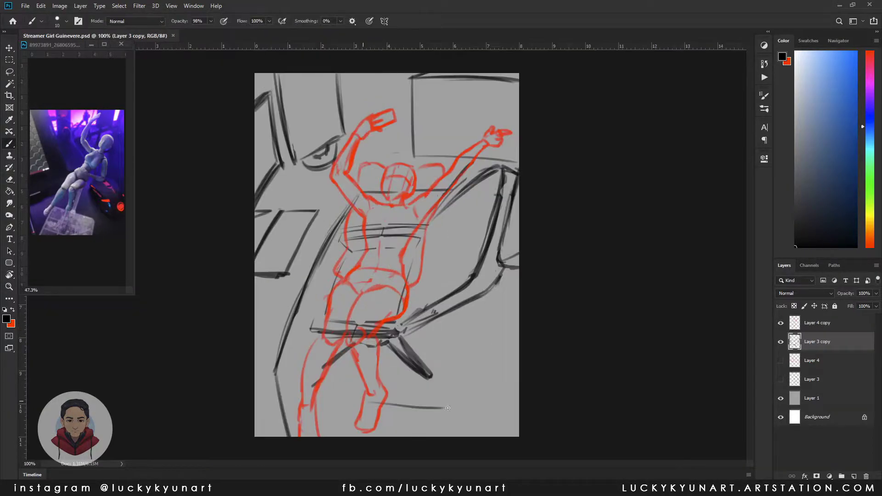
pyautogui.press('r')
pyautogui.scroll(-3, 560, 403)
pyautogui.scroll(3, 560, 403)
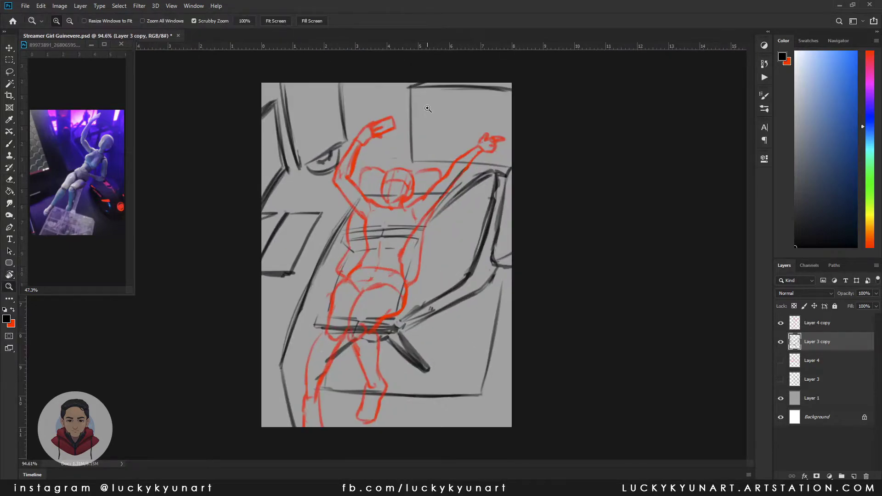
# Step: Undo the last stroke and sketch a curved object in the lower-right corner of the picture
pyautogui.press('b')
pyautogui.scroll(-1, 473, 384)
pyautogui.hotkey('ctrl', 'z')
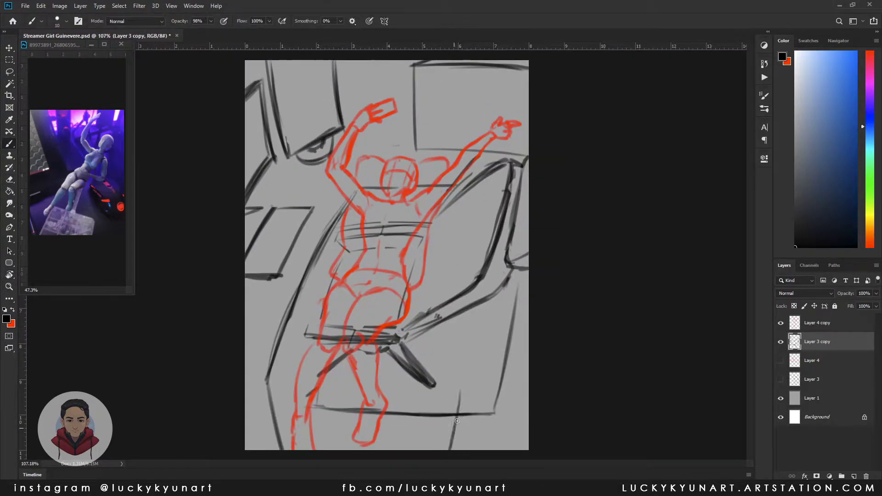
pyautogui.moveTo(524, 353); pyautogui.dragTo(482, 447)
pyautogui.moveTo(528, 402); pyautogui.dragTo(506, 438)
pyautogui.moveTo(527, 353); pyautogui.dragTo(477, 444)
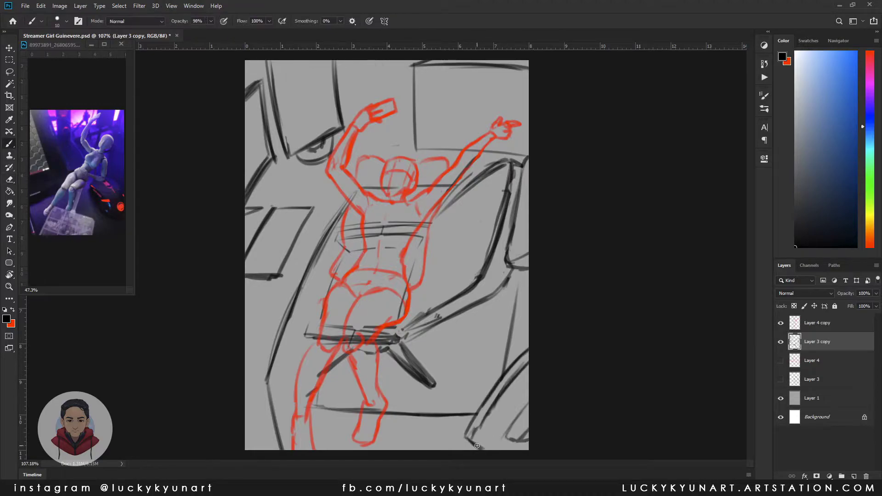
# Step: Add a small ellipse on the desk and a horizontal line behind the raised hand in black
pyautogui.scroll(-2, 566, 326)
pyautogui.press('r')
pyautogui.moveTo(593, 182); pyautogui.dragTo(548, 107)
pyautogui.press('Escape')
pyautogui.scroll(2, 386, 253)
pyautogui.press('b')
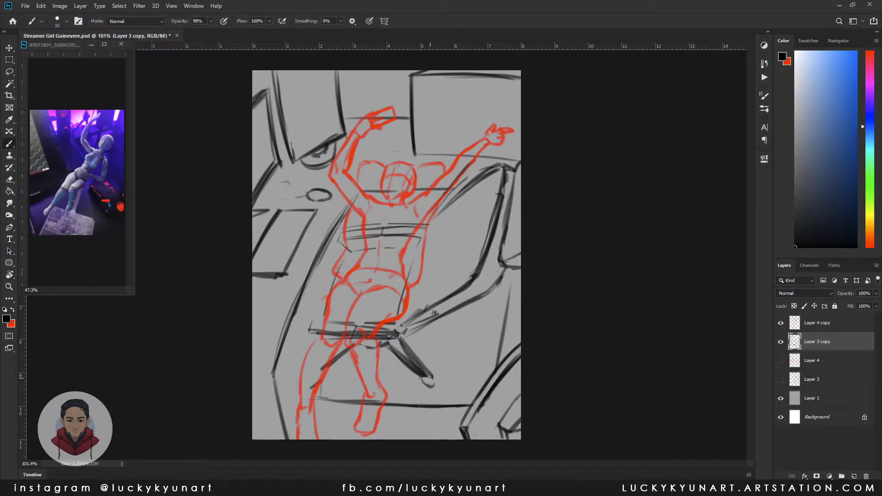
# Step: Check the composition in a mirrored view and add a short dark stroke on the floor beside the chair
pyautogui.press('z')
pyautogui.scroll(-1, 429, 379)
pyautogui.hotkey('ctrl', 'shift', 'h')
pyautogui.hotkey('ctrl', 'shift', 'h')
pyautogui.hotkey('ctrl', 'shift', 'h')
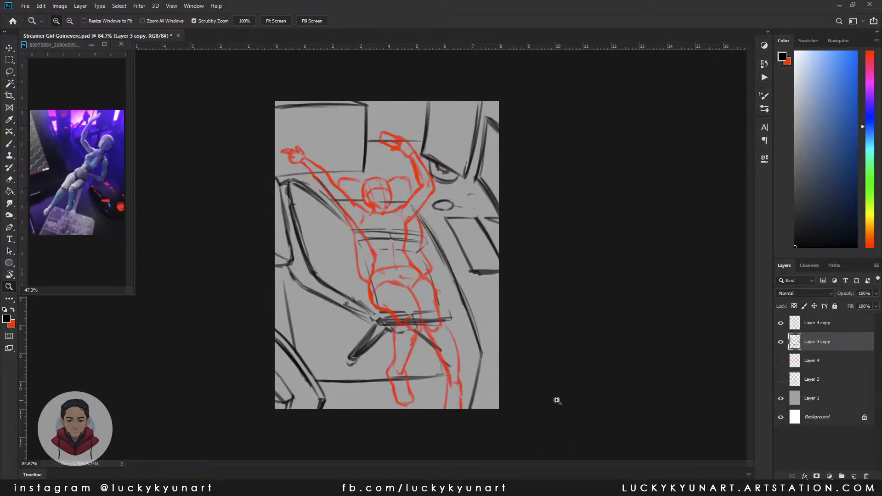
pyautogui.hotkey('ctrl', 'shift', 'h')
pyautogui.press('b')
pyautogui.hotkey('ctrl', 'shift', 'h')
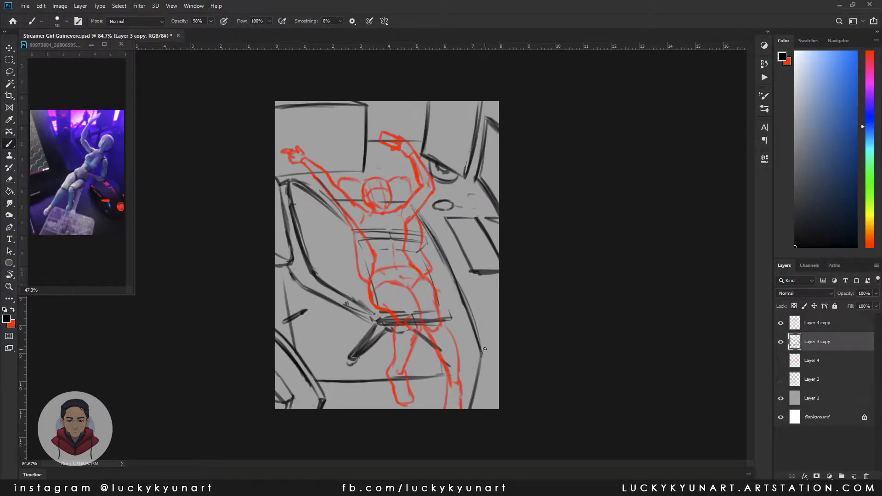
pyautogui.hotkey('ctrl', 'shift', 'h')
# Step: Duplicate the red figure layer and redraw the outstretched arm lowered onto the neighbouring chair form
pyautogui.hotkey('ctrl', 'j')
pyautogui.press('x')
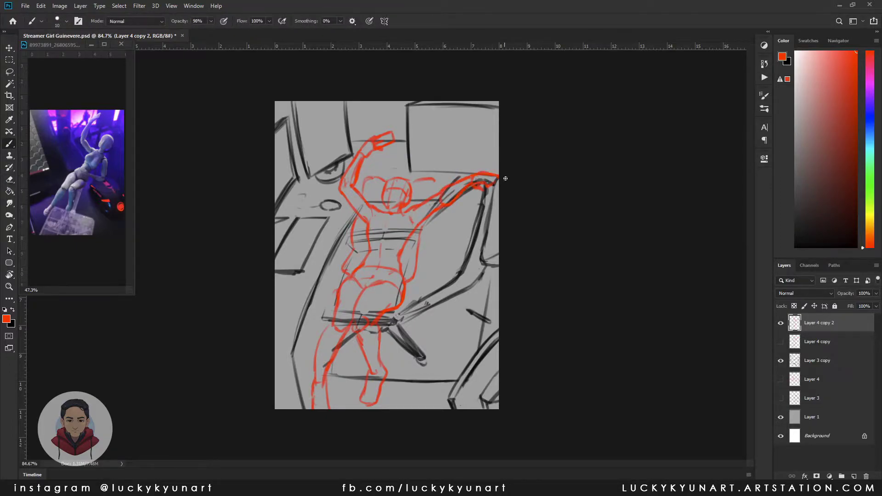
pyautogui.hotkey('ctrl', 'shift', 'h')
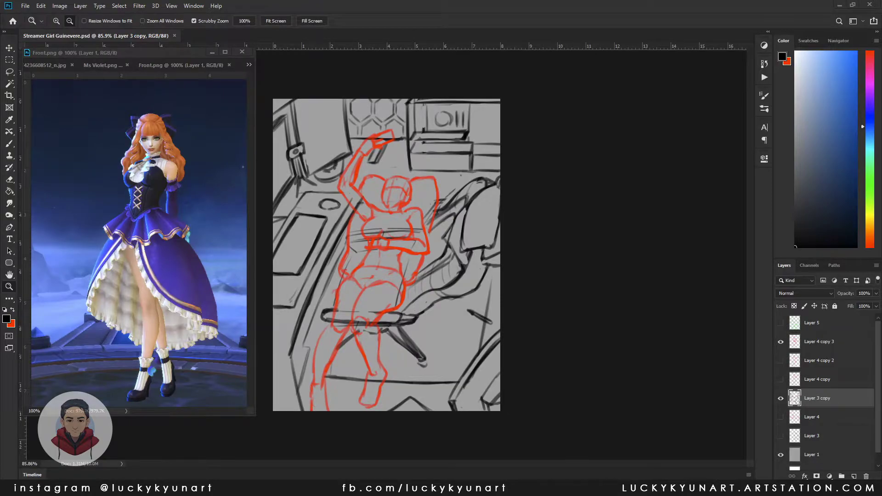
# Step: Sketch the eyebrows, nose, mouth and hairline in red on the head in Layer 4 copy 3
pyautogui.press('x')
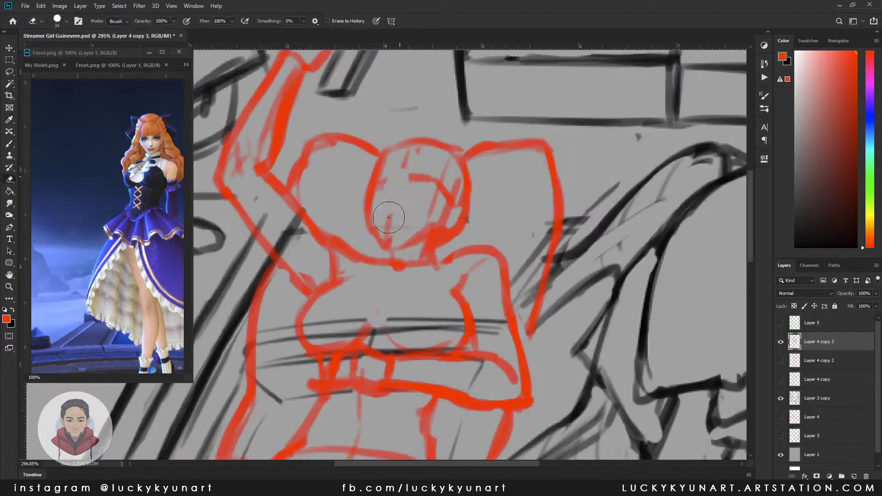
pyautogui.press('b')
pyautogui.moveTo(386, 208); pyautogui.dragTo(391, 170)
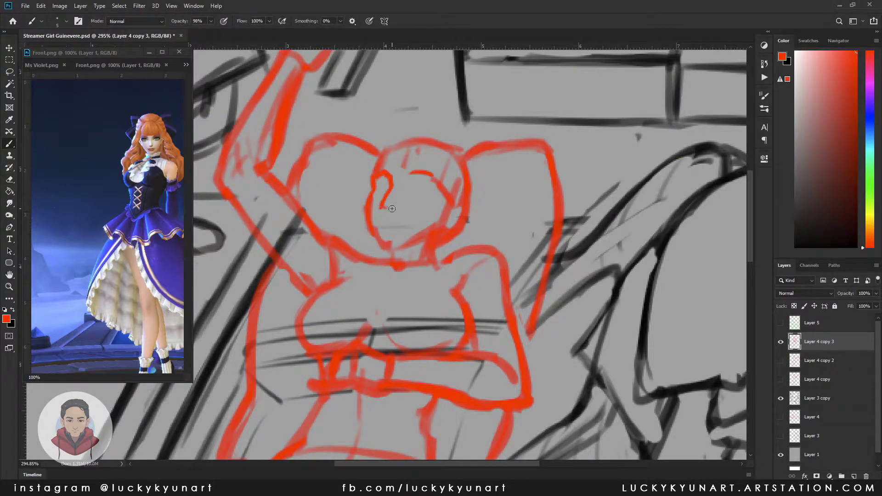
pyautogui.moveTo(381, 220)
pyautogui.mouseDown()
pyautogui.moveTo(403, 222)
pyautogui.moveTo(404, 206)
pyautogui.mouseUp()
pyautogui.moveTo(383, 161); pyautogui.dragTo(443, 154)
pyautogui.moveTo(440, 152); pyautogui.dragTo(445, 175)
pyautogui.moveTo(388, 180)
pyautogui.mouseDown()
pyautogui.moveTo(380, 182)
pyautogui.moveTo(432, 181)
pyautogui.mouseUp()
# Step: Clean up the facial features with the eraser and check the face in a mirrored view
pyautogui.press('e')
pyautogui.moveTo(381, 189); pyautogui.dragTo(413, 214)
pyautogui.scroll(1, 395, 193)
pyautogui.moveTo(441, 138); pyautogui.dragTo(468, 156)
pyautogui.moveTo(478, 216); pyautogui.dragTo(505, 244)
pyautogui.press('z')
pyautogui.hotkey('ctrl', 'shift', 'h')
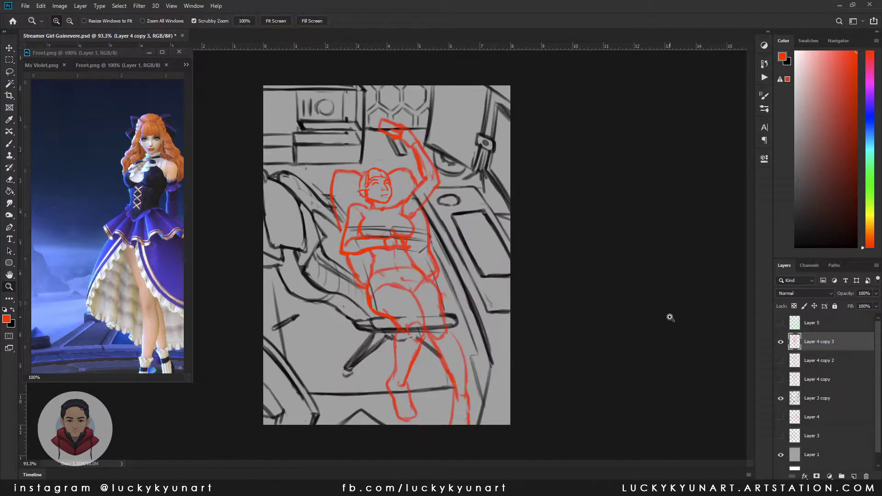
# Step: Reinforce the background equipment's round dial and the angular shape at the floor's lower edge in black on Layer 3 copy
pyautogui.hotkey('alt', '[')
pyautogui.press('e')
pyautogui.scroll(1, 516, 253)
pyautogui.press('x')
pyautogui.press('b')
pyautogui.scroll(2, 516, 253)
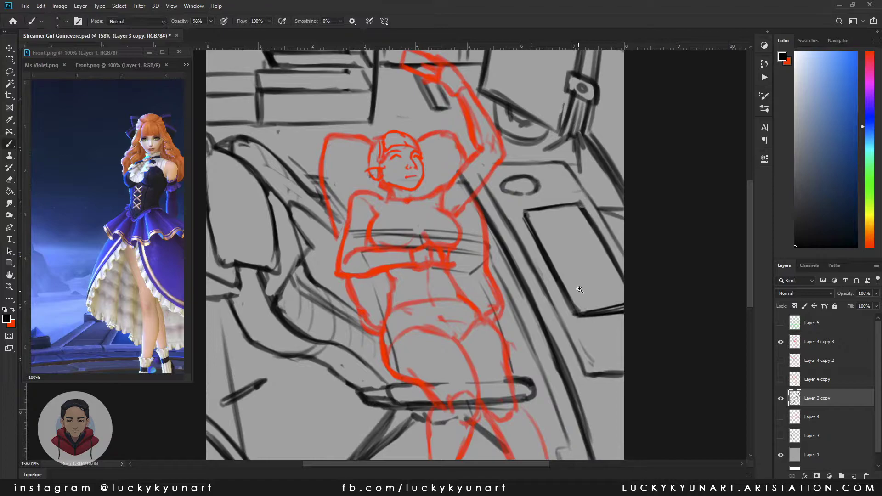
pyautogui.scroll(-3, 463, 198)
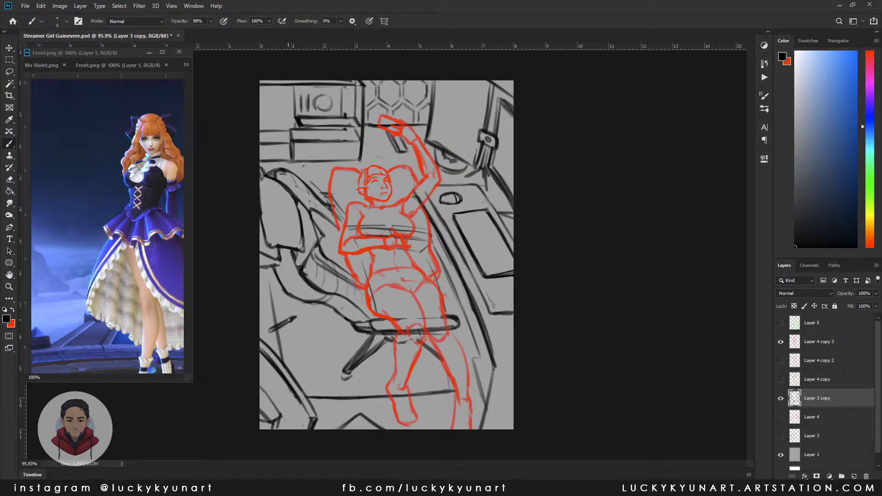
pyautogui.moveTo(359, 365); pyautogui.dragTo(346, 412)
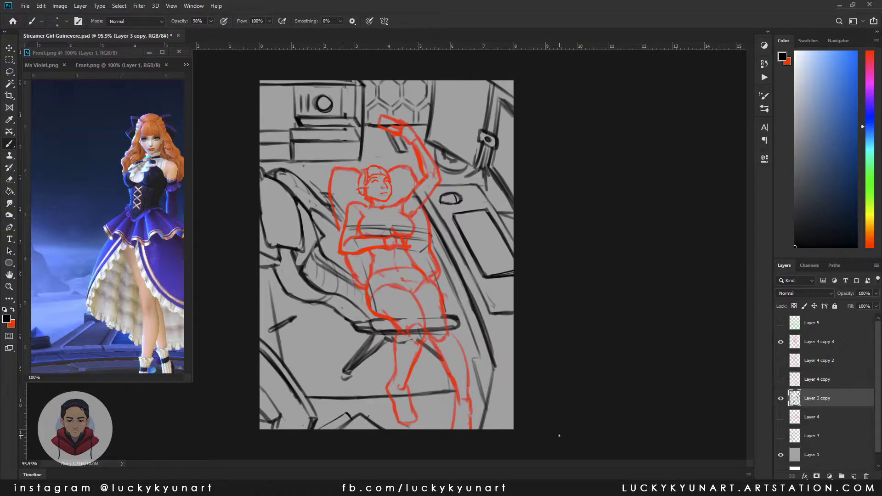
pyautogui.press('z')
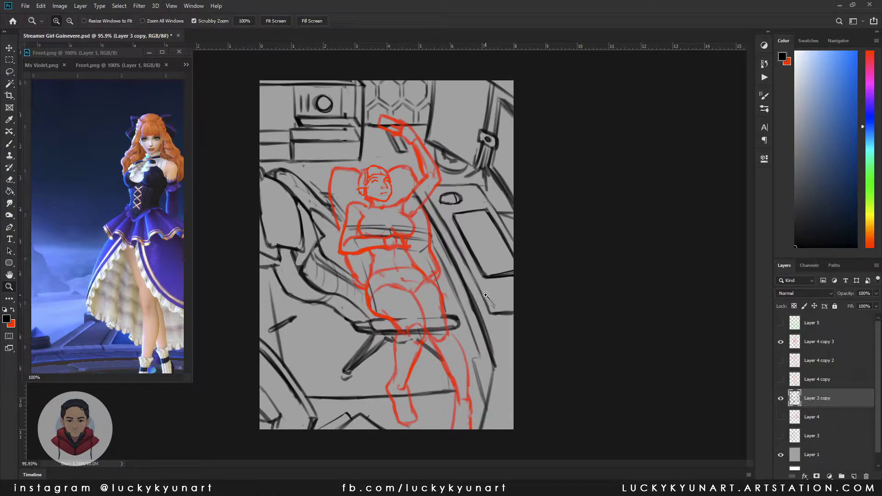
# Step: Sketch the headphones and the curly hair beside the face in red on Layer 4 copy 3
pyautogui.press('e')
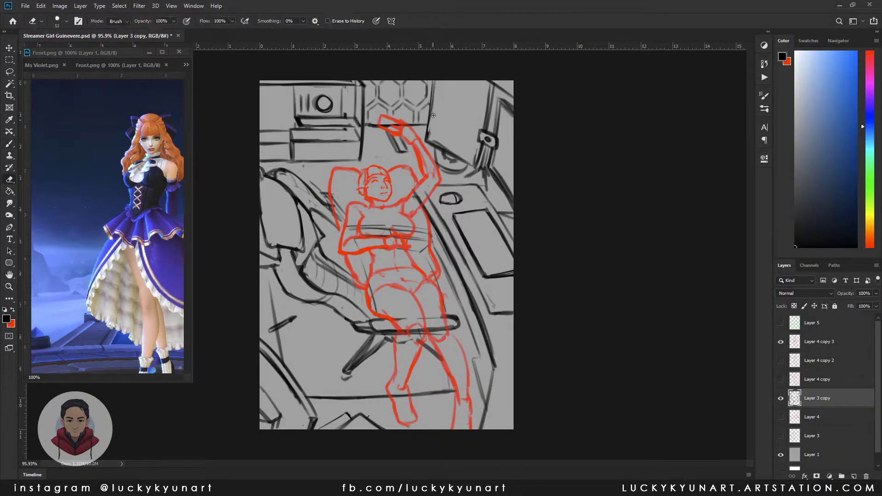
pyautogui.scroll(5, 494, 247)
pyautogui.press('x')
pyautogui.press('b')
pyautogui.scroll(-1, 494, 248)
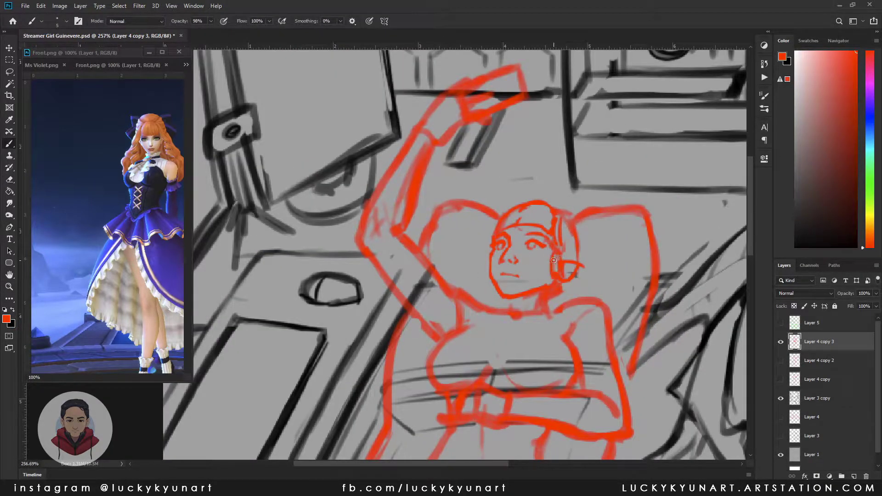
pyautogui.scroll(-1, 582, 277)
pyautogui.moveTo(503, 280); pyautogui.dragTo(491, 317)
# Step: Lower the opacity of Layer 3 copy to fade the background lines, and make Layer 4 copy 3 active again
pyautogui.click(817, 398)
pyautogui.click(875, 293)
pyautogui.moveTo(875, 305); pyautogui.dragTo(855, 307)
pyautogui.click(818, 341)
pyautogui.scroll(-3, 505, 207)
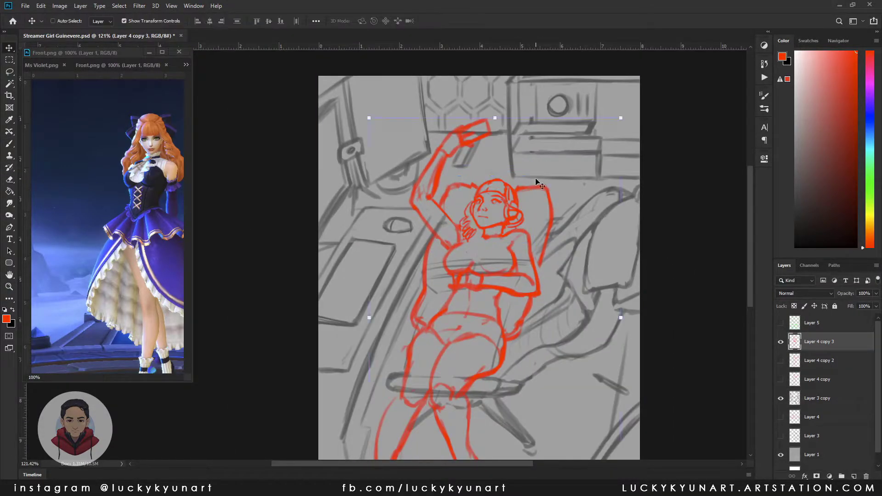
# Step: Sketch the curls around the headphones and a short neckline stroke across the chest in red
pyautogui.scroll(1, 535, 178)
pyautogui.press('e')
pyautogui.press('b')
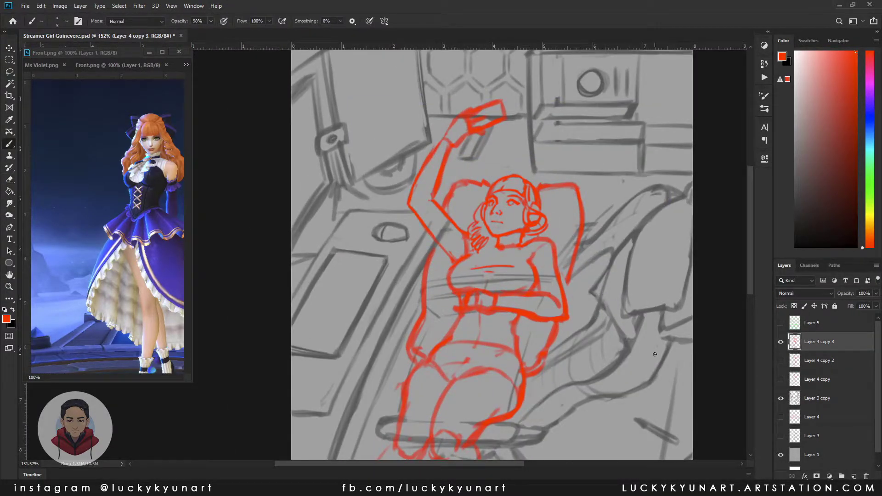
# Step: Recolor the figure's red lines on Layer 4 copy 3 black and refine the folded forearm and hand across the waist
pyautogui.scroll(1, 487, 238)
pyautogui.scroll(-2, 519, 245)
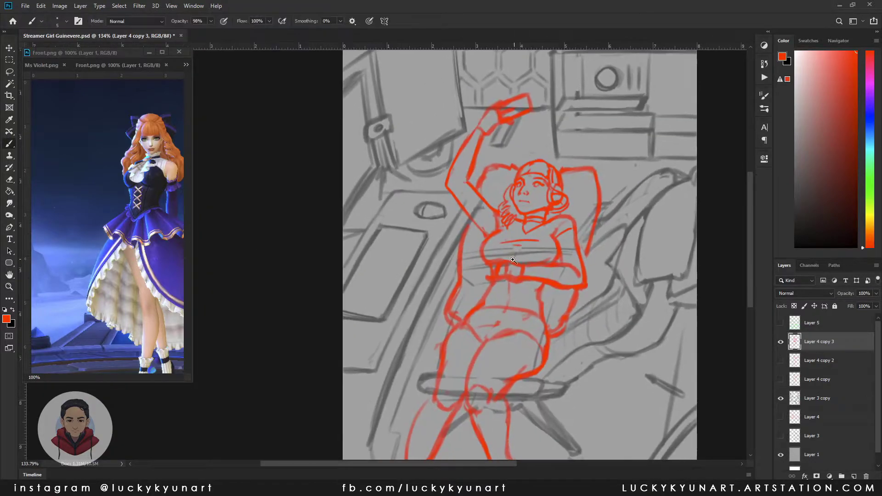
pyautogui.press('e')
pyautogui.scroll(3, 524, 276)
pyautogui.press('x')
pyautogui.hotkey('alt', 'shift', 'BackSpace')
pyautogui.moveTo(524, 292)
pyautogui.mouseDown()
pyautogui.moveTo(496, 270)
pyautogui.moveTo(506, 272)
pyautogui.moveTo(501, 296)
pyautogui.mouseUp()
pyautogui.press('e')
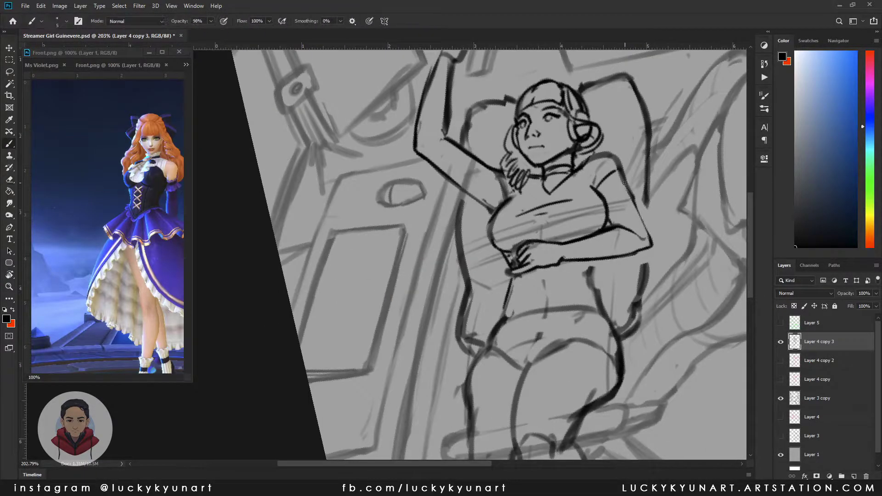
# Step: Draw the shirt's hem, waist contour and shorts in black over the girl's hips and thighs
pyautogui.press('b')
pyautogui.moveTo(500, 343); pyautogui.dragTo(587, 346)
pyautogui.moveTo(510, 363); pyautogui.dragTo(592, 322)
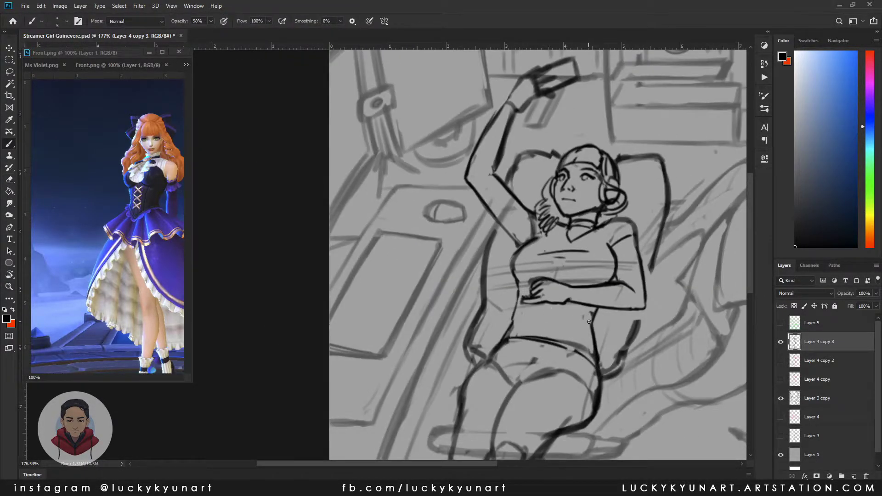
pyautogui.scroll(-3, 505, 275)
pyautogui.press('e')
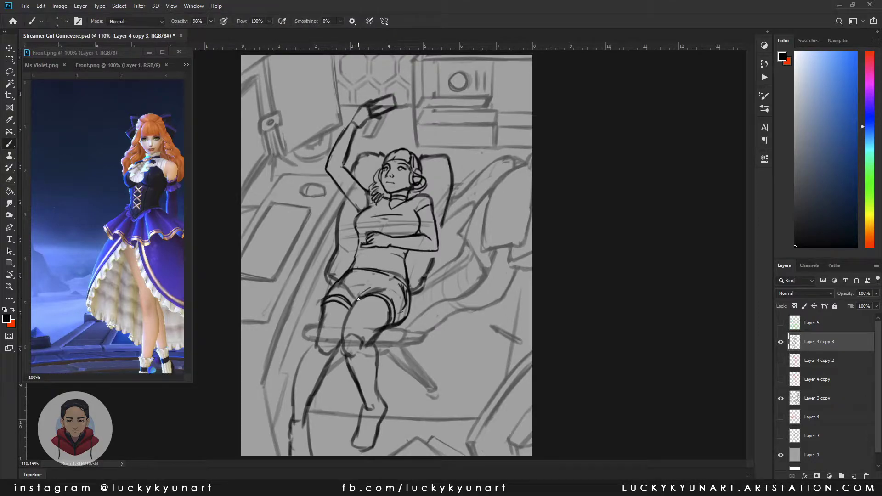
# Step: Draw loose hair falling beside the shoulder and clean up the rough knee and lower-leg lines
pyautogui.scroll(2, 396, 272)
pyautogui.moveTo(460, 183); pyautogui.dragTo(441, 228)
pyautogui.press('e')
pyautogui.moveTo(339, 349); pyautogui.dragTo(352, 301)
pyautogui.moveTo(363, 340)
pyautogui.mouseDown()
pyautogui.moveTo(367, 408)
pyautogui.moveTo(381, 427)
pyautogui.mouseUp()
pyautogui.moveTo(377, 374); pyautogui.dragTo(374, 395)
pyautogui.press('b')
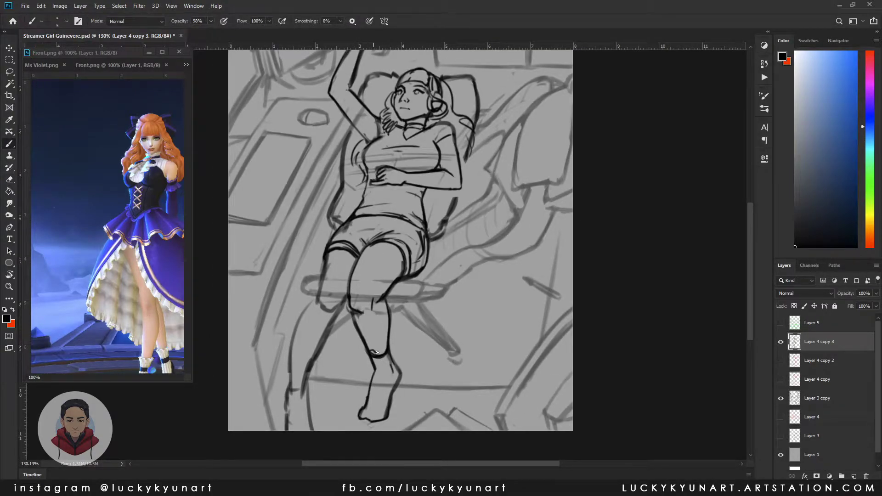
# Step: Redraw both lower legs with clean black contours and add frilled sock cuffs above the ankles
pyautogui.scroll(-1, 378, 349)
pyautogui.moveTo(391, 358); pyautogui.dragTo(382, 417)
pyautogui.moveTo(345, 252)
pyautogui.mouseDown()
pyautogui.moveTo(341, 303)
pyautogui.moveTo(308, 384)
pyautogui.mouseUp()
pyautogui.moveTo(358, 305)
pyautogui.mouseDown()
pyautogui.moveTo(322, 390)
pyautogui.moveTo(325, 416)
pyautogui.mouseUp()
pyautogui.moveTo(405, 362)
pyautogui.mouseDown()
pyautogui.moveTo(410, 396)
pyautogui.moveTo(379, 405)
pyautogui.moveTo(402, 403)
pyautogui.mouseUp()
pyautogui.moveTo(409, 294)
pyautogui.mouseDown()
pyautogui.moveTo(415, 271)
pyautogui.moveTo(406, 286)
pyautogui.mouseUp()
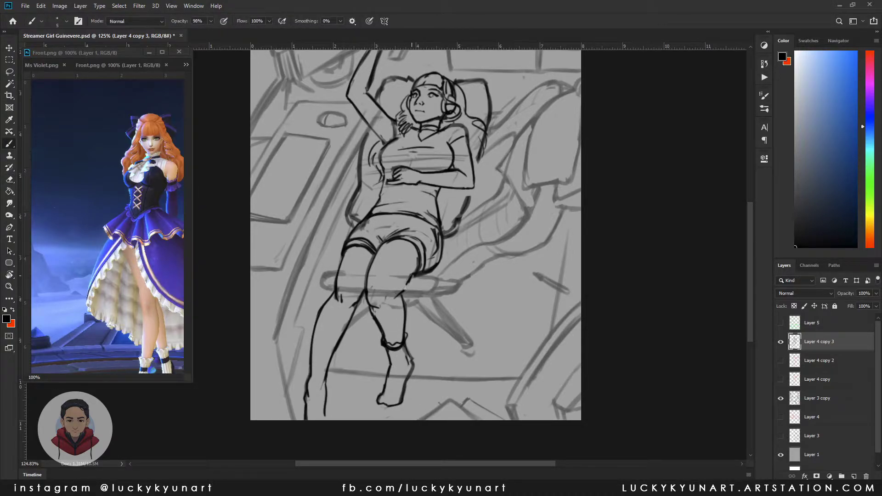
pyautogui.moveTo(328, 311); pyautogui.dragTo(312, 339)
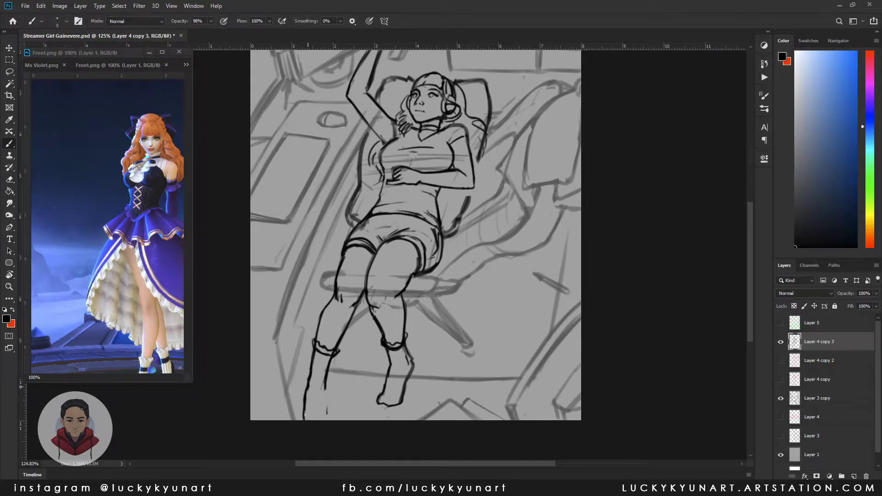
# Step: Redraw the raised hand's fingers gripping the phone in black
pyautogui.scroll(3, 363, 106)
pyautogui.scroll(1, 363, 106)
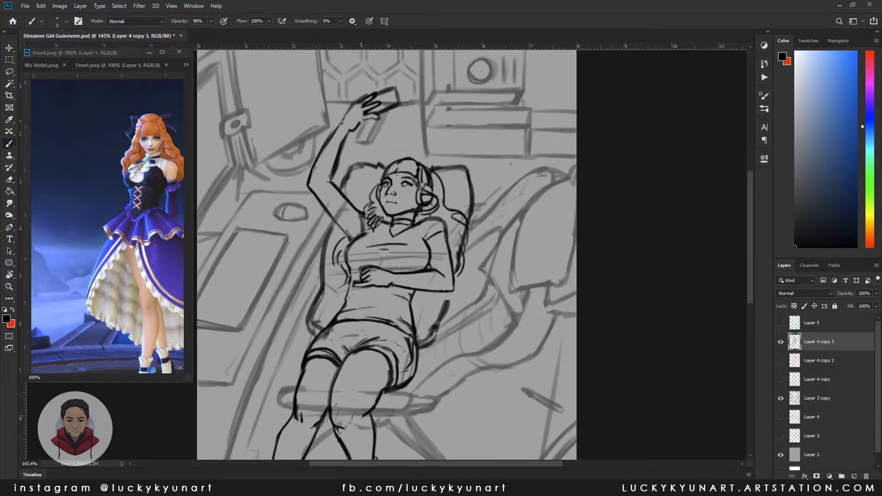
pyautogui.moveTo(377, 88)
pyautogui.mouseDown()
pyautogui.moveTo(396, 86)
pyautogui.moveTo(386, 108)
pyautogui.mouseUp()
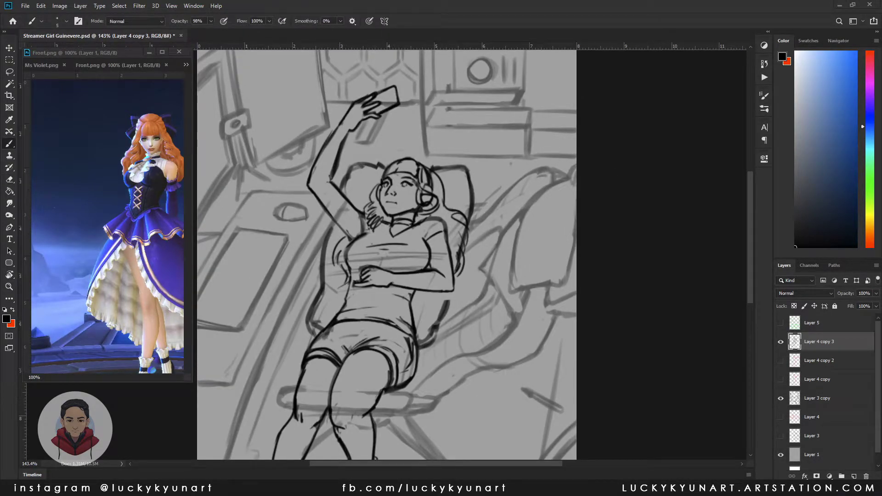
pyautogui.scroll(1, 385, 108)
pyautogui.scroll(-3, 352, 122)
pyautogui.scroll(3, 419, 309)
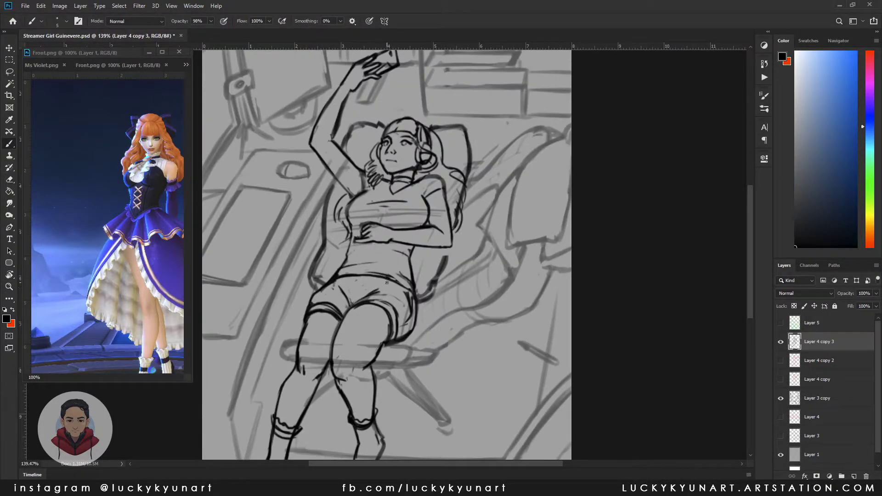
# Step: Check the figure in a mirrored view and draw the ribbon loops on both sides of the head
pyautogui.press('e')
pyautogui.press('h')
pyautogui.scroll(3, 376, 177)
pyautogui.press('b')
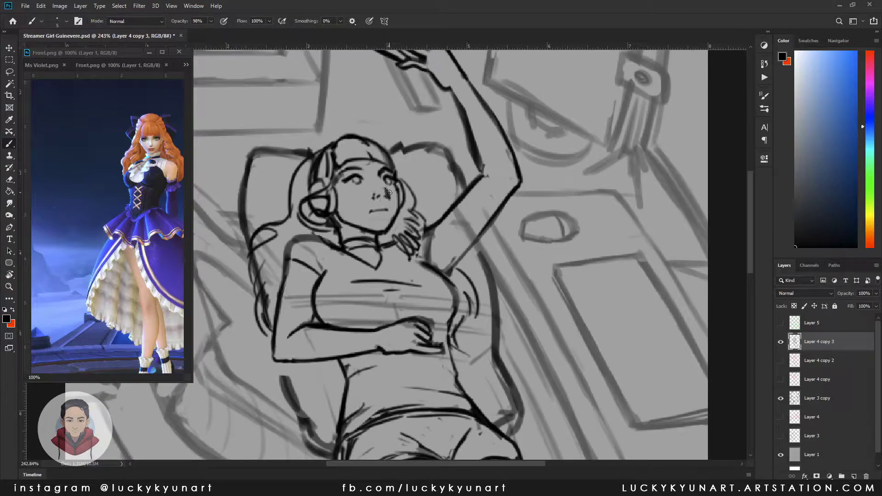
pyautogui.press('h')
pyautogui.scroll(-2, 402, 151)
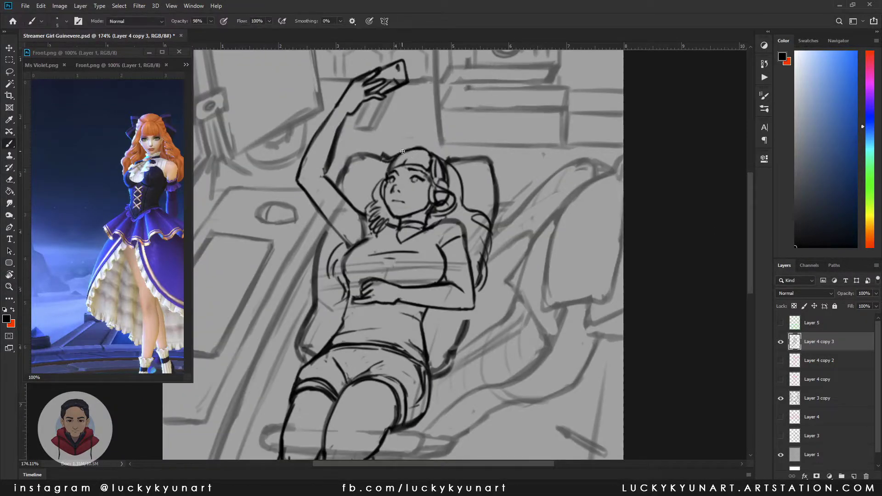
pyautogui.moveTo(393, 148); pyautogui.dragTo(367, 186)
pyautogui.press('z')
pyautogui.scroll(-3, 378, 177)
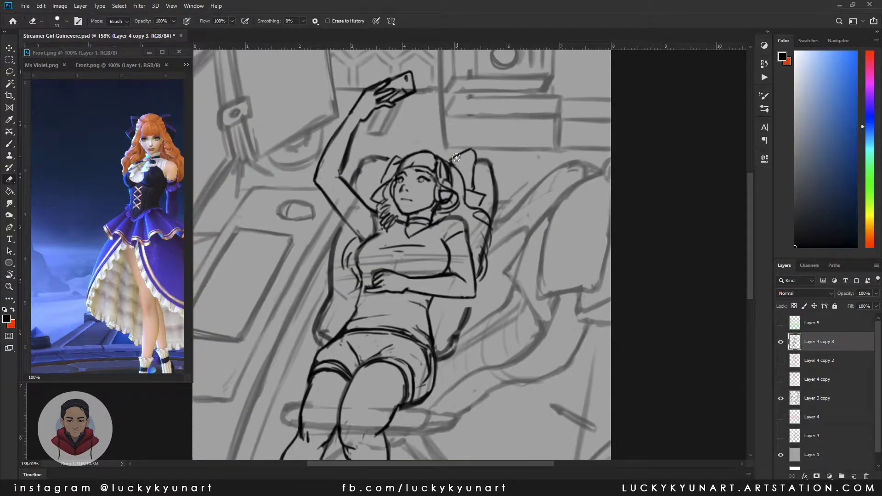
# Step: Toggle the Layer 3 copy background sketch off and on, and add banded sleeve cuffs to both arms on Layer 4 copy 3
pyautogui.click(780, 398)
pyautogui.click(783, 398)
pyautogui.scroll(-1, 659, 131)
pyautogui.press('x')
pyautogui.scroll(1, 660, 133)
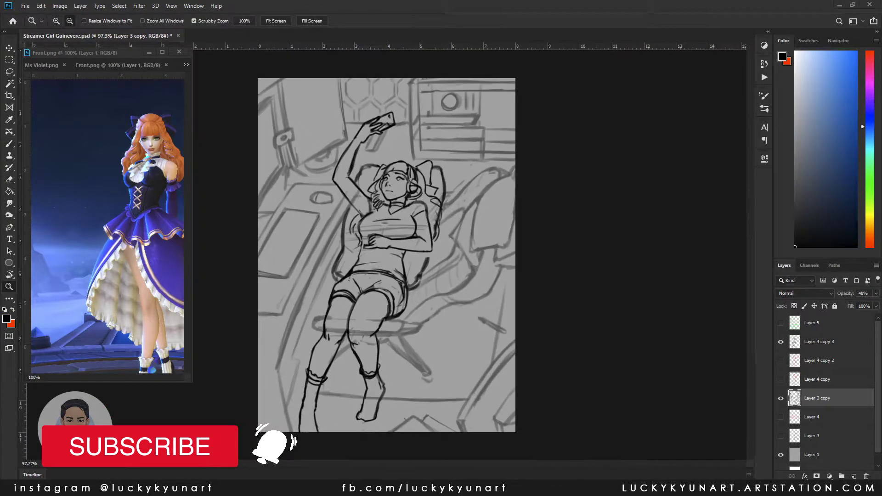
pyautogui.press('x')
pyautogui.press('b')
pyautogui.scroll(1, 418, 146)
pyautogui.hotkey('alt', ']')
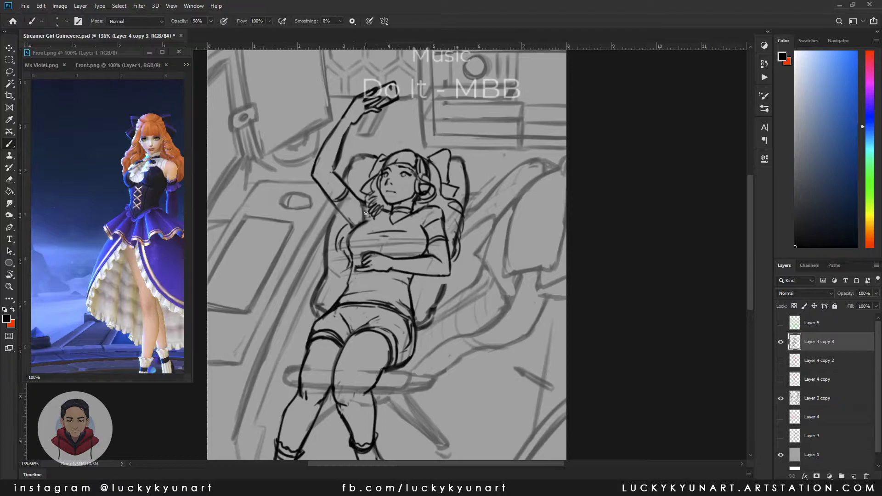
pyautogui.scroll(-1, 447, 244)
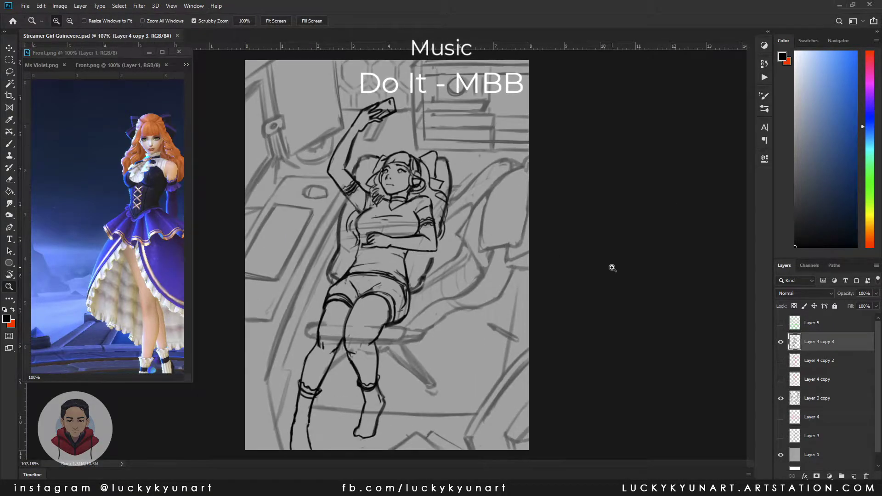
# Step: Add new layers, fill the girl-and-chair silhouette with grey beneath the clipped line art, and save the file
pyautogui.hotkey('ctrl', 'shift', 'alt', 'n')
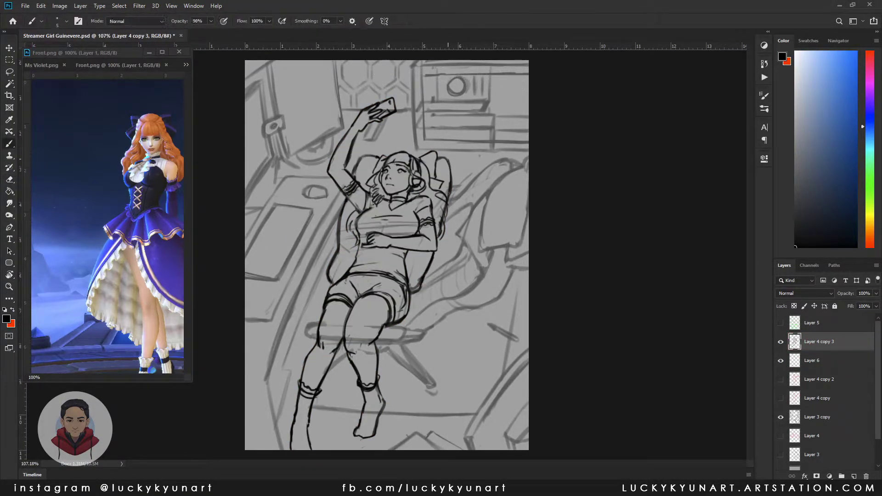
pyautogui.press('e')
pyautogui.press('d')
pyautogui.press('q')
pyautogui.press('q')
pyautogui.press('q')
pyautogui.press('q')
pyautogui.hotkey('alt', 'BackSpace')
pyautogui.press('z')
pyautogui.moveTo(822, 398); pyautogui.dragTo(832, 444)
pyautogui.hotkey('ctrl', 's')
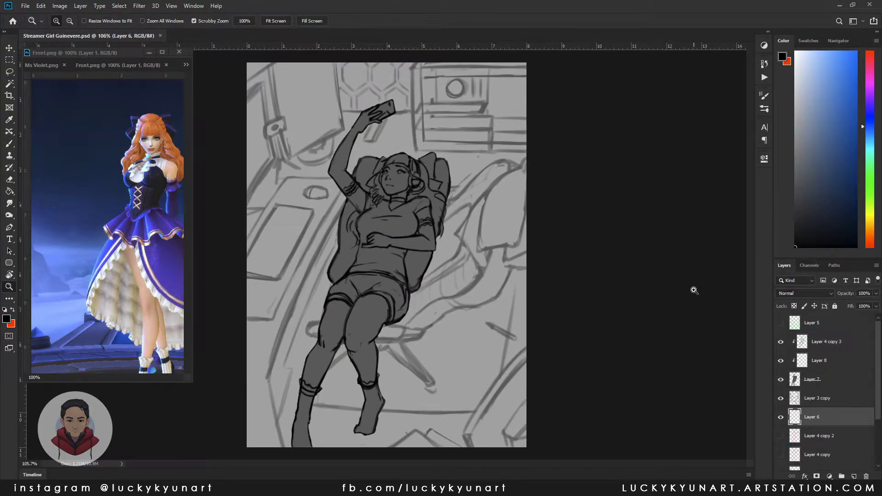
# Step: Fill Layer 6 with a dark blue-grey base colour for the room background
pyautogui.press('b')
pyautogui.rightClick(694, 291)
pyautogui.click(807, 197)
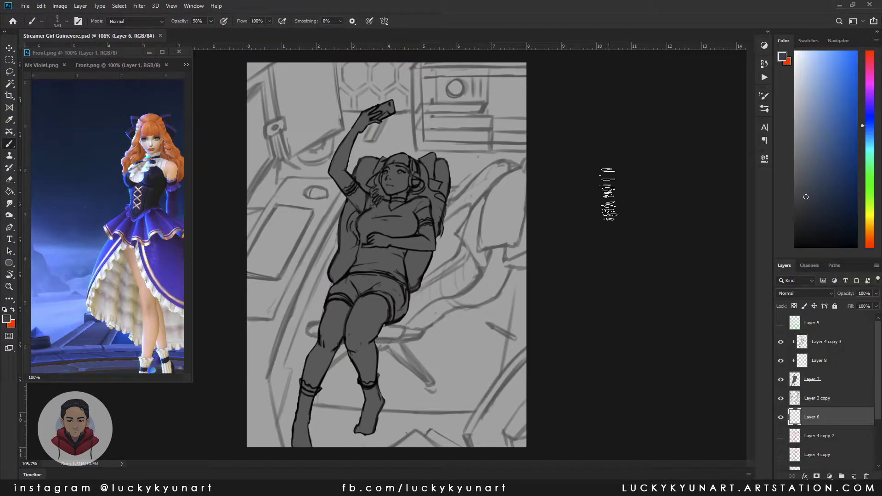
pyautogui.hotkey('alt', 'BackSpace')
pyautogui.press('d')
pyautogui.rightClick(511, 251)
pyautogui.press('Return')
pyautogui.hotkey('alt', ']')
pyautogui.press(']')
pyautogui.hotkey('alt', '[')
pyautogui.scroll(-2, 323, 291)
# Step: Paint the two monitor screens white on Layer 6
pyautogui.press('x')
pyautogui.moveTo(294, 92)
pyautogui.mouseDown()
pyautogui.moveTo(307, 159)
pyautogui.moveTo(322, 133)
pyautogui.mouseUp()
pyautogui.press('[')
pyautogui.moveTo(277, 181); pyautogui.dragTo(271, 113)
# Step: Paint the equipment case's upper edge, the hexagon wall panels and the monitor frame purple
pyautogui.press('x')
pyautogui.press('r')
pyautogui.moveTo(322, 138)
pyautogui.mouseDown()
pyautogui.moveTo(417, 138)
pyautogui.moveTo(395, 152)
pyautogui.mouseUp()
pyautogui.moveTo(413, 87); pyautogui.dragTo(508, 87)
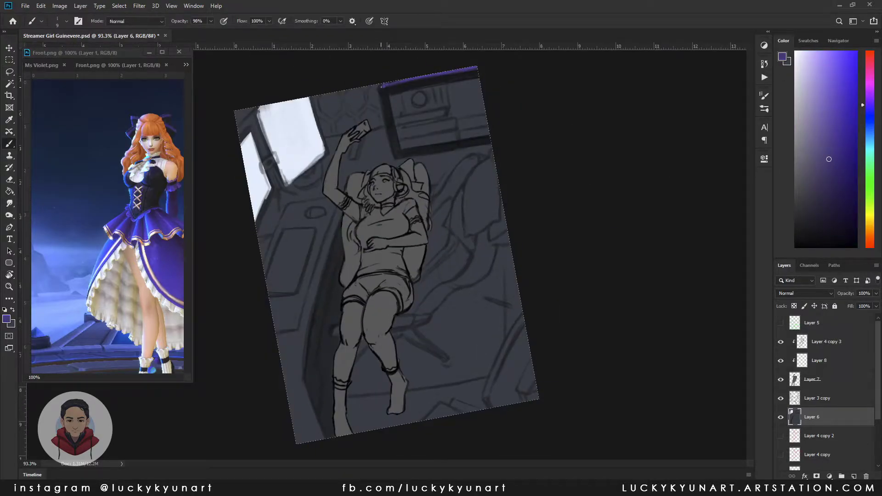
pyautogui.moveTo(350, 98); pyautogui.dragTo(352, 89)
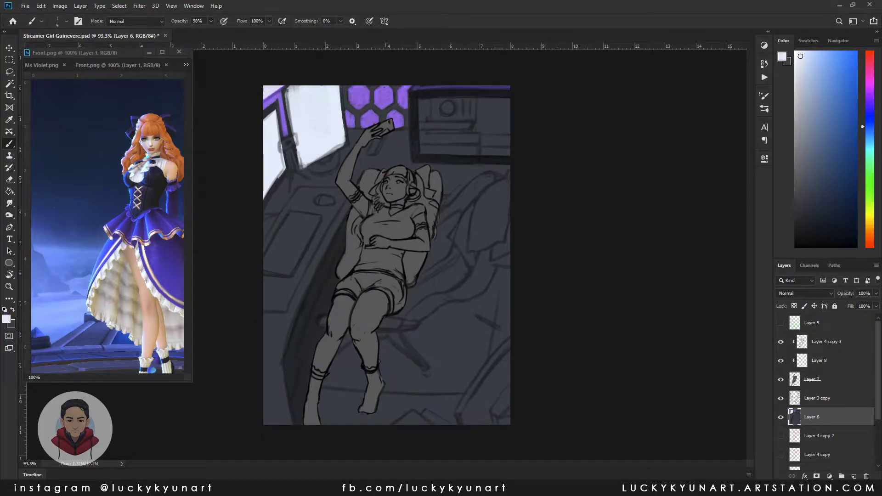
# Step: Paint the monitor's base and the flat pad on the desk in dark grey
pyautogui.keyDown('alt'); pyautogui.click(321, 168); pyautogui.keyUp('alt')
pyautogui.moveTo(307, 171); pyautogui.dragTo(338, 157)
pyautogui.keyDown('alt'); pyautogui.click(376, 110); pyautogui.keyUp('alt')
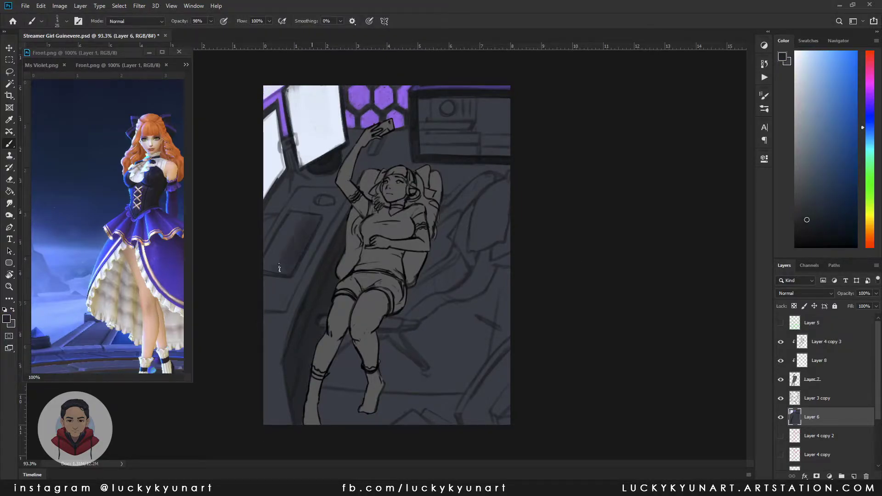
pyautogui.moveTo(322, 202); pyautogui.dragTo(280, 294)
# Step: Paint purple light strips along the desk's edges and darken the mounting arm between the monitors
pyautogui.keyDown('alt'); pyautogui.click(386, 99); pyautogui.keyUp('alt')
pyautogui.moveTo(351, 206); pyautogui.dragTo(283, 367)
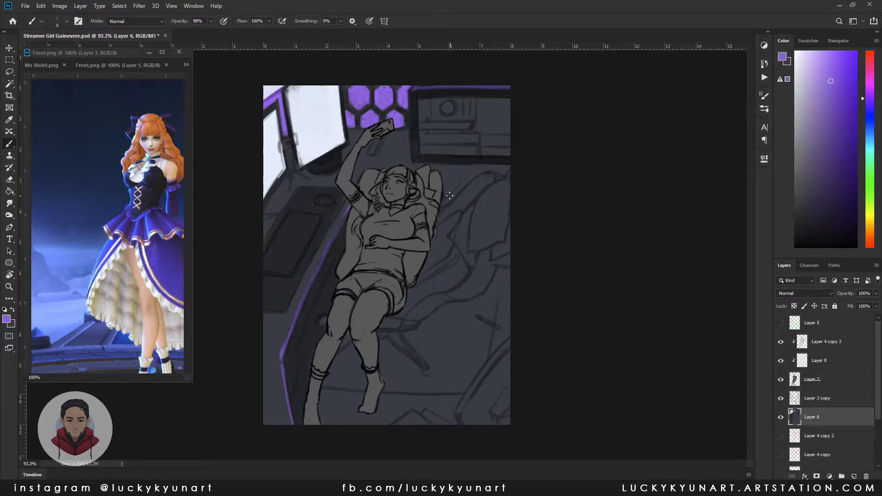
pyautogui.moveTo(386, 254); pyautogui.dragTo(400, 254)
pyautogui.click(369, 129)
pyautogui.keyDown('alt'); pyautogui.click(388, 129); pyautogui.keyUp('alt')
pyautogui.moveTo(281, 129); pyautogui.dragTo(288, 159)
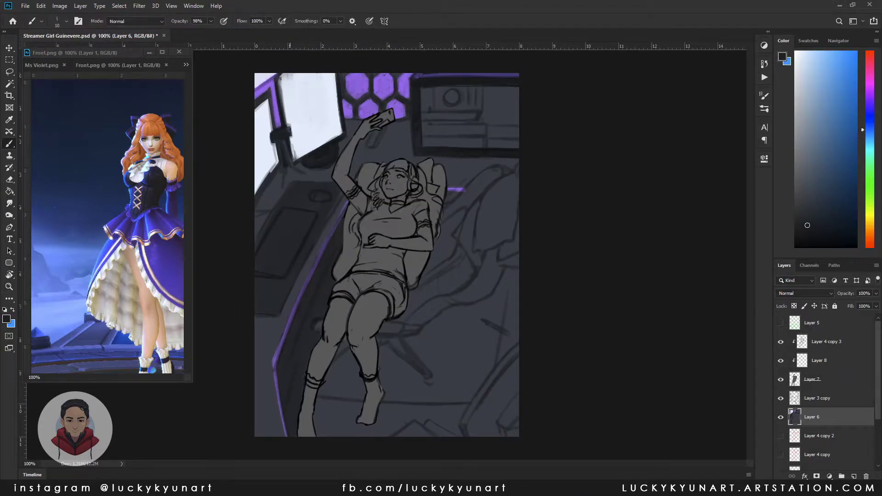
# Step: Fill the draped shape behind the girl's chair and the chair's base legs with near-black
pyautogui.press(']')
pyautogui.moveTo(448, 296); pyautogui.dragTo(420, 315)
pyautogui.moveTo(510, 232); pyautogui.dragTo(452, 303)
pyautogui.moveTo(510, 172)
pyautogui.mouseDown()
pyautogui.moveTo(468, 275)
pyautogui.moveTo(507, 175)
pyautogui.mouseUp()
pyautogui.press('[')
pyautogui.press('[')
pyautogui.moveTo(415, 320); pyautogui.dragTo(377, 337)
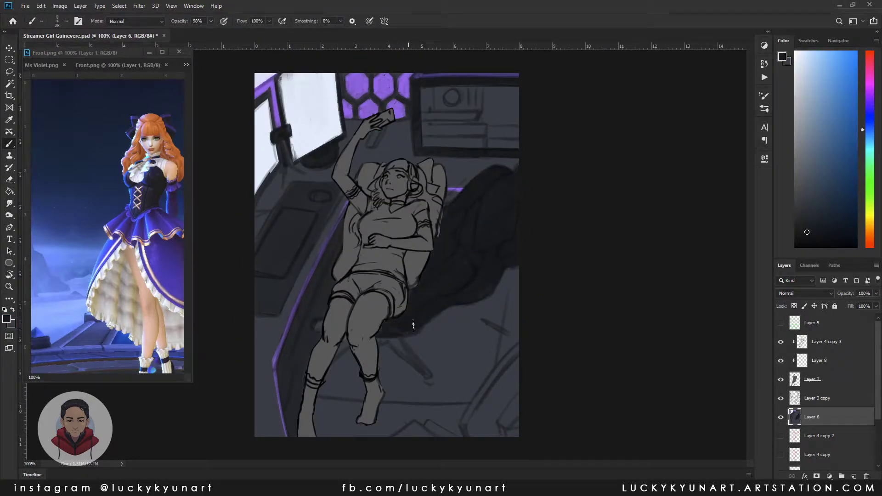
pyautogui.moveTo(431, 376); pyautogui.dragTo(375, 342)
# Step: Paint blue accent stripes on the dark draped shape and blue along the seat edge under the girl's thighs
pyautogui.click(843, 128)
pyautogui.moveTo(480, 202)
pyautogui.mouseDown()
pyautogui.moveTo(457, 239)
pyautogui.moveTo(477, 262)
pyautogui.mouseUp()
pyautogui.moveTo(480, 202); pyautogui.dragTo(518, 186)
pyautogui.moveTo(478, 230); pyautogui.dragTo(516, 216)
pyautogui.keyDown('alt'); pyautogui.click(473, 238); pyautogui.keyUp('alt')
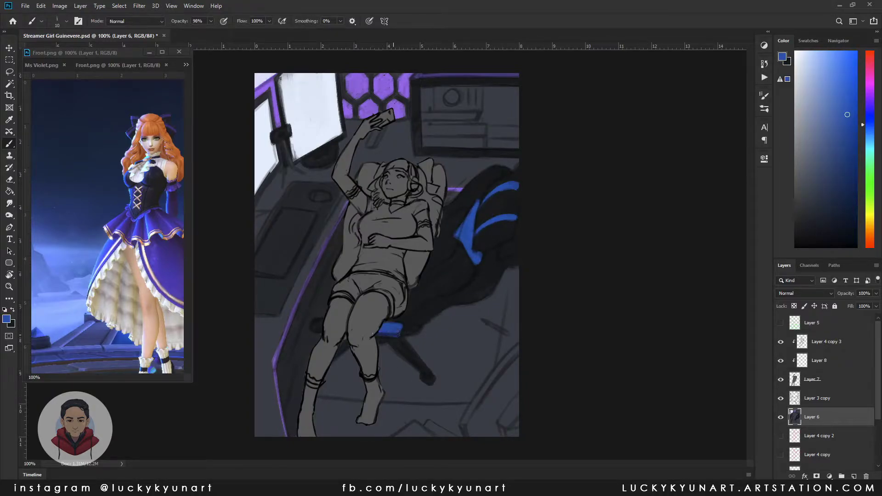
# Step: Paint the curved object in the room's lower corner dark and the papers on the floor light grey
pyautogui.keyDown('alt'); pyautogui.click(465, 198); pyautogui.keyUp('alt')
pyautogui.press(']')
pyautogui.press(']')
pyautogui.press(']')
pyautogui.moveTo(517, 349); pyautogui.dragTo(464, 434)
pyautogui.moveTo(400, 434); pyautogui.dragTo(453, 427)
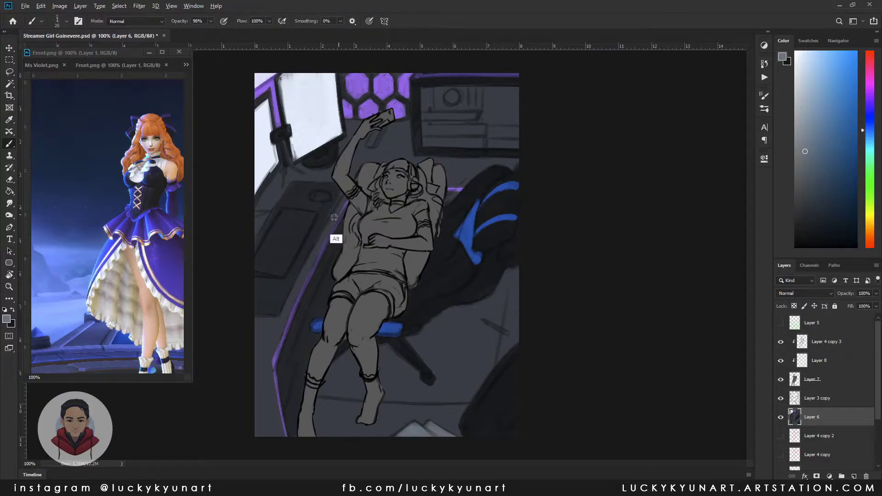
# Step: Fill the equipment case with near-black and paint its round dial blue
pyautogui.keyDown('alt'); pyautogui.click(473, 238); pyautogui.keyUp('alt')
pyautogui.click(452, 97)
pyautogui.keyDown('alt'); pyautogui.click(479, 102); pyautogui.keyUp('alt')
pyautogui.moveTo(479, 102)
pyautogui.mouseDown()
pyautogui.moveTo(505, 138)
pyautogui.moveTo(437, 92)
pyautogui.mouseUp()
pyautogui.keyDown('alt'); pyautogui.click(450, 98); pyautogui.keyUp('alt')
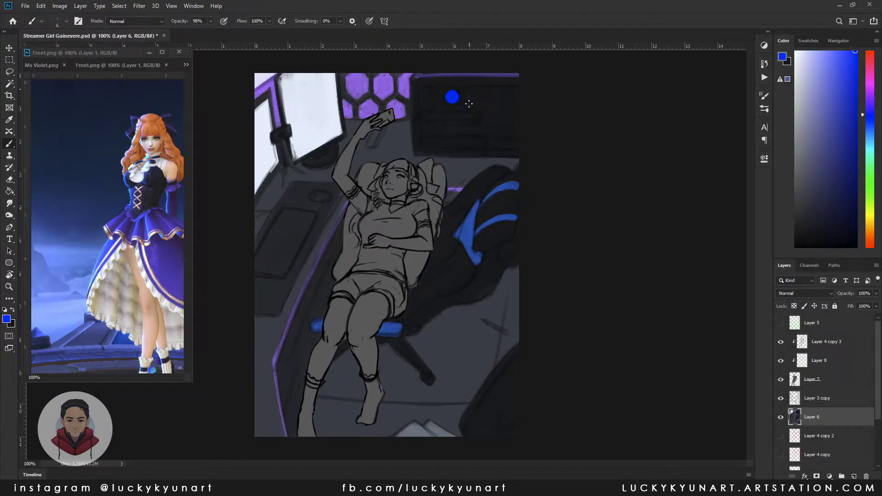
# Step: Shift the blue accents to purple with Hue/Saturation and paint two purple vertical bars beside the round dial
pyautogui.hotkey('ctrl', 'u')
pyautogui.press('Return')
pyautogui.scroll(1, 482, 115)
pyautogui.keyDown('alt'); pyautogui.click(468, 81); pyautogui.keyUp('alt')
pyautogui.moveTo(492, 71); pyautogui.dragTo(491, 94)
pyautogui.moveTo(500, 73); pyautogui.dragTo(502, 95)
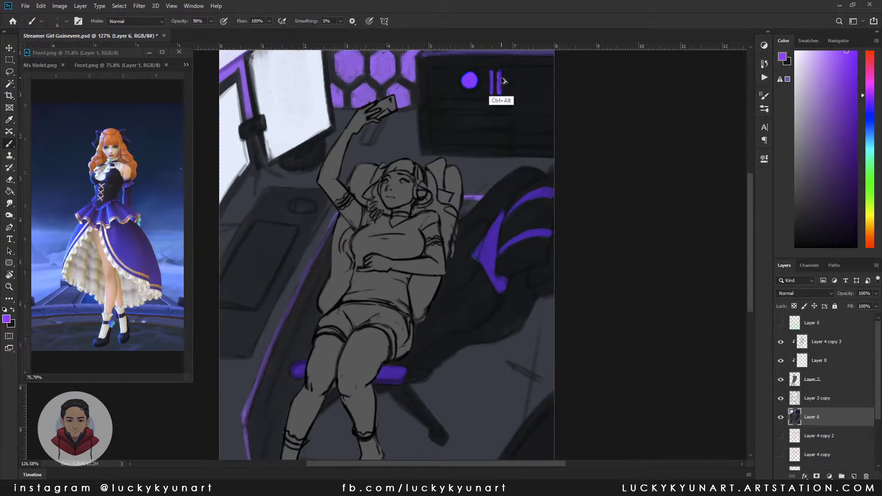
# Step: Select the floor area and brush a soft bright green glow into its lower corner
pyautogui.scroll(-1, 392, 79)
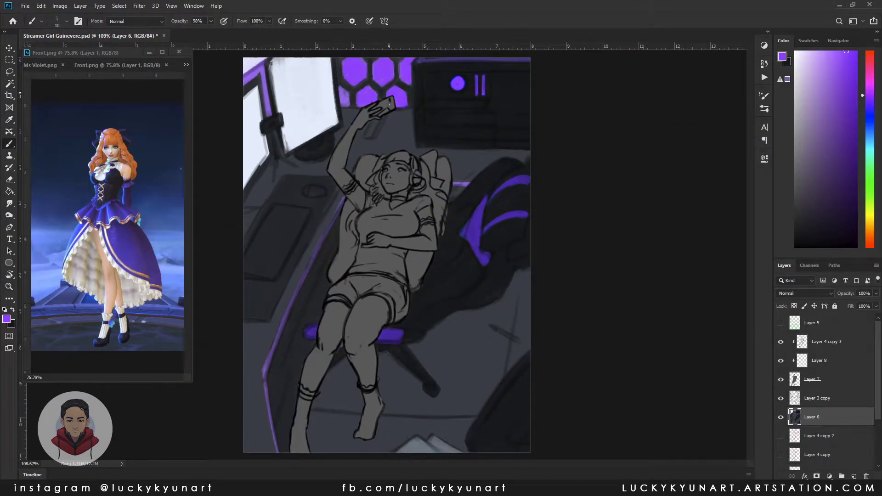
pyautogui.click(863, 177)
pyautogui.click(848, 51)
pyautogui.scroll(-1, 389, 230)
pyautogui.moveTo(530, 152); pyautogui.dragTo(469, 453)
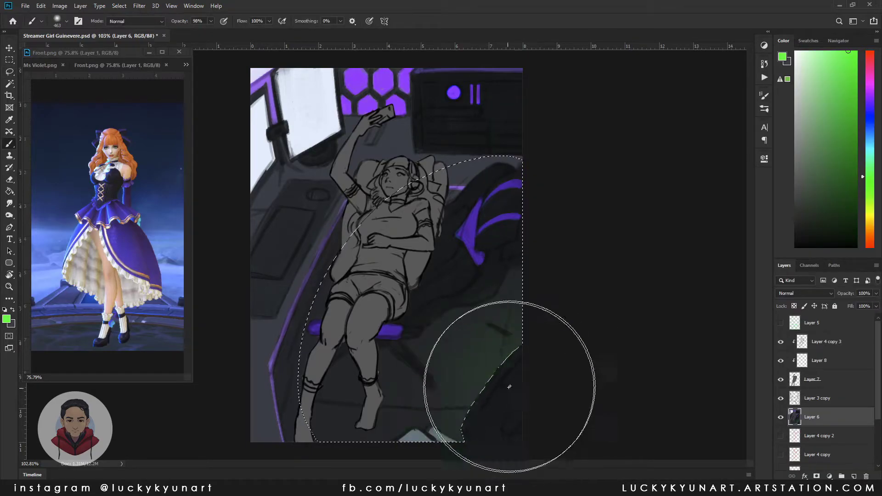
pyautogui.moveTo(524, 375); pyautogui.dragTo(423, 431)
pyautogui.hotkey('ctrl', 'd')
# Step: Brush a purple glow onto the desk below the hexagon panels and touch up the area around the monitors
pyautogui.keyDown('alt'); pyautogui.click(414, 124); pyautogui.keyUp('alt')
pyautogui.press('[')
pyautogui.press('[')
pyautogui.press('[')
pyautogui.press('[')
pyautogui.press('[')
pyautogui.press('[')
pyautogui.press('[')
pyautogui.press('[')
pyautogui.press('r')
pyautogui.moveTo(413, 124); pyautogui.dragTo(349, 147)
pyautogui.keyDown('alt'); pyautogui.click(285, 200); pyautogui.keyUp('alt')
pyautogui.moveTo(275, 184); pyautogui.dragTo(257, 258)
# Step: Select the equipment case's front and brush a faint green glow over it
pyautogui.rightClick(467, 94)
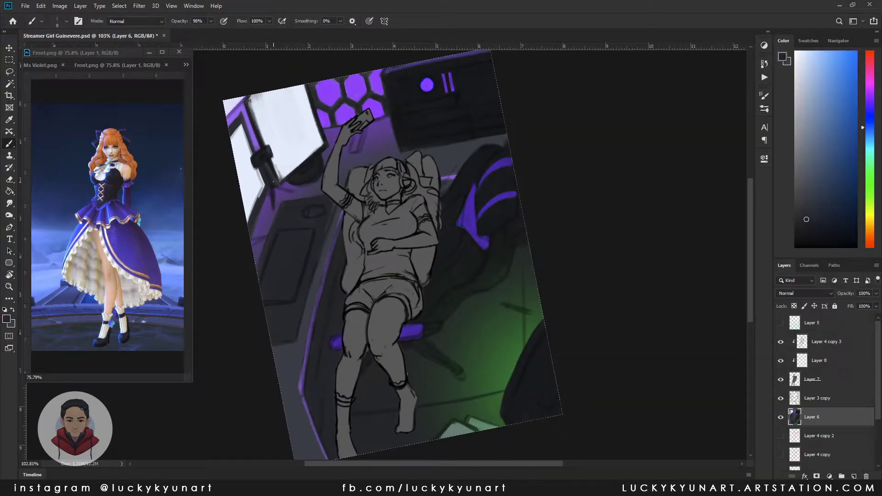
pyautogui.press('l')
pyautogui.moveTo(461, 305)
pyautogui.mouseDown()
pyautogui.moveTo(577, 317)
pyautogui.moveTo(564, 313)
pyautogui.mouseUp()
pyautogui.press('z')
pyautogui.moveTo(565, 364); pyautogui.dragTo(551, 364)
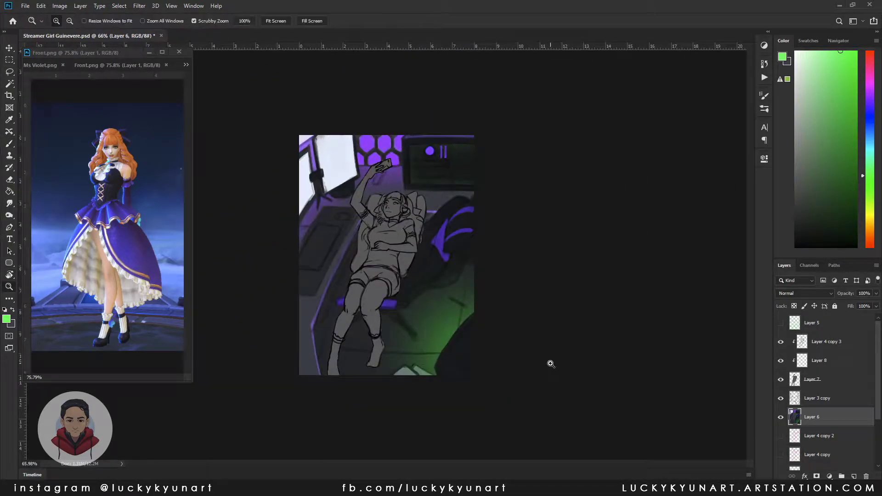
# Step: Consult the analogous scheme on the color schemes chart in Photos, and return to the painting in Photoshop
pyautogui.hotkey('alt', 'Tab')
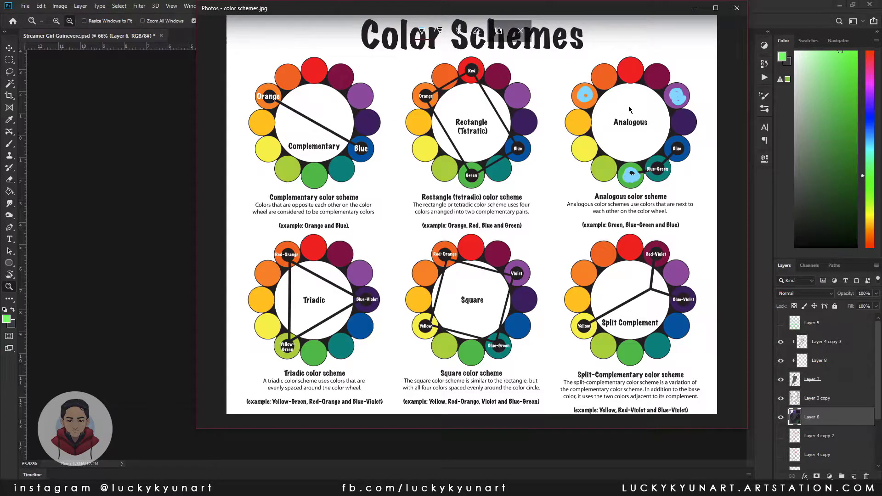
pyautogui.hotkey('alt', 'Tab')
pyautogui.scroll(3, 413, 281)
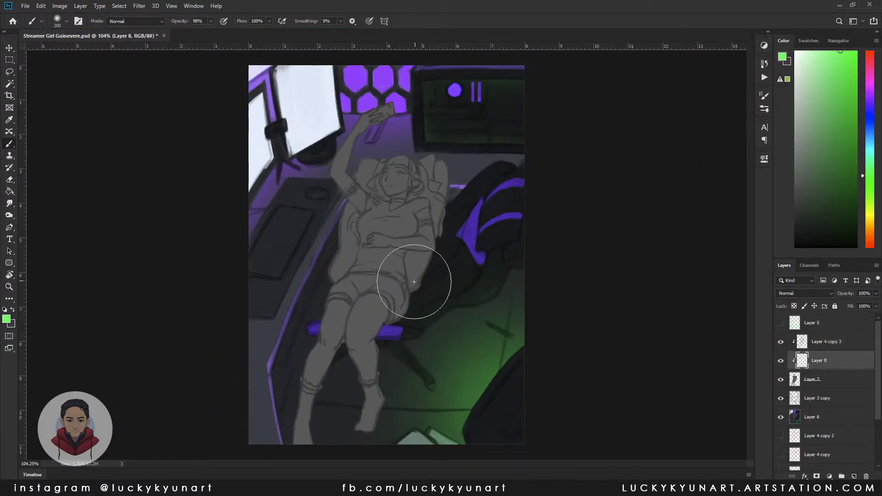
# Step: Pick a light peach skin tone and brush it over the girl's figure as the base colour
pyautogui.click(870, 52)
pyautogui.click(808, 74)
pyautogui.moveTo(367, 349); pyautogui.dragTo(395, 165)
# Step: Shade the girl's arms, hands and legs with a muted dusty red
pyautogui.click(826, 137)
pyautogui.moveTo(339, 138)
pyautogui.mouseDown()
pyautogui.moveTo(352, 183)
pyautogui.moveTo(367, 121)
pyautogui.mouseUp()
pyautogui.moveTo(378, 240); pyautogui.dragTo(438, 220)
pyautogui.moveTo(351, 298); pyautogui.dragTo(304, 393)
pyautogui.moveTo(359, 338)
pyautogui.mouseDown()
pyautogui.moveTo(372, 317)
pyautogui.moveTo(360, 383)
pyautogui.mouseUp()
pyautogui.moveTo(356, 133); pyautogui.dragTo(371, 117)
pyautogui.moveTo(338, 192); pyautogui.dragTo(384, 111)
pyautogui.moveTo(331, 349); pyautogui.dragTo(303, 396)
pyautogui.moveTo(367, 342); pyautogui.dragTo(354, 364)
pyautogui.hotkey('ctrl', 'alt', 'f')
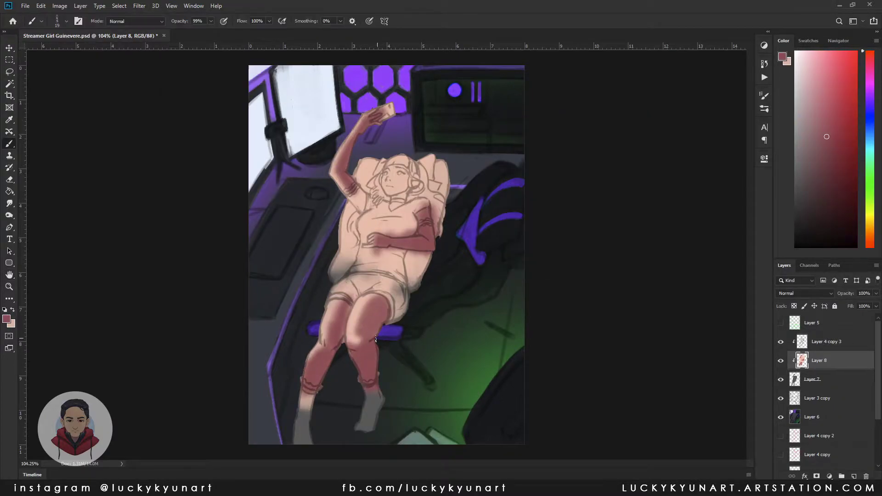
# Step: Sample the purple of the chair bar and paint the girl's shorts with it
pyautogui.click(628, 139)
pyautogui.keyDown('alt'); pyautogui.click(317, 329); pyautogui.keyUp('alt')
pyautogui.moveTo(336, 280)
pyautogui.mouseDown()
pyautogui.moveTo(362, 285)
pyautogui.moveTo(400, 322)
pyautogui.mouseUp()
pyautogui.moveTo(386, 277); pyautogui.dragTo(406, 317)
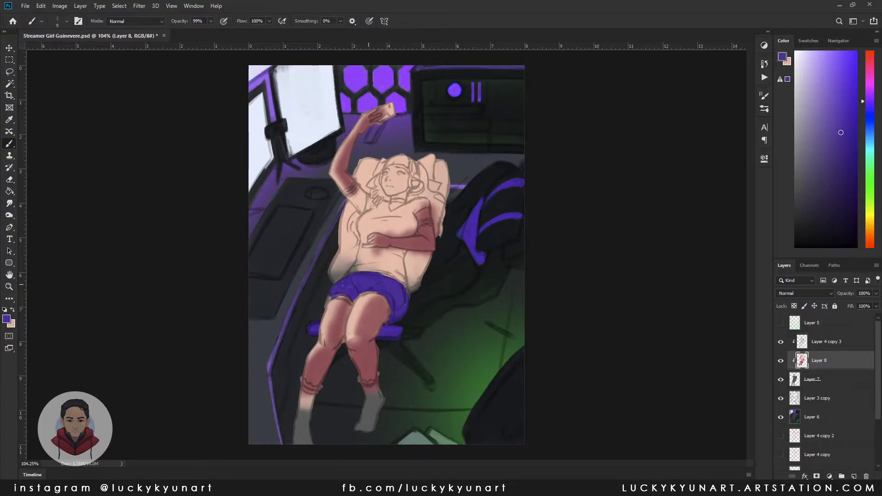
# Step: Sample the dusty red skin shadow from the arm and shade the girl's face with it
pyautogui.keyDown('alt'); pyautogui.click(427, 231); pyautogui.keyUp('alt')
pyautogui.keyDown('alt'); pyautogui.scroll(3, 391, 175); pyautogui.keyUp('alt')
pyautogui.moveTo(391, 183)
pyautogui.mouseDown()
pyautogui.moveTo(394, 200)
pyautogui.moveTo(392, 189)
pyautogui.moveTo(410, 170)
pyautogui.mouseUp()
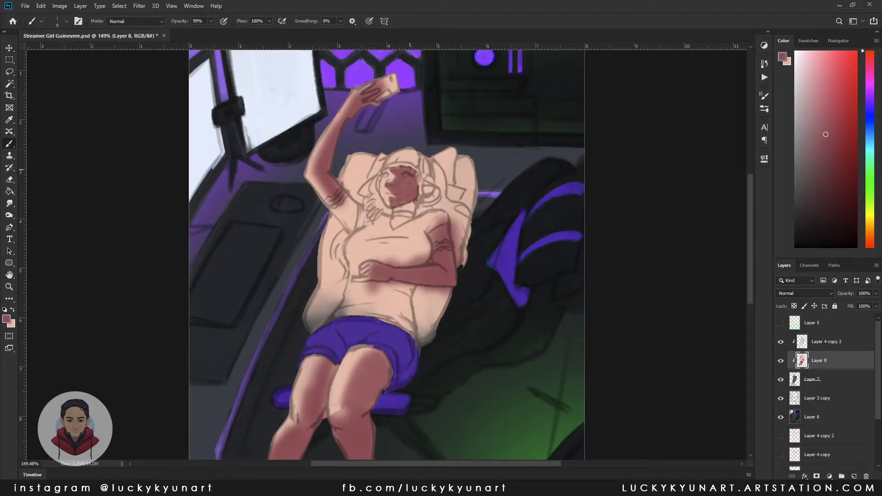
# Step: Paint the girl's T-shirt and phone dark grey, and colour her arm bands purple
pyautogui.keyDown('alt'); pyautogui.click(294, 284); pyautogui.keyUp('alt')
pyautogui.moveTo(349, 283)
pyautogui.mouseDown()
pyautogui.moveTo(405, 310)
pyautogui.moveTo(381, 306)
pyautogui.moveTo(404, 305)
pyautogui.moveTo(355, 259)
pyautogui.moveTo(413, 230)
pyautogui.mouseUp()
pyautogui.moveTo(391, 197); pyautogui.dragTo(427, 238)
pyautogui.moveTo(349, 220)
pyautogui.mouseDown()
pyautogui.moveTo(413, 276)
pyautogui.moveTo(510, 283)
pyautogui.mouseUp()
pyautogui.moveTo(383, 85); pyautogui.dragTo(390, 94)
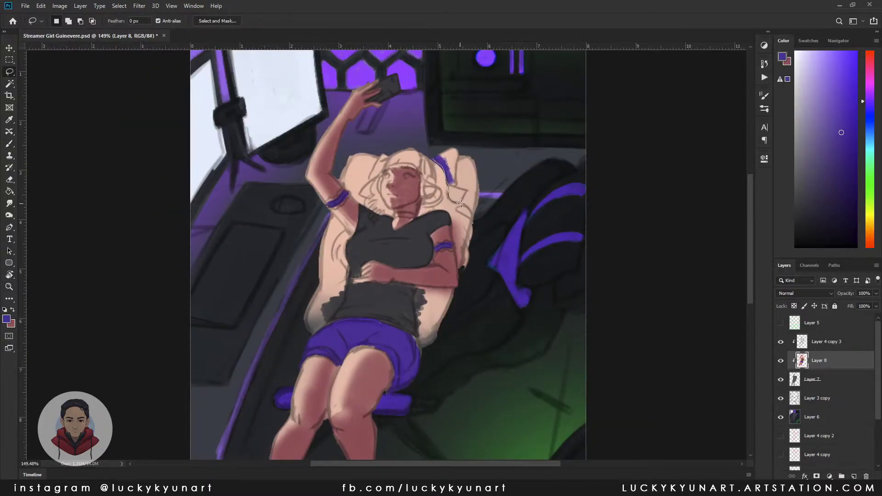
# Step: Fill the bow behind the girl's head with purple and paint the cushion beneath her pale lavender
pyautogui.moveTo(381, 158); pyautogui.dragTo(368, 195)
pyautogui.moveTo(459, 198); pyautogui.dragTo(457, 157)
pyautogui.keyDown('alt'); pyautogui.click(457, 158); pyautogui.keyUp('alt')
pyautogui.press(']')
pyautogui.press(']')
pyautogui.moveTo(425, 289); pyautogui.dragTo(439, 354)
pyautogui.moveTo(469, 267); pyautogui.dragTo(462, 171)
pyautogui.moveTo(367, 159); pyautogui.dragTo(317, 330)
pyautogui.moveTo(420, 299)
pyautogui.mouseDown()
pyautogui.moveTo(423, 335)
pyautogui.moveTo(443, 287)
pyautogui.mouseUp()
pyautogui.moveTo(466, 267); pyautogui.dragTo(458, 158)
# Step: Paint both of the girl's socks with the pale lavender
pyautogui.press('z')
pyautogui.moveTo(384, 108); pyautogui.dragTo(359, 109)
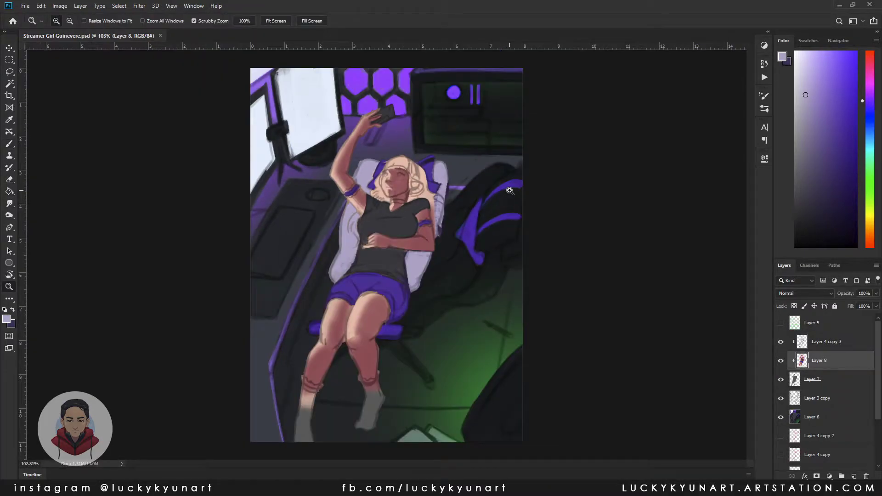
pyautogui.press('b')
pyautogui.moveTo(363, 404); pyautogui.dragTo(369, 429)
pyautogui.moveTo(298, 409); pyautogui.dragTo(305, 437)
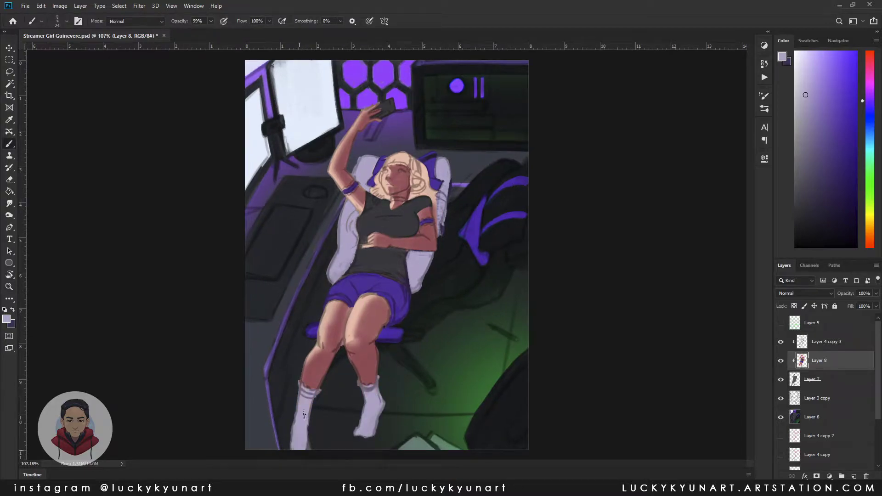
# Step: Paint the girl's hair bright orange and colour her headphones dark grey
pyautogui.press('z')
pyautogui.moveTo(542, 174); pyautogui.dragTo(569, 174)
pyautogui.press('b')
pyautogui.click(839, 61)
pyautogui.moveTo(381, 163); pyautogui.dragTo(388, 181)
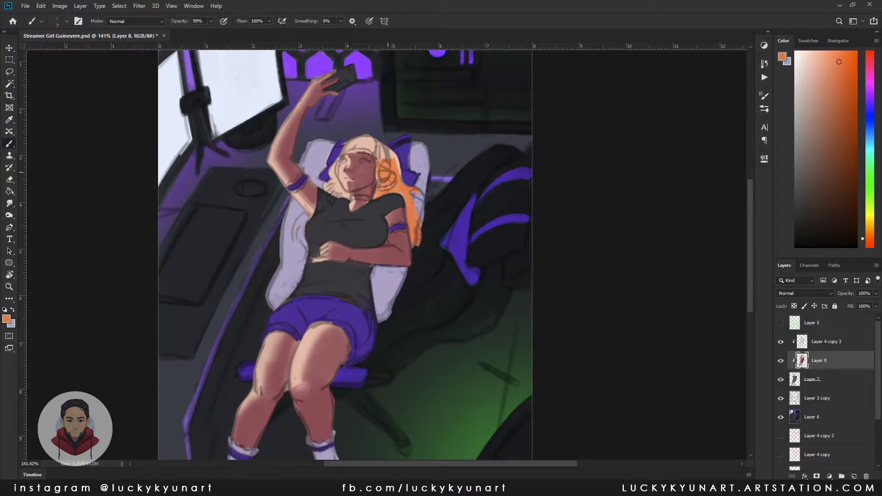
pyautogui.moveTo(374, 166); pyautogui.dragTo(388, 182)
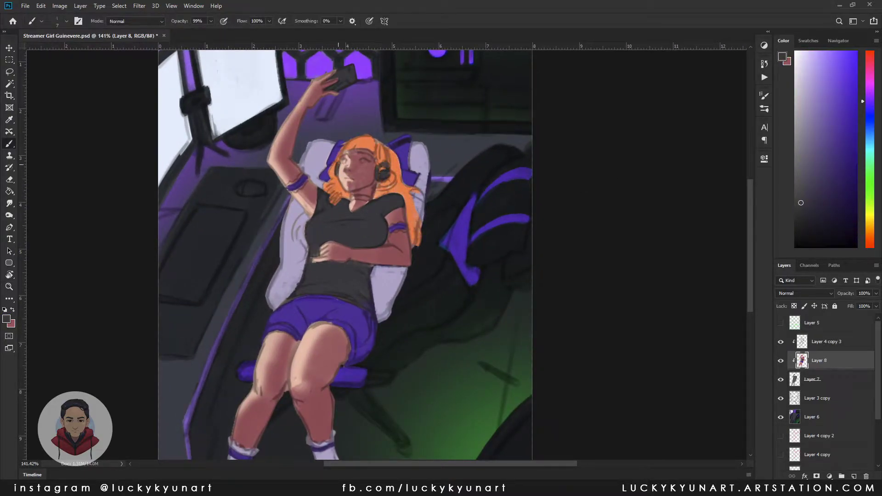
# Step: Brush a light green rim light along the outer edge of the girl's lower leg
pyautogui.press('z')
pyautogui.moveTo(515, 281); pyautogui.dragTo(487, 282)
pyautogui.press('b')
pyautogui.click(830, 57)
pyautogui.moveTo(373, 343); pyautogui.dragTo(376, 363)
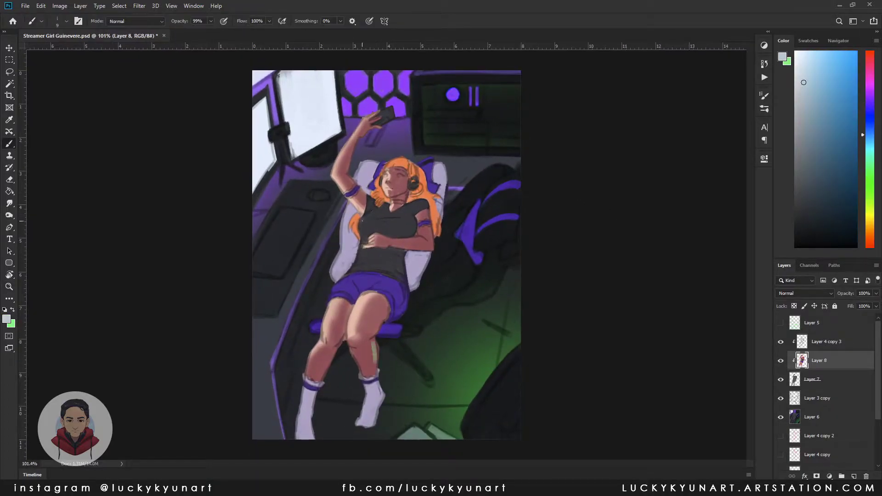
# Step: Brush soft grey highlights onto the chest and waist of the dark T-shirt
pyautogui.keyDown('alt'); pyautogui.click(362, 257); pyautogui.keyUp('alt')
pyautogui.moveTo(352, 239); pyautogui.dragTo(366, 264)
pyautogui.keyDown('alt'); pyautogui.click(375, 221); pyautogui.keyUp('alt')
pyautogui.keyDown('alt'); pyautogui.click(382, 242); pyautogui.keyUp('alt')
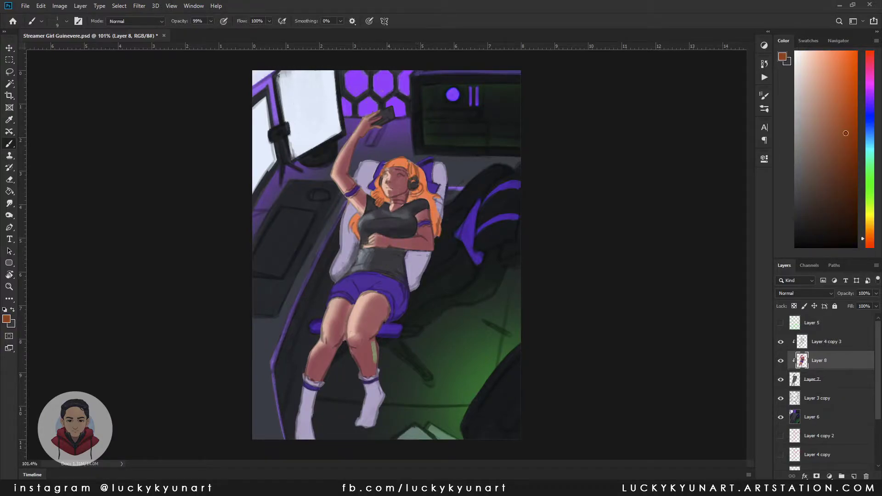
# Step: Paint a purple choker around the girl's neck and add lighter purple highlights to the shorts
pyautogui.keyDown('alt'); pyautogui.click(385, 171); pyautogui.keyUp('alt')
pyautogui.moveTo(388, 203); pyautogui.dragTo(403, 203)
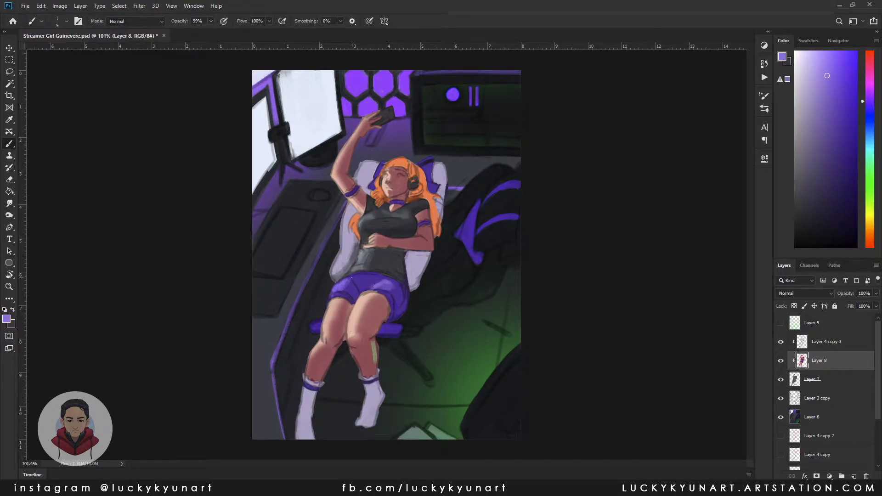
pyautogui.keyDown('alt'); pyautogui.click(419, 225); pyautogui.keyUp('alt')
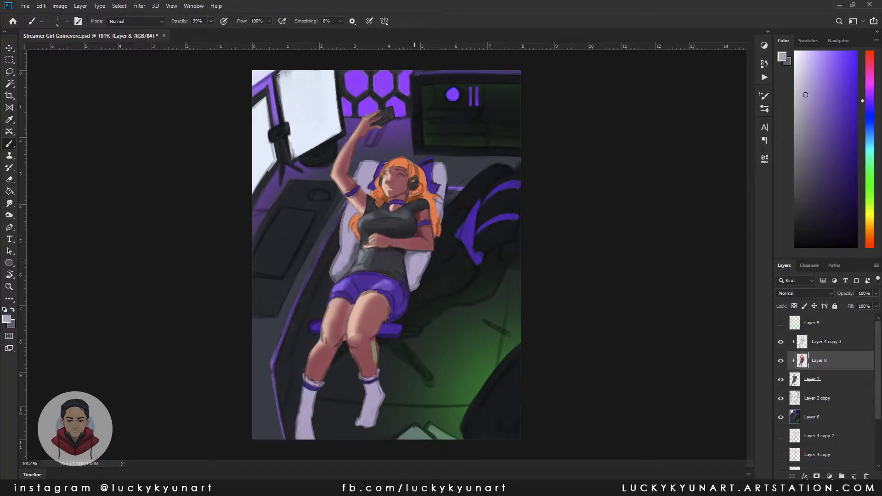
# Step: Touch up the hair and cushion beside the girl's chest, and blend the green light into her lower leg
pyautogui.keyDown('alt'); pyautogui.click(349, 227); pyautogui.keyUp('alt')
pyautogui.moveTo(358, 216); pyautogui.dragTo(356, 235)
pyautogui.keyDown('alt'); pyautogui.click(373, 352); pyautogui.keyUp('alt')
pyautogui.moveTo(373, 372); pyautogui.dragTo(368, 352)
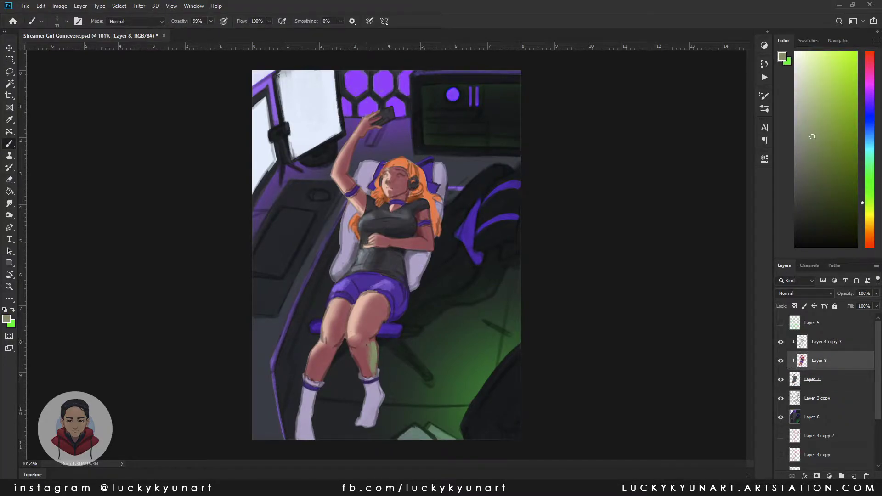
# Step: Paint mint-green light over the socks and teal light onto the outer side of the shorts
pyautogui.keyDown('alt'); pyautogui.click(308, 425); pyautogui.keyUp('alt')
pyautogui.moveTo(307, 388); pyautogui.dragTo(306, 434)
pyautogui.moveTo(369, 383)
pyautogui.mouseDown()
pyautogui.moveTo(368, 425)
pyautogui.moveTo(378, 394)
pyautogui.mouseUp()
pyautogui.keyDown('alt'); pyautogui.click(381, 404); pyautogui.keyUp('alt')
pyautogui.moveTo(307, 390); pyautogui.dragTo(306, 437)
pyautogui.keyDown('alt'); pyautogui.click(305, 434); pyautogui.keyUp('alt')
# Step: Brush green light over the T-shirt's chest and waist, and brighten the light on the lower leg
pyautogui.click(869, 160)
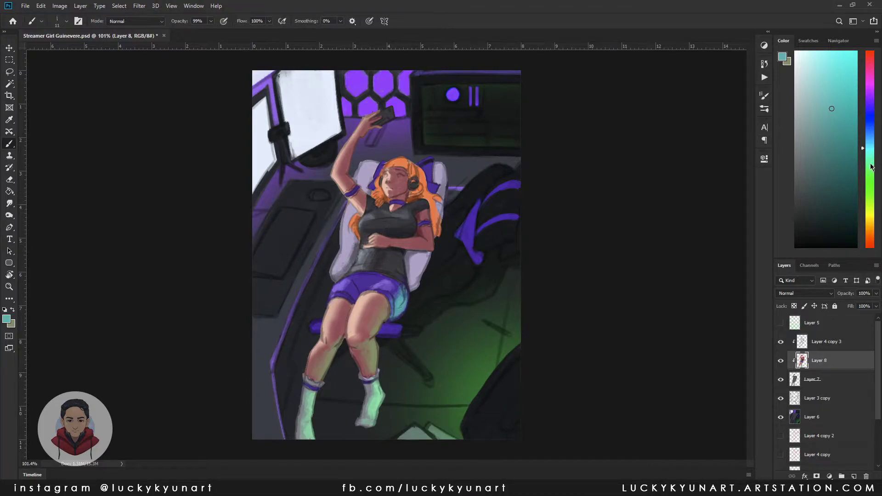
pyautogui.click(869, 101)
pyautogui.click(831, 155)
pyautogui.scroll(2, 369, 278)
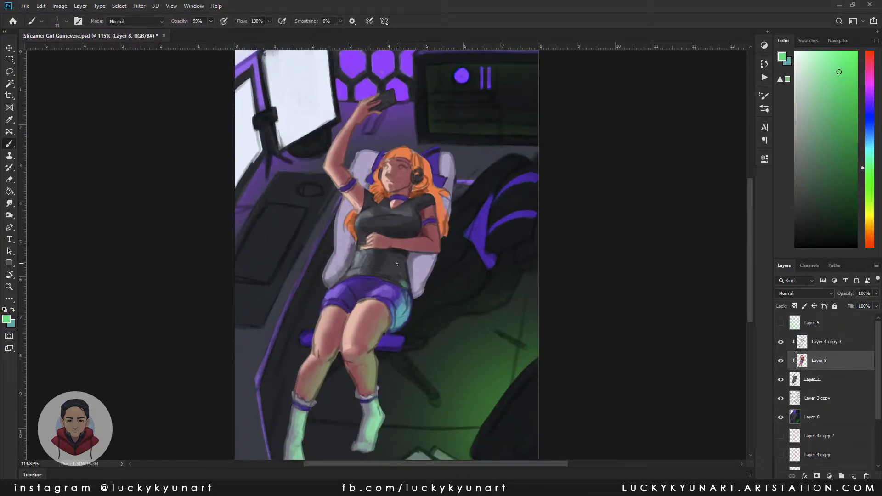
pyautogui.keyDown('alt'); pyautogui.click(392, 275); pyautogui.keyUp('alt')
pyautogui.press('o')
pyautogui.keyDown('shift'); pyautogui.click(375, 352); pyautogui.keyUp('shift')
pyautogui.press('b')
pyautogui.keyDown('alt'); pyautogui.click(404, 281); pyautogui.keyUp('alt')
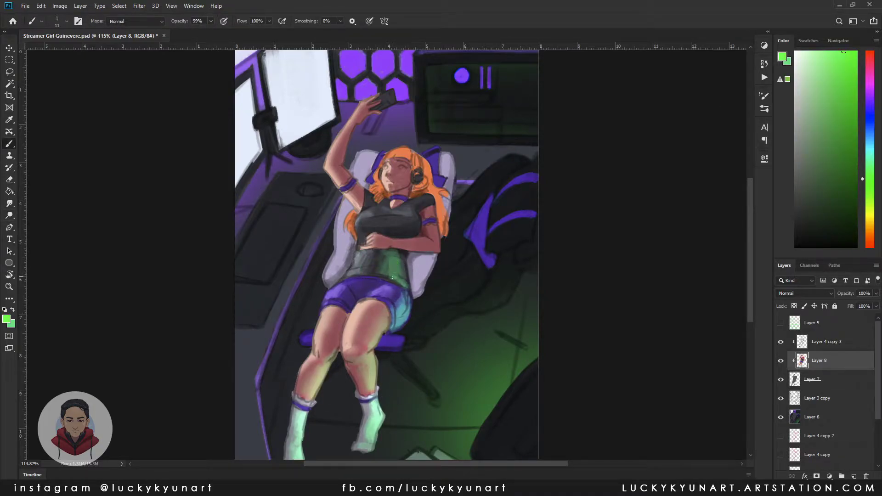
pyautogui.keyDown('alt'); pyautogui.click(374, 362); pyautogui.keyUp('alt')
pyautogui.keyDown('alt'); pyautogui.click(385, 241); pyautogui.keyUp('alt')
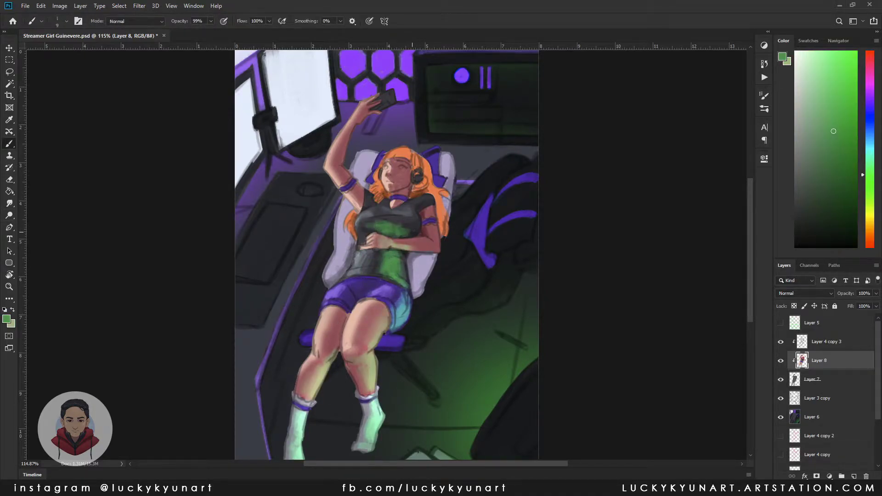
# Step: Brush subtle greenish reflected light onto the girl's face and raised arm
pyautogui.keyDown('alt'); pyautogui.click(390, 175); pyautogui.keyUp('alt')
pyautogui.keyDown('alt'); pyautogui.click(377, 184); pyautogui.keyUp('alt')
pyautogui.keyDown('alt'); pyautogui.click(357, 192); pyautogui.keyUp('alt')
# Step: On the background Layer 6, paint green light along the lower edges of the dark purple-striped shape beside the girl
pyautogui.keyDown('ctrl'); pyautogui.click(413, 322); pyautogui.keyUp('ctrl')
pyautogui.keyDown('alt'); pyautogui.click(459, 377); pyautogui.keyUp('alt')
pyautogui.moveTo(412, 335); pyautogui.dragTo(464, 308)
pyautogui.moveTo(512, 275); pyautogui.dragTo(538, 257)
pyautogui.moveTo(473, 305); pyautogui.dragTo(514, 257)
pyautogui.keyDown('alt'); pyautogui.click(505, 284); pyautogui.keyUp('alt')
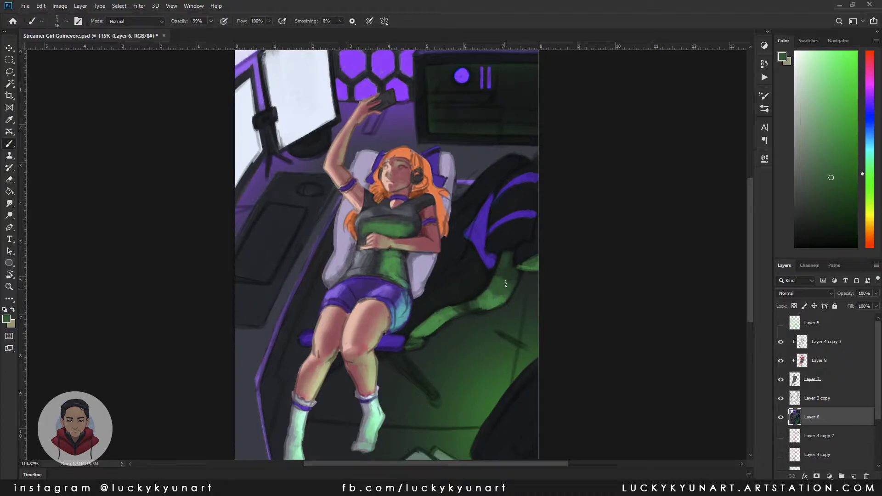
pyautogui.keyDown('alt'); pyautogui.click(497, 246); pyautogui.keyUp('alt')
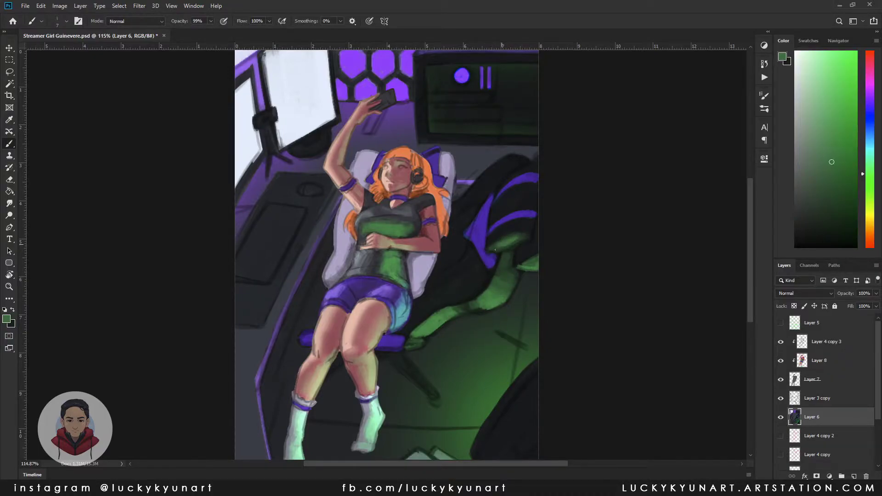
# Step: Lighten the purple panel of the striped shape and paint blue and purple stripe sections across its green-lit edge
pyautogui.keyDown('alt'); pyautogui.click(486, 223); pyautogui.keyUp('alt')
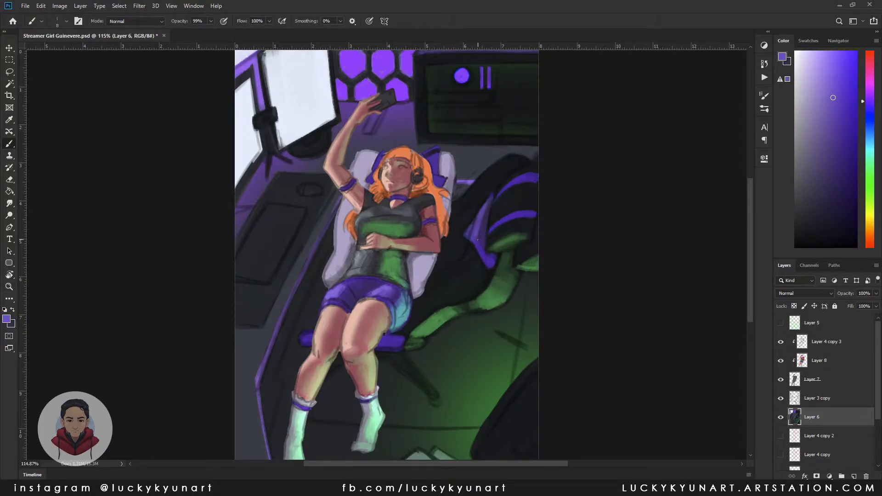
pyautogui.keyDown('alt'); pyautogui.click(478, 239); pyautogui.keyUp('alt')
pyautogui.moveTo(496, 273)
pyautogui.mouseDown()
pyautogui.moveTo(506, 262)
pyautogui.moveTo(517, 271)
pyautogui.mouseUp()
pyautogui.keyDown('alt'); pyautogui.click(449, 291); pyautogui.keyUp('alt')
pyautogui.keyDown('alt'); pyautogui.click(453, 289); pyautogui.keyUp('alt')
pyautogui.keyDown('alt'); pyautogui.click(448, 318); pyautogui.keyUp('alt')
pyautogui.keyDown('alt'); pyautogui.click(459, 310); pyautogui.keyUp('alt')
pyautogui.scroll(2, 454, 310)
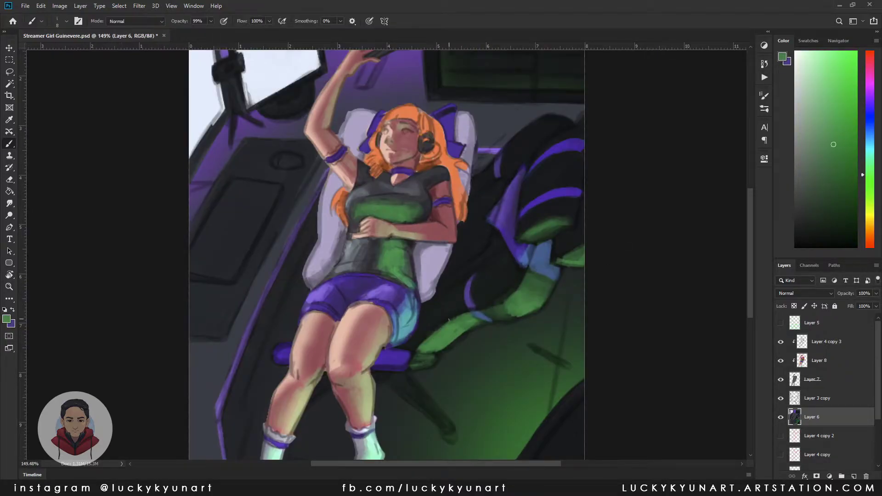
pyautogui.keyDown('alt'); pyautogui.click(426, 312); pyautogui.keyUp('alt')
# Step: Paint a dark tone over the grey desk surface behind the reclining girl
pyautogui.press('z')
pyautogui.keyDown('alt'); pyautogui.click(688, 256); pyautogui.keyUp('alt')
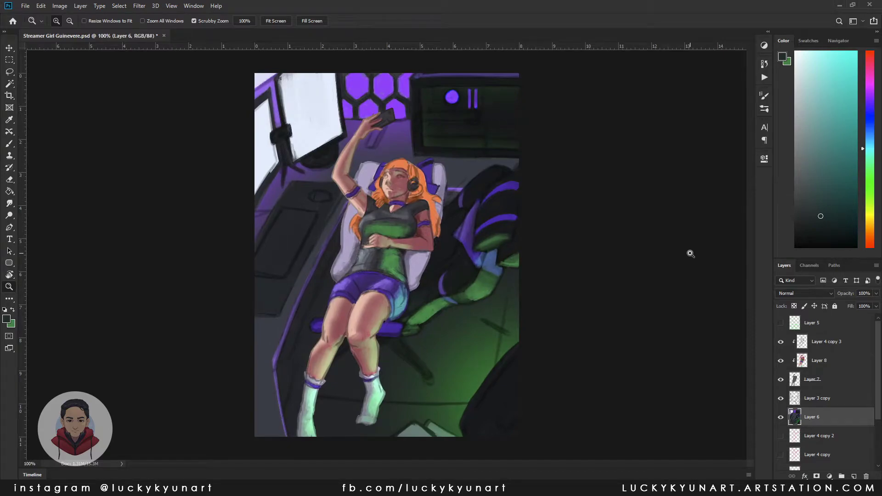
pyautogui.press('b')
pyautogui.keyDown('alt'); pyautogui.click(452, 199); pyautogui.keyUp('alt')
pyautogui.moveTo(478, 177); pyautogui.dragTo(456, 164)
# Step: Hide the character's colours and fill her base silhouette on Layer 7 with bright red
pyautogui.scroll(5, 410, 274)
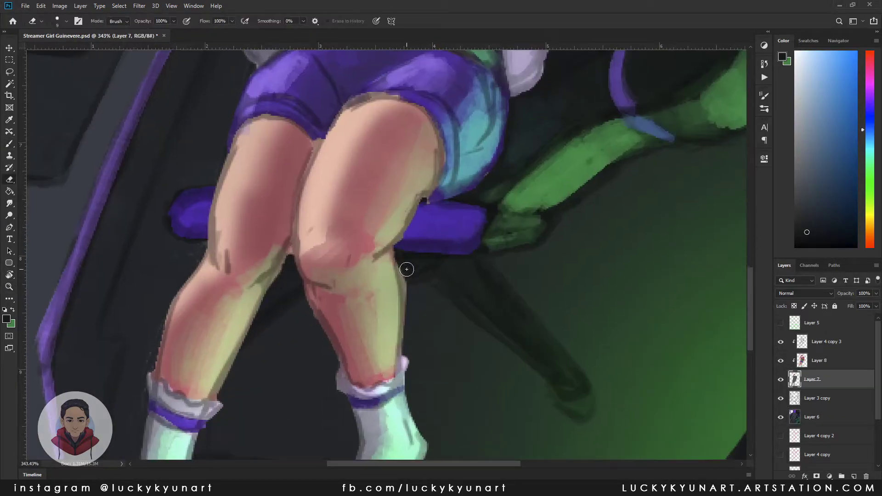
pyautogui.hotkey('alt', ']')
pyautogui.hotkey('alt', ']')
pyautogui.press('x')
pyautogui.hotkey('alt', 'BackSpace')
pyautogui.press('/')
# Step: Erase stray edges of the red silhouette around the legs, feet, raised arm and cushion
pyautogui.press('e')
pyautogui.scroll(2, 423, 348)
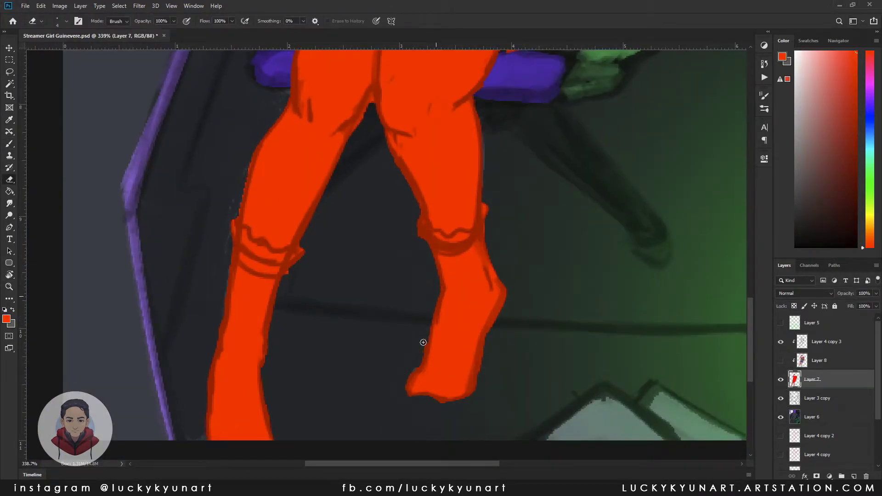
pyautogui.scroll(-2, 340, 183)
pyautogui.scroll(5, 360, 144)
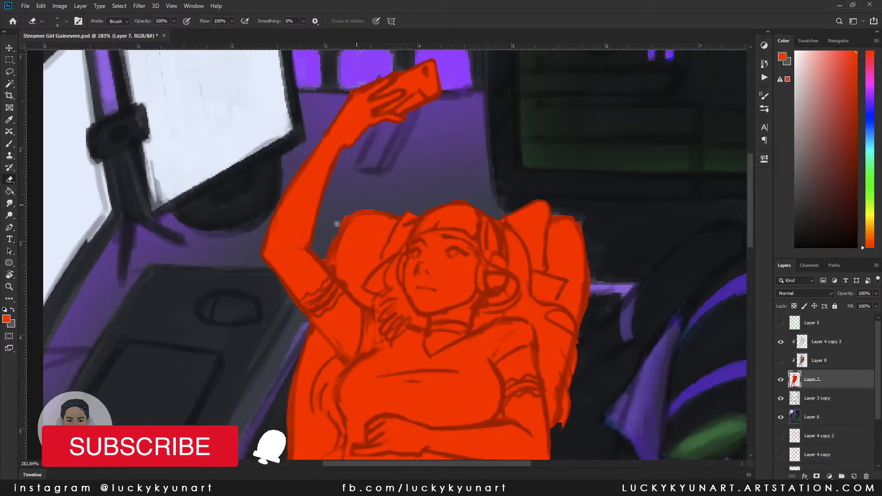
pyautogui.scroll(-2, 581, 206)
# Step: Lock the character base layer, restore its grey fill, and return to the clipped colour Layer 8
pyautogui.press('z')
pyautogui.press('/')
pyautogui.press('x')
pyautogui.hotkey('alt', ']')
# Step: Apply a Curves adjustment to the character's colours on Layer 8
pyautogui.moveTo(478, 191); pyautogui.dragTo(603, 250)
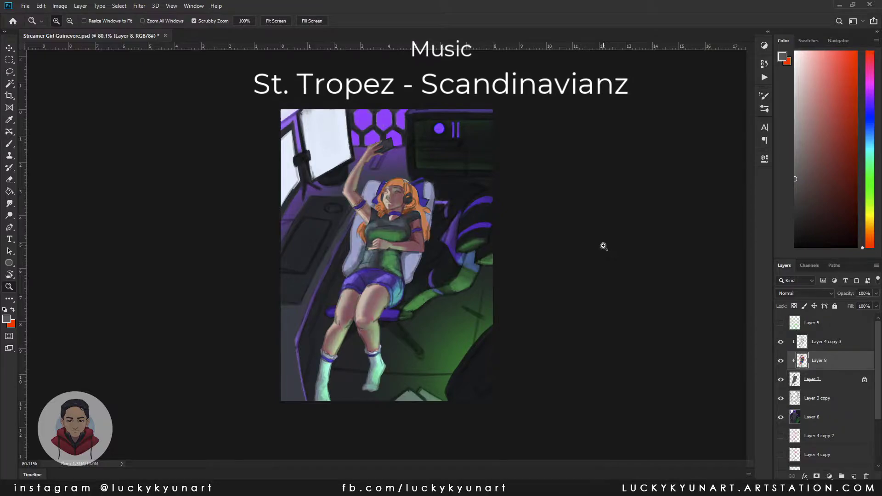
pyautogui.hotkey('ctrl', 'm')
pyautogui.press('Return')
pyautogui.scroll(3, 610, 258)
pyautogui.scroll(-1, 589, 386)
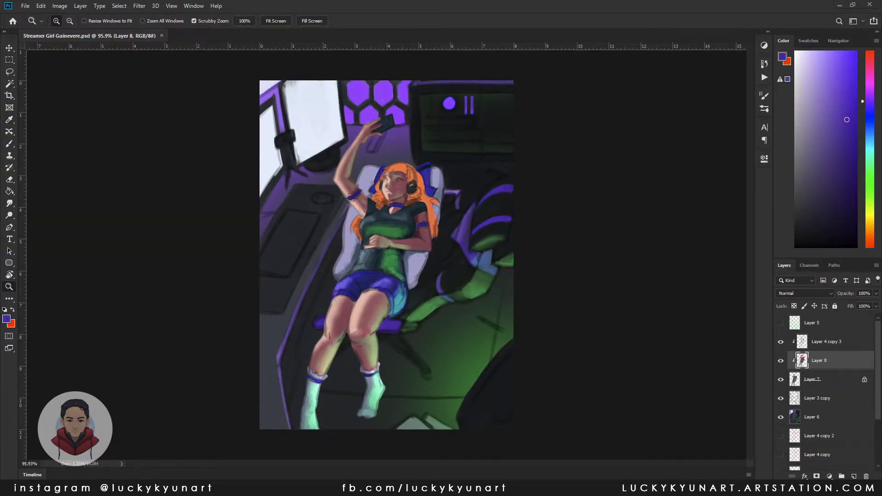
pyautogui.click(171, 5)
pyautogui.click(154, 51)
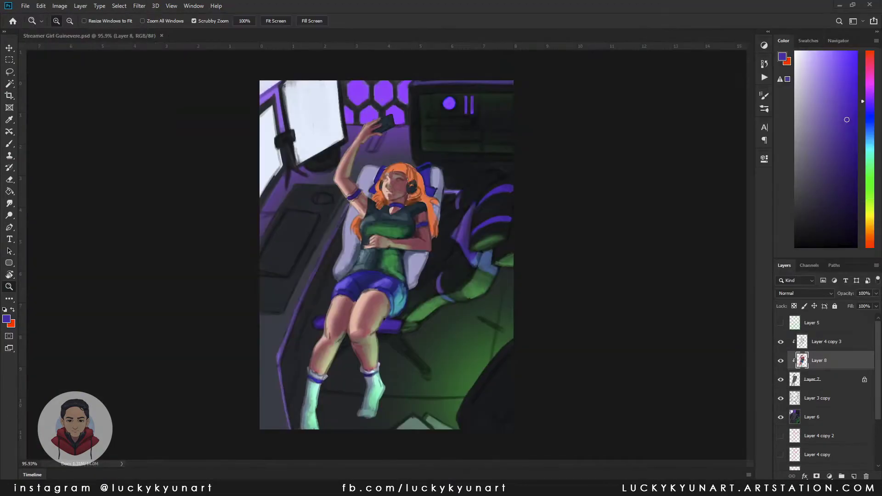
# Step: Paint a dark green glow along the inner side of the desk edge on Layer 6
pyautogui.scroll(4, 640, 370)
pyautogui.press('b')
pyautogui.hscroll(-2, 541, 374)
pyautogui.keyDown('alt'); pyautogui.click(541, 374); pyautogui.keyUp('alt')
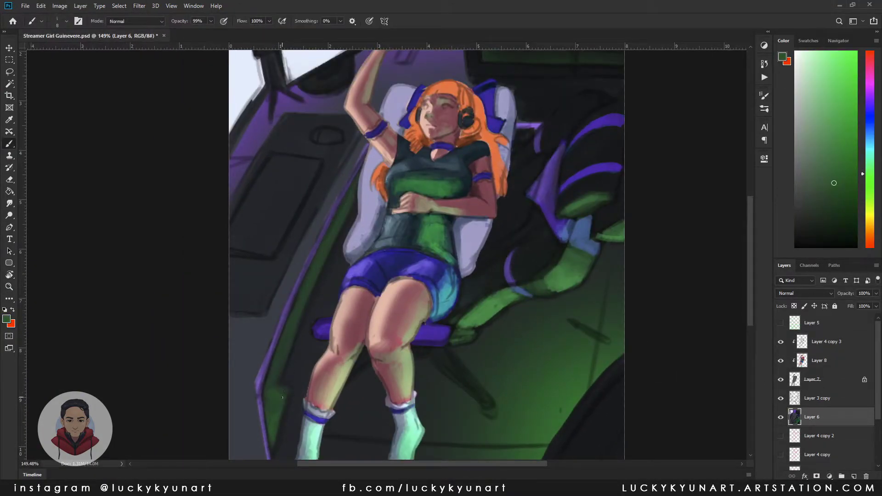
# Step: Create a new layer and paint a near-black shadow between the desk edge and the girl's legs
pyautogui.keyDown('alt'); pyautogui.click(338, 239); pyautogui.keyUp('alt')
pyautogui.hotkey('ctrl', 'shift', 'alt', 'n')
pyautogui.press(']')
pyautogui.press(']')
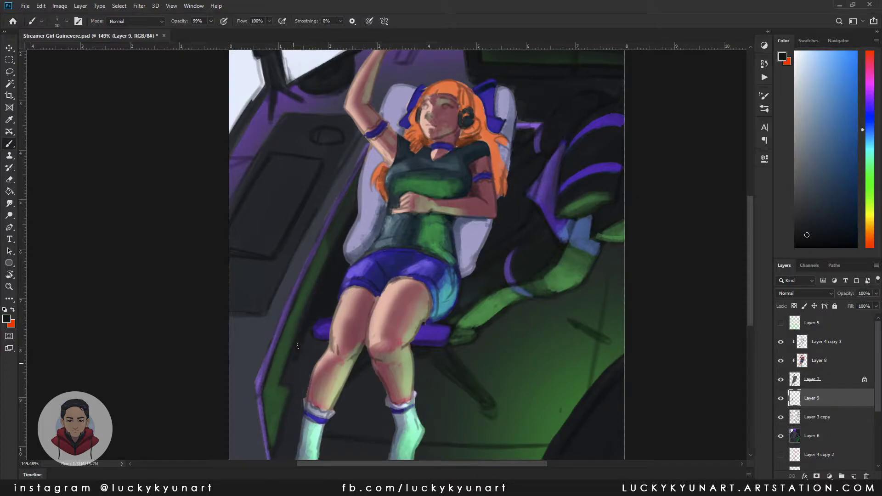
pyautogui.moveTo(300, 360); pyautogui.dragTo(294, 454)
# Step: Repaint the chair's base leg on the floor with a dark outline and a green-lit surface
pyautogui.keyDown('alt'); pyautogui.click(441, 368); pyautogui.keyUp('alt')
pyautogui.moveTo(427, 357); pyautogui.dragTo(481, 397)
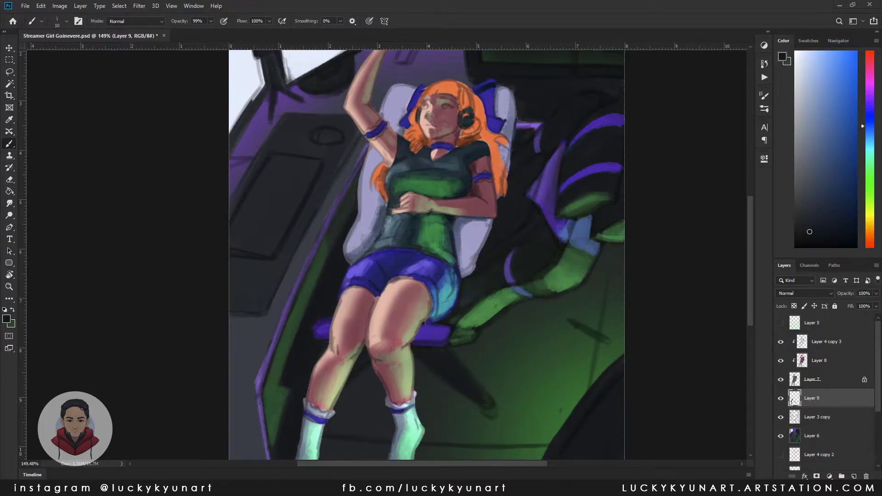
pyautogui.press('[')
pyautogui.keyDown('alt'); pyautogui.click(456, 373); pyautogui.keyUp('alt')
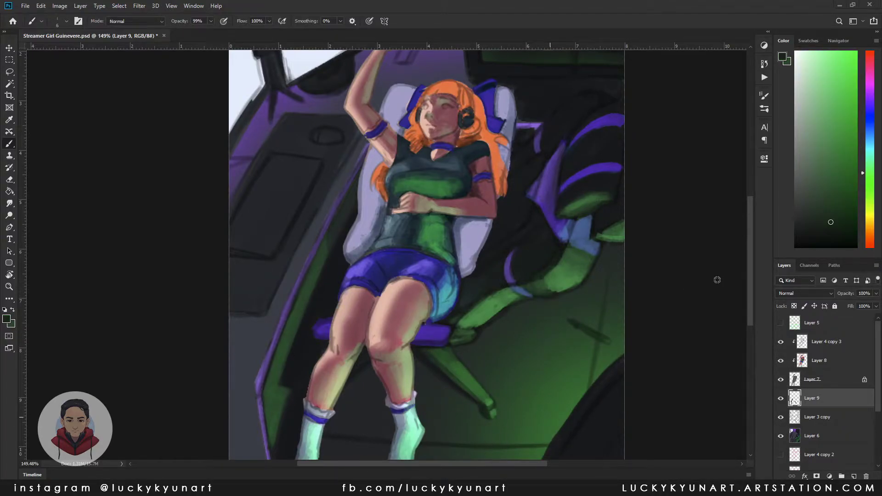
pyautogui.moveTo(459, 383); pyautogui.dragTo(444, 412)
pyautogui.press('Escape')
# Step: Paint over the sketch lines of the pale sheets on the floor with sampled greens
pyautogui.keyDown('alt'); pyautogui.click(511, 393); pyautogui.keyUp('alt')
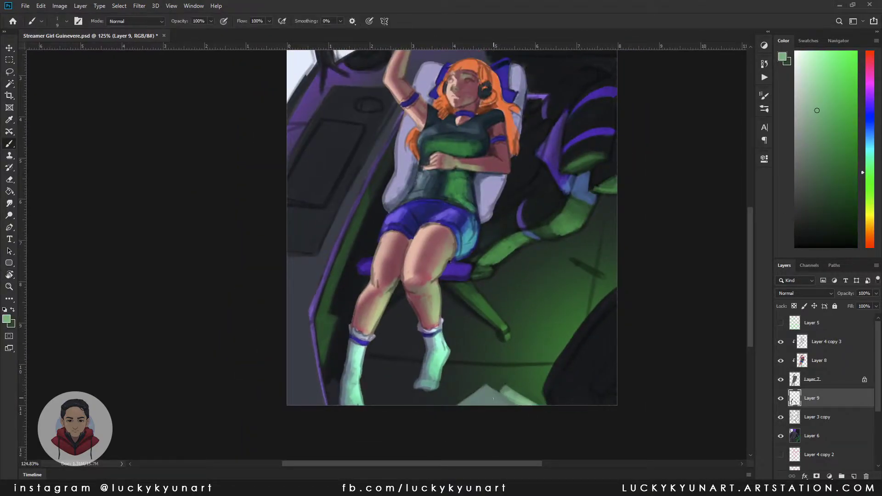
pyautogui.keyDown('alt'); pyautogui.click(521, 400); pyautogui.keyUp('alt')
pyautogui.keyDown('alt'); pyautogui.click(552, 370); pyautogui.keyUp('alt')
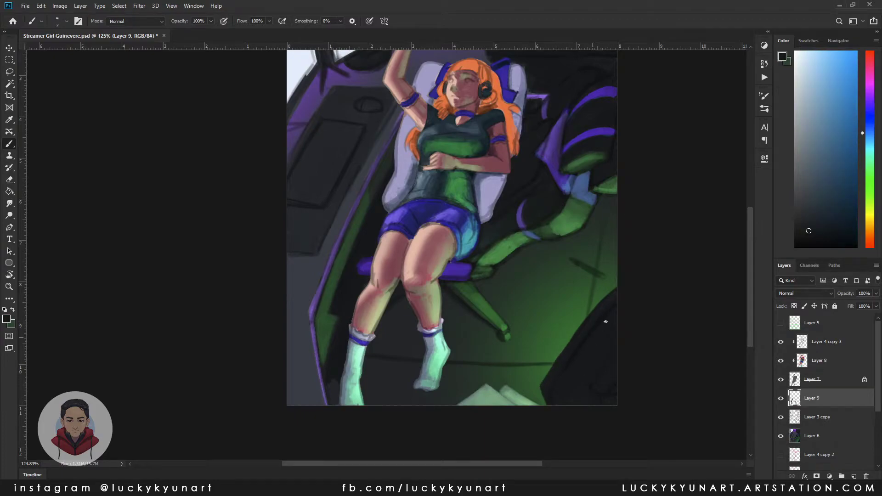
# Step: Repaint the large dark shape in the floor's corner with a near-black edge and a deep purple surface
pyautogui.keyDown('alt'); pyautogui.click(602, 328); pyautogui.keyUp('alt')
pyautogui.press(']')
pyautogui.press(']')
pyautogui.press(']')
pyautogui.moveTo(626, 321); pyautogui.dragTo(571, 368)
pyautogui.keyDown('alt'); pyautogui.click(571, 368); pyautogui.keyUp('alt')
pyautogui.keyDown('alt'); pyautogui.click(585, 386); pyautogui.keyUp('alt')
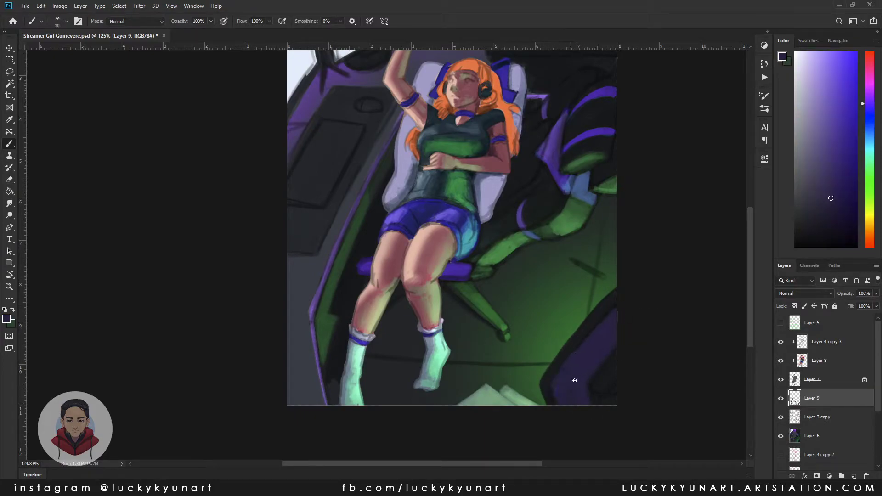
# Step: Brighten the large shape in the floor's corner with sampled purple, using a soft brush at 200 px
pyautogui.press(']')
pyautogui.press(']')
pyautogui.press(']')
pyautogui.press(']')
pyautogui.press(']')
pyautogui.press(']')
pyautogui.press(']')
pyautogui.press(']')
pyautogui.press(']')
pyautogui.press(']')
pyautogui.press(']')
pyautogui.press(']')
pyautogui.press(']')
pyautogui.keyDown('alt'); pyautogui.click(609, 324); pyautogui.keyUp('alt')
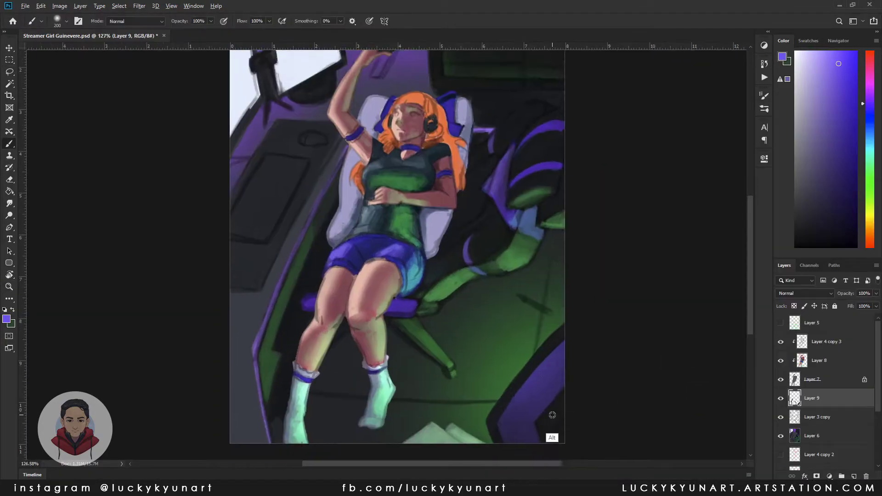
# Step: Paint lighter purple planes and crisp edges on the corner shape with a 10 px brush and sampled purples
pyautogui.keyDown('alt'); pyautogui.click(553, 415); pyautogui.keyUp('alt')
pyautogui.press('[')
pyautogui.press('[')
pyautogui.press('[')
pyautogui.press('[')
pyautogui.press('[')
pyautogui.press('[')
pyautogui.press('[')
pyautogui.press('[')
pyautogui.press('[')
pyautogui.press('[')
pyautogui.moveTo(544, 420); pyautogui.dragTo(565, 398)
pyautogui.keyDown('alt'); pyautogui.click(537, 425); pyautogui.keyUp('alt')
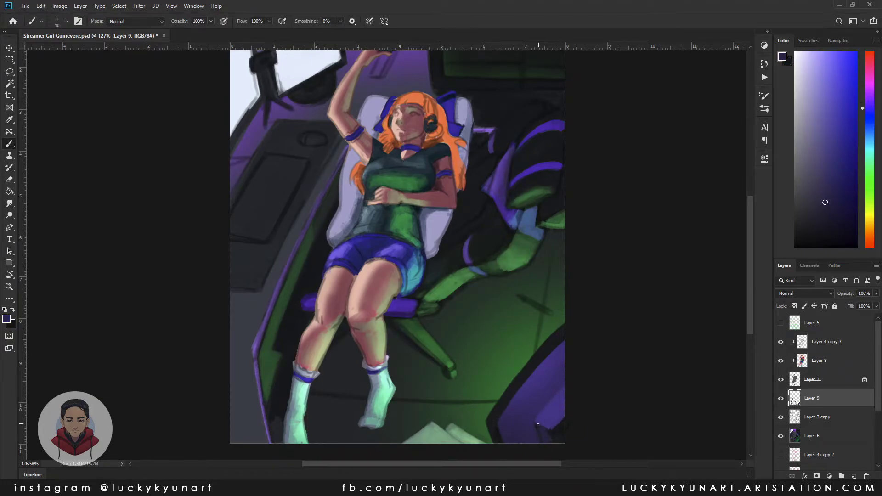
pyautogui.keyDown('alt'); pyautogui.click(559, 431); pyautogui.keyUp('alt')
pyautogui.keyDown('alt'); pyautogui.click(554, 437); pyautogui.keyUp('alt')
pyautogui.keyDown('alt'); pyautogui.click(547, 350); pyautogui.keyUp('alt')
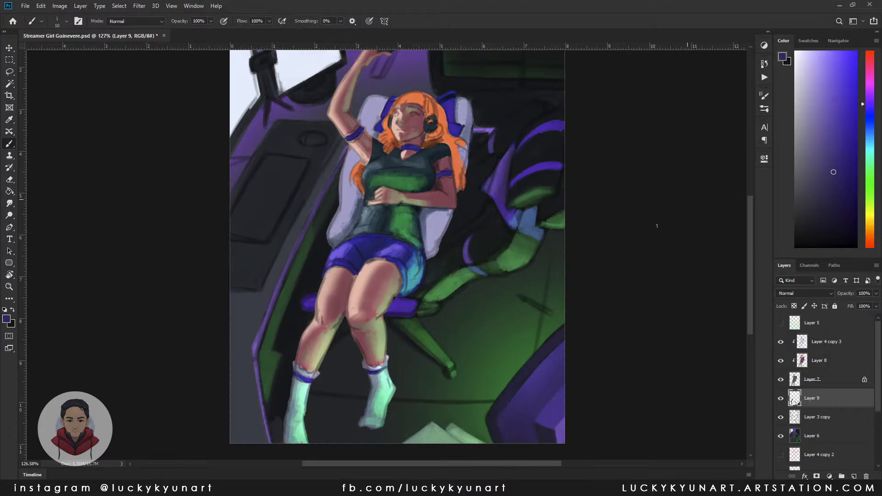
# Step: Touch up the floor along the corner shape's edge and the floor sketch line with sampled green and near-black
pyautogui.scroll(1, 542, 303)
pyautogui.keyDown('alt'); pyautogui.click(541, 311); pyautogui.keyUp('alt')
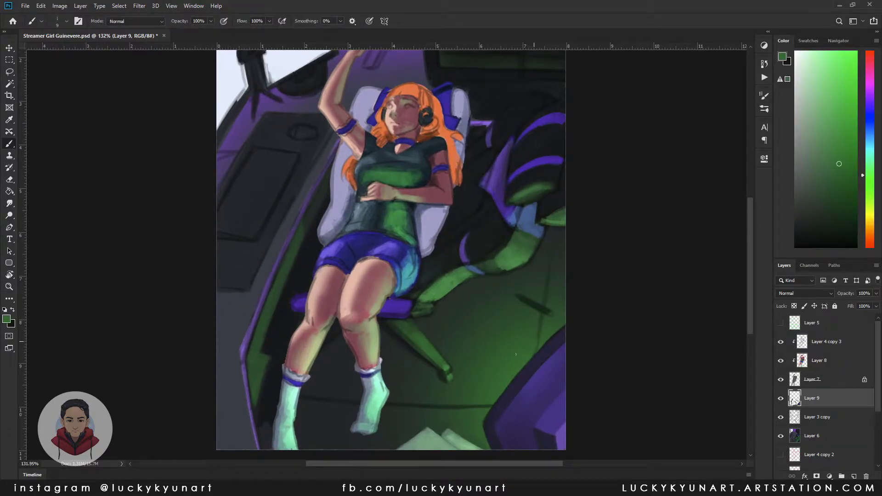
pyautogui.moveTo(535, 340); pyautogui.dragTo(467, 397)
pyautogui.keyDown('alt'); pyautogui.click(445, 430); pyautogui.keyUp('alt')
pyautogui.moveTo(445, 430); pyautogui.dragTo(329, 395)
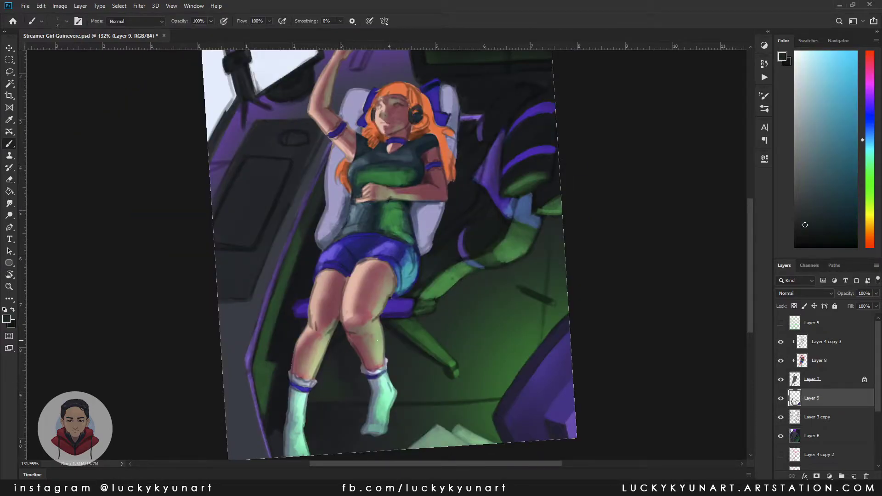
# Step: Paint thin bright purple light lines along the floor's sketched seams, blending the surrounding floor with sampled green
pyautogui.keyDown('alt'); pyautogui.click(544, 236); pyautogui.keyUp('alt')
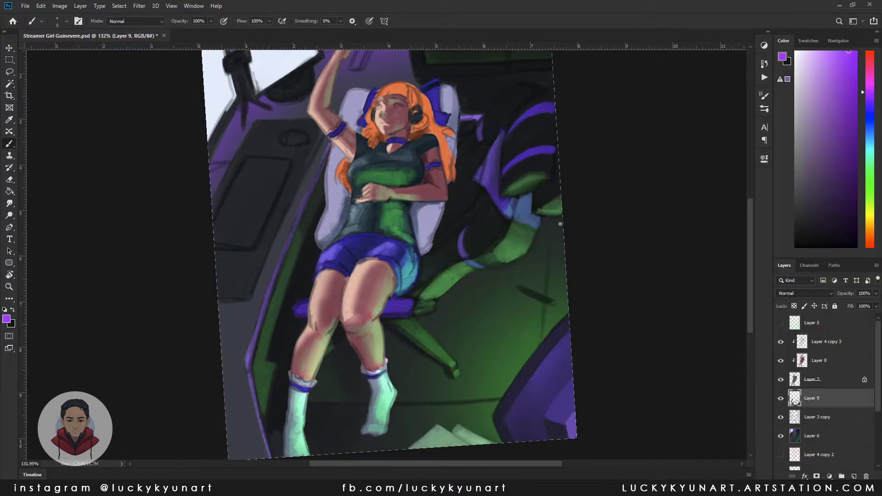
pyautogui.keyDown('alt'); pyautogui.click(544, 331); pyautogui.keyUp('alt')
pyautogui.moveTo(543, 331); pyautogui.dragTo(518, 354)
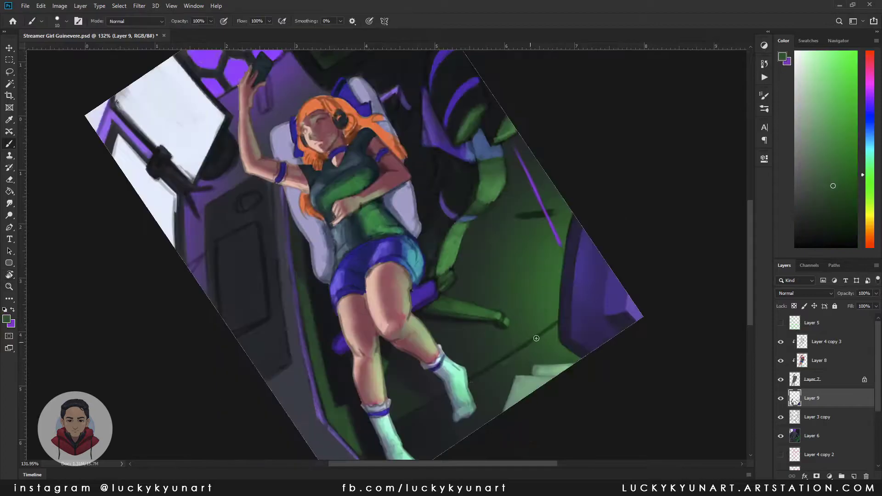
pyautogui.keyDown('alt'); pyautogui.click(477, 378); pyautogui.keyUp('alt')
pyautogui.moveTo(475, 374); pyautogui.dragTo(512, 351)
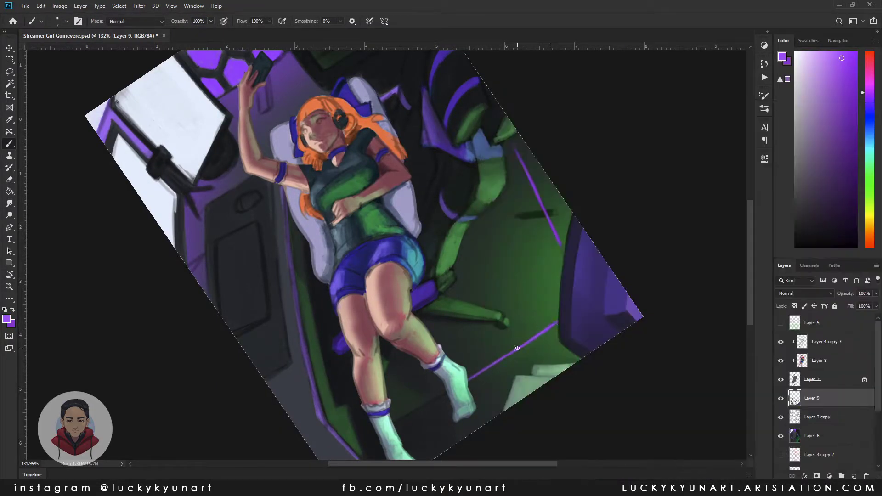
# Step: Extend the purple floor line into the shadow between the girl's legs with a darker purple
pyautogui.press('z')
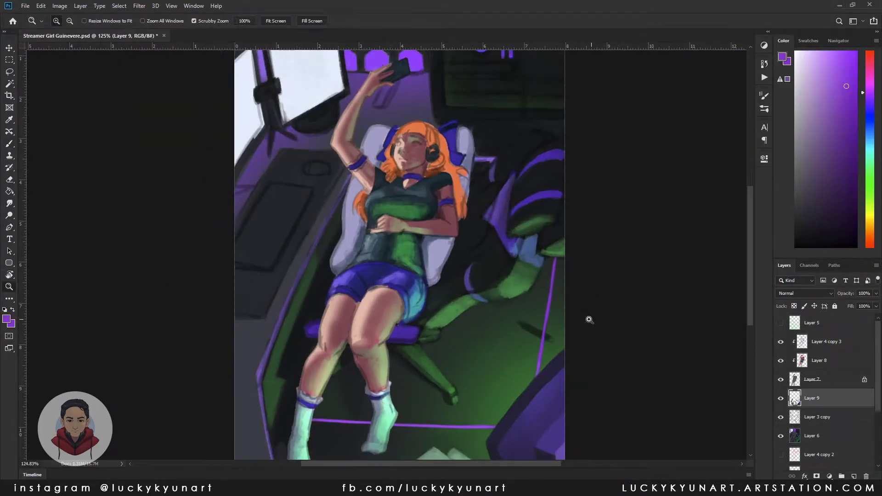
pyautogui.moveTo(589, 320)
pyautogui.mouseDown()
pyautogui.moveTo(643, 320)
pyautogui.moveTo(615, 320)
pyautogui.mouseUp()
pyautogui.press('b')
pyautogui.keyDown('alt'); pyautogui.click(380, 370); pyautogui.keyUp('alt')
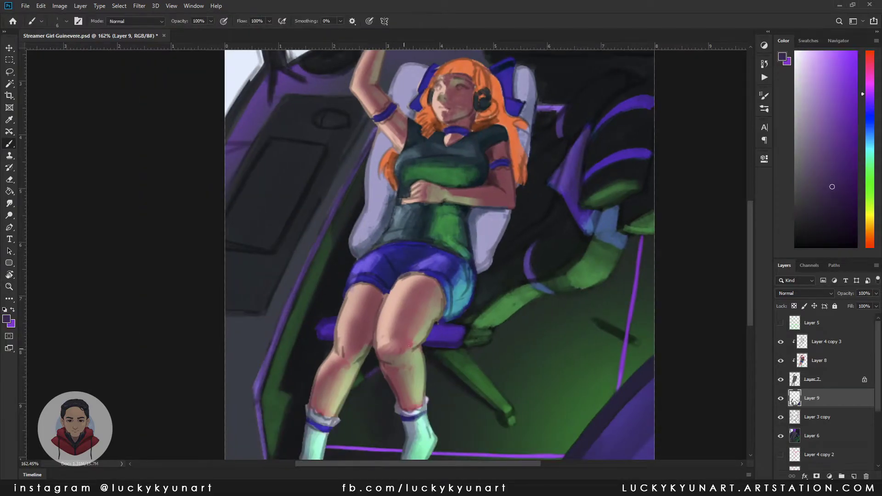
# Step: Paint the pen lying on the floor with a green-lit surface and a dark outline
pyautogui.moveTo(654, 341); pyautogui.dragTo(496, 369)
pyautogui.keyDown('alt'); pyautogui.click(496, 370); pyautogui.keyUp('alt')
pyautogui.keyDown('alt'); pyautogui.click(485, 356); pyautogui.keyUp('alt')
pyautogui.scroll(4, 484, 356)
pyautogui.press('h')
pyautogui.moveTo(525, 353); pyautogui.dragTo(493, 244)
# Step: Repaint the narrow green end of the striped shape beside the chair and clean its dark edge
pyautogui.keyDown('alt'); pyautogui.click(494, 244); pyautogui.keyUp('alt')
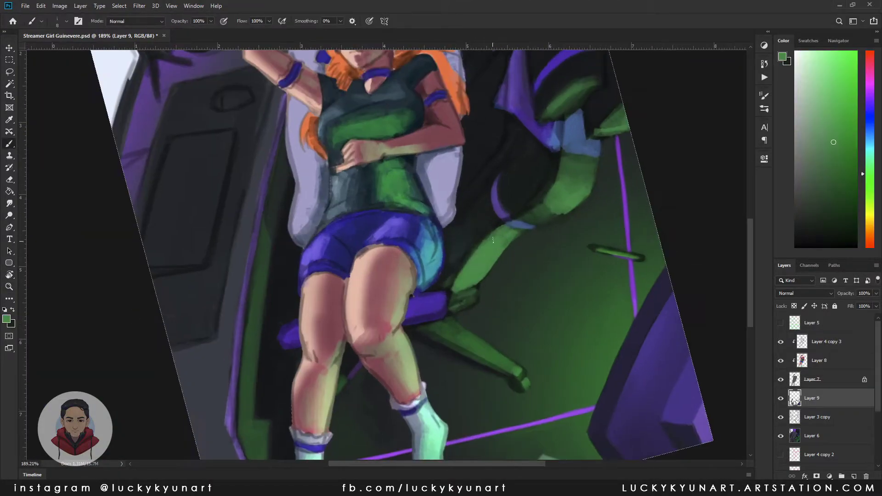
pyautogui.keyDown('alt'); pyautogui.click(481, 255); pyautogui.keyUp('alt')
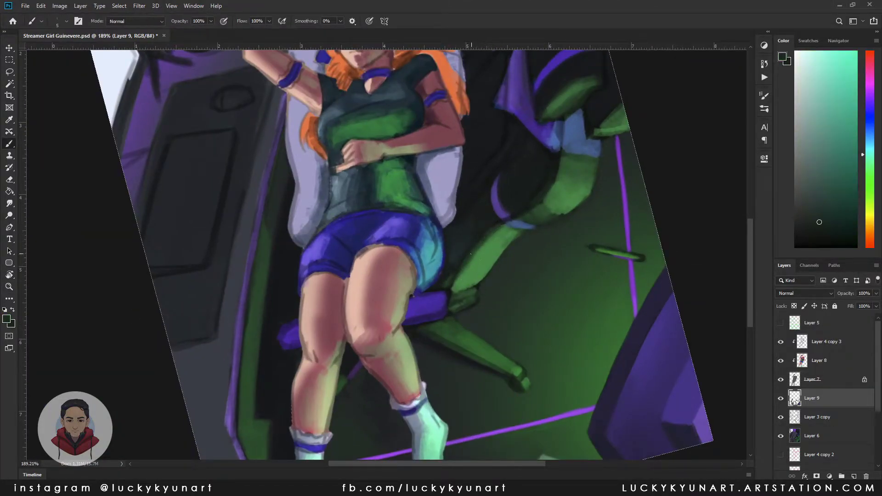
pyautogui.press('z')
pyautogui.keyDown('alt'); pyautogui.click(619, 236); pyautogui.keyUp('alt')
pyautogui.press('b')
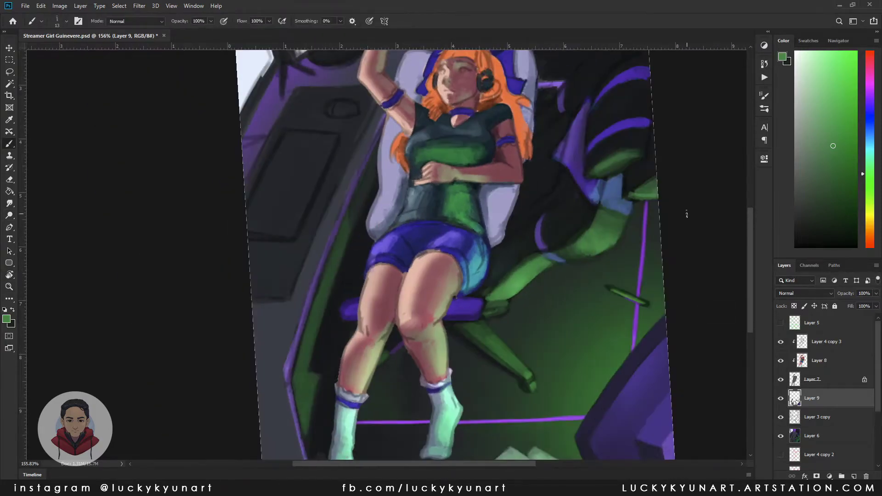
# Step: Model the striped shape's wide green curve with sampled greens and a lighter green highlight
pyautogui.keyDown('alt'); pyautogui.click(579, 254); pyautogui.keyUp('alt')
pyautogui.moveTo(579, 254); pyautogui.dragTo(537, 244)
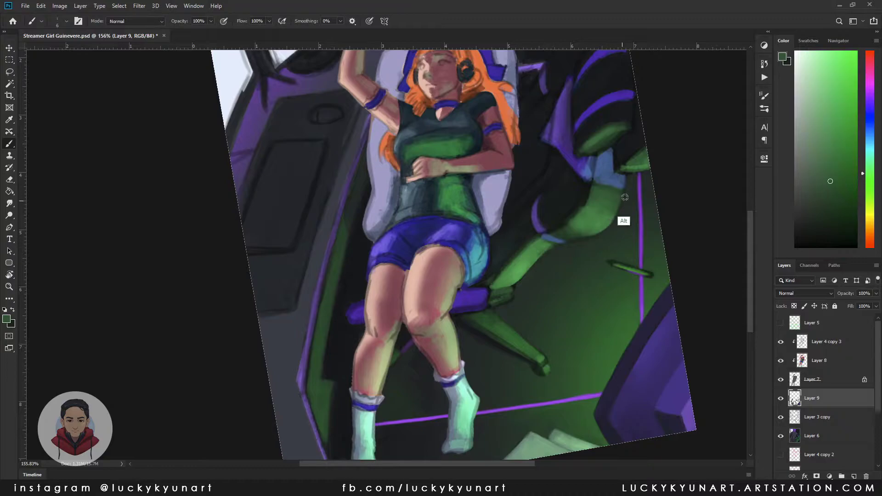
pyautogui.keyDown('alt'); pyautogui.click(503, 266); pyautogui.keyUp('alt')
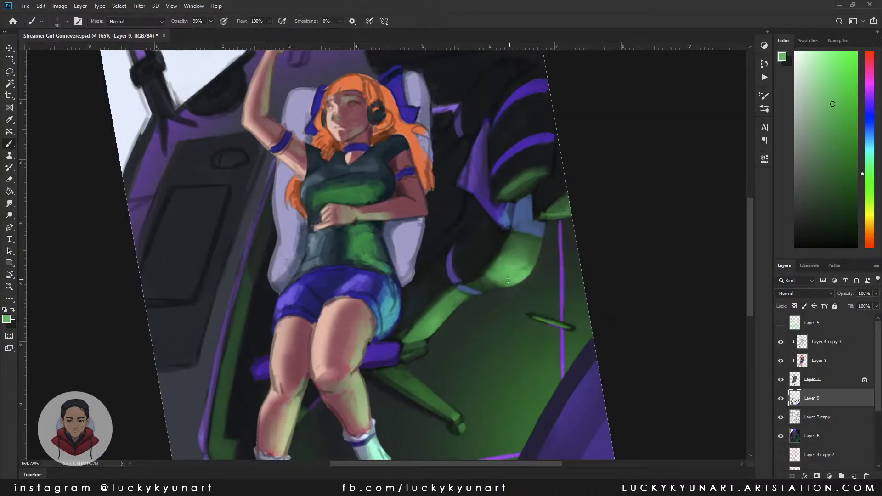
# Step: Repaint the striped shape's blue band and the rounded green-lit form next to it, covering the sketch lines
pyautogui.click(869, 125)
pyautogui.click(829, 139)
pyautogui.keyDown('alt'); pyautogui.click(557, 231); pyautogui.keyUp('alt')
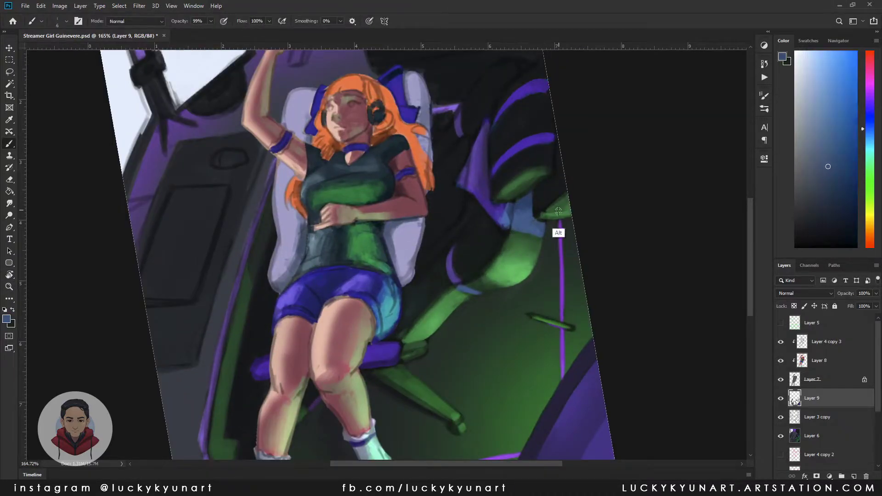
pyautogui.keyDown('alt'); pyautogui.click(566, 212); pyautogui.keyUp('alt')
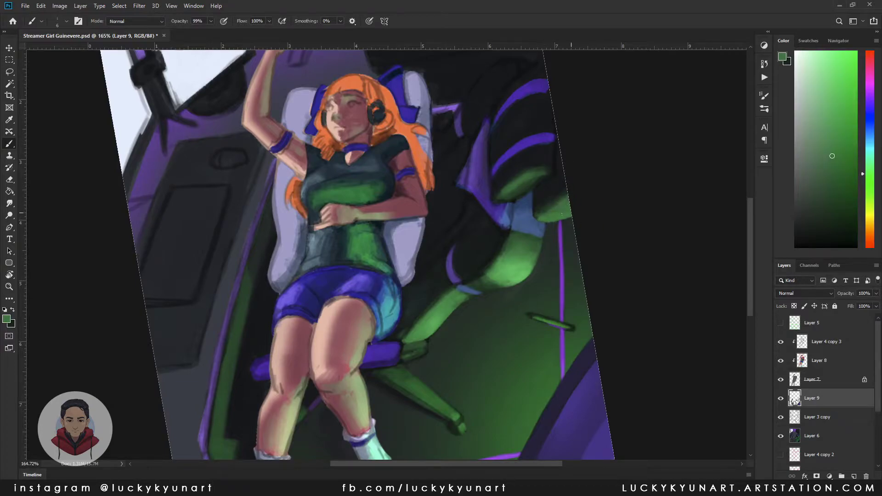
pyautogui.keyDown('alt'); pyautogui.click(534, 214); pyautogui.keyUp('alt')
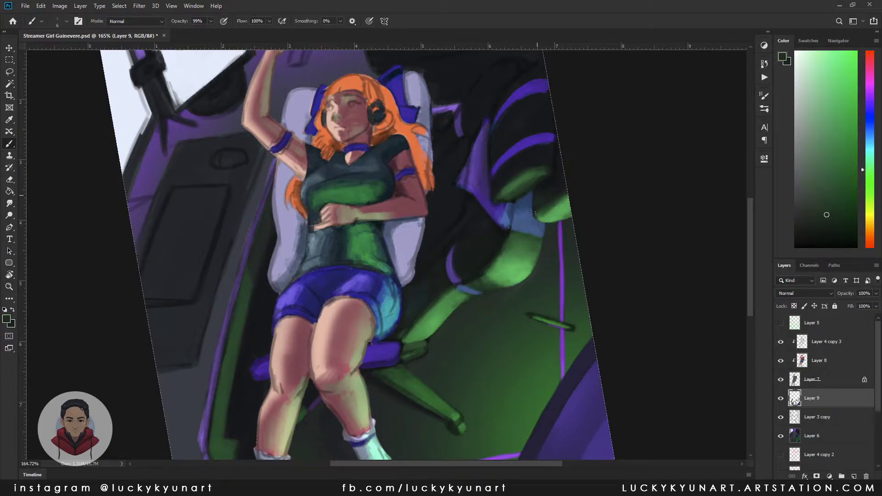
# Step: Blend the striped shape's dark middle section into the green light with sampled dark greens and greys
pyautogui.keyDown('alt'); pyautogui.click(480, 271); pyautogui.keyUp('alt')
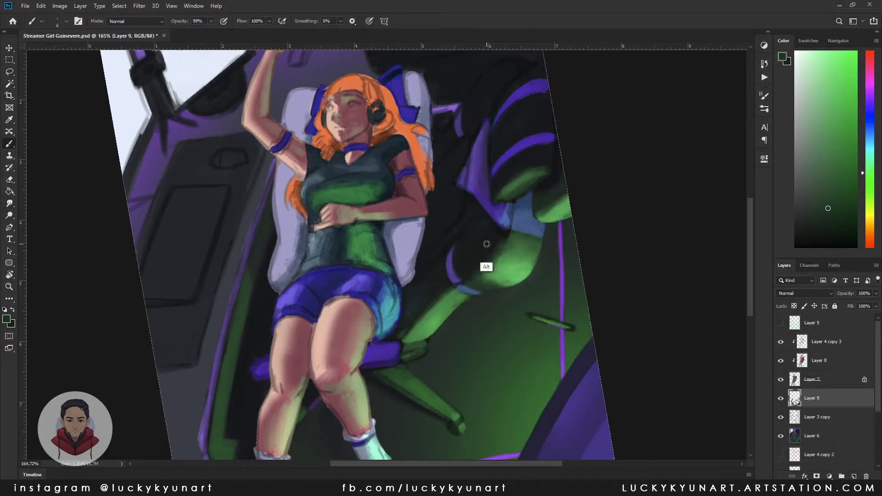
pyautogui.keyDown('alt'); pyautogui.click(463, 269); pyautogui.keyUp('alt')
pyautogui.keyDown('alt'); pyautogui.click(429, 272); pyautogui.keyUp('alt')
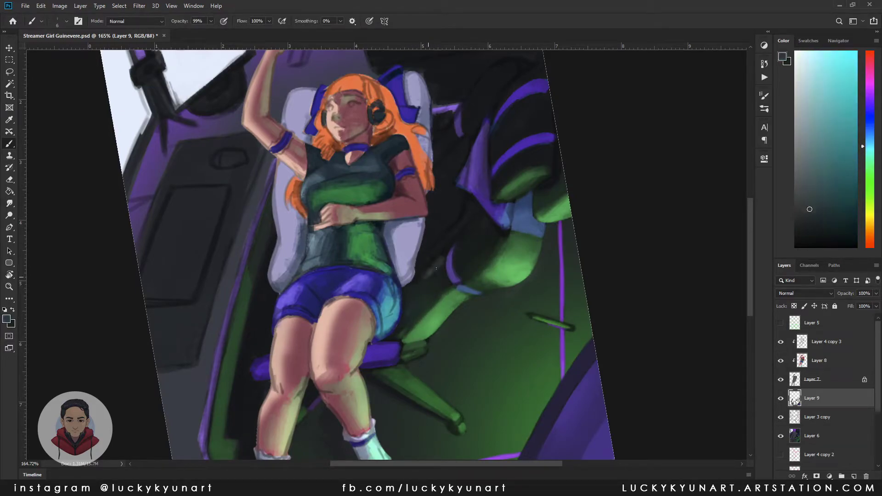
pyautogui.scroll(-2, 444, 250)
# Step: Paint the striped shape's upper dark section in sampled greys and refine the shading around its purple panel
pyautogui.keyDown('alt'); pyautogui.click(469, 242); pyautogui.keyUp('alt')
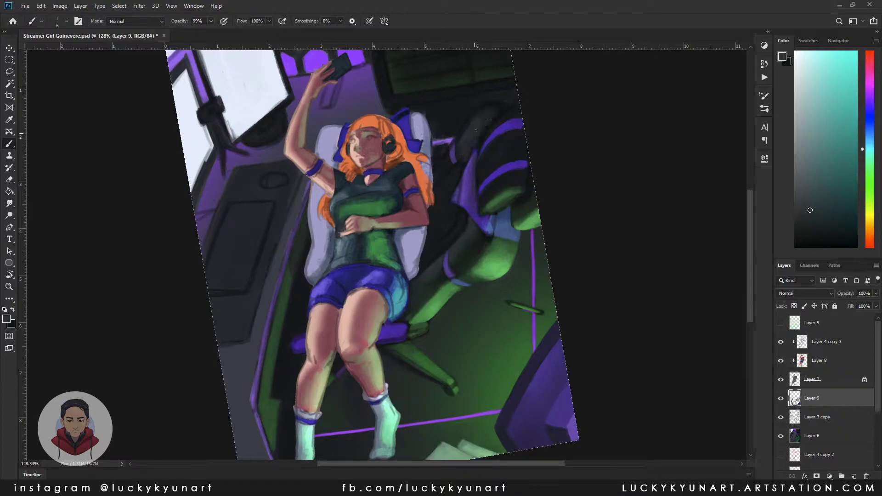
pyautogui.keyDown('alt'); pyautogui.click(488, 129); pyautogui.keyUp('alt')
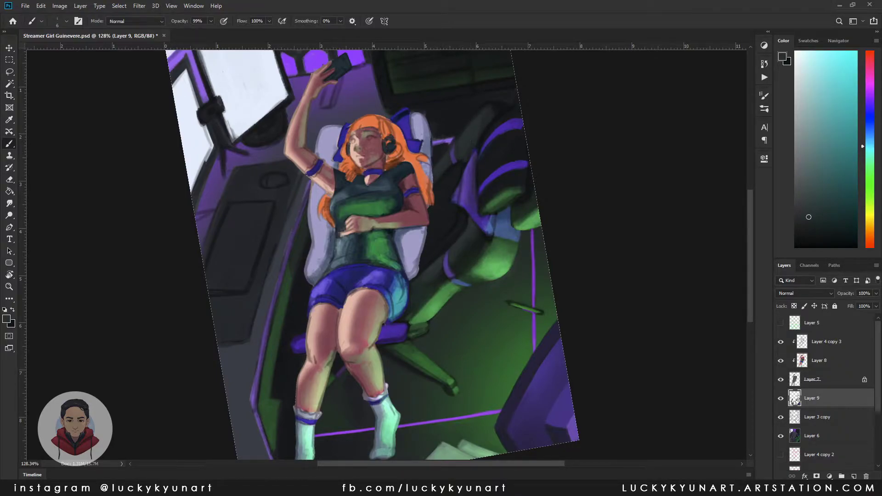
pyautogui.scroll(3, 503, 229)
pyautogui.keyDown('alt'); pyautogui.click(502, 252); pyautogui.keyUp('alt')
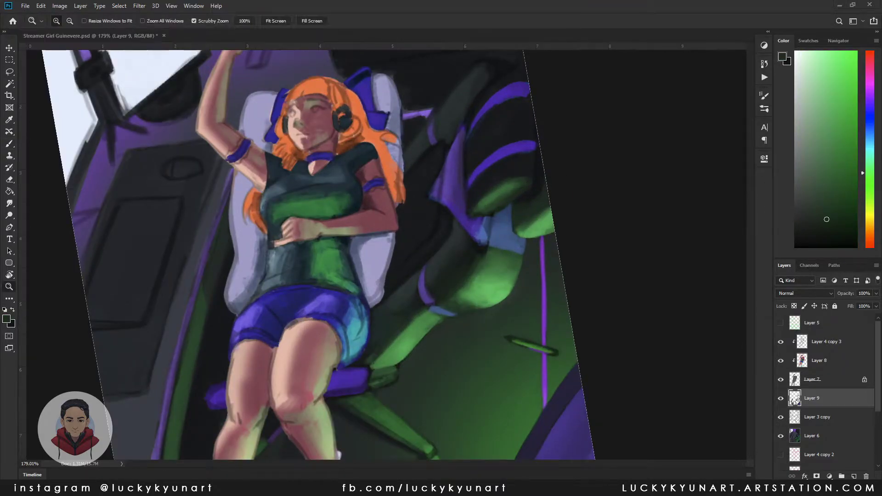
pyautogui.scroll(2, 544, 240)
pyautogui.keyDown('alt'); pyautogui.click(466, 179); pyautogui.keyUp('alt')
pyautogui.scroll(-3, 441, 152)
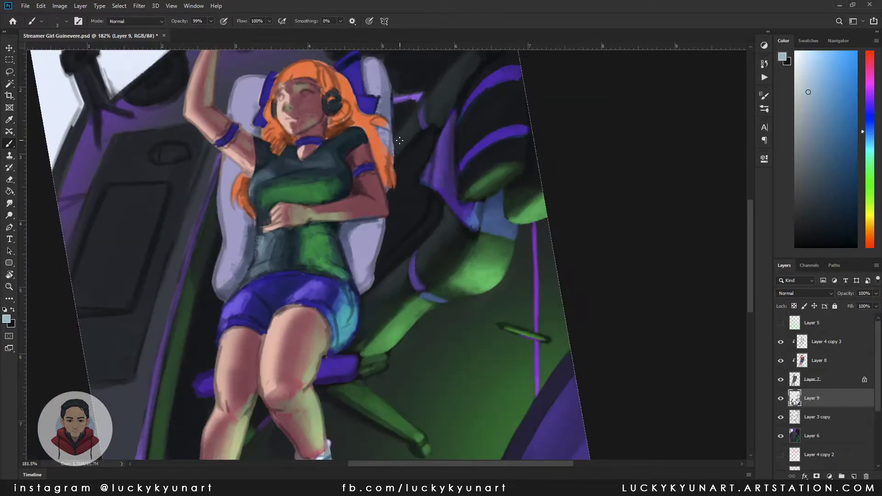
# Step: Paint over the sketch lines between the chair's headrest and the striped shape with sampled dark greys
pyautogui.keyDown('alt'); pyautogui.click(408, 133); pyautogui.keyUp('alt')
pyautogui.scroll(1, 418, 144)
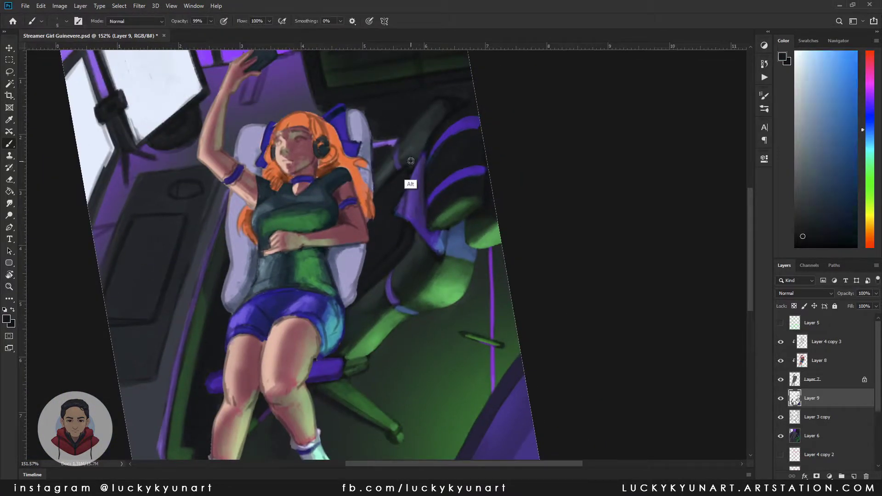
pyautogui.keyDown('alt'); pyautogui.click(405, 148); pyautogui.keyUp('alt')
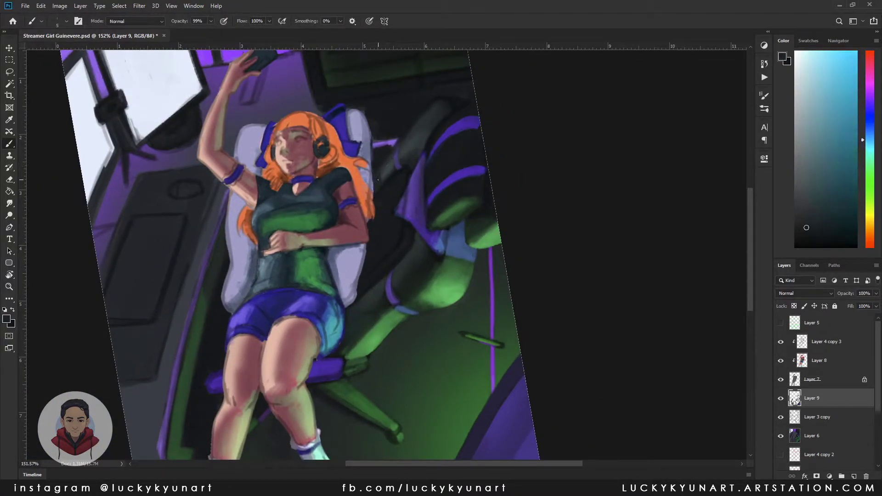
pyautogui.keyDown('alt'); pyautogui.click(423, 213); pyautogui.keyUp('alt')
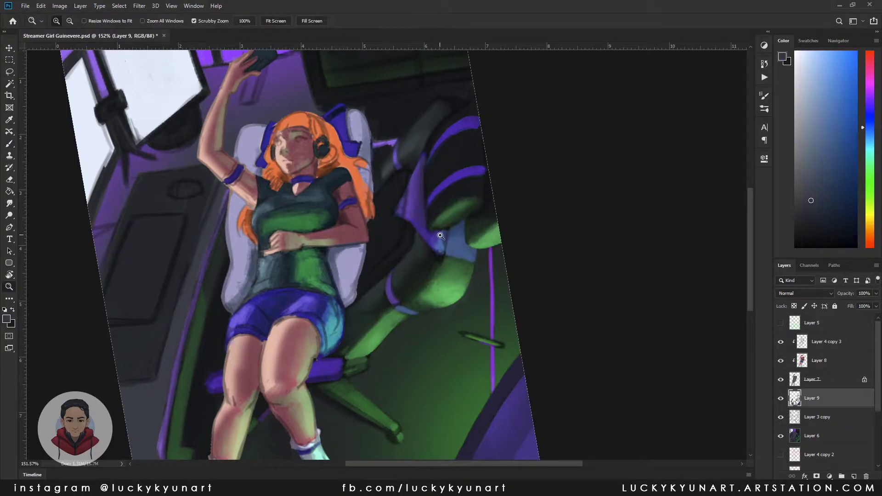
# Step: Brighten the striped shape's blue band and the lower end of its purple stripe with a saturated blue
pyautogui.keyDown('alt'); pyautogui.click(389, 288); pyautogui.keyUp('alt')
pyautogui.press('r')
pyautogui.moveTo(388, 288); pyautogui.dragTo(564, 266)
pyautogui.scroll(1, 564, 267)
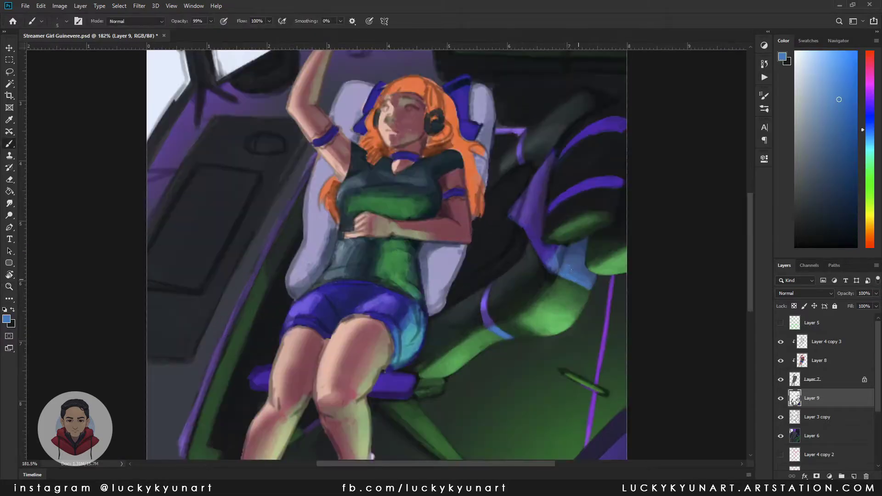
# Step: Refine the dark surface and edges around the green highlight above the blue band with sampled dark tones
pyautogui.keyDown('alt'); pyautogui.click(581, 231); pyautogui.keyUp('alt')
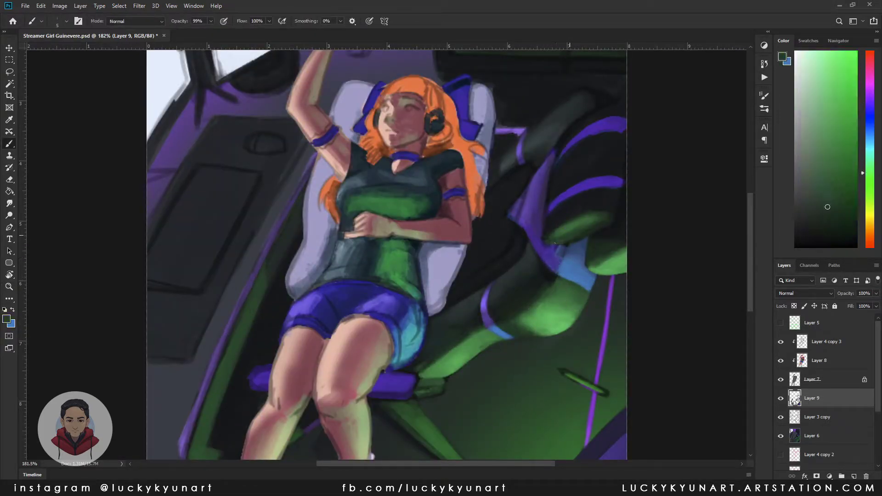
pyautogui.keyDown('alt'); pyautogui.click(568, 251); pyautogui.keyUp('alt')
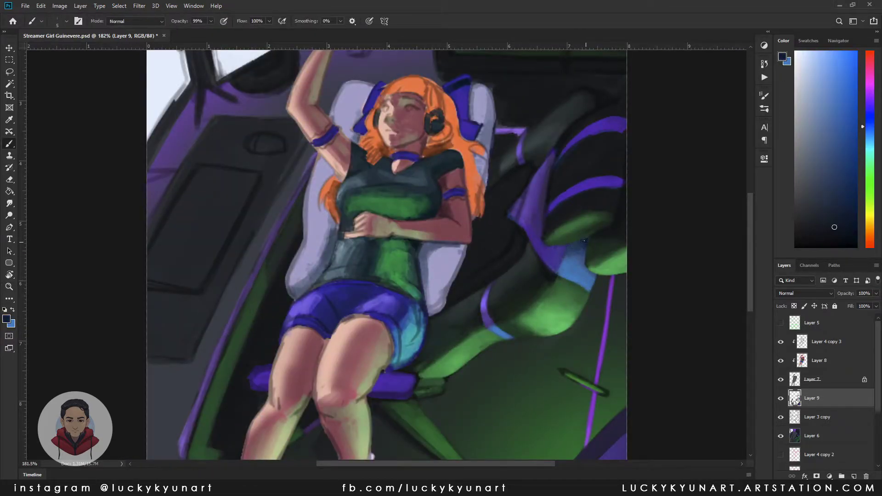
pyautogui.keyDown('alt'); pyautogui.click(581, 237); pyautogui.keyUp('alt')
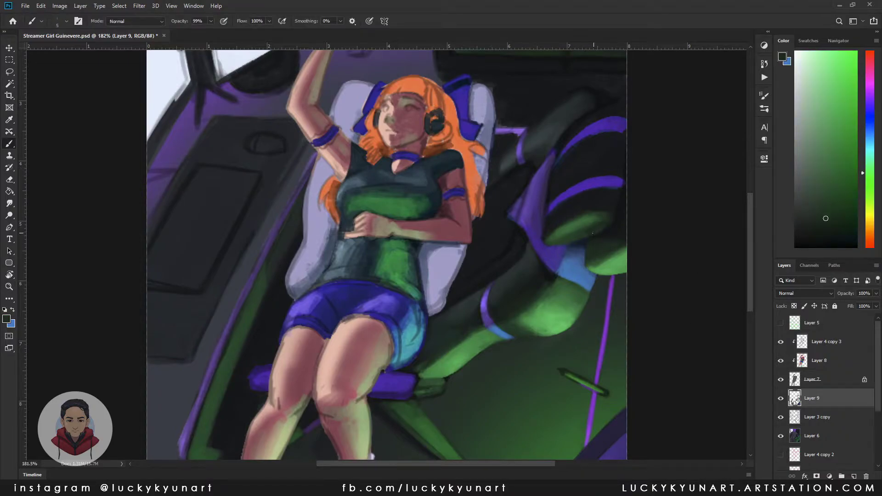
pyautogui.press('z')
pyautogui.moveTo(547, 200); pyautogui.dragTo(565, 200)
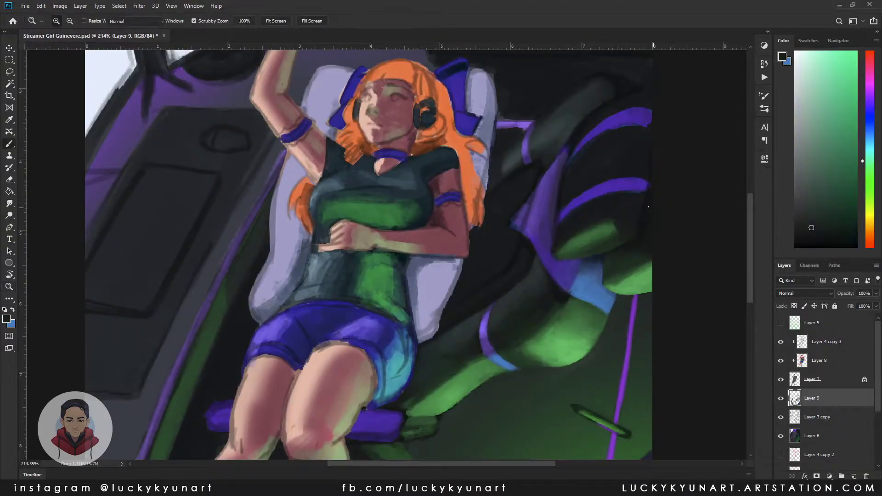
pyautogui.moveTo(673, 204); pyautogui.dragTo(521, 186)
# Step: Paint dark grey folds on the form beside the chair and touch up its purple edge with sampled purple
pyautogui.press('b')
pyautogui.keyDown('alt'); pyautogui.click(521, 186); pyautogui.keyUp('alt')
pyautogui.keyDown('alt'); pyautogui.click(528, 179); pyautogui.keyUp('alt')
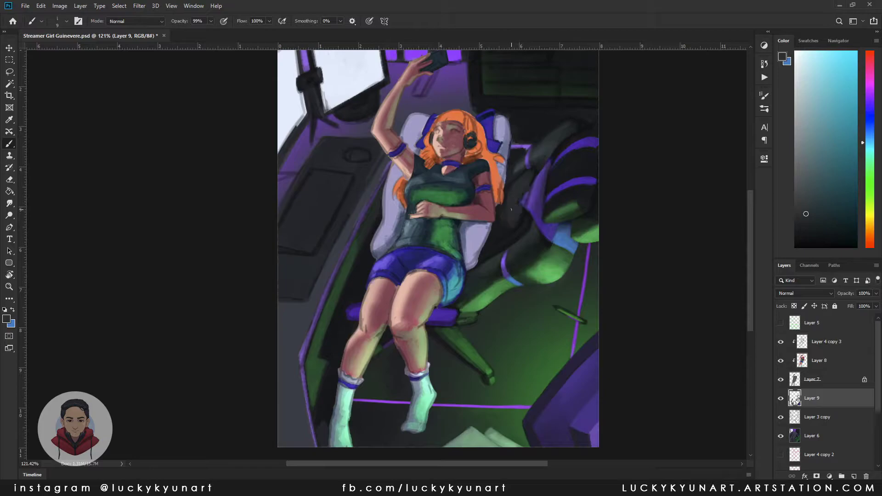
pyautogui.rightClick(492, 251)
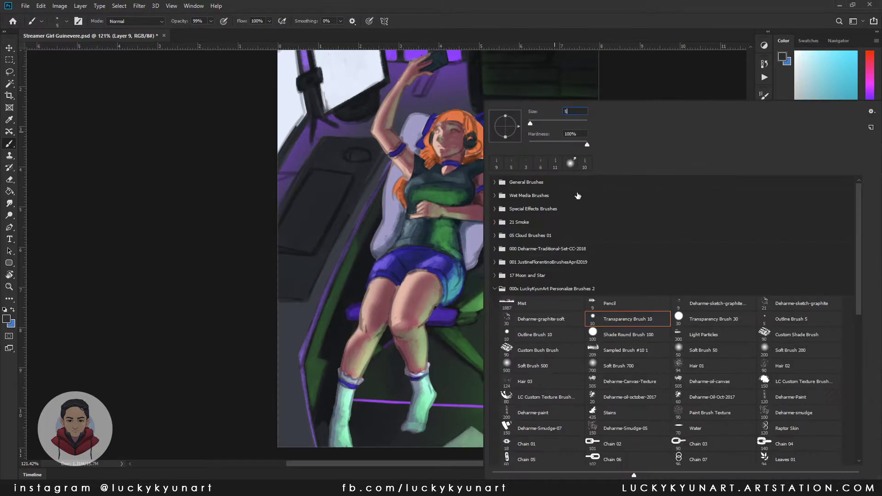
pyautogui.keyDown('alt'); pyautogui.click(529, 187); pyautogui.keyUp('alt')
pyautogui.keyDown('alt'); pyautogui.click(509, 193); pyautogui.keyUp('alt')
pyautogui.keyDown('alt'); pyautogui.click(537, 197); pyautogui.keyUp('alt')
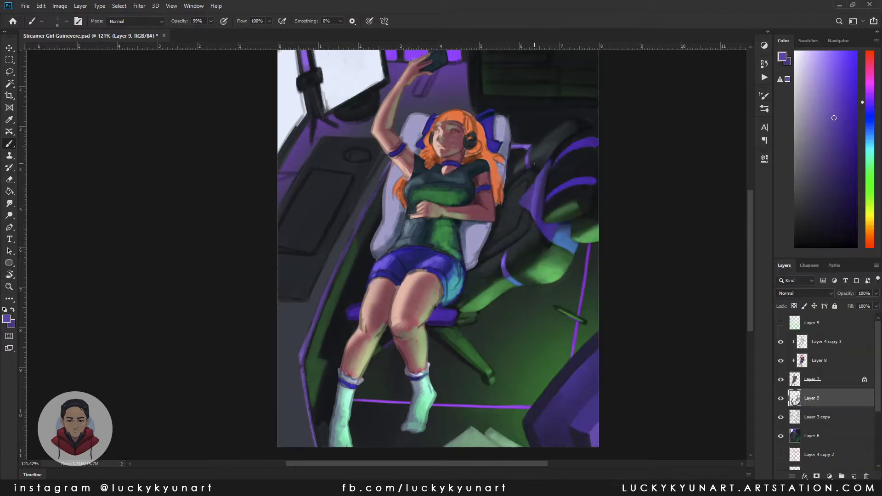
# Step: Blend the dark folds around the short purple strip beside the chair with sampled greys
pyautogui.keyDown('alt'); pyautogui.click(536, 193); pyautogui.keyUp('alt')
pyautogui.keyDown('alt'); pyautogui.click(540, 206); pyautogui.keyUp('alt')
pyautogui.keyDown('alt'); pyautogui.click(540, 206); pyautogui.keyUp('alt')
pyautogui.keyDown('alt'); pyautogui.click(542, 158); pyautogui.keyUp('alt')
pyautogui.keyDown('alt'); pyautogui.click(519, 168); pyautogui.keyUp('alt')
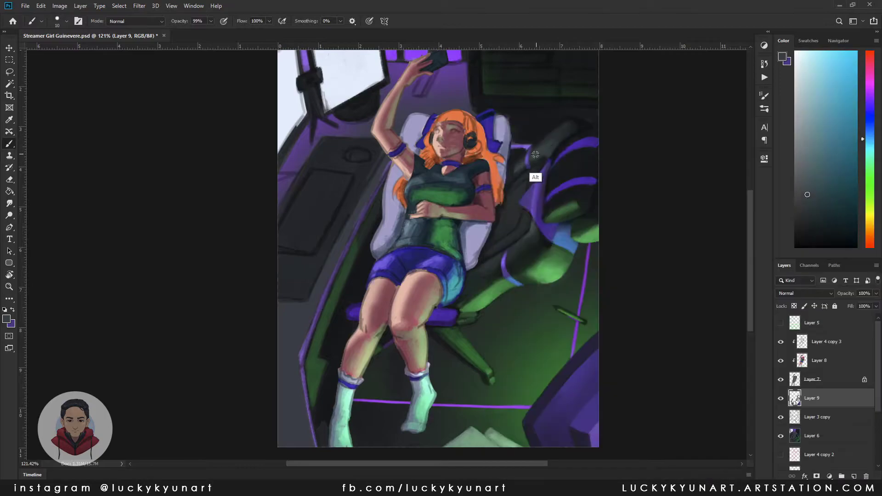
pyautogui.press(']')
pyautogui.keyDown('alt'); pyautogui.click(569, 127); pyautogui.keyUp('alt')
# Step: Refine the striped shape's dark upper edge and the dark surface between its purple stripes with sampled dark tones
pyautogui.press('z')
pyautogui.scroll(-1, 561, 255)
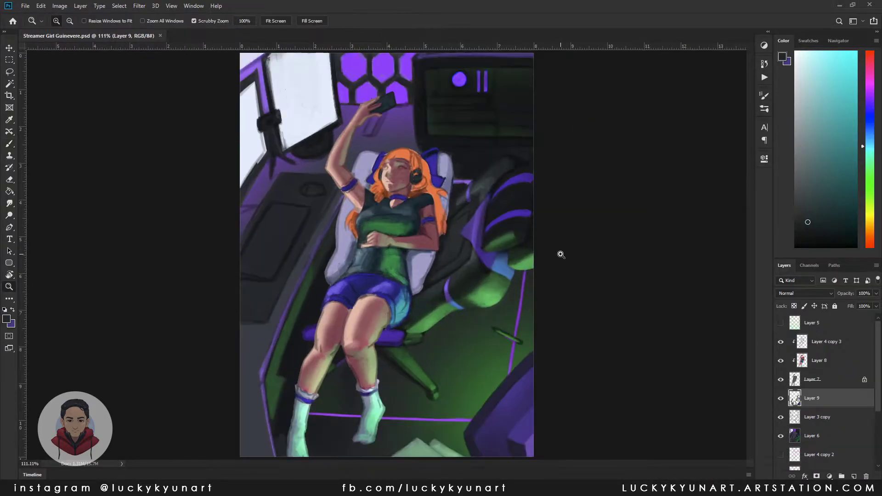
pyautogui.scroll(5, 490, 268)
pyautogui.press('b')
pyautogui.keyDown('alt'); pyautogui.click(546, 274); pyautogui.keyUp('alt')
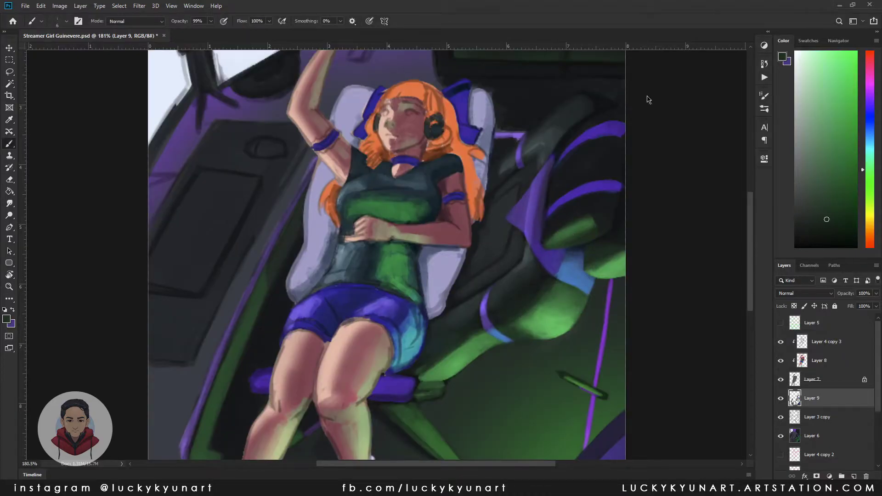
pyautogui.keyDown('alt'); pyautogui.click(557, 181); pyautogui.keyUp('alt')
pyautogui.keyDown('alt'); pyautogui.click(558, 193); pyautogui.keyUp('alt')
pyautogui.keyDown('alt'); pyautogui.click(554, 221); pyautogui.keyUp('alt')
pyautogui.keyDown('alt'); pyautogui.click(562, 145); pyautogui.keyUp('alt')
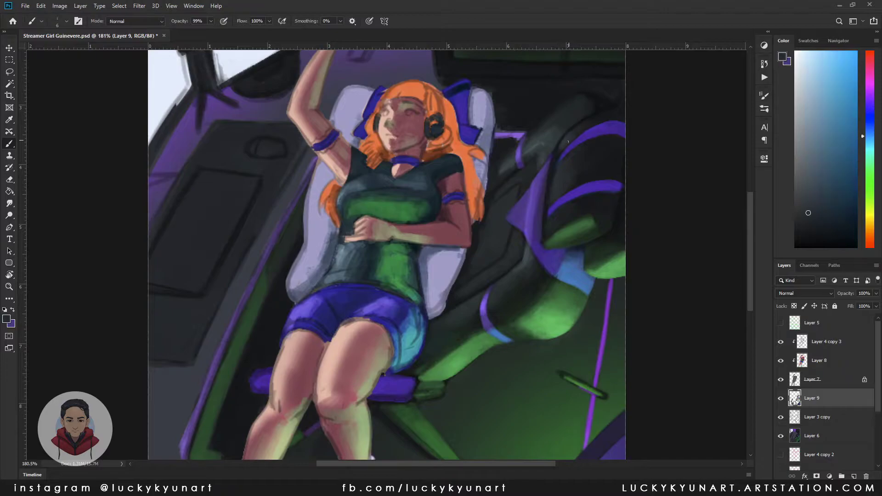
pyautogui.keyDown('alt'); pyautogui.click(560, 189); pyautogui.keyUp('alt')
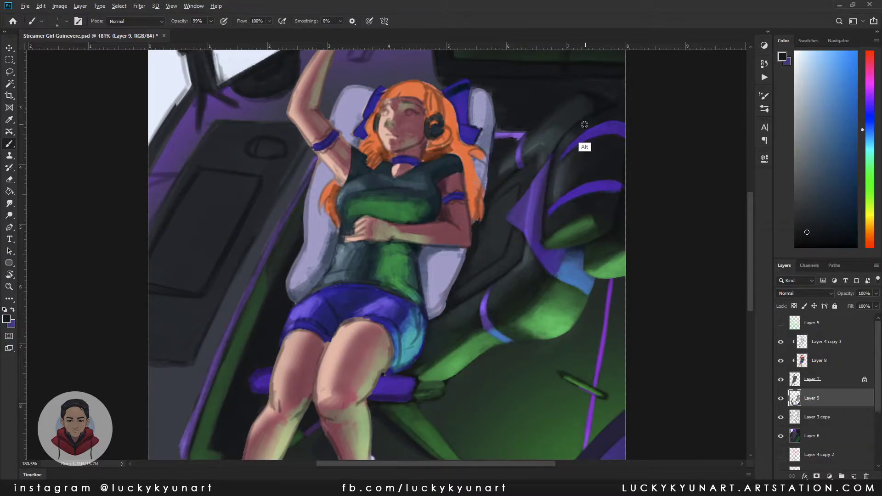
# Step: Extend the striped shape's upper purple stripe to its side edge and refine the purple edge with sampled purples and darks
pyautogui.keyDown('alt'); pyautogui.click(565, 199); pyautogui.keyUp('alt')
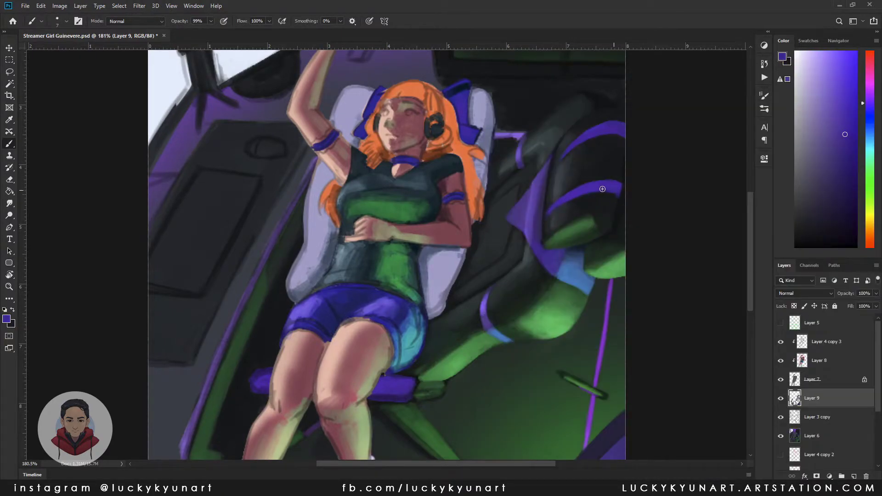
pyautogui.keyDown('alt'); pyautogui.click(570, 202); pyautogui.keyUp('alt')
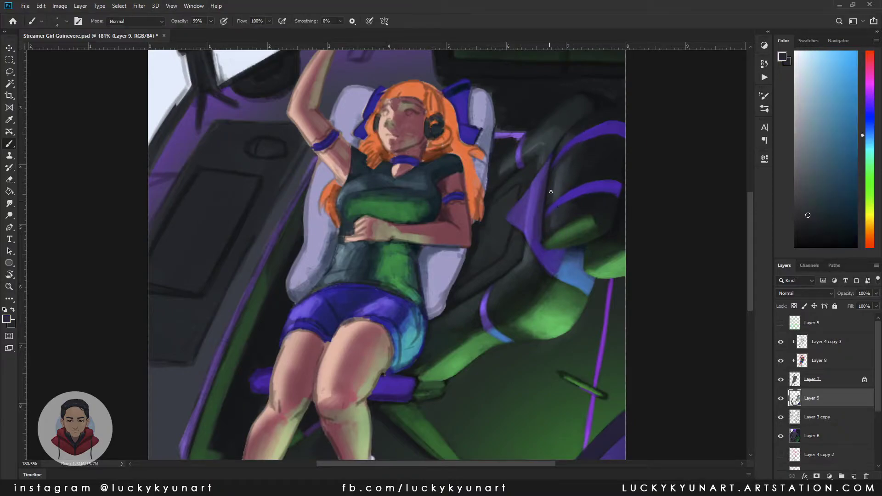
pyautogui.keyDown('alt'); pyautogui.click(585, 135); pyautogui.keyUp('alt')
pyautogui.keyDown('alt'); pyautogui.click(531, 200); pyautogui.keyUp('alt')
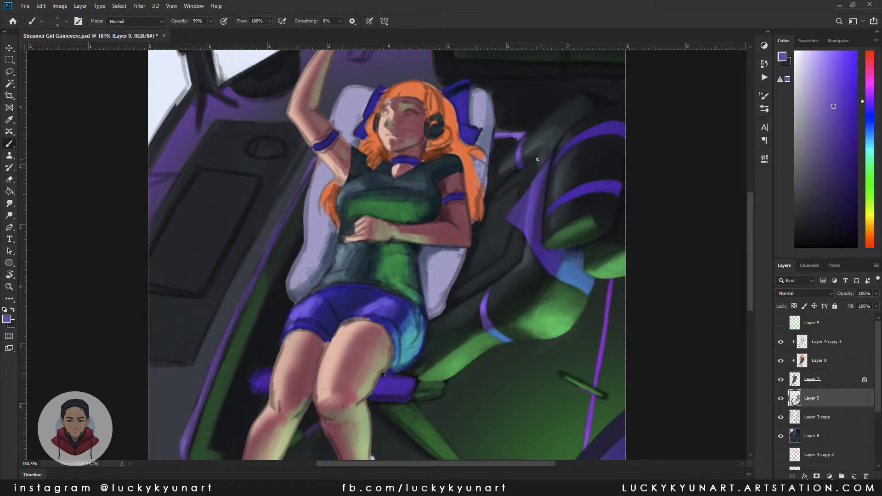
pyautogui.keyDown('alt'); pyautogui.click(546, 208); pyautogui.keyUp('alt')
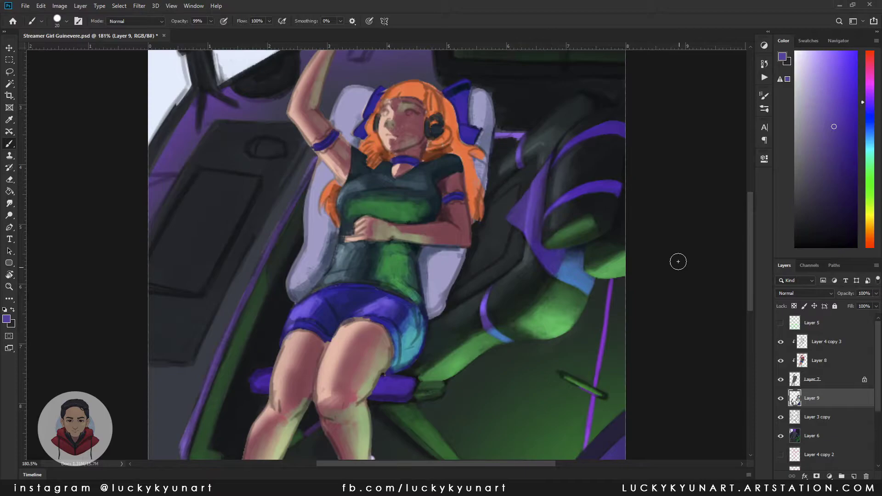
pyautogui.press('o')
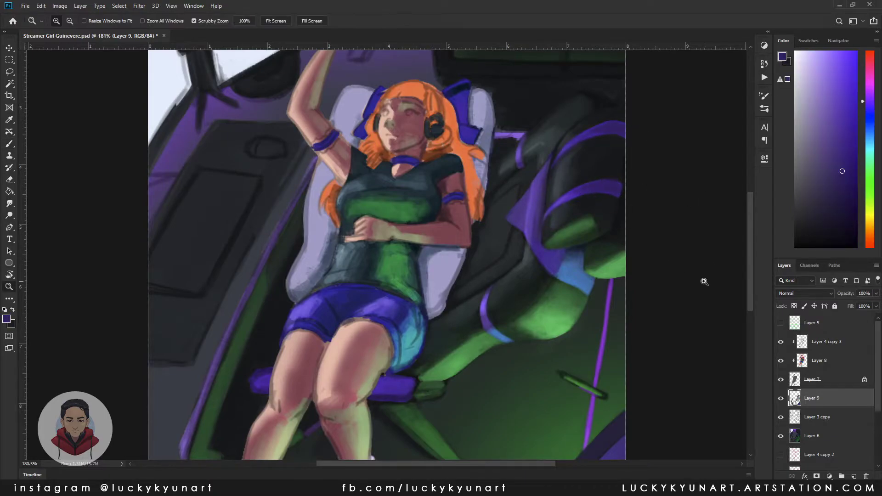
pyautogui.scroll(-3, 621, 229)
pyautogui.press('b')
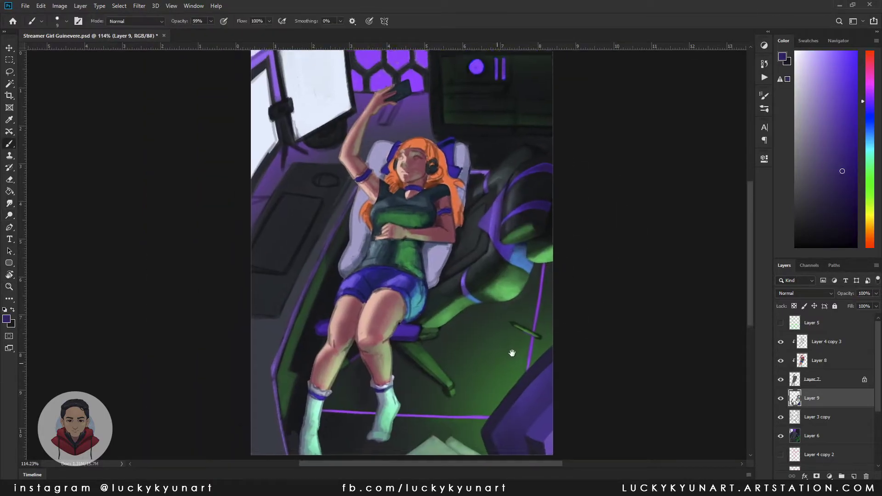
# Step: Touch up the horizontal purple light line beside the chair's headrest
pyautogui.scroll(3, 436, 186)
pyautogui.moveTo(471, 175); pyautogui.dragTo(510, 175)
pyautogui.scroll(-3, 516, 176)
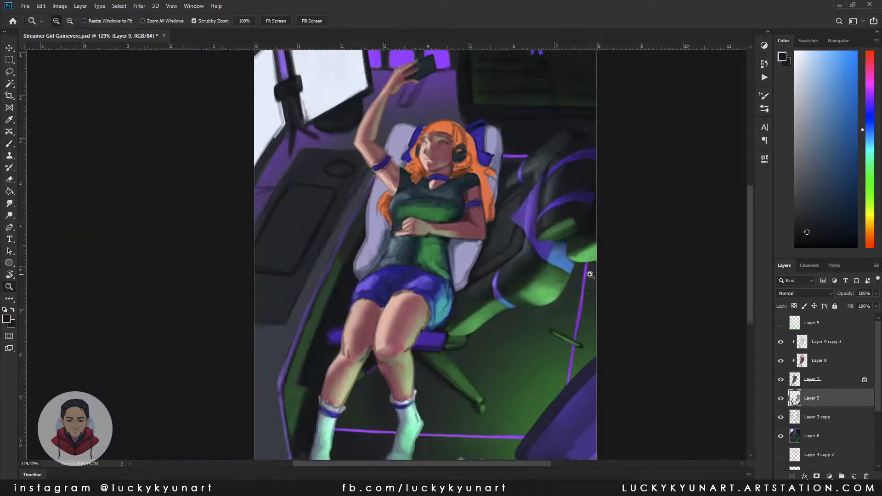
pyautogui.scroll(3, 451, 327)
# Step: Paint the green block at the end of the chair's seat and select the floor area below it for tonal shading
pyautogui.keyDown('alt'); pyautogui.click(451, 327); pyautogui.keyUp('alt')
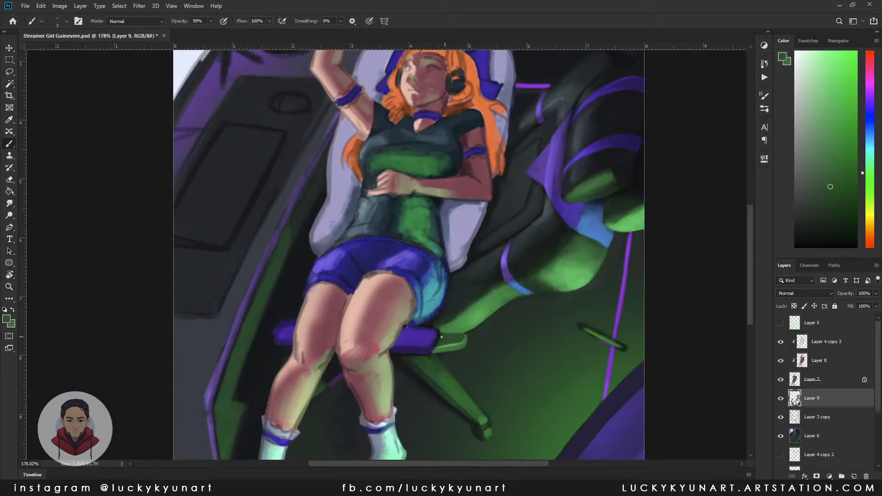
pyautogui.scroll(1, 535, 330)
pyautogui.press('o')
pyautogui.scroll(-2, 557, 311)
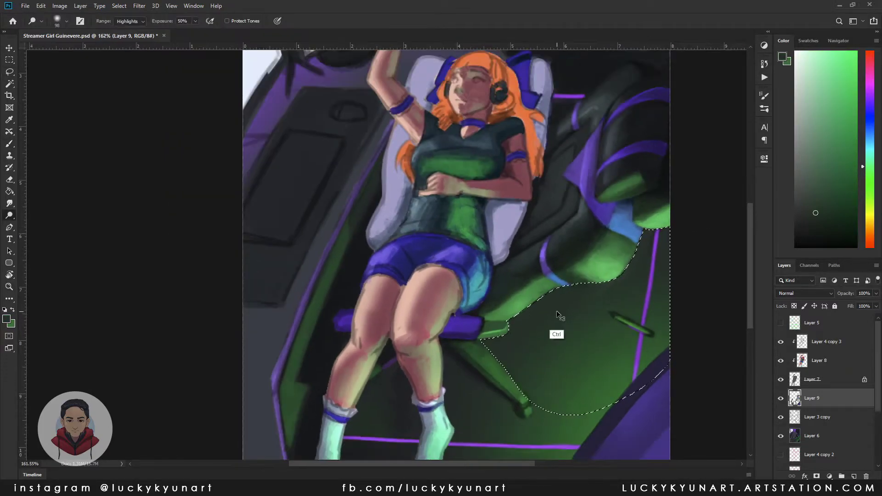
pyautogui.press('b')
# Step: Define the green block's faces and the edge of the purple seat beside it with sampled greens and purples
pyautogui.scroll(2, 460, 326)
pyautogui.keyDown('alt'); pyautogui.click(490, 334); pyautogui.keyUp('alt')
pyautogui.keyDown('alt'); pyautogui.click(457, 323); pyautogui.keyUp('alt')
pyautogui.scroll(2, 496, 327)
pyautogui.keyDown('alt'); pyautogui.click(491, 323); pyautogui.keyUp('alt')
pyautogui.scroll(-1, 488, 324)
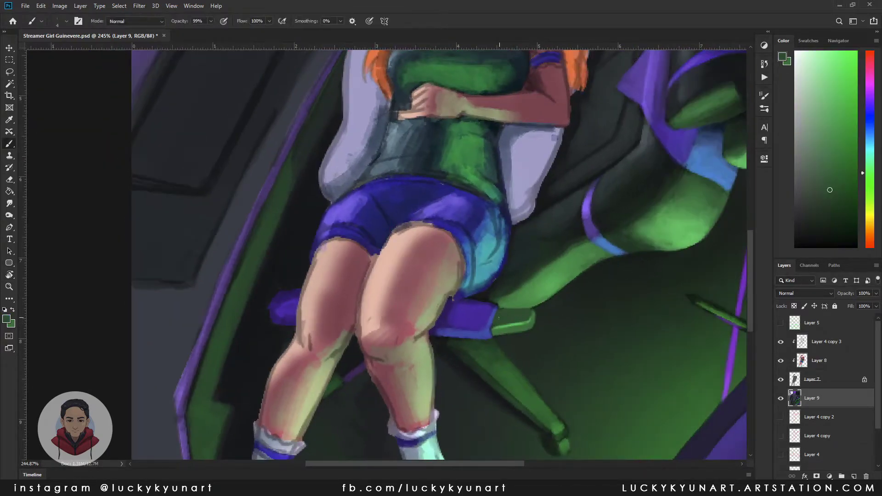
pyautogui.keyDown('alt'); pyautogui.click(458, 310); pyautogui.keyUp('alt')
pyautogui.keyDown('alt'); pyautogui.click(444, 312); pyautogui.keyUp('alt')
# Step: Shade the purple seat end behind the knee with sampled purples and clean its outline with a dark tone
pyautogui.press('z')
pyautogui.hotkey('ctrl', '0')
pyautogui.scroll(2, 365, 306)
pyautogui.press('b')
pyautogui.keyDown('alt'); pyautogui.click(321, 324); pyautogui.keyUp('alt')
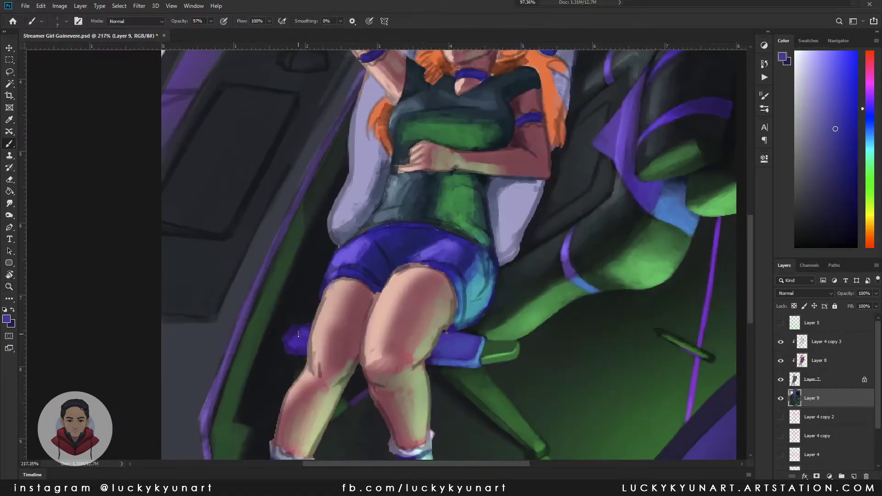
pyautogui.keyDown('alt'); pyautogui.click(291, 332); pyautogui.keyUp('alt')
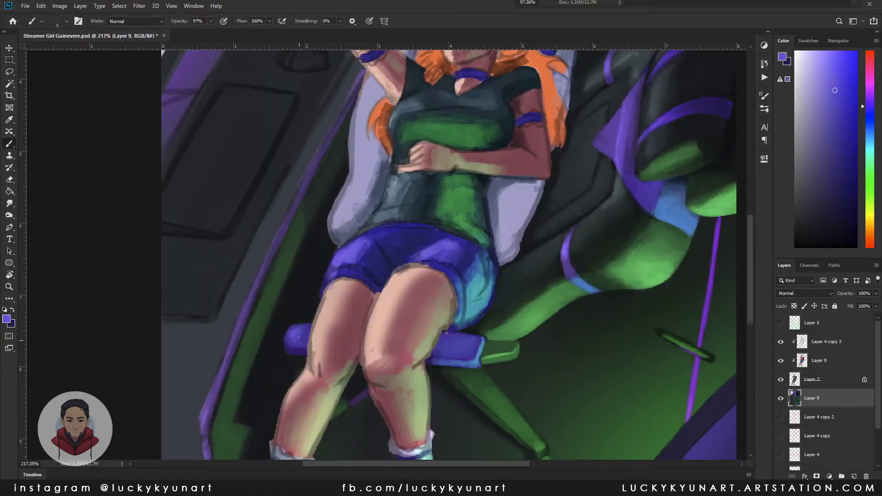
pyautogui.keyDown('alt'); pyautogui.click(296, 354); pyautogui.keyUp('alt')
# Step: Paint the wall strip between the PC case and the dark folds in flat dark green with clean dark edges
pyautogui.moveTo(349, 151); pyautogui.dragTo(271, 377)
pyautogui.keyDown('alt'); pyautogui.click(594, 384); pyautogui.keyUp('alt')
pyautogui.keyDown('alt'); pyautogui.click(549, 242); pyautogui.keyUp('alt')
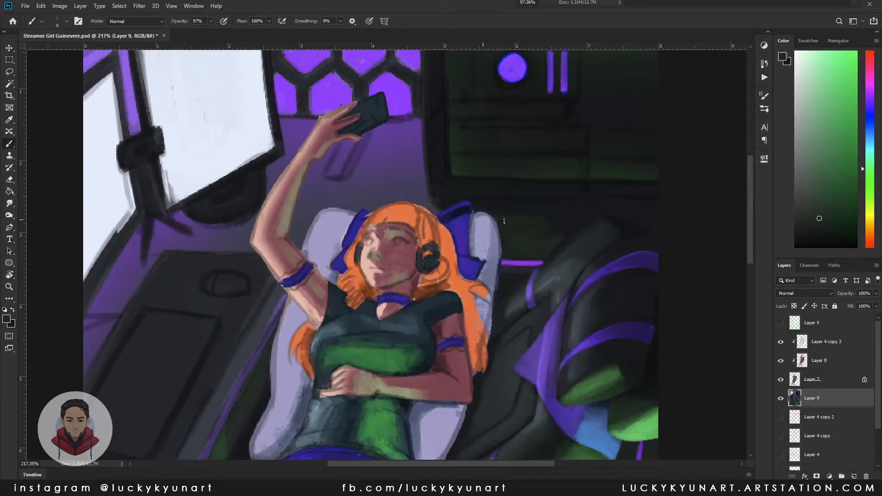
pyautogui.keyDown('alt'); pyautogui.click(652, 238); pyautogui.keyUp('alt')
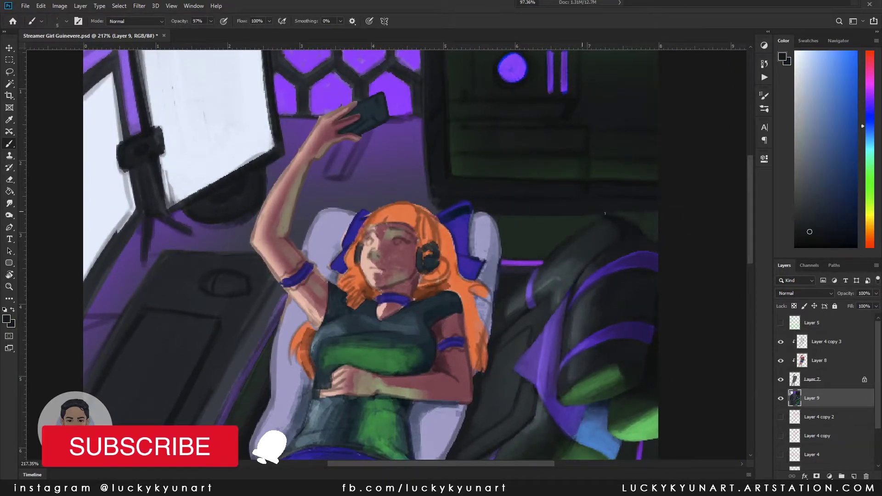
# Step: Paint a straight purple top edge and dark frame on the PC case with sampled colours, rotating the canvas as needed
pyautogui.press('r')
pyautogui.moveTo(643, 215); pyautogui.dragTo(568, 135)
pyautogui.press('Escape')
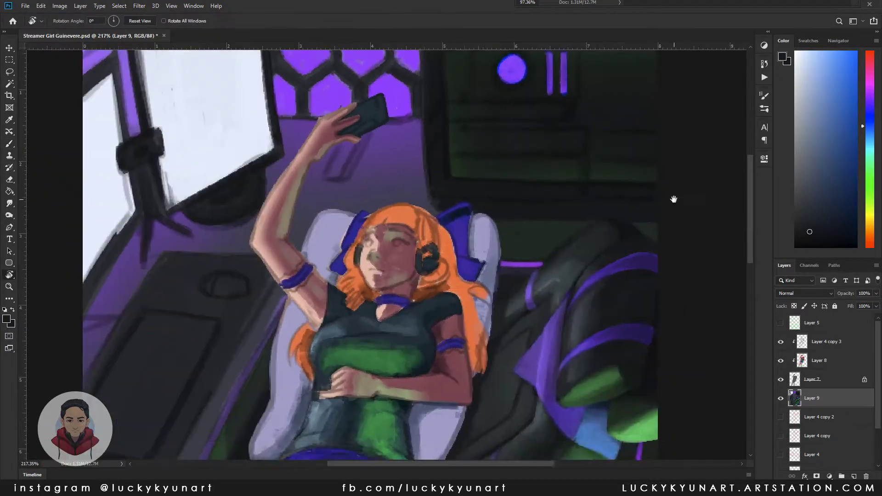
pyautogui.moveTo(671, 181); pyautogui.dragTo(657, 200)
pyautogui.keyDown('alt'); pyautogui.click(572, 246); pyautogui.keyUp('alt')
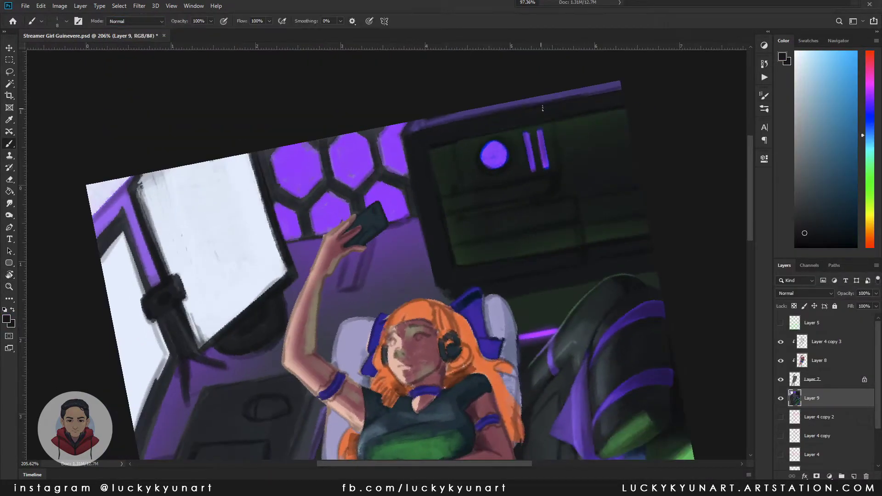
pyautogui.keyDown('alt'); pyautogui.click(443, 119); pyautogui.keyUp('alt')
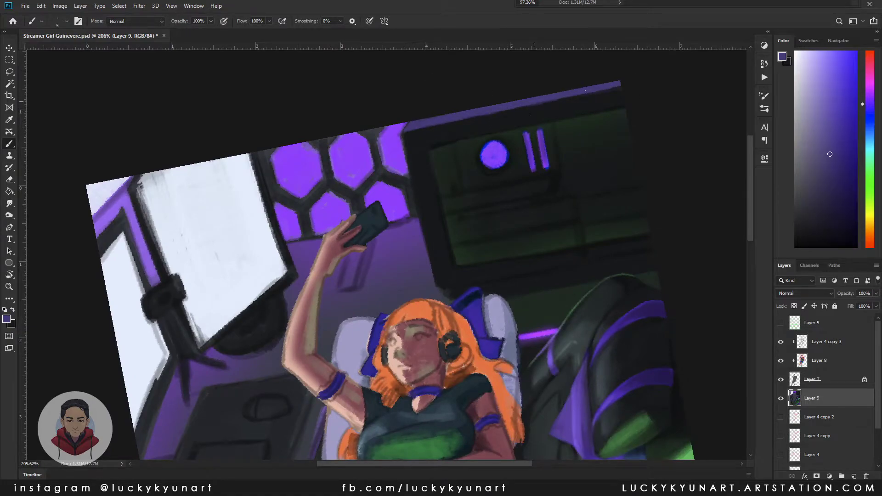
pyautogui.keyDown('alt'); pyautogui.click(528, 120); pyautogui.keyUp('alt')
pyautogui.press('r')
pyautogui.moveTo(528, 121); pyautogui.dragTo(563, 91)
pyautogui.press('b')
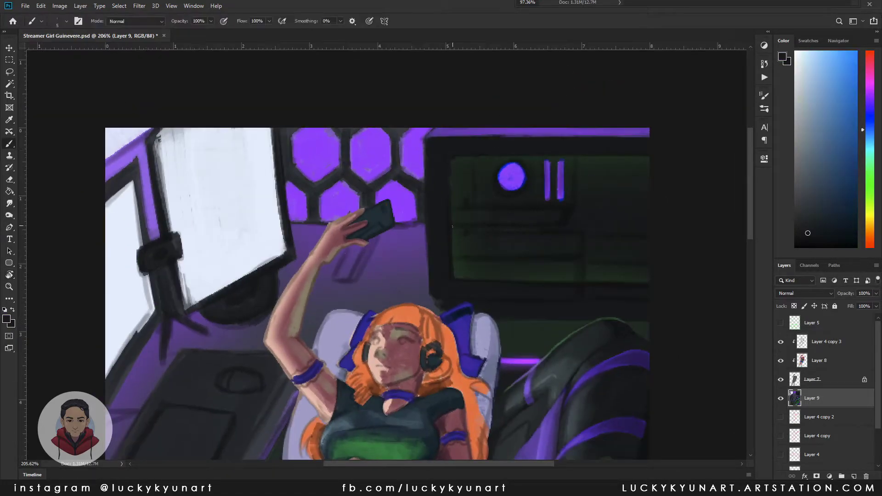
# Step: Paint a green box with a lighter upper edge along the bottom of the PC case's interior
pyautogui.keyDown('alt'); pyautogui.click(570, 253); pyautogui.keyUp('alt')
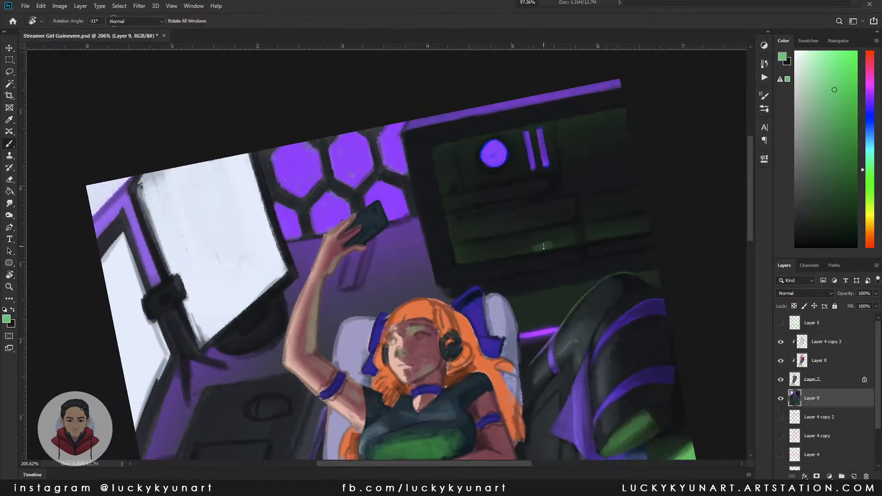
pyautogui.moveTo(471, 257)
pyautogui.mouseDown()
pyautogui.moveTo(574, 232)
pyautogui.moveTo(458, 245)
pyautogui.mouseUp()
pyautogui.keyDown('alt'); pyautogui.click(519, 253); pyautogui.keyUp('alt')
pyautogui.keyDown('alt'); pyautogui.click(580, 238); pyautogui.keyUp('alt')
pyautogui.press('Escape')
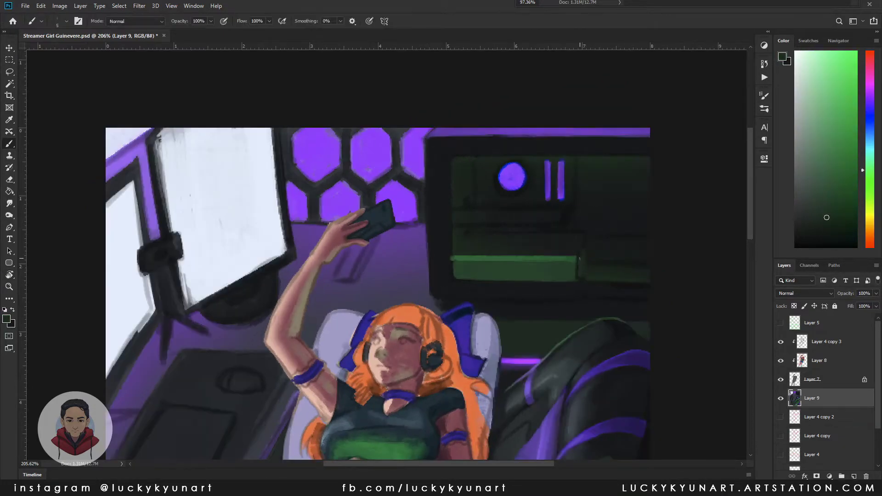
# Step: Clean up the PC case's dark frame and paint thin red details and dark green cables above the green box
pyautogui.keyDown('alt'); pyautogui.click(457, 294); pyautogui.keyUp('alt')
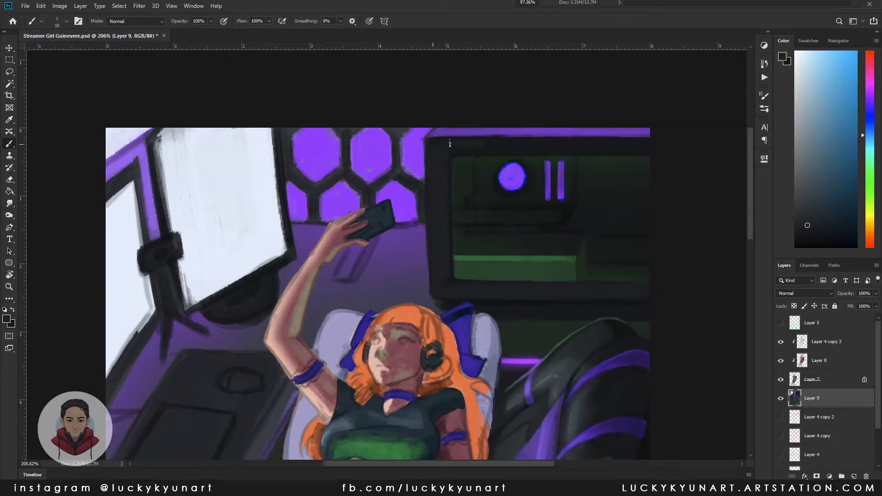
pyautogui.keyDown('alt'); pyautogui.click(458, 239); pyautogui.keyUp('alt')
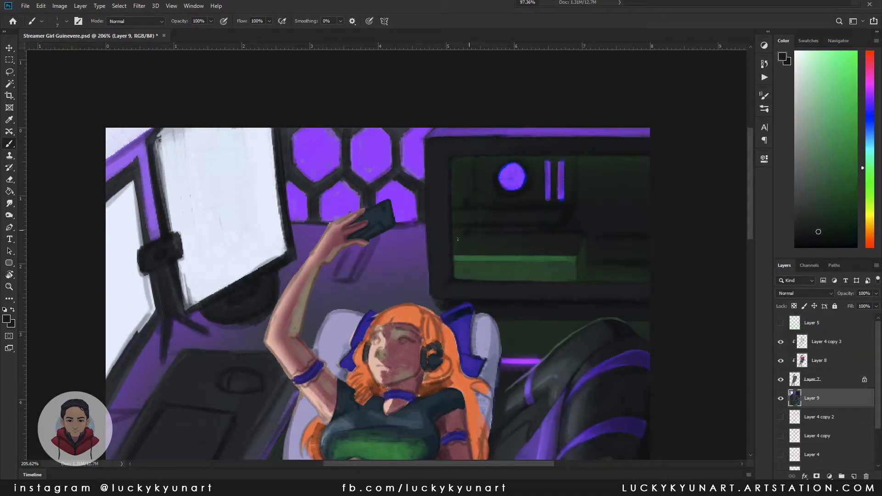
pyautogui.keyDown('alt'); pyautogui.click(513, 222); pyautogui.keyUp('alt')
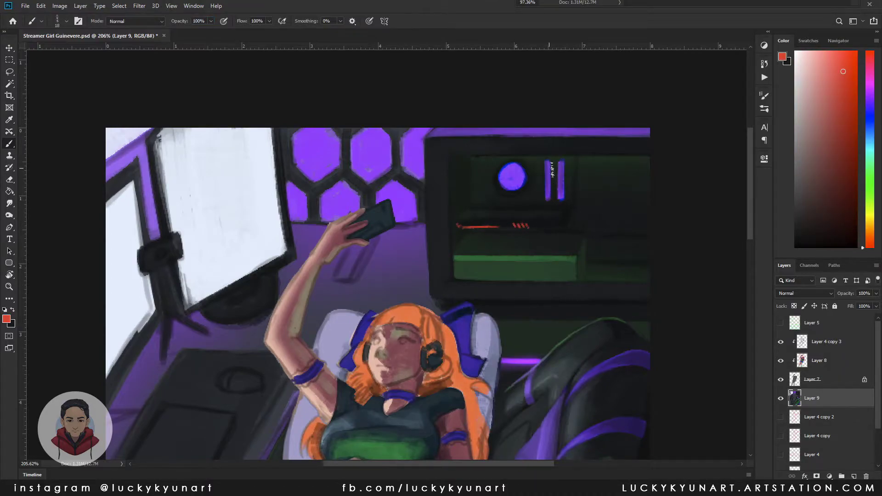
pyautogui.keyDown('alt'); pyautogui.click(552, 171); pyautogui.keyUp('alt')
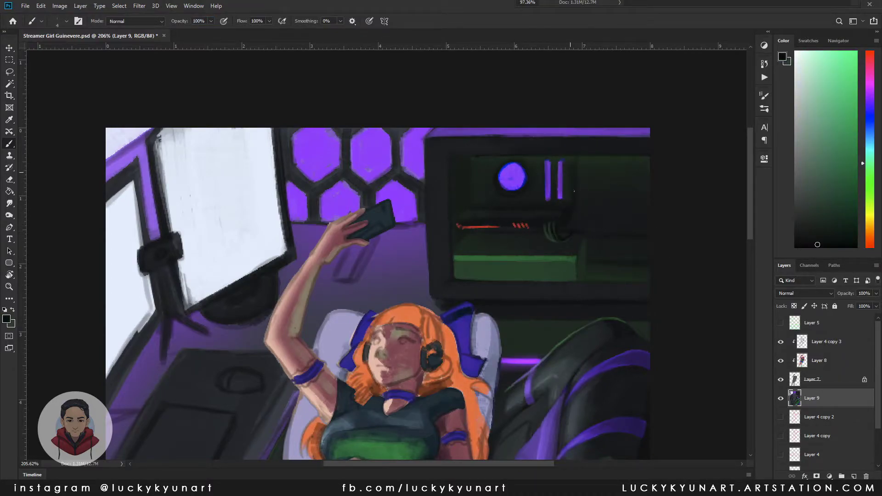
# Step: Turn the round purple light in the PC case into a fan with a dark ring and a dark hub
pyautogui.keyDown('alt'); pyautogui.click(511, 170); pyautogui.keyUp('alt')
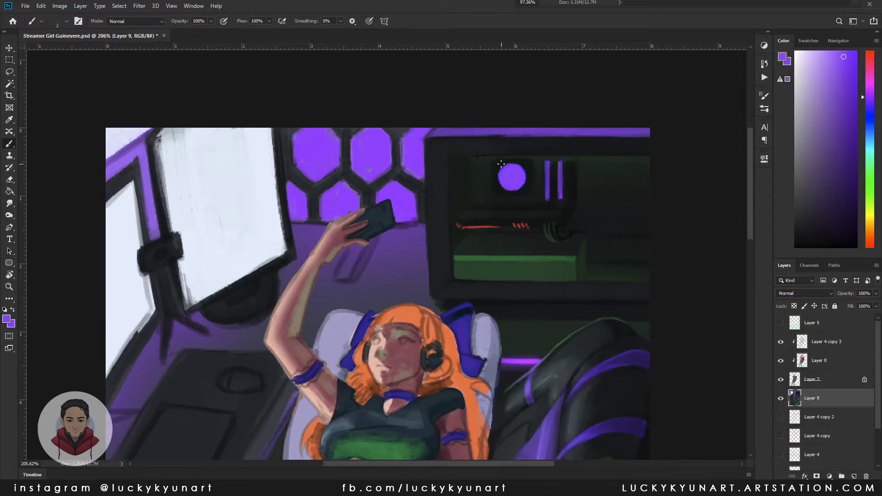
pyautogui.keyDown('alt'); pyautogui.click(532, 184); pyautogui.keyUp('alt')
pyautogui.click(512, 177)
# Step: Paint dark component shapes and a red-and-grey connector beside the purple bars inside the PC case
pyautogui.keyDown('alt'); pyautogui.click(596, 240); pyautogui.keyUp('alt')
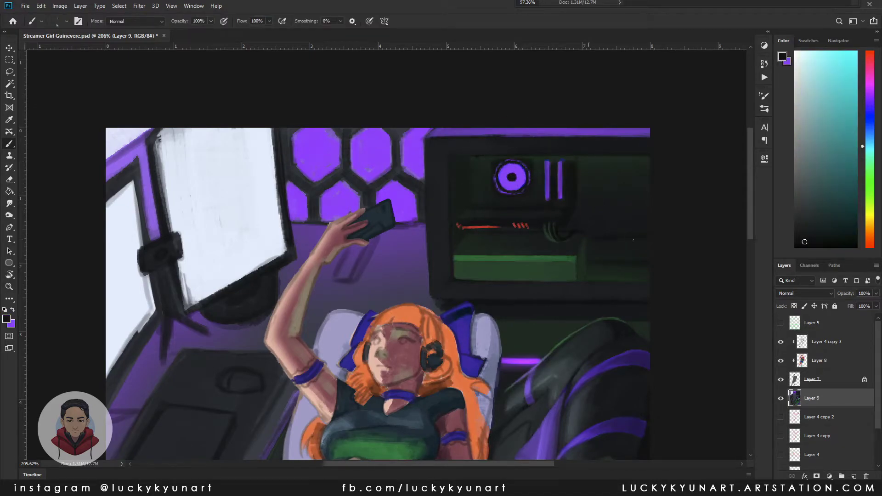
pyautogui.keyDown('alt'); pyautogui.click(574, 171); pyautogui.keyUp('alt')
pyautogui.moveTo(578, 187)
pyautogui.mouseDown()
pyautogui.moveTo(591, 195)
pyautogui.moveTo(576, 193)
pyautogui.mouseUp()
pyautogui.hotkey('ctrl', '-')
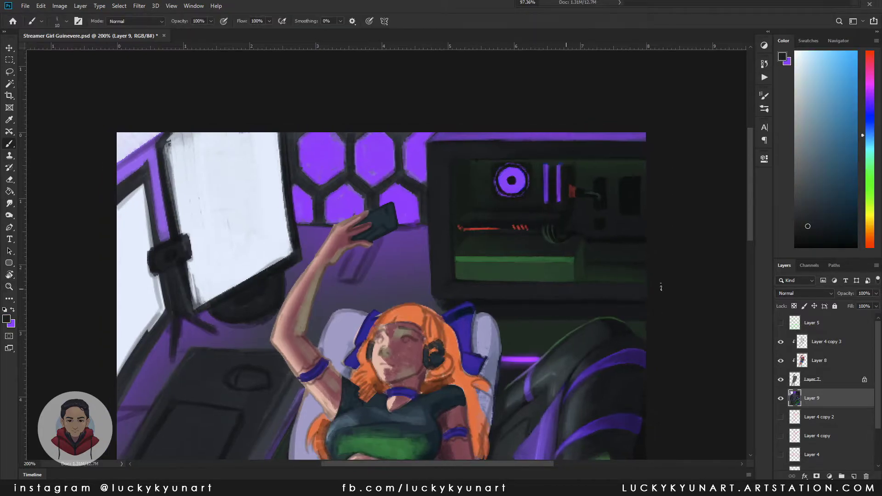
# Step: Trace the PC case's window with the Pen tool and convert the path to a selection
pyautogui.press('p')
pyautogui.click(648, 159)
pyautogui.click(449, 160)
pyautogui.click(452, 279)
pyautogui.click(659, 282)
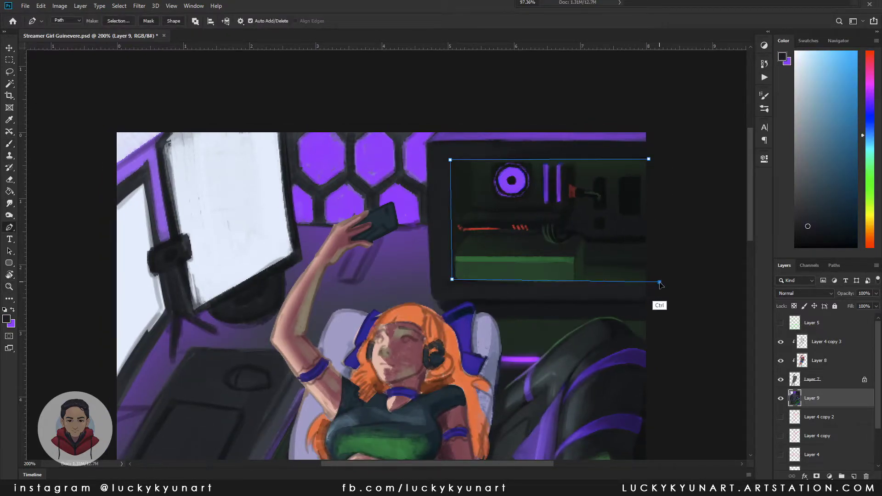
pyautogui.hotkey('ctrl', 'Return')
# Step: Paint bright green dots along the green box's lower edge and enlarge the brush for a soft green glow inside the window
pyautogui.press('b')
pyautogui.moveTo(492, 285); pyautogui.dragTo(558, 278)
pyautogui.press(']')
pyautogui.press(']')
pyautogui.press(']')
pyautogui.press(']')
pyautogui.press(']')
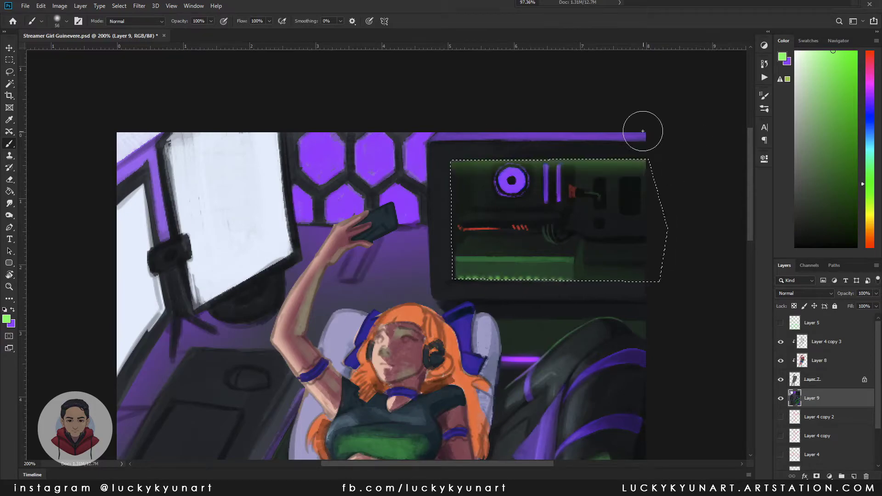
# Step: Brush a soft purple glow with sampled purple into the PC case's interior along the canvas edge
pyautogui.moveTo(643, 132); pyautogui.dragTo(634, 305)
pyautogui.keyDown('alt'); pyautogui.click(643, 193); pyautogui.keyUp('alt')
pyautogui.moveTo(643, 193); pyautogui.dragTo(658, 280)
pyautogui.hotkey('ctrl', 'shift', 'alt', 'n')
pyautogui.scroll(-2, 657, 280)
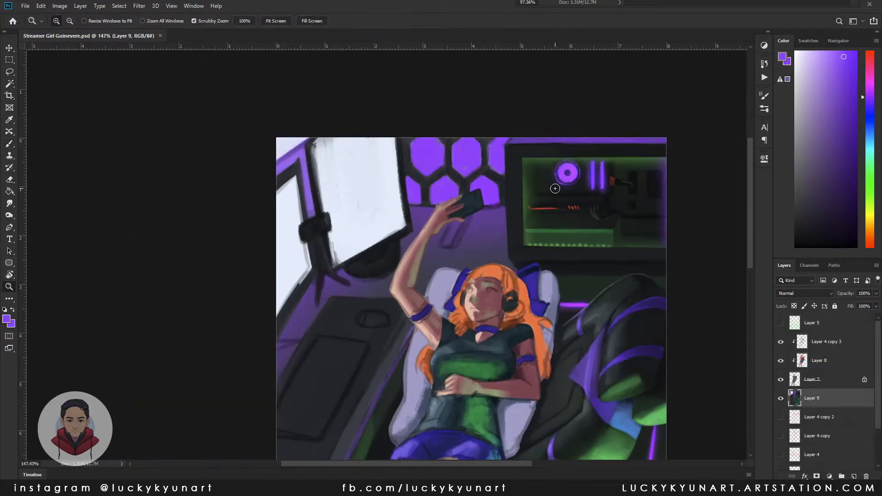
# Step: Add a new layer above the background and clean up the desk and hexagon wall behind the phone with sampled purples
pyautogui.rightClick(481, 238)
pyautogui.doubleClick(683, 323)
pyautogui.rightClick(484, 242)
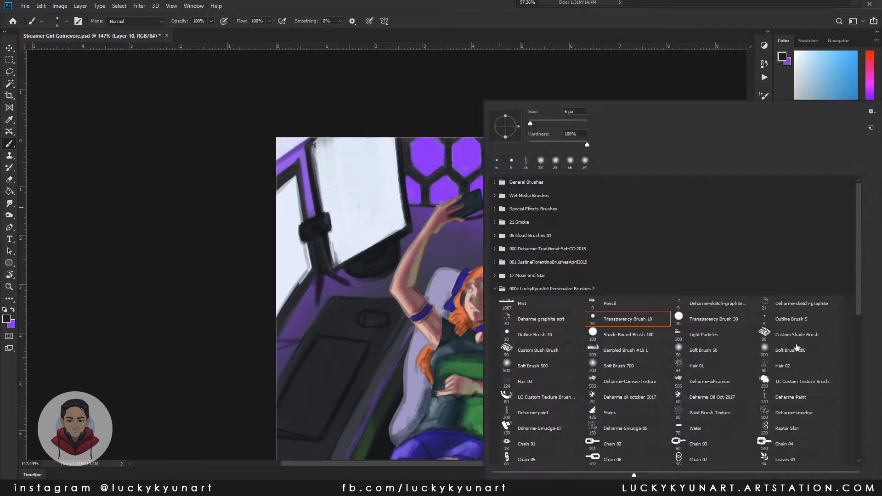
pyautogui.doubleClick(567, 160)
pyautogui.scroll(1, 567, 161)
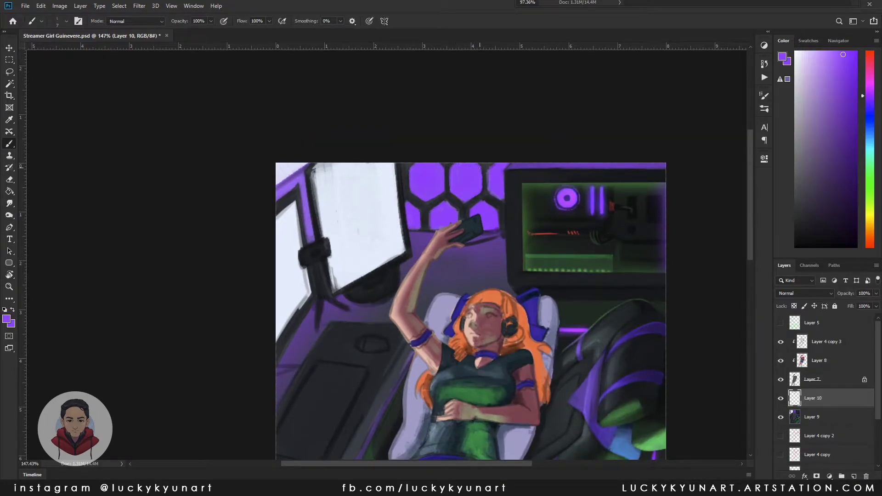
pyautogui.keyDown('alt'); pyautogui.click(487, 196); pyautogui.keyUp('alt')
pyautogui.keyDown('alt'); pyautogui.click(430, 204); pyautogui.keyUp('alt')
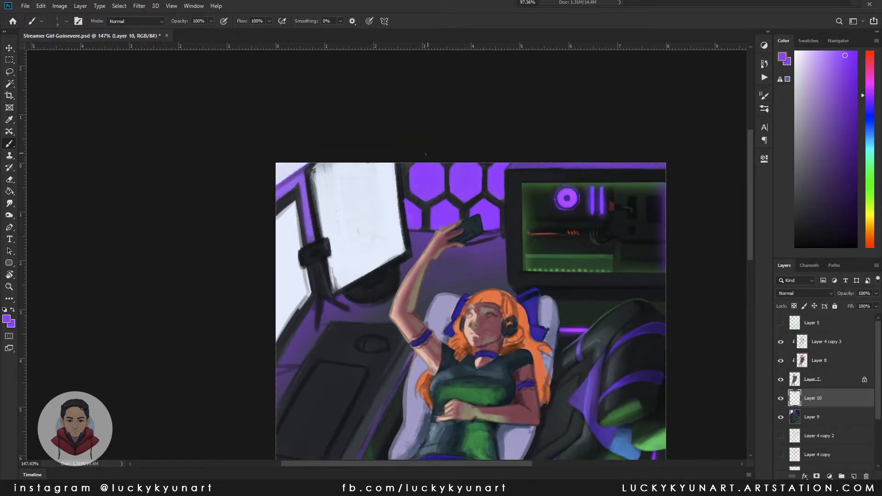
pyautogui.press('z')
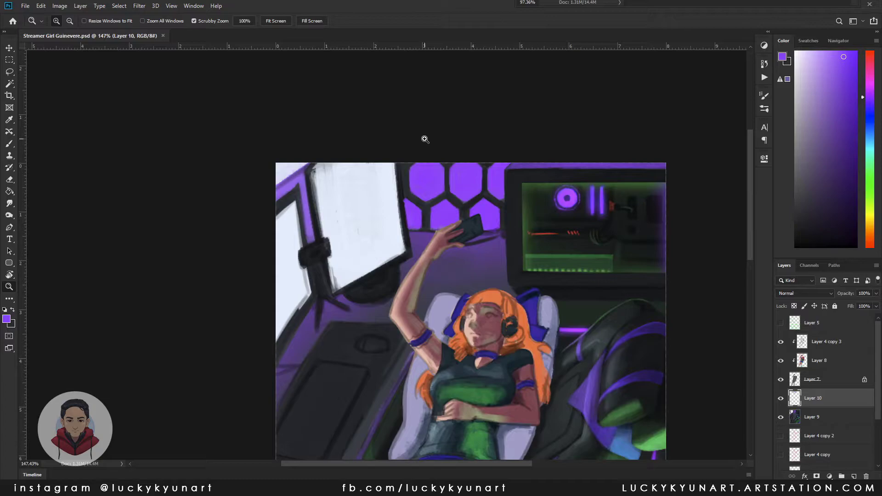
# Step: Paint a thin dark looped cable between the hexagon wall and the PC case, correcting around it with sampled purple
pyautogui.moveTo(495, 245)
pyautogui.mouseDown()
pyautogui.moveTo(503, 245)
pyautogui.moveTo(487, 276)
pyautogui.moveTo(516, 244)
pyautogui.mouseUp()
pyautogui.press('r')
pyautogui.press('b')
pyautogui.keyDown('alt'); pyautogui.click(515, 246); pyautogui.keyUp('alt')
pyautogui.keyDown('alt'); pyautogui.click(513, 193); pyautogui.keyUp('alt')
pyautogui.keyDown('alt'); pyautogui.click(513, 171); pyautogui.keyUp('alt')
pyautogui.moveTo(484, 234); pyautogui.dragTo(505, 226)
pyautogui.keyDown('alt'); pyautogui.click(512, 221); pyautogui.keyUp('alt')
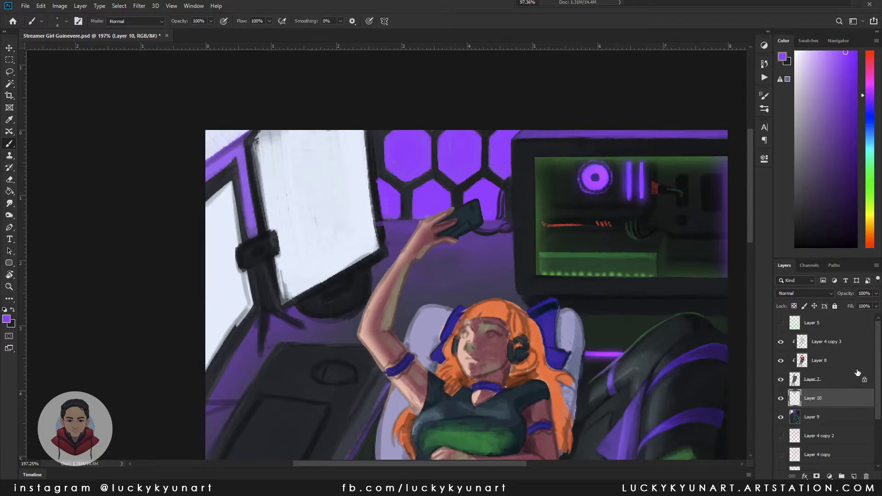
pyautogui.keyDown('alt'); pyautogui.click(499, 225); pyautogui.keyUp('alt')
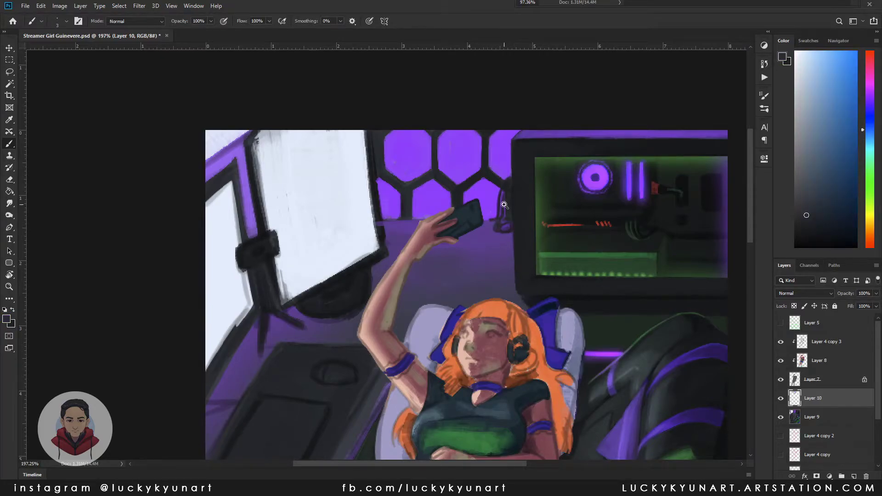
# Step: Paint small dark fittings along the PC case's outer edge and tidy the wall strip beside the large monitor
pyautogui.press('z')
pyautogui.moveTo(504, 205); pyautogui.dragTo(289, 183)
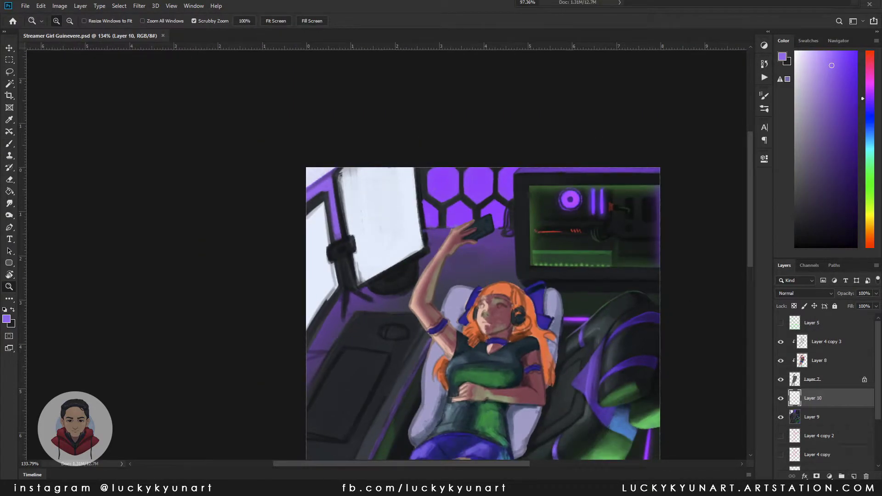
pyautogui.click(525, 255)
pyautogui.press('b')
pyautogui.keyDown('alt'); pyautogui.click(514, 251); pyautogui.keyUp('alt')
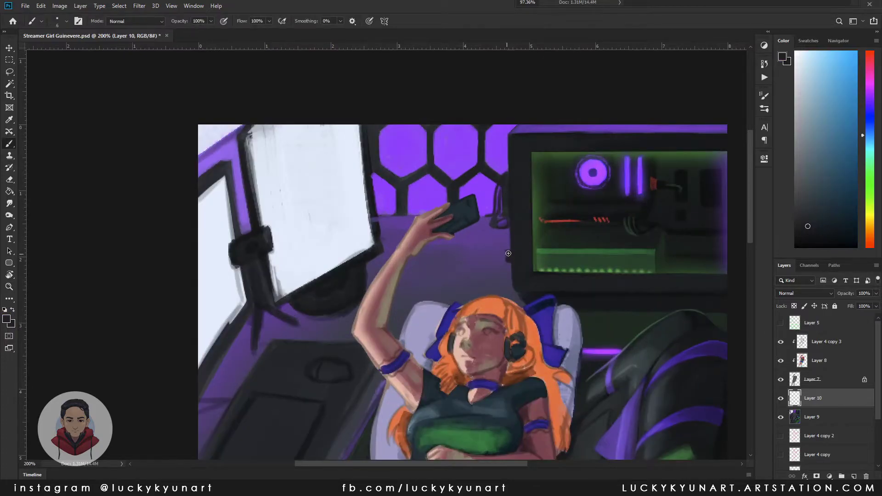
pyautogui.keyDown('alt'); pyautogui.click(373, 129); pyautogui.keyUp('alt')
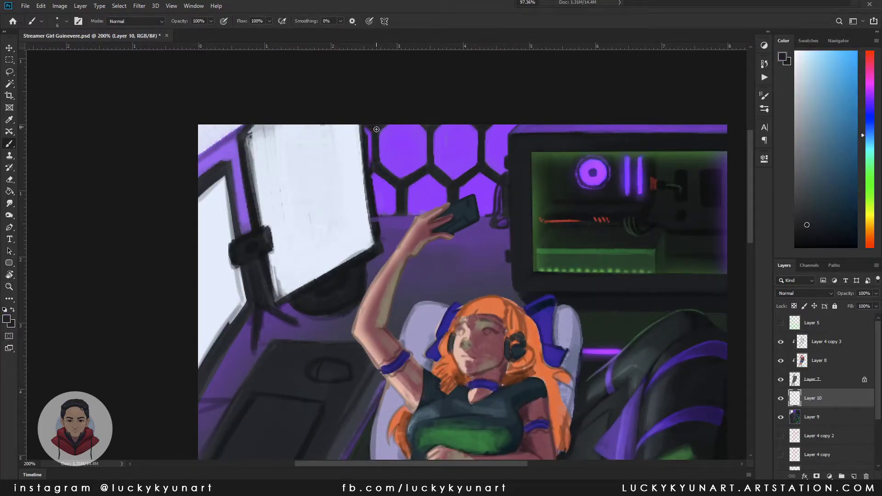
pyautogui.hscroll(-5, 373, 129)
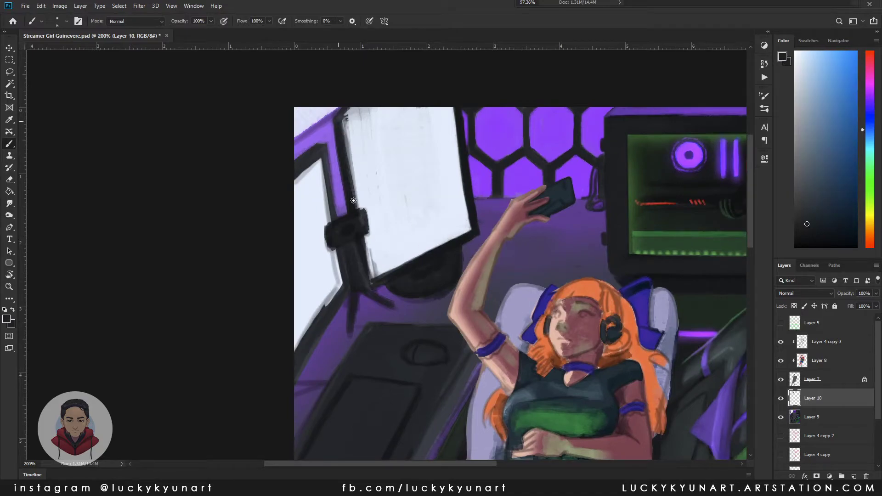
# Step: Redraw the large monitor's dark frame and even out its screen edges with sampled white
pyautogui.keyDown('alt'); pyautogui.click(340, 118); pyautogui.keyUp('alt')
pyautogui.moveTo(361, 243); pyautogui.dragTo(360, 285)
pyautogui.keyDown('alt'); pyautogui.click(391, 175); pyautogui.keyUp('alt')
pyautogui.moveTo(349, 117); pyautogui.dragTo(372, 110)
pyautogui.keyDown('alt'); pyautogui.click(350, 118); pyautogui.keyUp('alt')
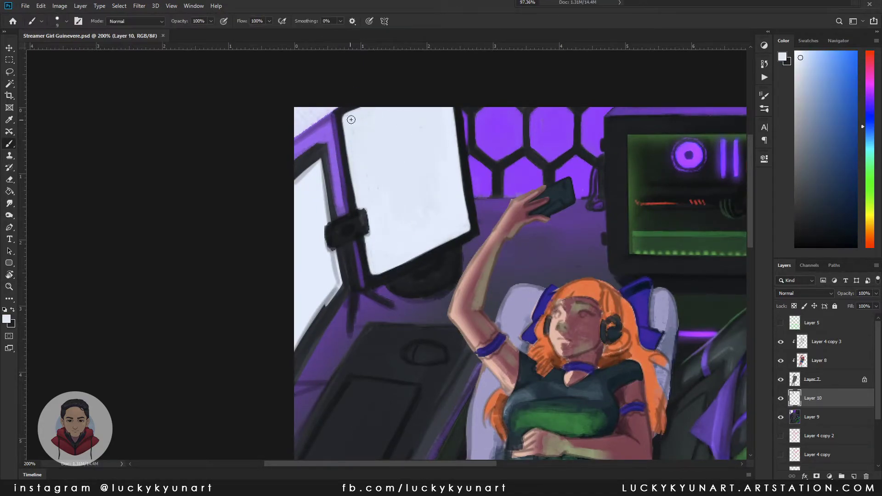
# Step: Smooth the purple strip and pale area behind the two monitors and clean up the smaller monitor's upper frame
pyautogui.moveTo(342, 147); pyautogui.dragTo(337, 185)
pyautogui.moveTo(327, 119); pyautogui.dragTo(301, 138)
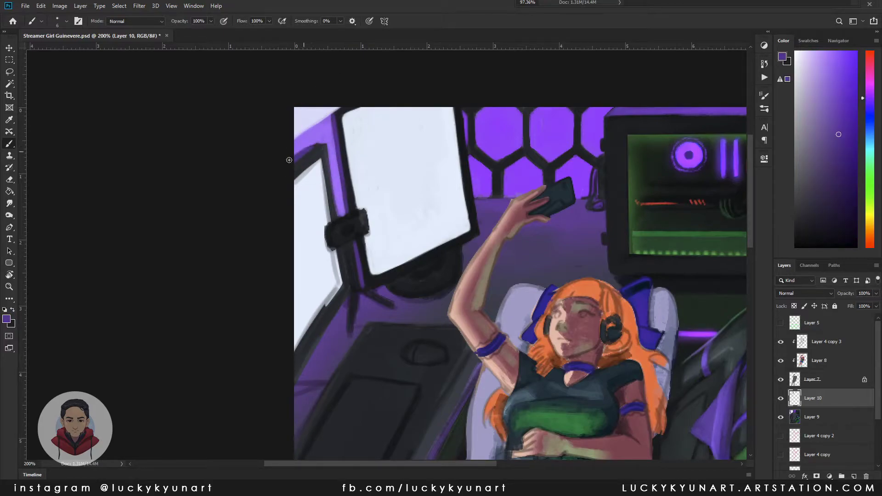
pyautogui.keyDown('alt'); pyautogui.click(314, 163); pyautogui.keyUp('alt')
pyautogui.keyDown('alt'); pyautogui.click(335, 257); pyautogui.keyUp('alt')
pyautogui.press('z')
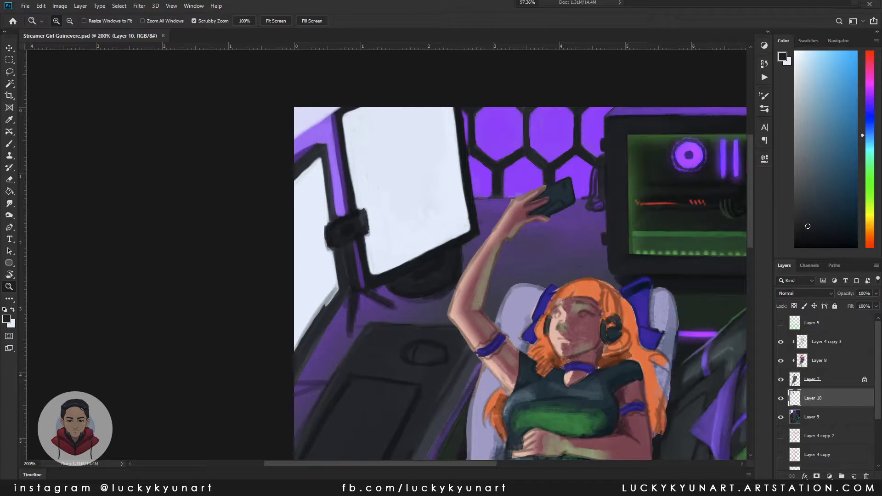
pyautogui.press('b')
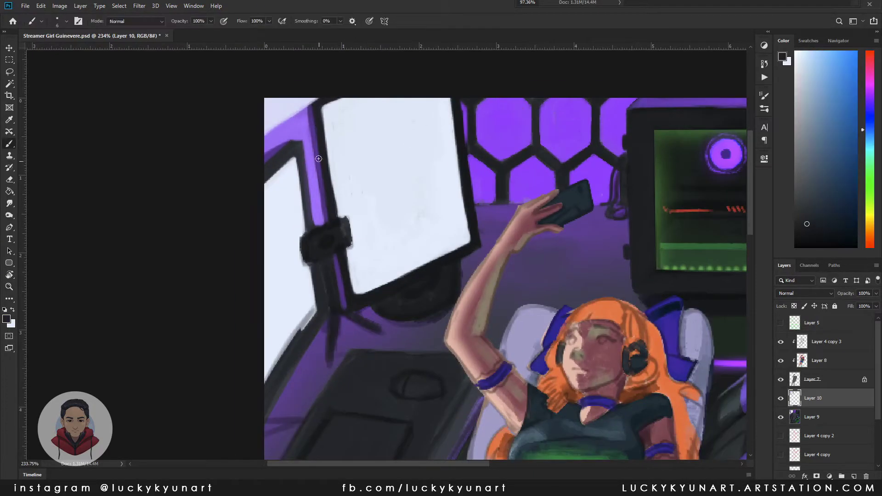
# Step: Refine the smaller monitor's lower frame and screen edge and repaint the purple desk around the tripod
pyautogui.keyDown('alt'); pyautogui.click(324, 281); pyautogui.keyUp('alt')
pyautogui.scroll(1, 324, 282)
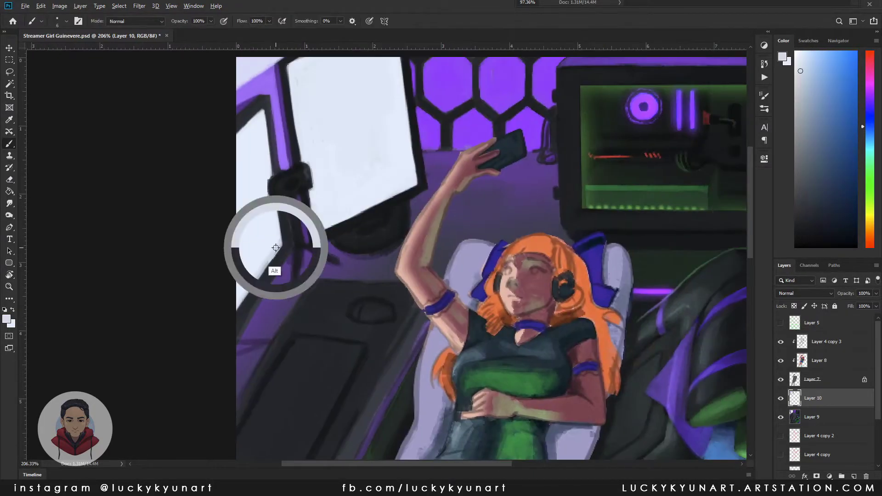
pyautogui.scroll(3, 299, 265)
pyautogui.keyDown('alt'); pyautogui.click(299, 265); pyautogui.keyUp('alt')
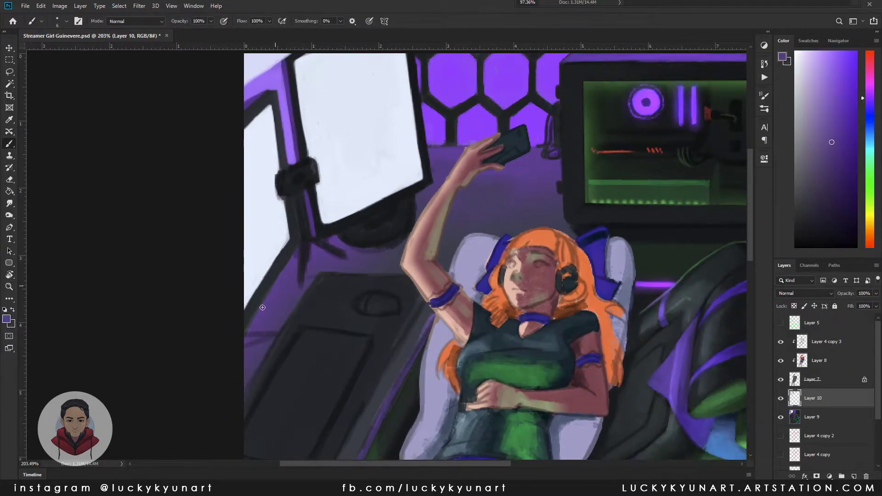
pyautogui.keyDown('alt'); pyautogui.click(304, 251); pyautogui.keyUp('alt')
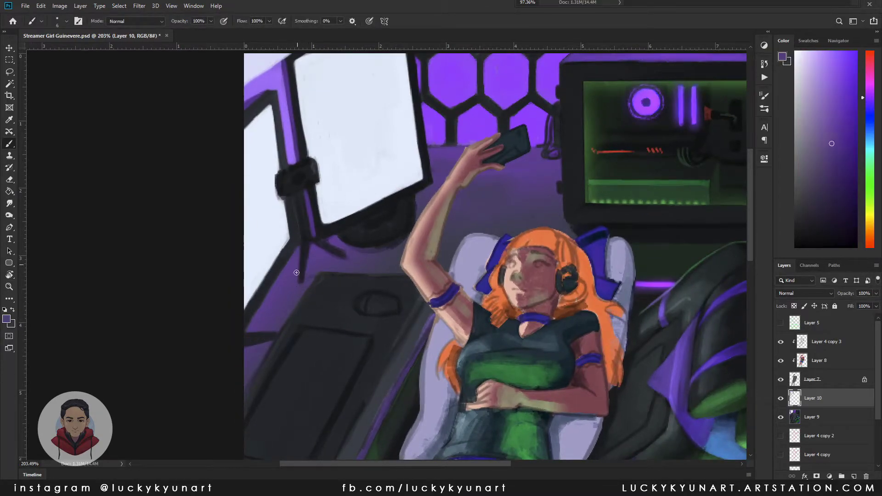
# Step: Sharpen the webcam tripod's legs and the smaller monitor's side frame with sampled dark and purple tones
pyautogui.keyDown('alt'); pyautogui.click(312, 238); pyautogui.keyUp('alt')
pyautogui.keyDown('alt'); pyautogui.click(278, 147); pyautogui.keyUp('alt')
pyautogui.keyDown('alt'); pyautogui.click(277, 129); pyautogui.keyUp('alt')
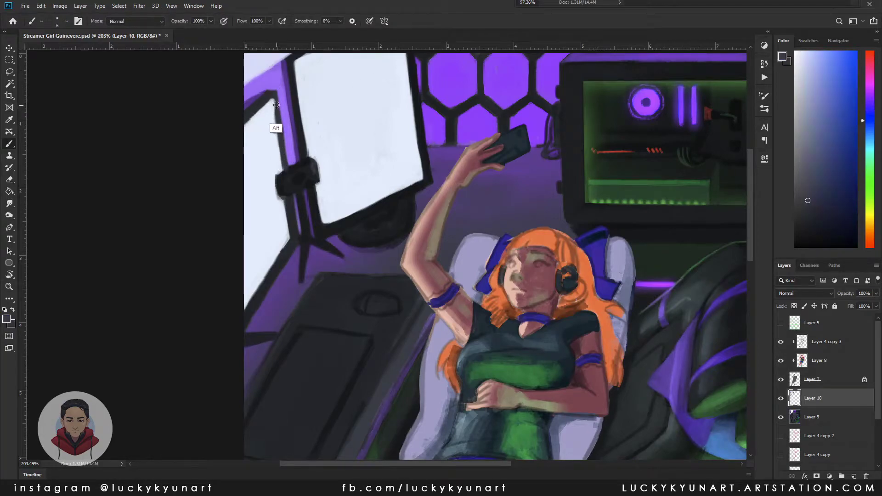
pyautogui.keyDown('alt'); pyautogui.click(266, 76); pyautogui.keyUp('alt')
pyautogui.press('z')
pyautogui.scroll(1, 617, 128)
pyautogui.press('b')
# Step: Define the tripod's central stand and fill the gap between it and the monitors with sampled purple
pyautogui.keyDown('alt'); pyautogui.click(271, 241); pyautogui.keyUp('alt')
pyautogui.keyDown('alt'); pyautogui.click(266, 204); pyautogui.keyUp('alt')
pyautogui.keyDown('alt'); pyautogui.click(264, 131); pyautogui.keyUp('alt')
pyautogui.keyDown('alt'); pyautogui.click(280, 239); pyautogui.keyUp('alt')
pyautogui.keyDown('alt'); pyautogui.click(265, 138); pyautogui.keyUp('alt')
pyautogui.keyDown('alt'); pyautogui.click(268, 179); pyautogui.keyUp('alt')
# Step: Paint the webcam's dark body and add light arcs around its round lens
pyautogui.keyDown('alt'); pyautogui.click(282, 189); pyautogui.keyUp('alt')
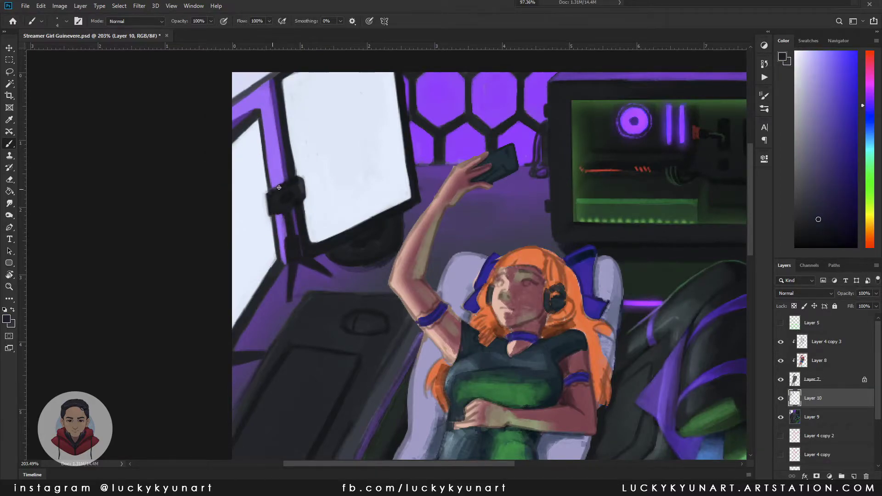
pyautogui.keyDown('alt'); pyautogui.click(275, 196); pyautogui.keyUp('alt')
pyautogui.keyDown('alt'); pyautogui.click(292, 197); pyautogui.keyUp('alt')
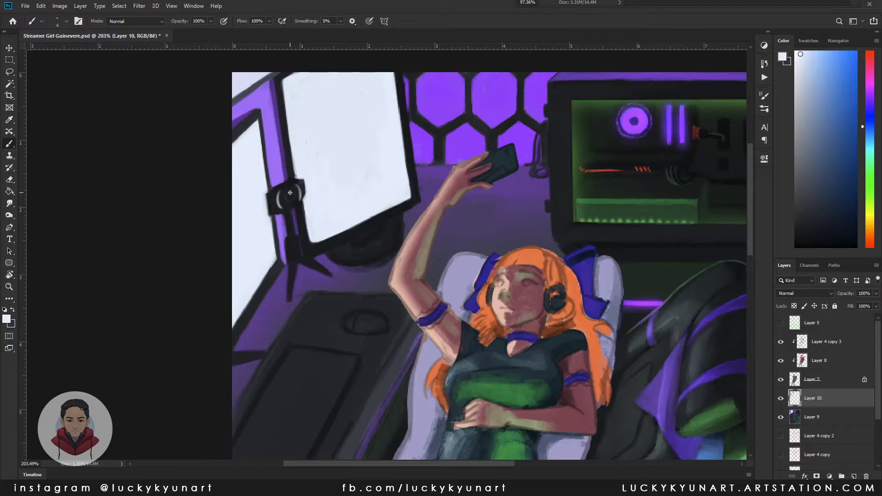
pyautogui.scroll(-2, 292, 197)
# Step: Touch up the desk beneath the tripod and enlarge the brush to blend the desk surface with sampled grey
pyautogui.keyDown('alt'); pyautogui.click(308, 255); pyautogui.keyUp('alt')
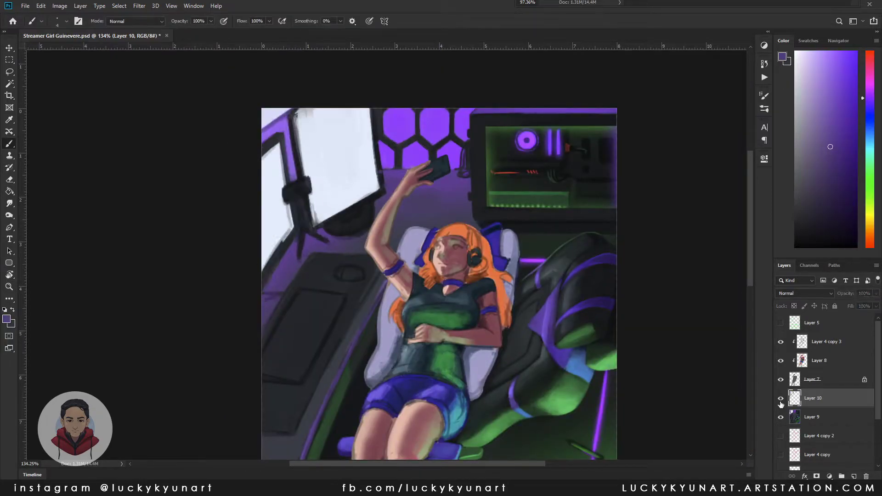
pyautogui.keyDown('alt'); pyautogui.click(293, 288); pyautogui.keyUp('alt')
pyautogui.scroll(-2, 357, 299)
pyautogui.press(']')
pyautogui.press(']')
pyautogui.press(']')
pyautogui.press(']')
pyautogui.press(']')
pyautogui.press(']')
pyautogui.keyDown('alt'); pyautogui.click(342, 315); pyautogui.keyUp('alt')
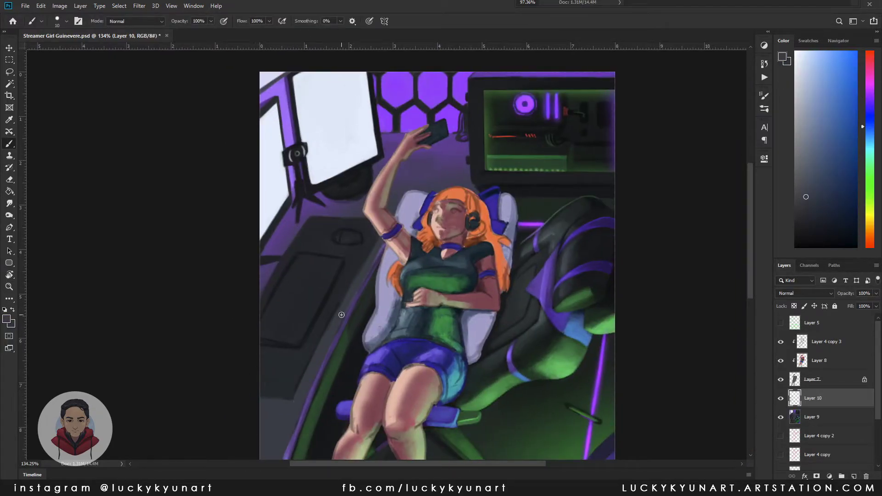
# Step: Paste a copy of the keyboard picture and rotate, scale and distort it to fit the sketched keyboard on the desk
pyautogui.hotkey('ctrl', 'v')
pyautogui.hotkey('ctrl', 't')
pyautogui.moveTo(591, 423); pyautogui.dragTo(385, 404)
pyautogui.keyDown('ctrl'); pyautogui.moveTo(356, 236); pyautogui.dragTo(361, 259); pyautogui.keyUp('ctrl')
pyautogui.keyDown('ctrl'); pyautogui.moveTo(260, 341); pyautogui.dragTo(299, 347); pyautogui.keyUp('ctrl')
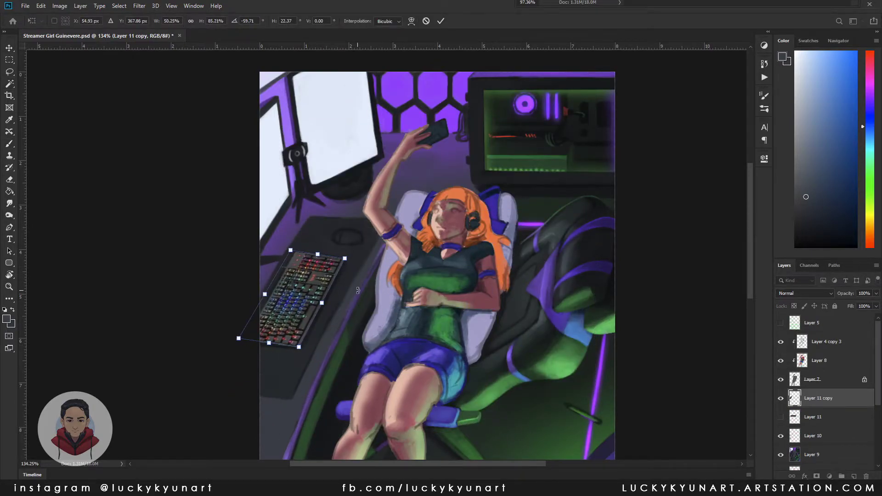
pyautogui.press('Return')
# Step: Darken the pasted keyboard with Curves and brush dark shading along its edge
pyautogui.hotkey('ctrl', 'm')
pyautogui.press('Return')
pyautogui.press('b')
pyautogui.moveTo(269, 286); pyautogui.dragTo(313, 256)
# Step: Paint the mouse as a solid dark oval on the mouse pad with a smaller brush
pyautogui.press('r')
pyautogui.moveTo(460, 230)
pyautogui.mouseDown()
pyautogui.moveTo(505, 193)
pyautogui.moveTo(459, 230)
pyautogui.mouseUp()
pyautogui.press('[')
pyautogui.press('[')
pyautogui.keyDown('alt'); pyautogui.click(338, 213); pyautogui.keyUp('alt')
pyautogui.keyDown('alt'); pyautogui.click(390, 202); pyautogui.keyUp('alt')
pyautogui.click(391, 204)
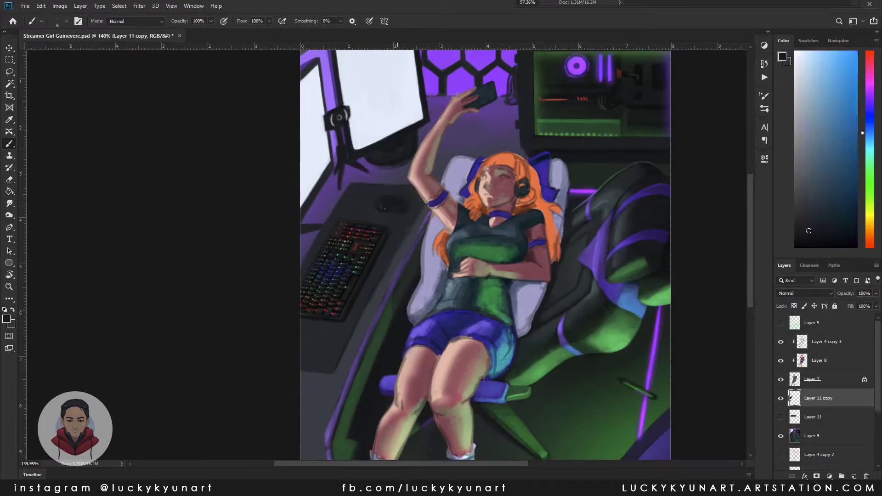
# Step: Smooth the dark mouse pad around the keyboard and mouse with a larger brush and sampled tones
pyautogui.keyDown('alt'); pyautogui.click(373, 286); pyautogui.keyUp('alt')
pyautogui.keyDown('alt'); pyautogui.click(307, 269); pyautogui.keyUp('alt')
pyautogui.press(']')
pyautogui.press(']')
pyautogui.press(']')
pyautogui.keyDown('alt'); pyautogui.click(355, 197); pyautogui.keyUp('alt')
# Step: Repaint the desk's long edge beside the chair with a smaller brush in sampled purple and dark green
pyautogui.keyDown('alt'); pyautogui.click(426, 210); pyautogui.keyUp('alt')
pyautogui.press('[')
pyautogui.press('[')
pyautogui.press('[')
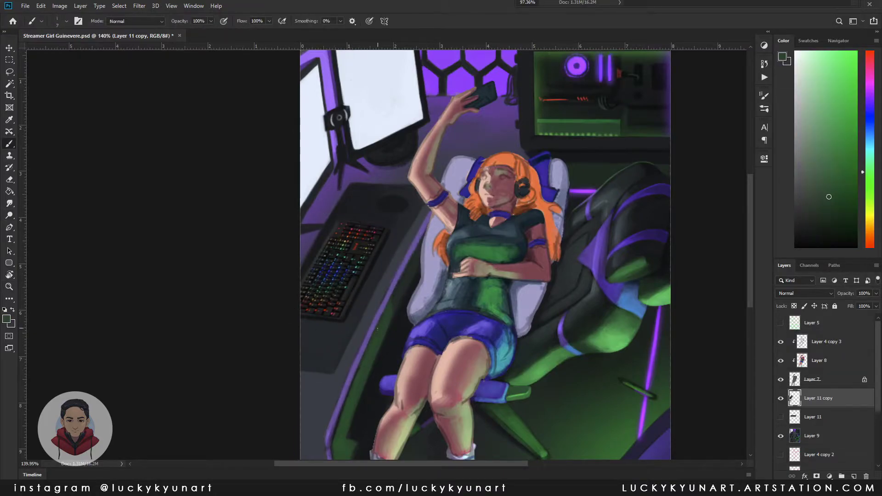
pyautogui.scroll(-2, 325, 342)
pyautogui.moveTo(324, 343); pyautogui.dragTo(329, 388)
pyautogui.keyDown('alt'); pyautogui.click(347, 400); pyautogui.keyUp('alt')
pyautogui.scroll(2, 358, 115)
# Step: Outline the mouse pad with a bright purple light line
pyautogui.keyDown('alt'); pyautogui.click(349, 275); pyautogui.keyUp('alt')
pyautogui.moveTo(324, 328); pyautogui.dragTo(342, 294)
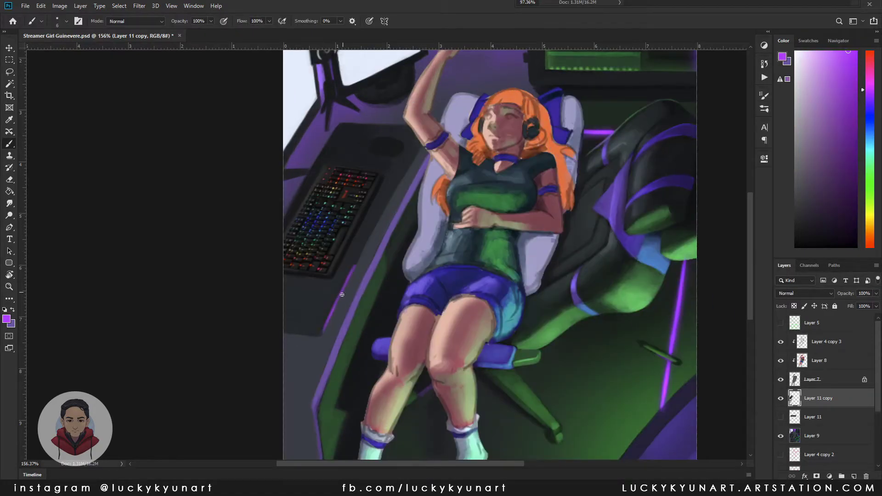
pyautogui.moveTo(404, 171); pyautogui.dragTo(256, 214)
# Step: Paint bright purple accents and a dot on the mouse, with a soft purple glow around its dark shape
pyautogui.moveTo(460, 144); pyautogui.dragTo(381, 146)
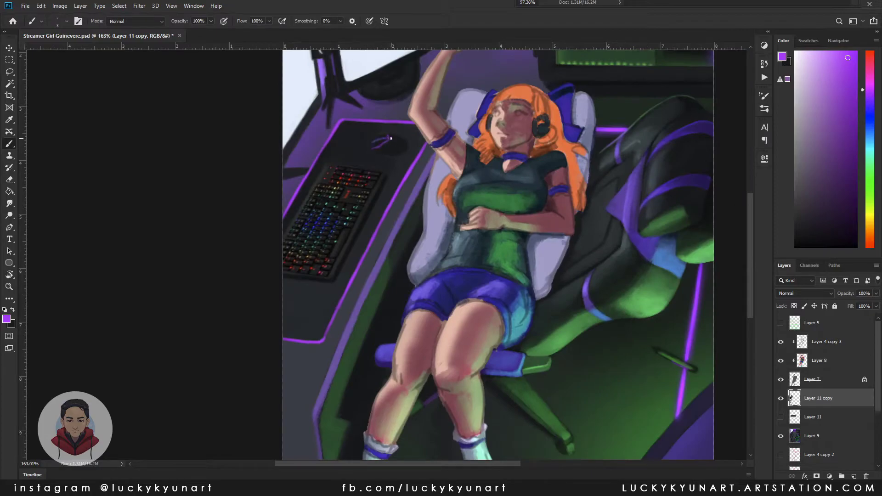
pyautogui.scroll(3, 404, 236)
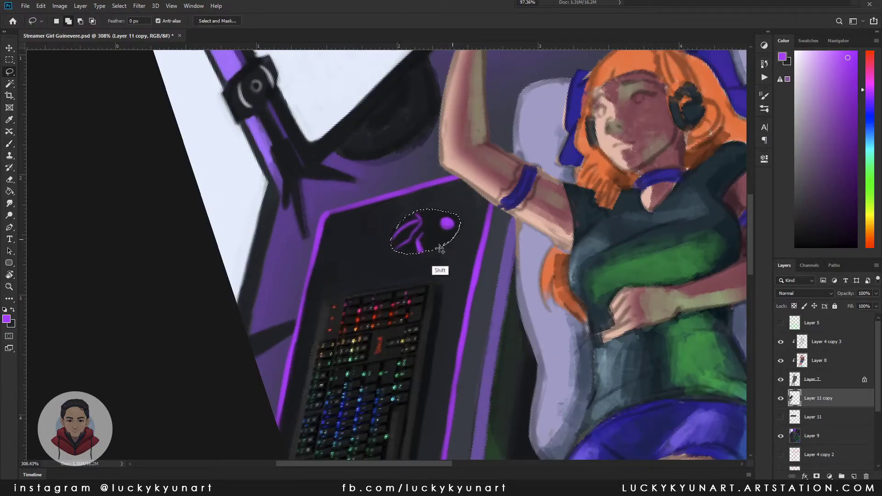
pyautogui.press('x')
pyautogui.scroll(-2, 574, 173)
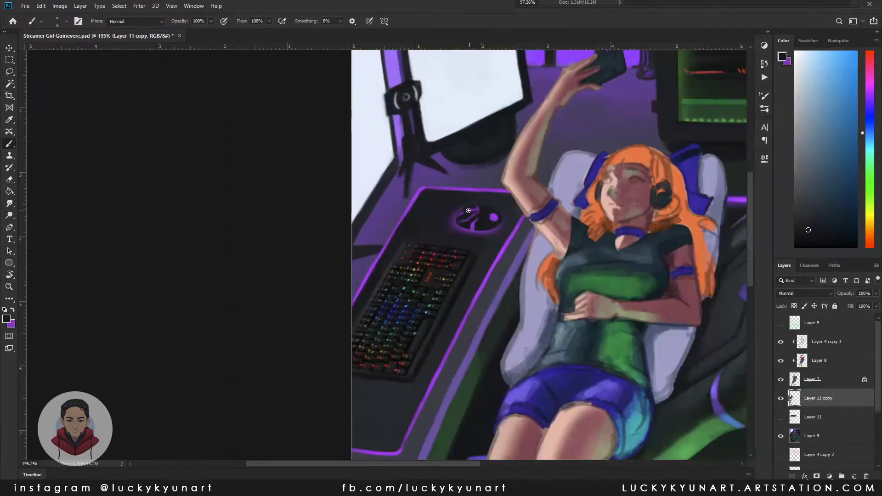
pyautogui.rightClick(514, 250)
pyautogui.press('Escape')
pyautogui.keyDown('alt'); pyautogui.click(464, 216); pyautogui.keyUp('alt')
pyautogui.keyDown('alt'); pyautogui.click(577, 223); pyautogui.keyUp('alt')
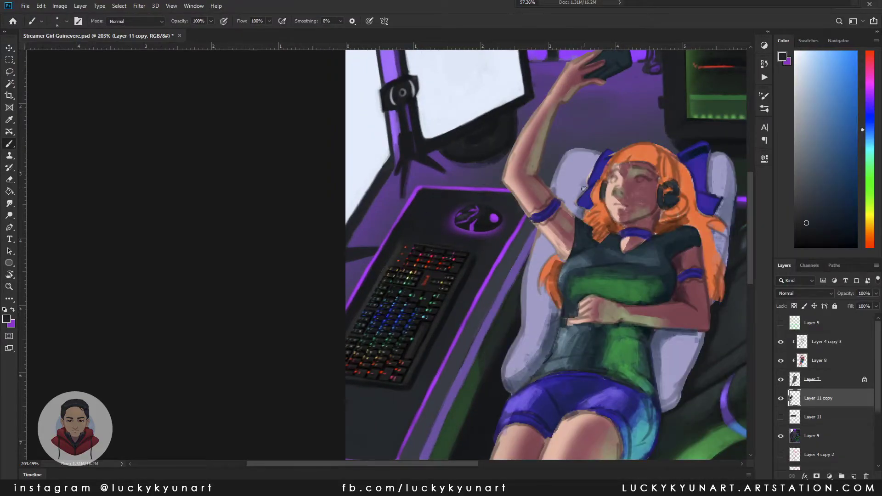
# Step: Add a thin purple light line along the keyboard's side and lower edges
pyautogui.press('z')
pyautogui.moveTo(461, 295); pyautogui.dragTo(456, 294)
pyautogui.press('b')
pyautogui.keyDown('alt'); pyautogui.click(419, 353); pyautogui.keyUp('alt')
pyautogui.press('r')
pyautogui.moveTo(395, 272)
pyautogui.mouseDown()
pyautogui.moveTo(427, 239)
pyautogui.moveTo(395, 272)
pyautogui.mouseUp()
pyautogui.press('z')
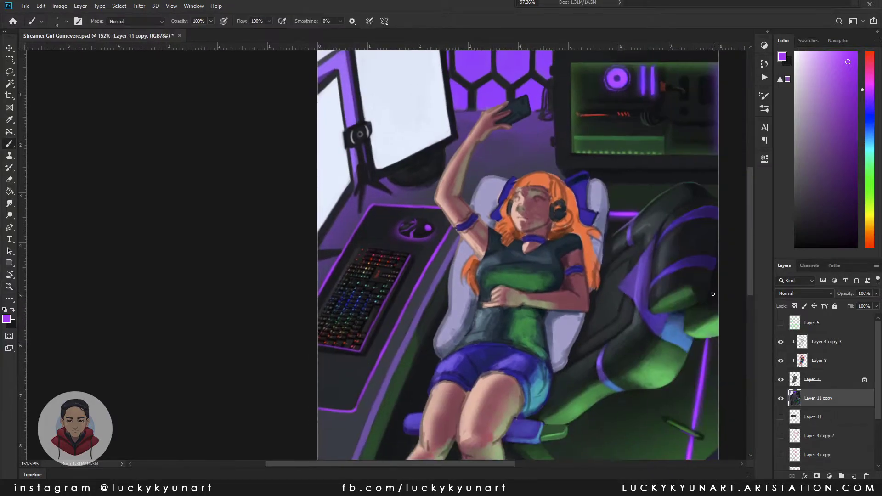
# Step: Trace the desk's edge with a bright purple light line down to the canvas's lower border
pyautogui.keyDown('alt'); pyautogui.click(428, 191); pyautogui.keyUp('alt')
pyautogui.moveTo(354, 377); pyautogui.dragTo(352, 325)
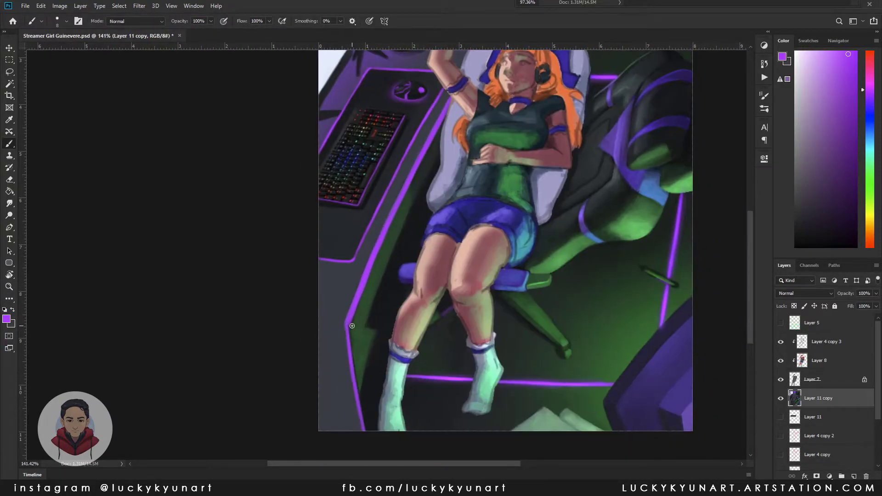
pyautogui.scroll(-1, 450, 146)
pyautogui.keyDown('alt'); pyautogui.click(441, 147); pyautogui.keyUp('alt')
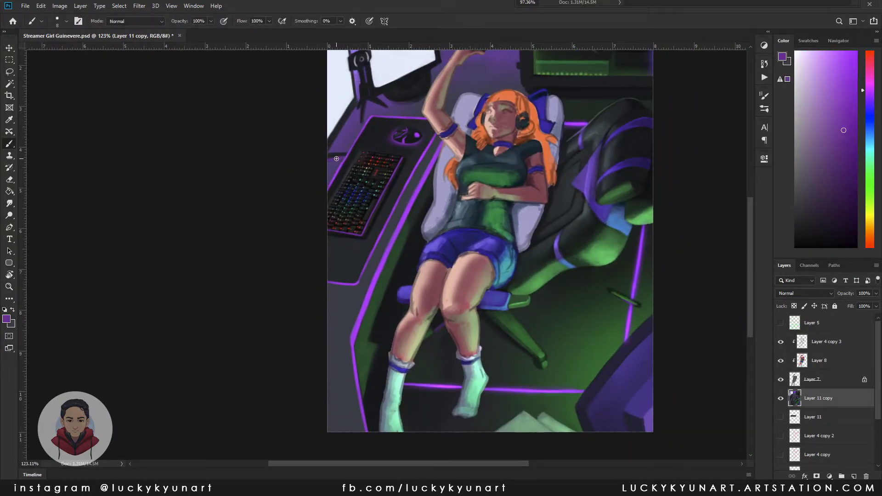
# Step: Touch up the desk and background on Layer 11 copy with sampled purples, and darken the desk surface using a large soft Burn brush
pyautogui.scroll(3, 437, 149)
pyautogui.keyDown('alt'); pyautogui.click(423, 206); pyautogui.keyUp('alt')
pyautogui.rightClick(483, 101)
pyautogui.press('Escape')
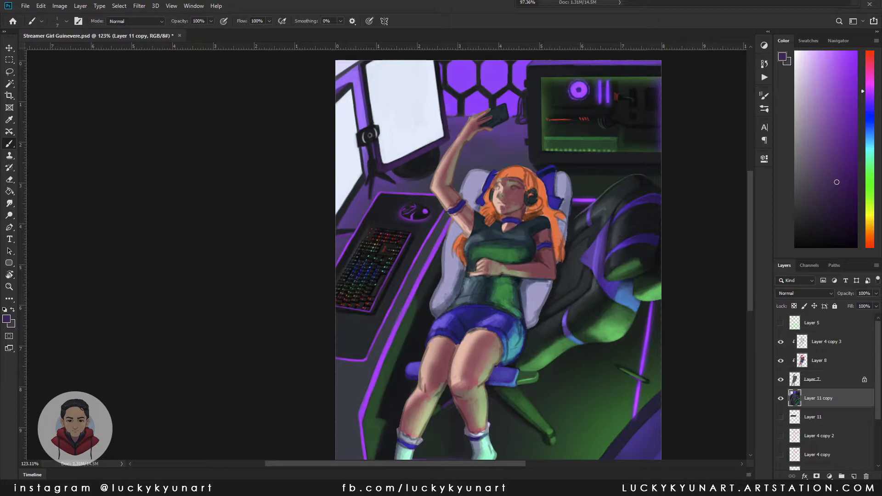
pyautogui.keyDown('alt'); pyautogui.click(539, 246); pyautogui.keyUp('alt')
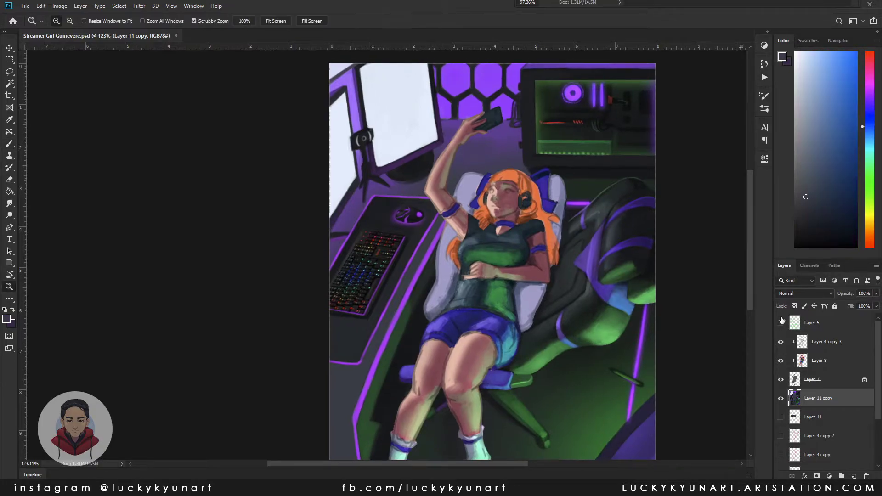
pyautogui.scroll(-1, 539, 247)
pyautogui.press('o')
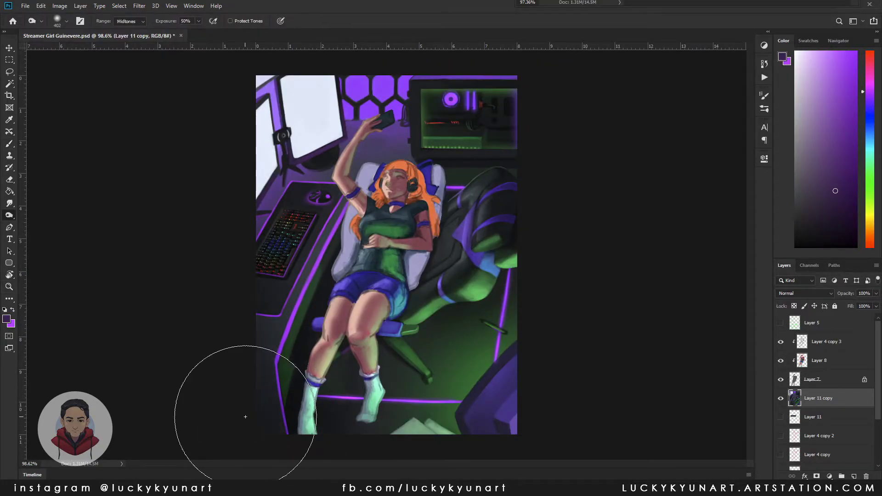
# Step: Add a layer, lasso the room area excluding the lower-corner chair, brush in a soft light-green floor glow, and deselect
pyautogui.press('l')
pyautogui.hotkey('ctrl', 'shift', 'alt', 'n')
pyautogui.scroll(3, 471, 455)
pyautogui.moveTo(331, 363); pyautogui.dragTo(570, 191)
pyautogui.press('b')
pyautogui.scroll(-4, 419, 380)
pyautogui.keyDown('alt'); pyautogui.click(491, 344); pyautogui.keyUp('alt')
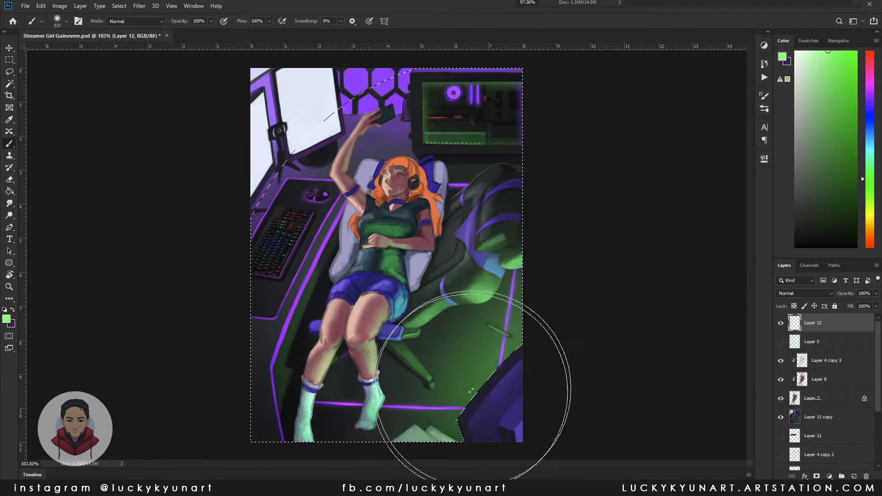
pyautogui.hotkey('ctrl', 'd')
# Step: Brush a soft pale-blue glow around the monitors on Layer 12 with a smaller brush
pyautogui.scroll(-1, 582, 239)
pyautogui.press('[')
pyautogui.click(870, 133)
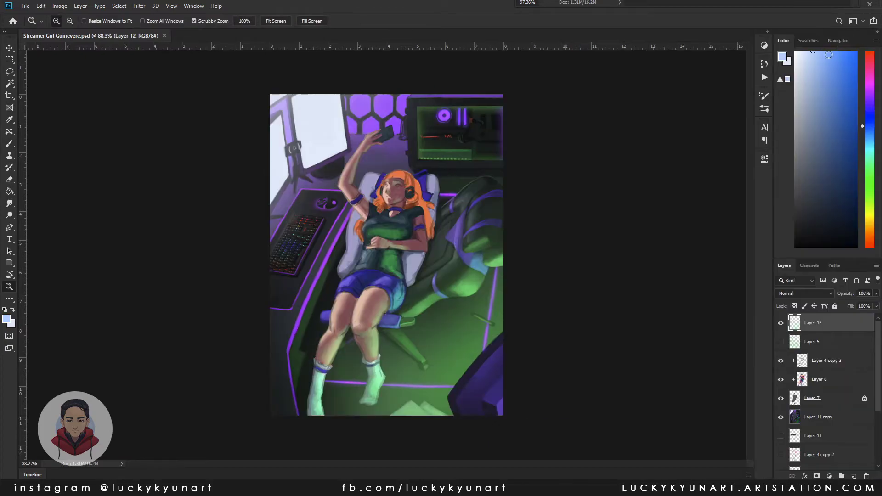
pyautogui.click(822, 51)
# Step: Choose a purple hue for the ambient glow, add two more layers, and set the glow layer's blend mode to Color Dodge
pyautogui.press('[')
pyautogui.press('[')
pyautogui.press('[')
pyautogui.click(870, 99)
pyautogui.hotkey('ctrl', 'shift', 'alt', 'n')
pyautogui.hotkey('ctrl', 'shift', 'alt', 'n')
pyautogui.click(804, 293)
pyautogui.click(807, 305)
pyautogui.hotkey('shift', 'alt', 'd')
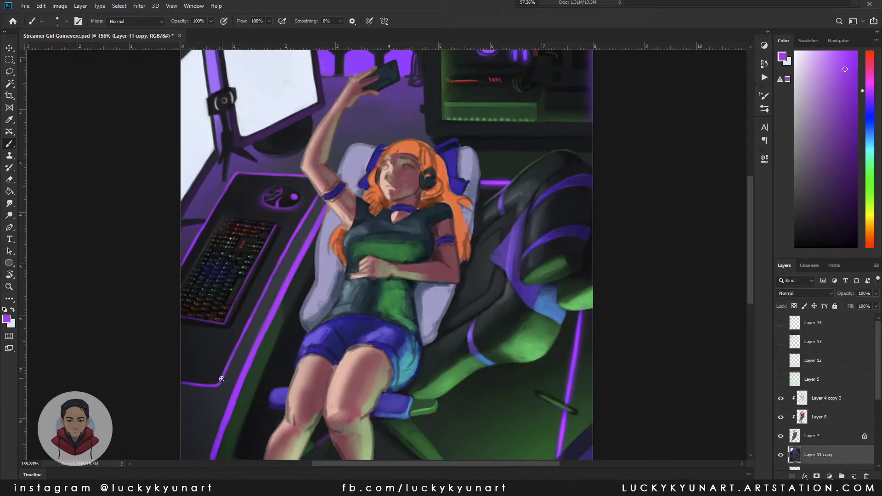
# Step: Repaint the purple neon strips along the mousepad and desk edge on Layer 11 copy with a larger brush
pyautogui.press(']')
pyautogui.press(']')
pyautogui.press(']')
pyautogui.press(']')
pyautogui.press(']')
pyautogui.press(']')
pyautogui.press(']')
pyautogui.press(']')
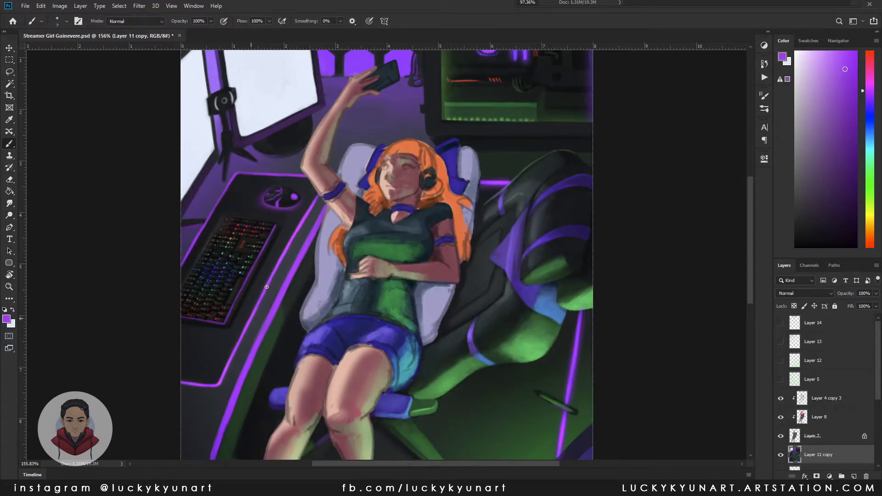
pyautogui.press('z')
pyautogui.hotkey('ctrl', '1')
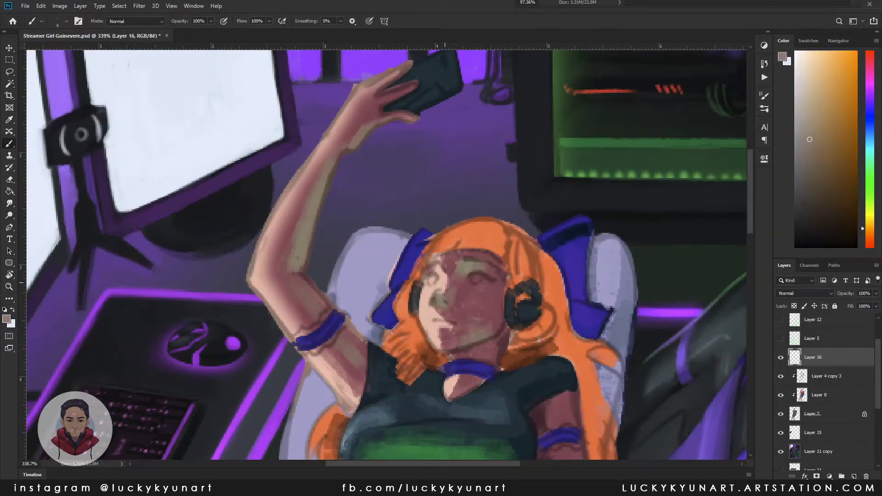
# Step: Paint sampled skin tones over the cheek and a light band along the forehead's hairline on Layer 16
pyautogui.keyDown('alt'); pyautogui.click(421, 258); pyautogui.keyUp('alt')
pyautogui.keyDown('alt'); pyautogui.click(478, 301); pyautogui.keyUp('alt')
pyautogui.keyDown('alt'); pyautogui.click(469, 296); pyautogui.keyUp('alt')
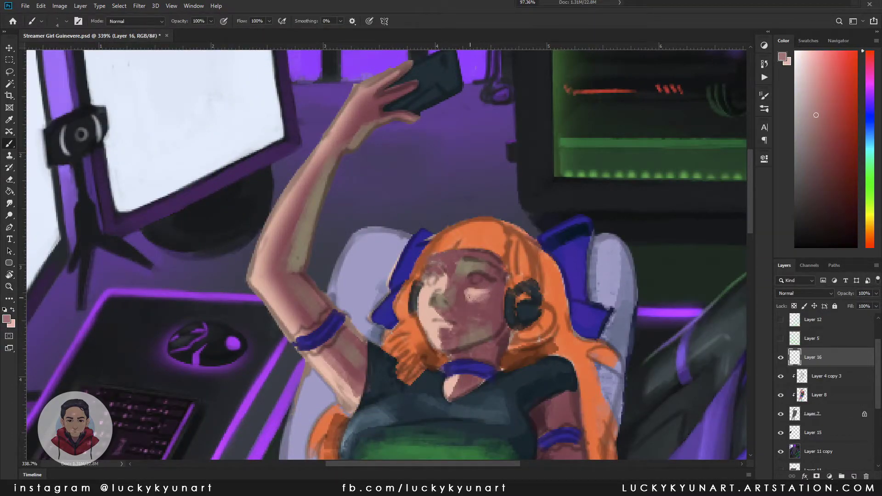
pyautogui.keyDown('alt'); pyautogui.click(456, 306); pyautogui.keyUp('alt')
pyautogui.moveTo(430, 258); pyautogui.dragTo(453, 255)
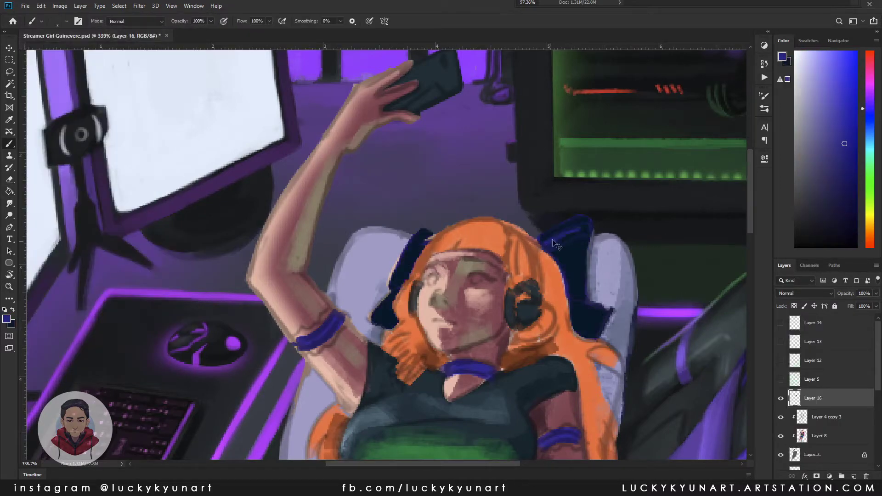
# Step: Blend the skin tones around the eyes, nose and mouth using colours sampled from the face
pyautogui.keyDown('alt'); pyautogui.click(431, 292); pyautogui.keyUp('alt')
pyautogui.keyDown('alt'); pyautogui.click(443, 282); pyautogui.keyUp('alt')
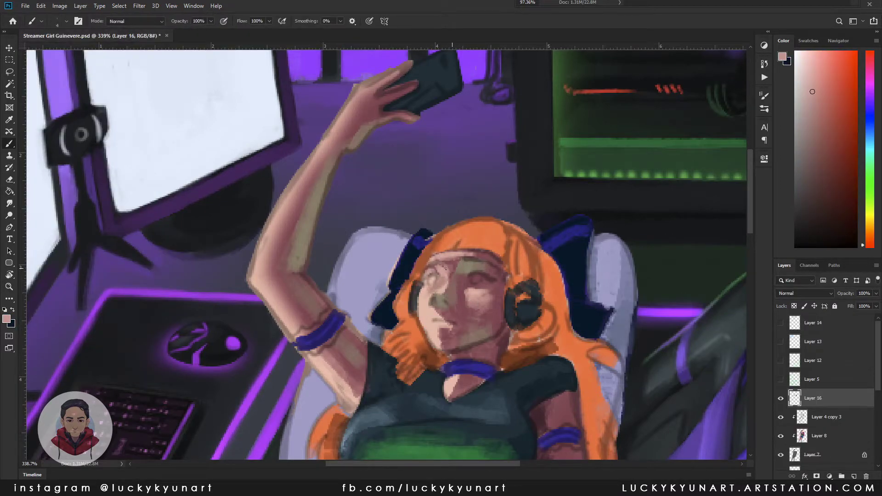
pyautogui.keyDown('alt'); pyautogui.click(466, 280); pyautogui.keyUp('alt')
pyautogui.keyDown('alt'); pyautogui.click(444, 283); pyautogui.keyUp('alt')
pyautogui.keyDown('alt'); pyautogui.click(443, 303); pyautogui.keyUp('alt')
pyautogui.keyDown('alt'); pyautogui.click(445, 296); pyautogui.keyUp('alt')
pyautogui.keyDown('alt'); pyautogui.click(440, 291); pyautogui.keyUp('alt')
pyautogui.keyDown('alt'); pyautogui.click(438, 296); pyautogui.keyUp('alt')
pyautogui.keyDown('alt'); pyautogui.click(435, 309); pyautogui.keyUp('alt')
pyautogui.keyDown('alt'); pyautogui.click(453, 306); pyautogui.keyUp('alt')
pyautogui.keyDown('alt'); pyautogui.click(441, 310); pyautogui.keyUp('alt')
pyautogui.keyDown('alt'); pyautogui.click(446, 313); pyautogui.keyUp('alt')
pyautogui.keyDown('alt'); pyautogui.click(420, 299); pyautogui.keyUp('alt')
# Step: Smooth the orange fringe above the forehead with sampled hair colours and clip Layer 16 to the layer beneath
pyautogui.keyDown('alt'); pyautogui.click(449, 246); pyautogui.keyUp('alt')
pyautogui.keyDown('alt'); pyautogui.click(461, 258); pyautogui.keyUp('alt')
pyautogui.keyDown('alt'); pyautogui.click(463, 242); pyautogui.keyUp('alt')
pyautogui.hotkey('ctrl', 'alt', 'g')
pyautogui.keyDown('alt'); pyautogui.click(502, 273); pyautogui.keyUp('alt')
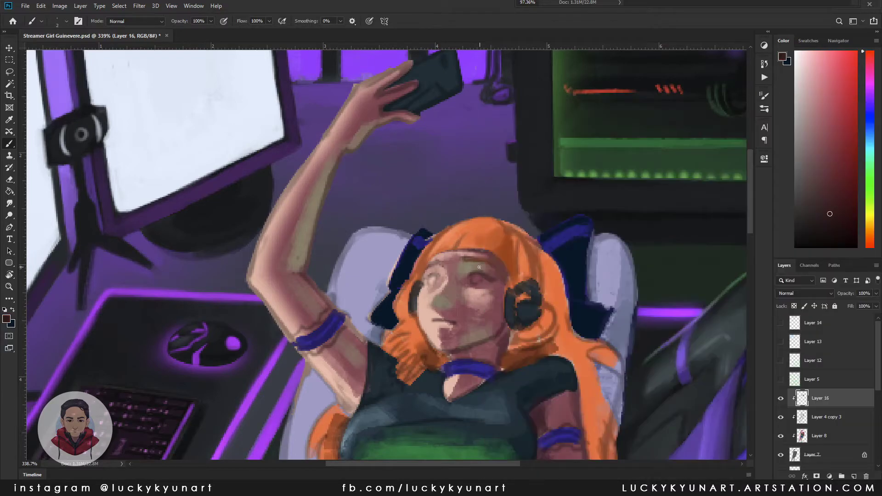
# Step: Enlarge the whole artwork to a higher pixel resolution with Image Size
pyautogui.press('z')
pyautogui.hotkey('ctrl', '0')
pyautogui.hotkey('ctrl', 'alt', 'i')
pyautogui.click(543, 242)
pyautogui.moveTo(588, 252); pyautogui.dragTo(634, 252)
pyautogui.hotkey('ctrl', 'n')
pyautogui.press('Return')
pyautogui.hotkey('ctrl', 'w')
pyautogui.click(450, 179)
# Step: Clean up the dark frames of the hexagon wall panels on Layer 11 copy with a sampled colour
pyautogui.press('b')
pyautogui.click(803, 388)
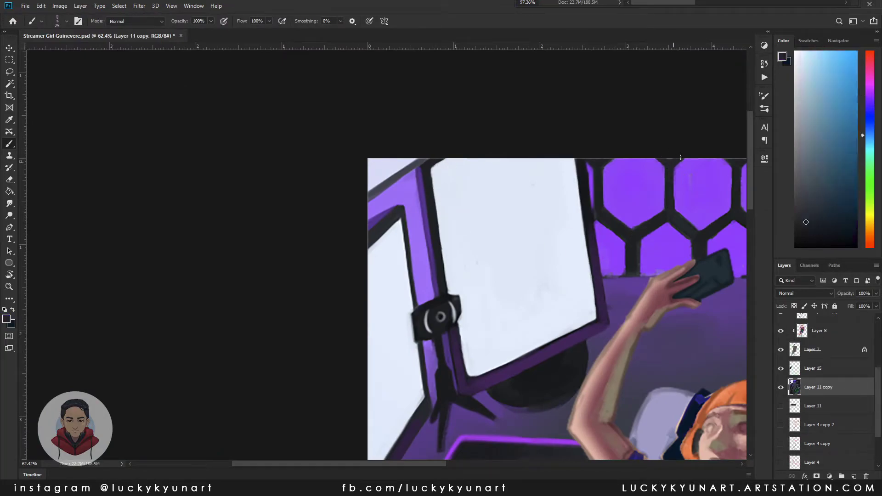
pyautogui.keyDown('alt'); pyautogui.click(643, 230); pyautogui.keyUp('alt')
pyautogui.moveTo(644, 230); pyautogui.dragTo(461, 324)
pyautogui.hotkey('ctrl', '0')
# Step: Clean up the edges of the webcam tripod's legs against the purple desk surface
pyautogui.scroll(5, 577, 275)
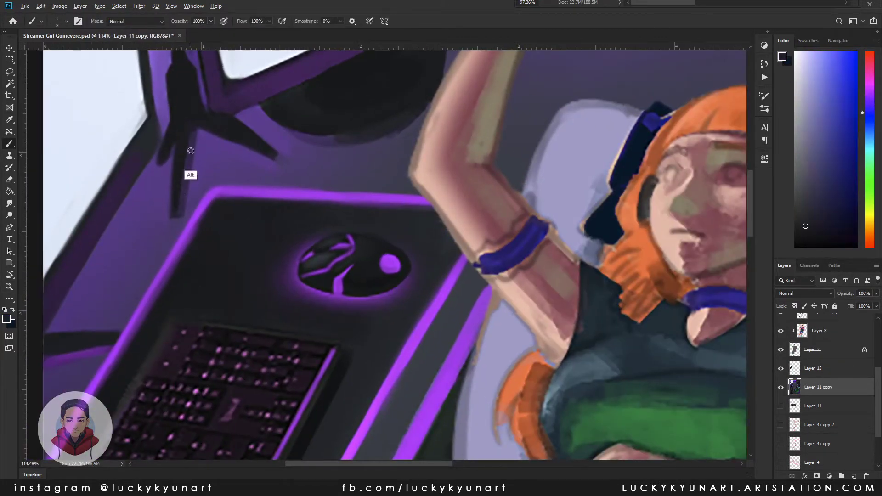
pyautogui.scroll(2, 179, 229)
pyautogui.keyDown('alt'); pyautogui.click(226, 259); pyautogui.keyUp('alt')
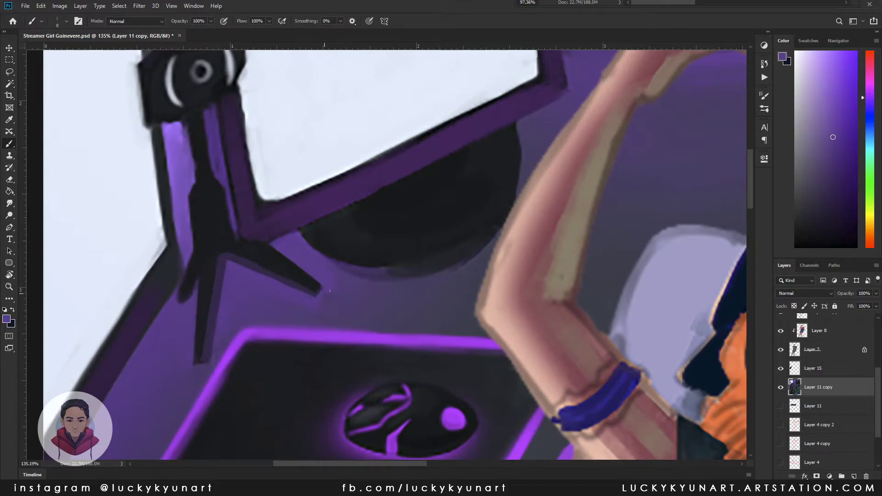
pyautogui.scroll(-4, 324, 293)
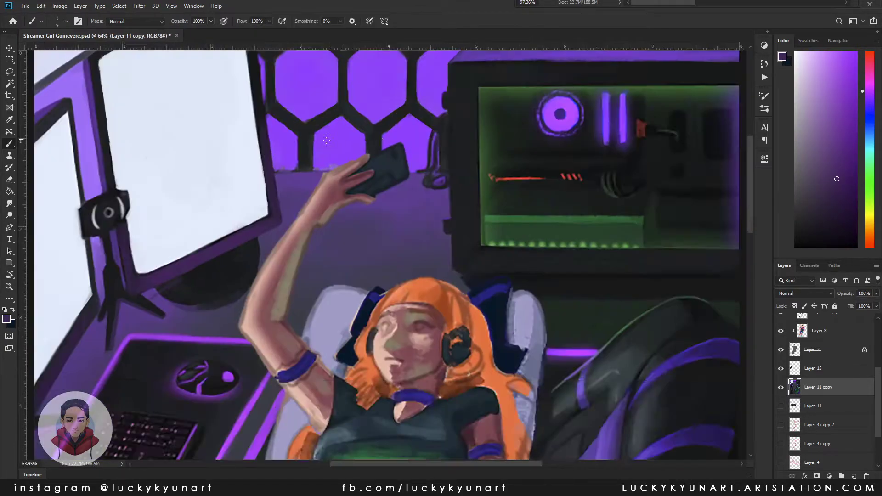
# Step: Sharpen the edges of the webcam and the monitor frames using sampled dark and purple tones
pyautogui.scroll(5, 358, 276)
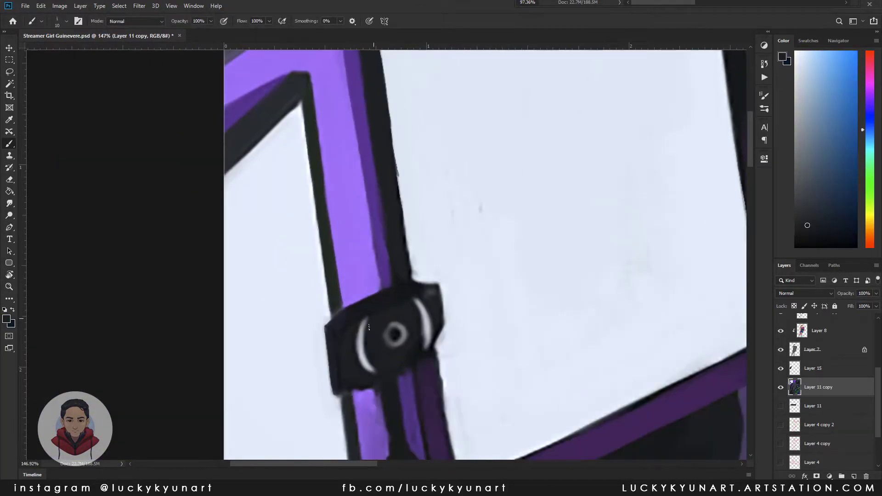
pyautogui.keyDown('alt'); pyautogui.click(369, 327); pyautogui.keyUp('alt')
pyautogui.scroll(1, 369, 327)
pyautogui.moveTo(443, 457); pyautogui.dragTo(426, 366)
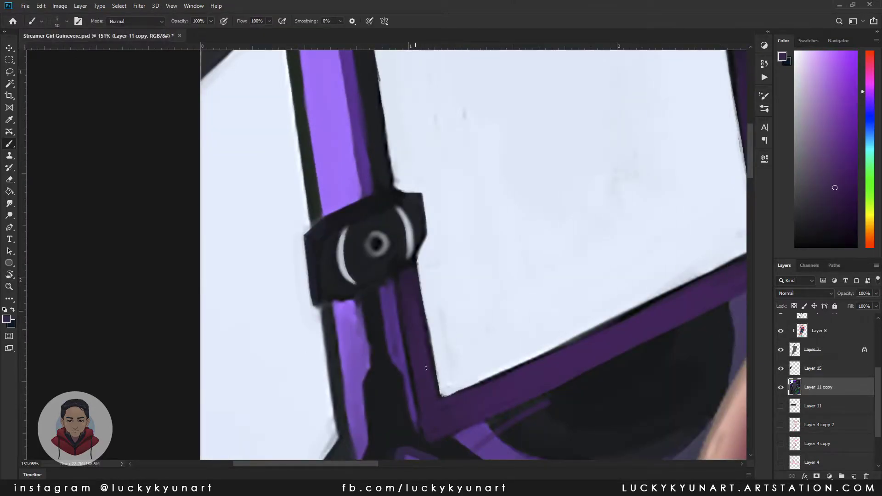
pyautogui.scroll(-1, 358, 275)
pyautogui.keyDown('alt'); pyautogui.click(430, 307); pyautogui.keyUp('alt')
pyautogui.scroll(-1, 395, 218)
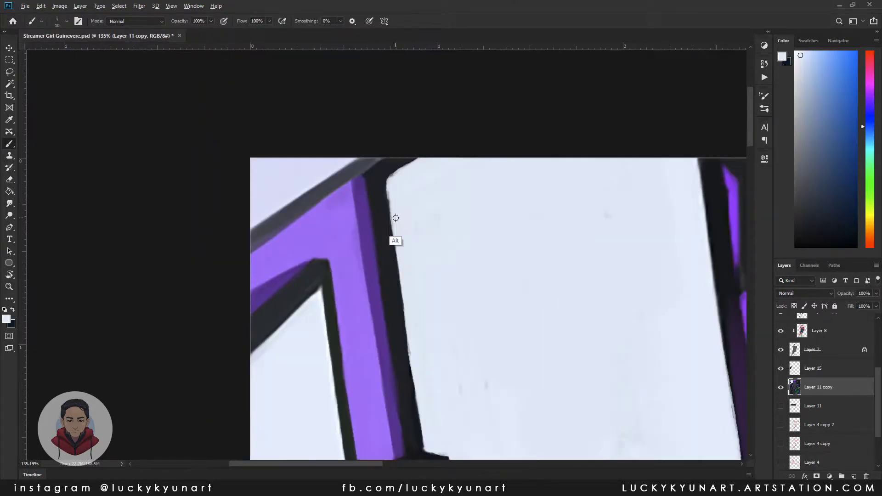
# Step: Refine the lower edge of the hexagon panels where they meet the purple desk surface behind the phone
pyautogui.scroll(-3, 396, 218)
pyautogui.keyDown('alt'); pyautogui.click(569, 256); pyautogui.keyUp('alt')
pyautogui.scroll(1, 569, 256)
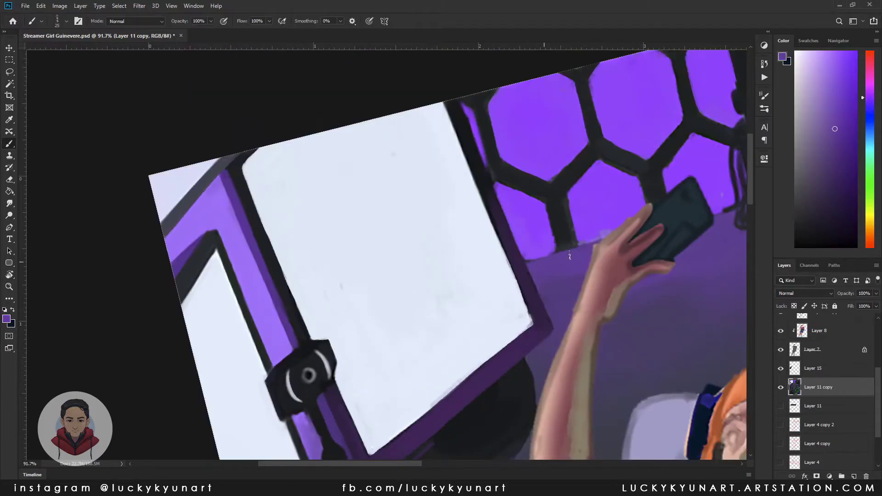
pyautogui.scroll(-3, 570, 256)
pyautogui.moveTo(627, 305); pyautogui.dragTo(565, 87)
# Step: Smooth the dark and green shading of the background and gaming chair with sampled colours
pyautogui.keyDown('alt'); pyautogui.click(586, 149); pyautogui.keyUp('alt')
pyautogui.keyDown('alt'); pyautogui.click(496, 361); pyautogui.keyUp('alt')
pyautogui.scroll(-1, 436, 303)
pyautogui.keyDown('alt'); pyautogui.click(435, 303); pyautogui.keyUp('alt')
pyautogui.keyDown('alt'); pyautogui.click(535, 260); pyautogui.keyUp('alt')
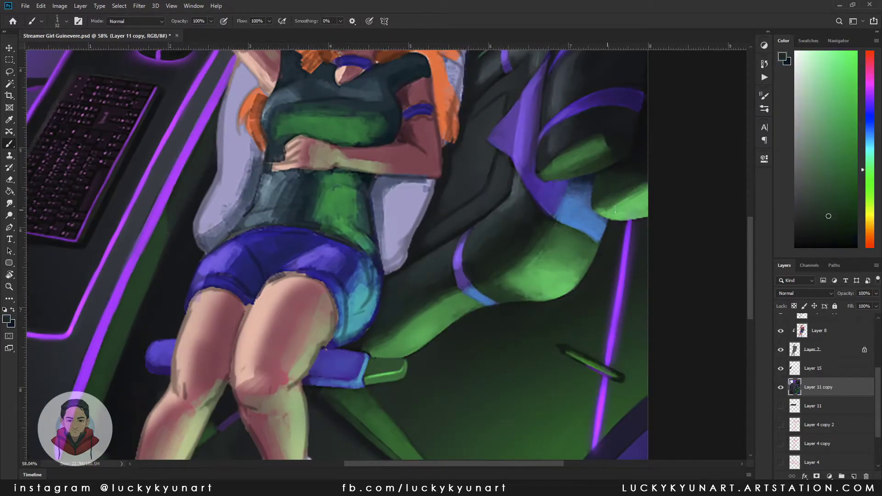
# Step: Define both eyes on Layer 16 with thin dark lid and lash lines
pyautogui.scroll(-5, 536, 260)
pyautogui.scroll(6, 430, 365)
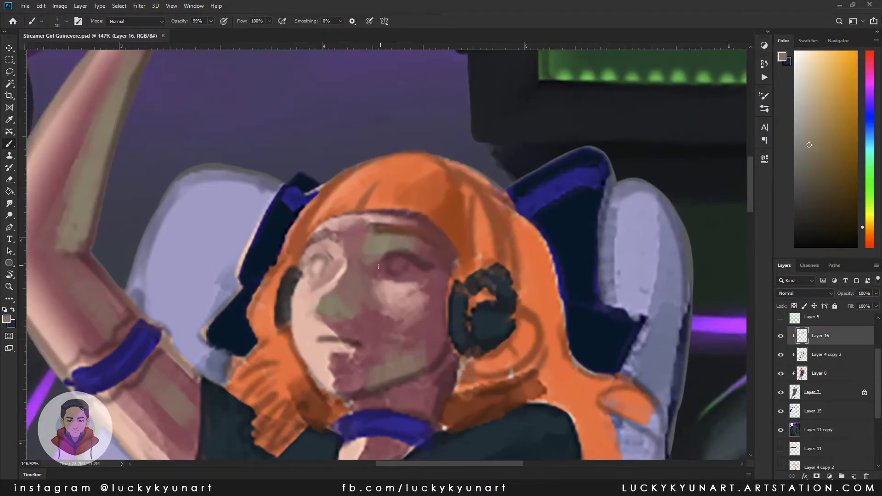
pyautogui.keyDown('alt'); pyautogui.click(374, 247); pyautogui.keyUp('alt')
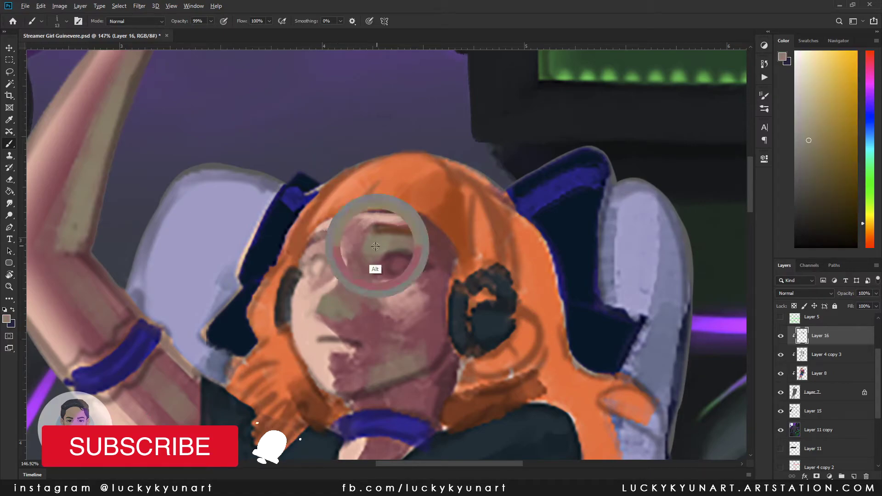
pyautogui.press('[')
pyautogui.press('[')
pyautogui.moveTo(381, 257); pyautogui.dragTo(429, 266)
pyautogui.press(']')
pyautogui.moveTo(300, 269); pyautogui.dragTo(331, 263)
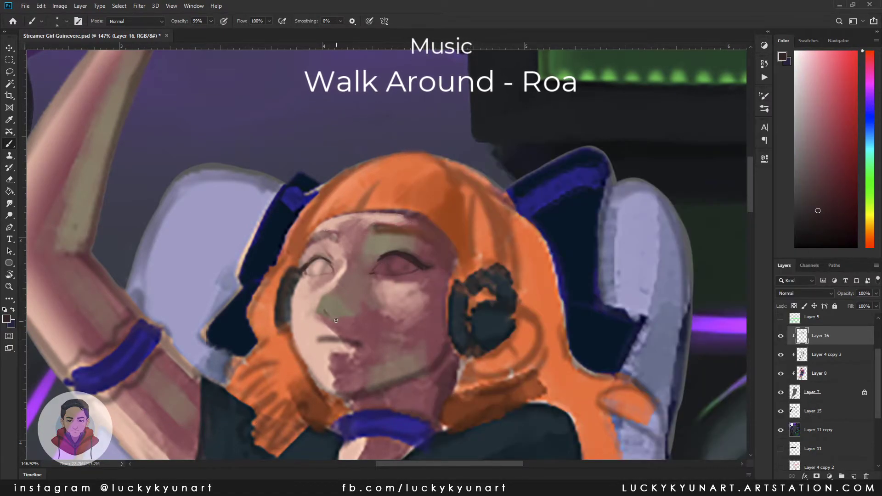
# Step: Darken the mouth line and blend the cheek and chin with sampled skin tones
pyautogui.keyDown('alt'); pyautogui.click(362, 321); pyautogui.keyUp('alt')
pyautogui.moveTo(318, 339); pyautogui.dragTo(343, 340)
pyautogui.keyDown('alt'); pyautogui.click(395, 298); pyautogui.keyUp('alt')
pyautogui.scroll(-3, 395, 294)
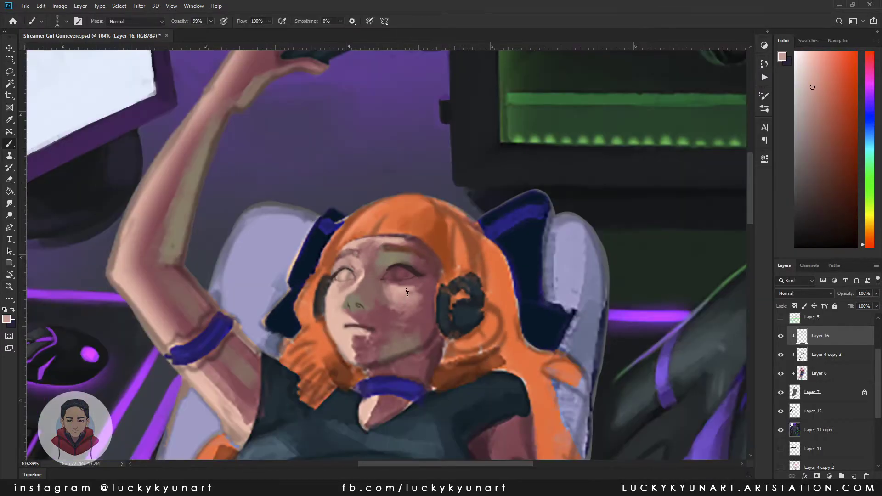
pyautogui.keyDown('alt'); pyautogui.click(388, 298); pyautogui.keyUp('alt')
pyautogui.keyDown('alt'); pyautogui.click(351, 345); pyautogui.keyUp('alt')
# Step: Refine the face contour and soften the shading beneath the lower lip with sampled skin colours
pyautogui.keyDown('alt'); pyautogui.click(335, 278); pyautogui.keyUp('alt')
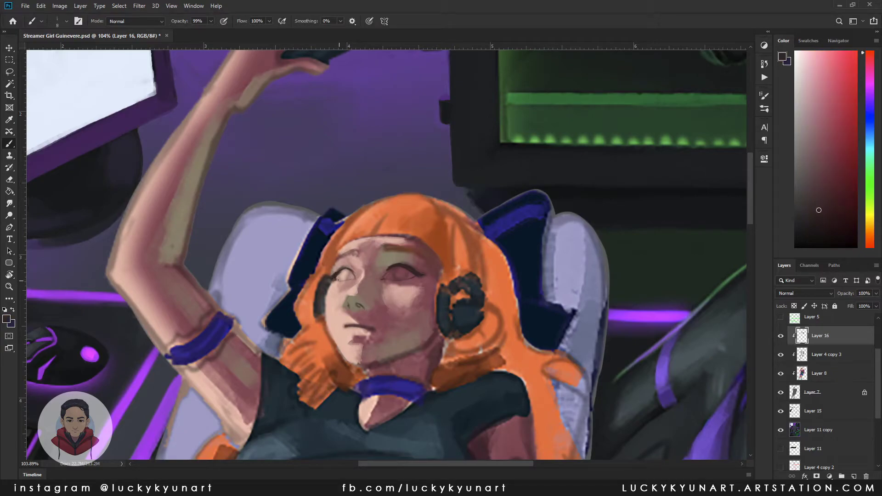
pyautogui.keyDown('alt'); pyautogui.click(324, 296); pyautogui.keyUp('alt')
pyautogui.keyDown('alt'); pyautogui.click(352, 360); pyautogui.keyUp('alt')
pyautogui.keyDown('alt'); pyautogui.click(352, 340); pyautogui.keyUp('alt')
# Step: Paint fine dark-orange hair strands across the fringe and down the side of the hair toward the headphone
pyautogui.press(']')
pyautogui.press(']')
pyautogui.keyDown('alt'); pyautogui.click(349, 212); pyautogui.keyUp('alt')
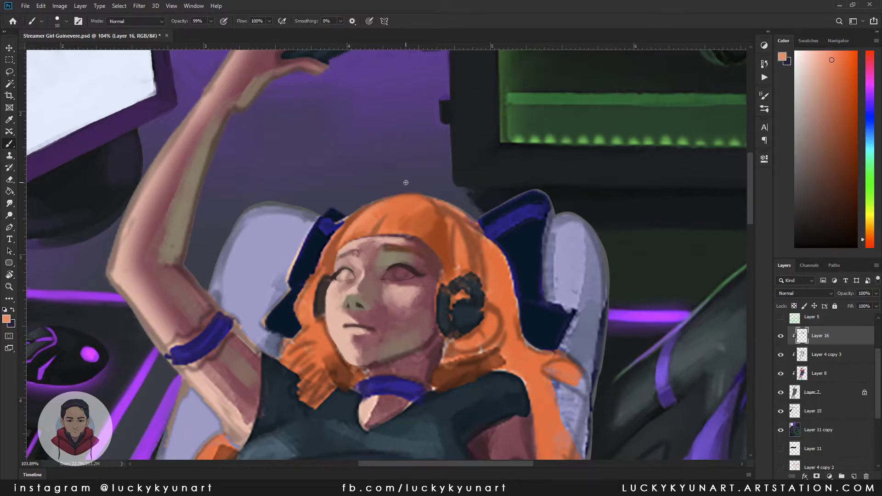
pyautogui.keyDown('alt'); pyautogui.click(394, 232); pyautogui.keyUp('alt')
pyautogui.keyDown('alt'); pyautogui.click(399, 210); pyautogui.keyUp('alt')
pyautogui.moveTo(398, 218)
pyautogui.mouseDown()
pyautogui.moveTo(383, 239)
pyautogui.moveTo(425, 217)
pyautogui.mouseUp()
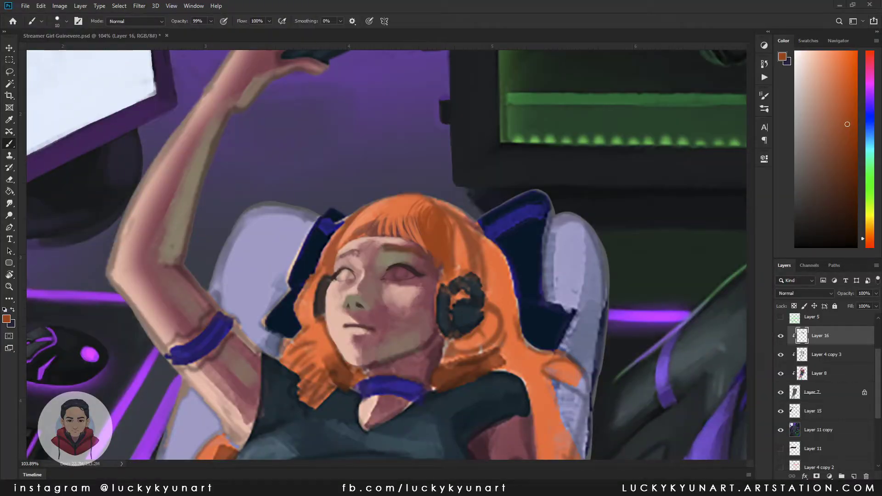
pyautogui.keyDown('alt'); pyautogui.click(339, 249); pyautogui.keyUp('alt')
pyautogui.moveTo(442, 220); pyautogui.dragTo(461, 269)
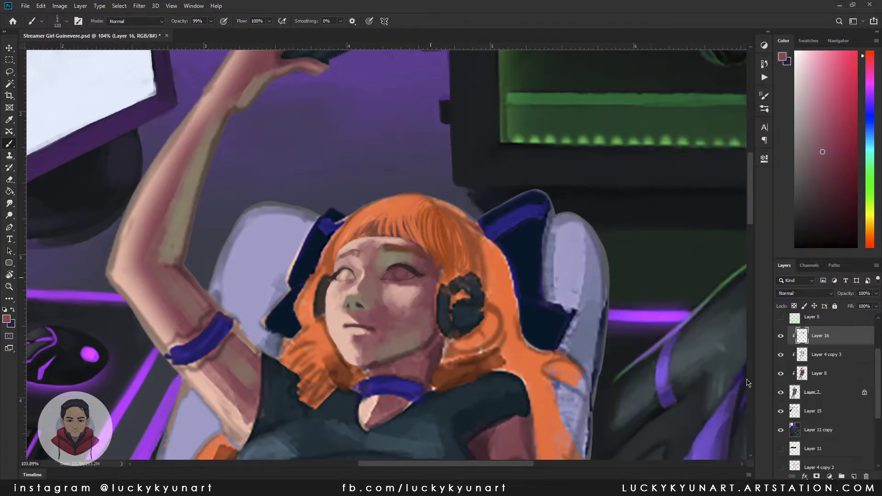
# Step: Blend the skin around the nose and cheek, and fill in the eyes with sampled tones
pyautogui.keyDown('alt'); pyautogui.click(391, 311); pyautogui.keyUp('alt')
pyautogui.keyDown('alt'); pyautogui.click(355, 271); pyautogui.keyUp('alt')
pyautogui.keyDown('alt'); pyautogui.click(404, 287); pyautogui.keyUp('alt')
pyautogui.keyDown('alt'); pyautogui.click(378, 308); pyautogui.keyUp('alt')
pyautogui.keyDown('alt'); pyautogui.click(390, 274); pyautogui.keyUp('alt')
pyautogui.keyDown('alt'); pyautogui.click(341, 276); pyautogui.keyUp('alt')
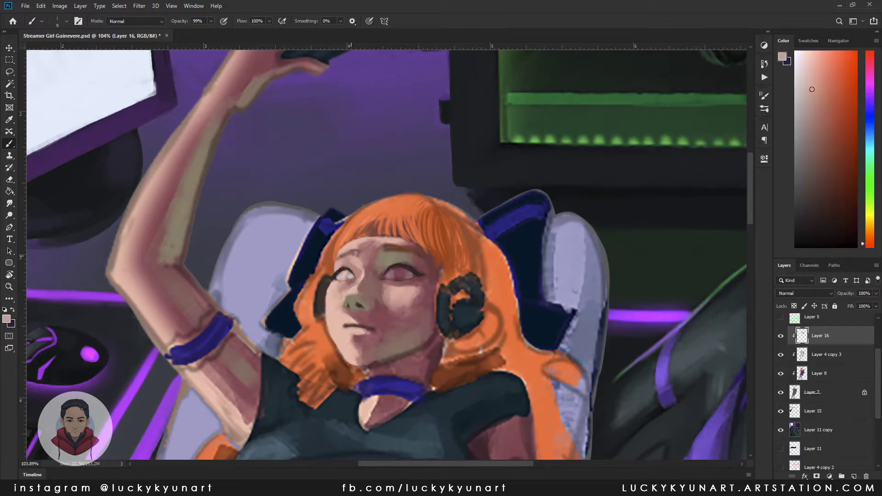
# Step: Paint reddish-brown eyebrows, add a new layer, and clean up the brow area with sampled colours
pyautogui.keyDown('alt'); pyautogui.click(358, 249); pyautogui.keyUp('alt')
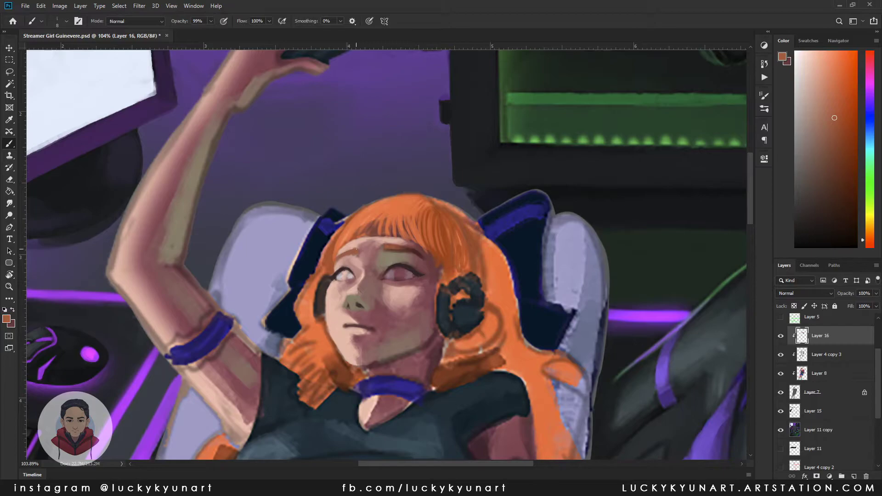
pyautogui.keyDown('alt'); pyautogui.click(361, 253); pyautogui.keyUp('alt')
pyautogui.scroll(-1, 365, 248)
pyautogui.hotkey('ctrl', 'shift', 'alt', 'n')
pyautogui.moveTo(353, 251); pyautogui.dragTo(366, 248)
pyautogui.keyDown('alt'); pyautogui.click(366, 250); pyautogui.keyUp('alt')
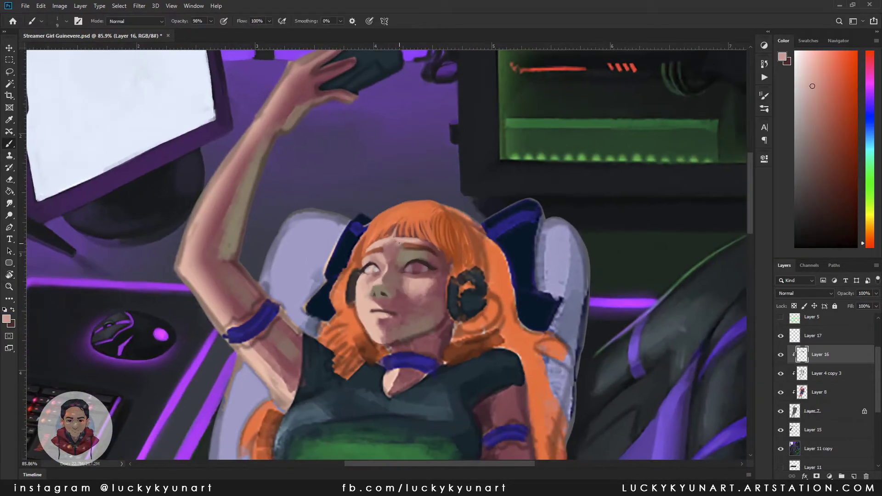
# Step: Soften the skin tones around the mouth and nose on Layer 16, and paint both irises green
pyautogui.scroll(-1, 390, 263)
pyautogui.keyDown('alt'); pyautogui.click(367, 312); pyautogui.keyUp('alt')
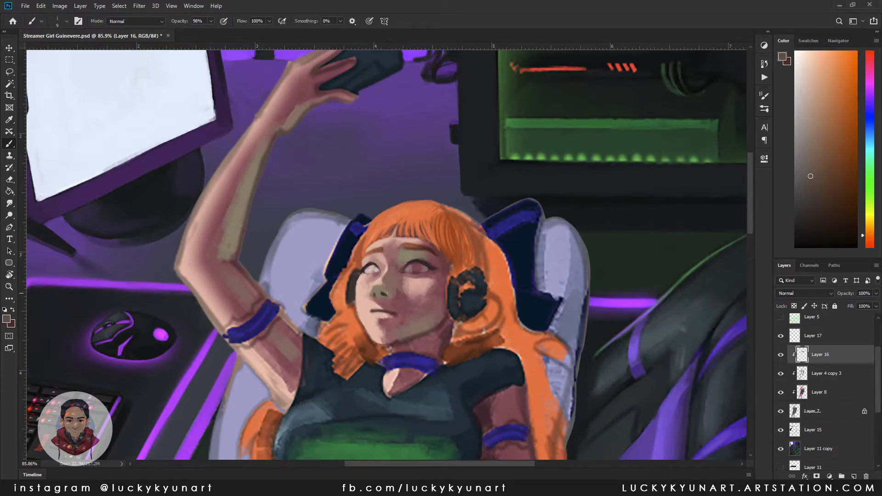
pyautogui.hotkey('ctrl', 'shift', 'h')
pyautogui.hotkey('ctrl', 'shift', 'h')
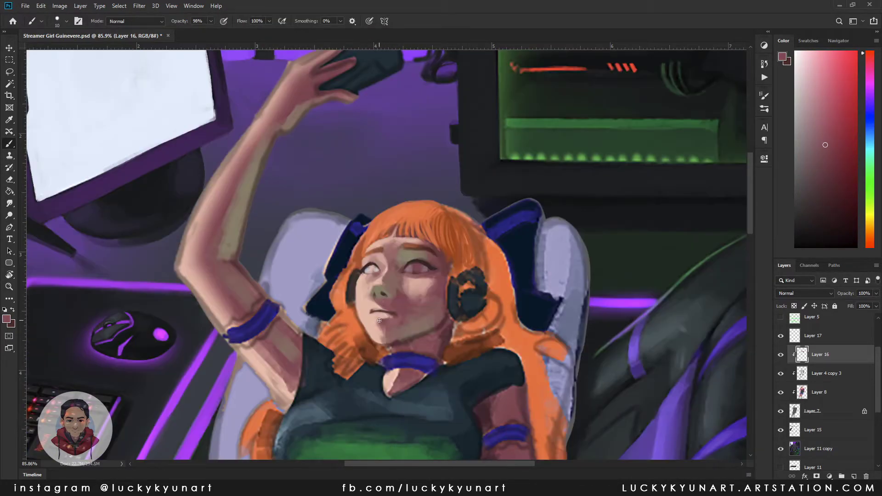
pyautogui.keyDown('alt'); pyautogui.click(406, 311); pyautogui.keyUp('alt')
pyautogui.keyDown('alt'); pyautogui.click(375, 291); pyautogui.keyUp('alt')
# Step: Lasso the eye nearest the raised arm and reshape it slightly with Free Transform
pyautogui.press('l')
pyautogui.moveTo(356, 269); pyautogui.dragTo(357, 271)
pyautogui.hotkey('ctrl', 't')
pyautogui.scroll(3, 387, 261)
pyautogui.rightClick(333, 297)
pyautogui.click(361, 301)
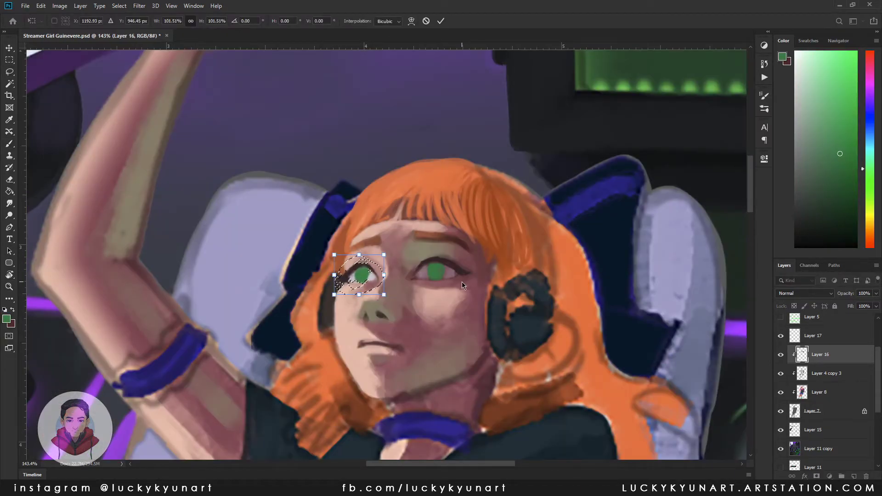
pyautogui.press('Return')
# Step: Darken the upper irises and lash lines of both eyes with sampled dark tones
pyautogui.press('b')
pyautogui.rightClick(462, 281)
pyautogui.press('Escape')
pyautogui.keyDown('alt'); pyautogui.click(350, 285); pyautogui.keyUp('alt')
pyautogui.moveTo(428, 268); pyautogui.dragTo(437, 281)
pyautogui.keyDown('alt'); pyautogui.click(427, 272); pyautogui.keyUp('alt')
pyautogui.keyDown('alt'); pyautogui.click(439, 274); pyautogui.keyUp('alt')
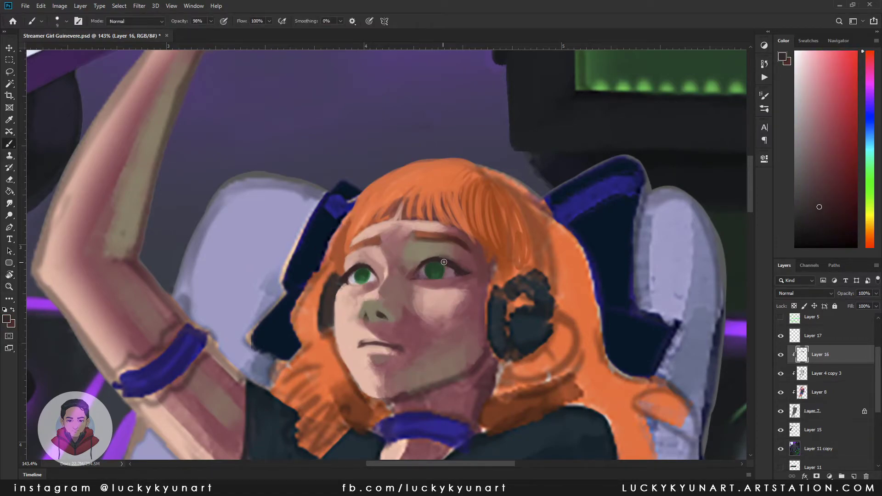
# Step: Add dark-green pupils to both eyes and touch up the eyelids and brow skin with sampled colours
pyautogui.keyDown('alt'); pyautogui.click(428, 263); pyautogui.keyUp('alt')
pyautogui.keyDown('alt'); pyautogui.click(464, 265); pyautogui.keyUp('alt')
pyautogui.keyDown('alt'); pyautogui.click(419, 276); pyautogui.keyUp('alt')
pyautogui.keyDown('alt'); pyautogui.click(371, 279); pyautogui.keyUp('alt')
pyautogui.keyDown('alt'); pyautogui.click(434, 271); pyautogui.keyUp('alt')
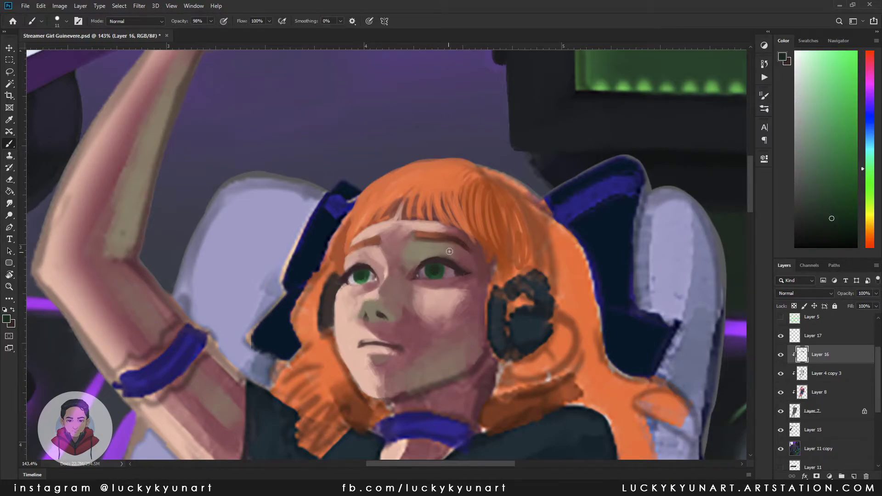
pyautogui.scroll(-1, 366, 274)
pyautogui.keyDown('alt'); pyautogui.click(388, 226); pyautogui.keyUp('alt')
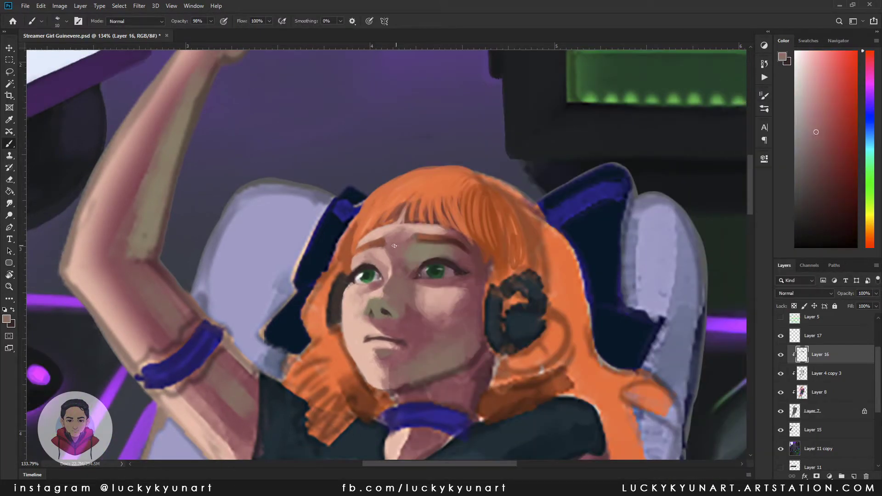
# Step: Paint fine light and dark orange strands across the fringe and crown on Layer 17
pyautogui.hotkey('alt', ']')
pyautogui.keyDown('alt'); pyautogui.click(393, 204); pyautogui.keyUp('alt')
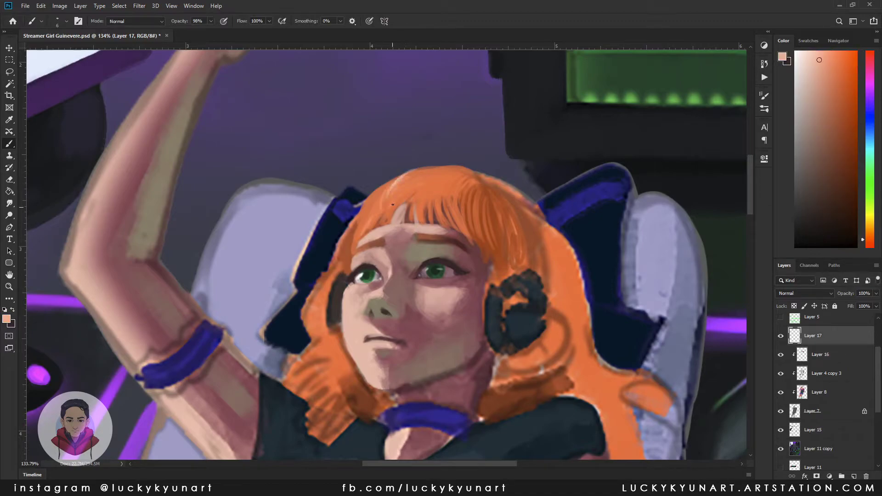
pyautogui.keyDown('alt'); pyautogui.click(406, 212); pyautogui.keyUp('alt')
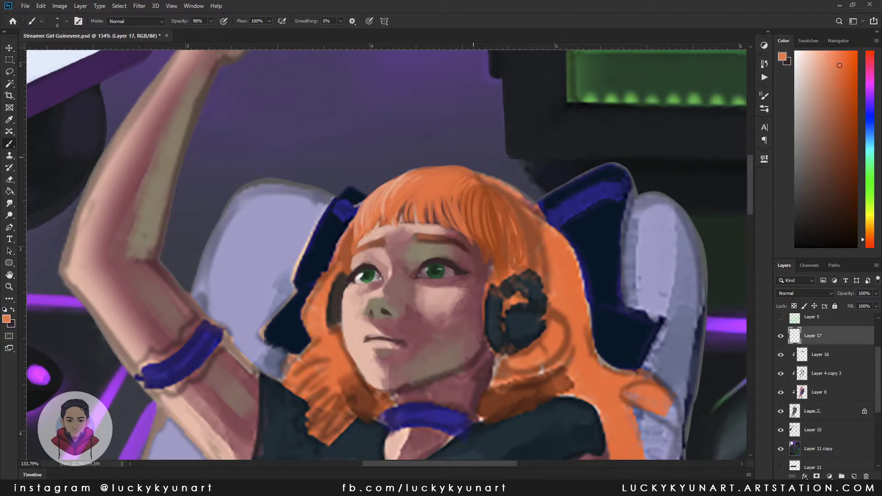
pyautogui.keyDown('alt'); pyautogui.click(427, 185); pyautogui.keyUp('alt')
pyautogui.keyDown('alt'); pyautogui.click(385, 216); pyautogui.keyUp('alt')
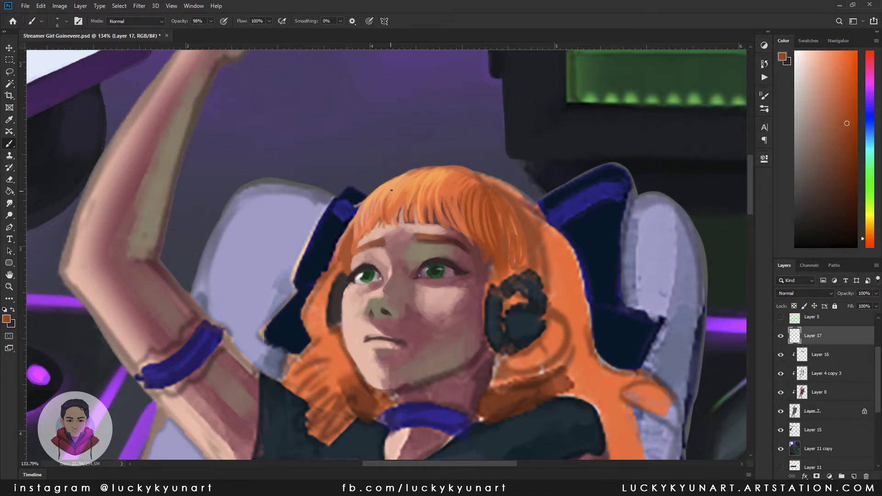
# Step: Add light skin highlights to the face, tint the lips orange, and refine the nose and mouth shadows
pyautogui.keyDown('alt'); pyautogui.click(392, 277); pyautogui.keyUp('alt')
pyautogui.keyDown('alt'); pyautogui.click(366, 299); pyautogui.keyUp('alt')
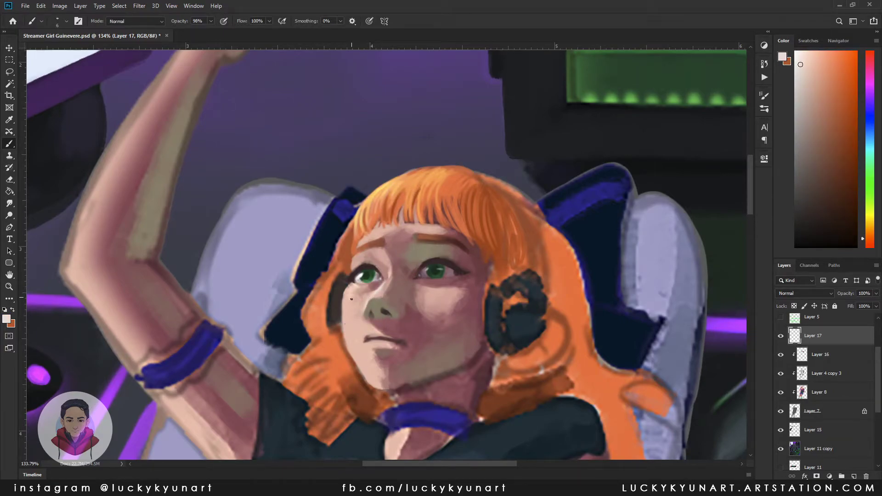
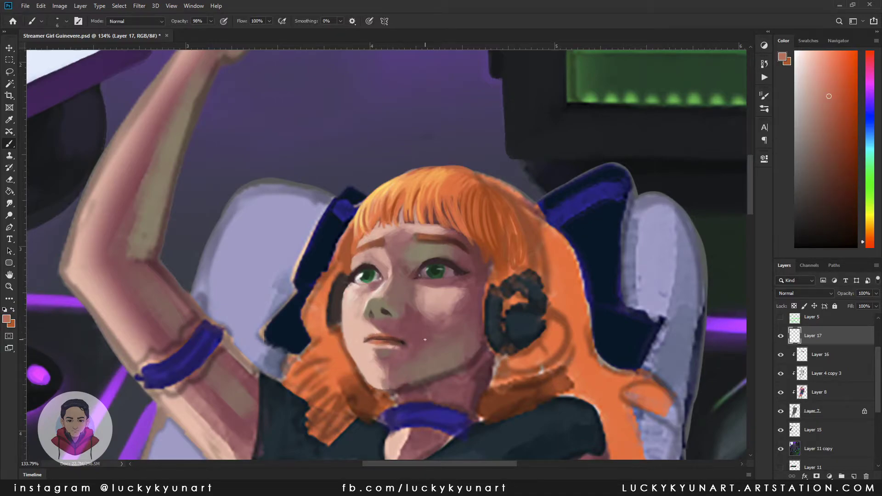
pyautogui.keyDown('alt'); pyautogui.click(375, 313); pyautogui.keyUp('alt')
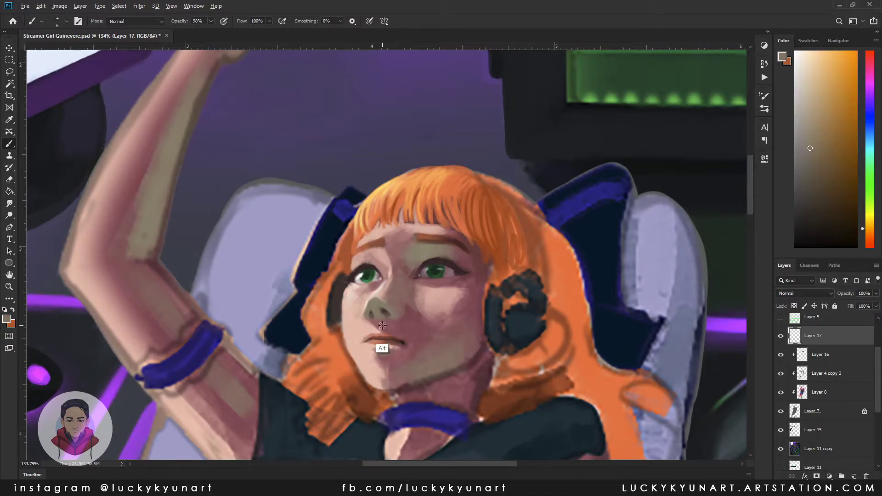
pyautogui.keyDown('alt'); pyautogui.click(397, 347); pyautogui.keyUp('alt')
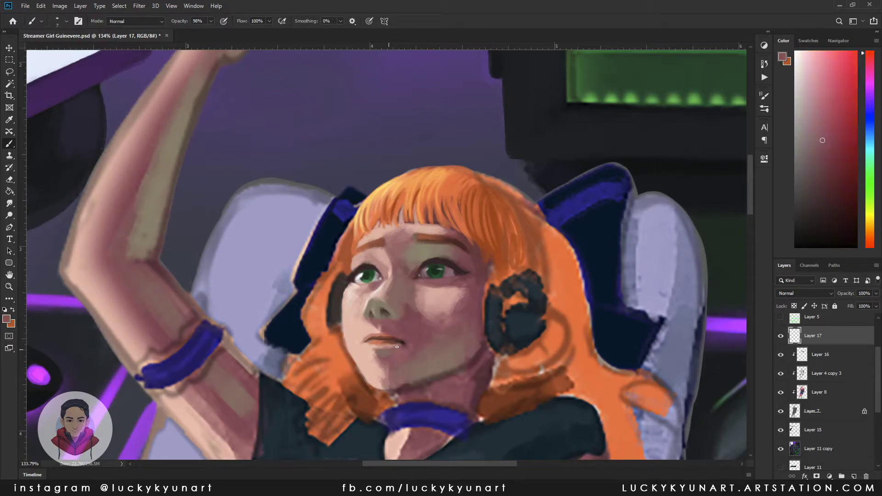
pyautogui.press('h')
pyautogui.press('h')
pyautogui.keyDown('alt'); pyautogui.click(372, 309); pyautogui.keyUp('alt')
pyautogui.keyDown('alt'); pyautogui.click(353, 317); pyautogui.keyUp('alt')
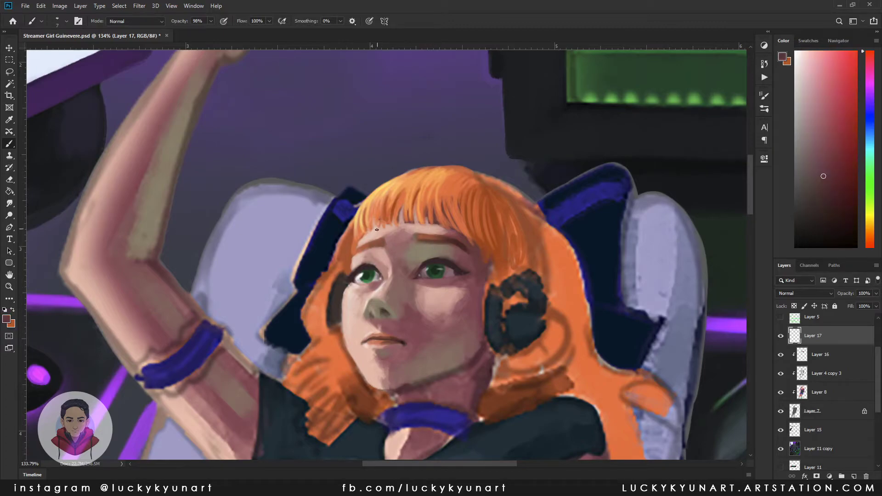
# Step: Paint more sampled orange strands over the fringe and crown, and touch up the cheek and chin skin
pyautogui.keyDown('alt'); pyautogui.click(416, 216); pyautogui.keyUp('alt')
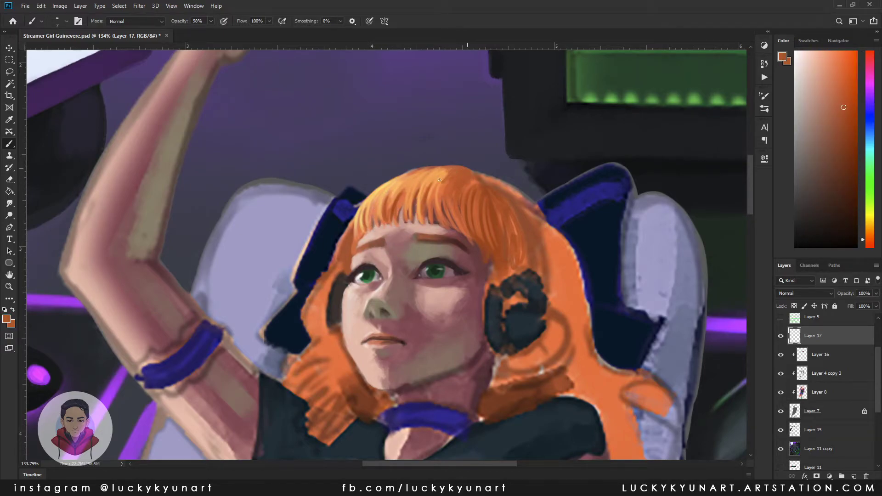
pyautogui.keyDown('alt'); pyautogui.click(453, 275); pyautogui.keyUp('alt')
pyautogui.keyDown('alt'); pyautogui.click(379, 370); pyautogui.keyUp('alt')
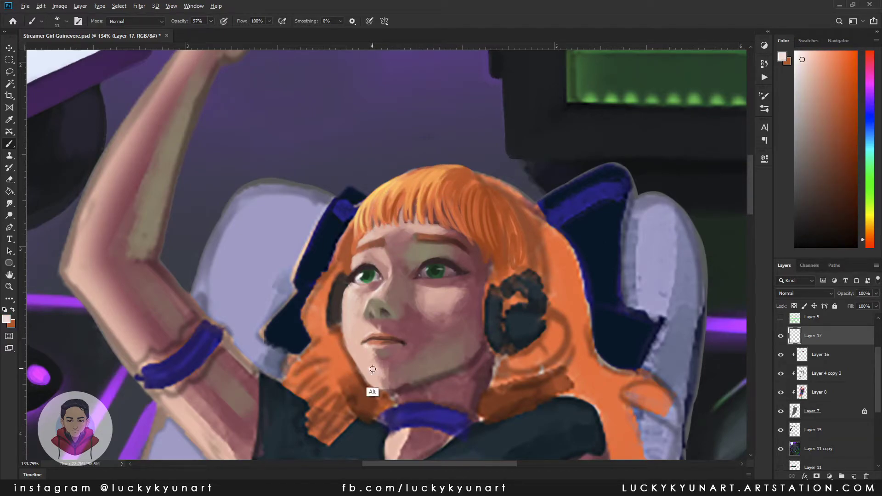
# Step: Paint fine dark eyelashes on both eyes with a small brush and soften the eyelid tones
pyautogui.press('[')
pyautogui.press('[')
pyautogui.press('[')
pyautogui.press('[')
pyautogui.keyDown('alt'); pyautogui.click(360, 271); pyautogui.keyUp('alt')
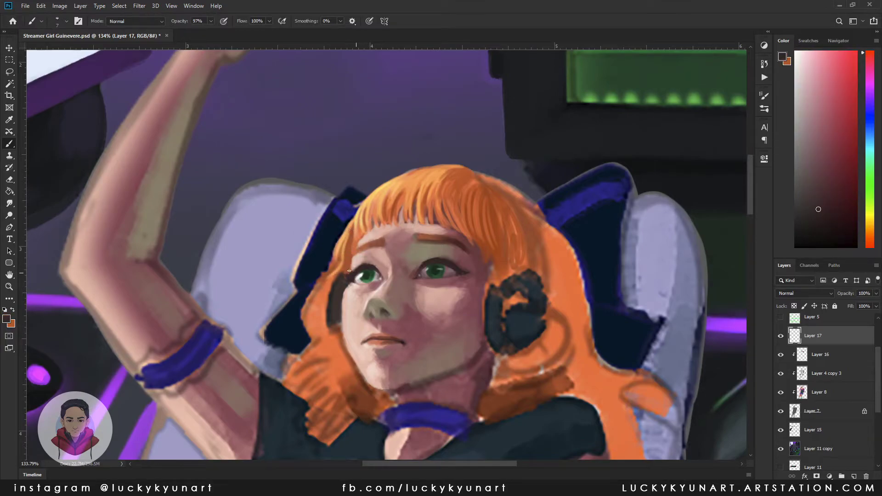
pyautogui.keyDown('alt'); pyautogui.click(435, 251); pyautogui.keyUp('alt')
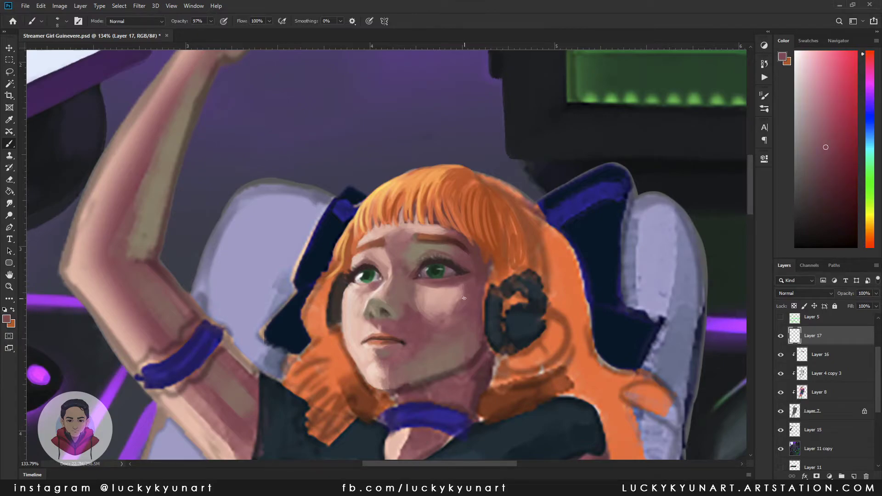
# Step: Shade the neck beneath the jaw with a sampled dark reddish tone
pyautogui.keyDown('alt'); pyautogui.click(404, 403); pyautogui.keyUp('alt')
pyautogui.press('[')
pyautogui.press('[')
pyautogui.press('[')
pyautogui.press('[')
pyautogui.press('[')
pyautogui.press('[')
pyautogui.scroll(-2, 382, 278)
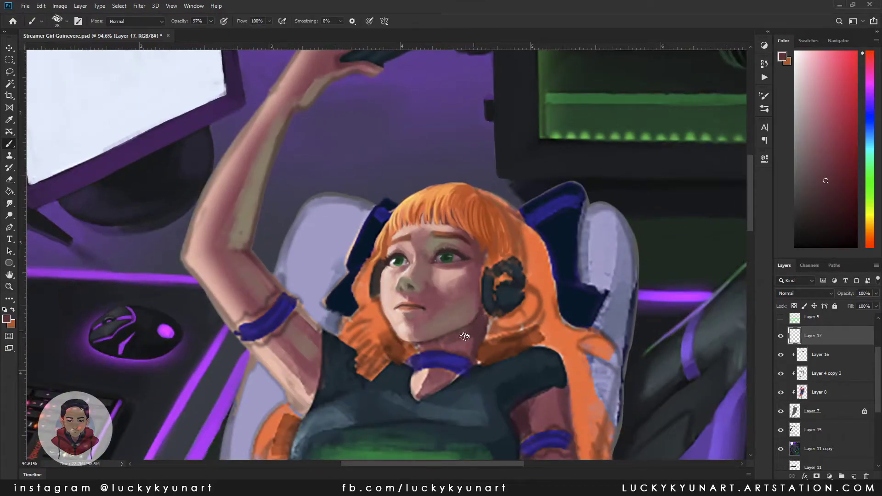
# Step: Refine the chin and jaw edge with a light pink skin tone and darken the shadow below them
pyautogui.scroll(3, 382, 278)
pyautogui.keyDown('alt'); pyautogui.click(625, 284); pyautogui.keyUp('alt')
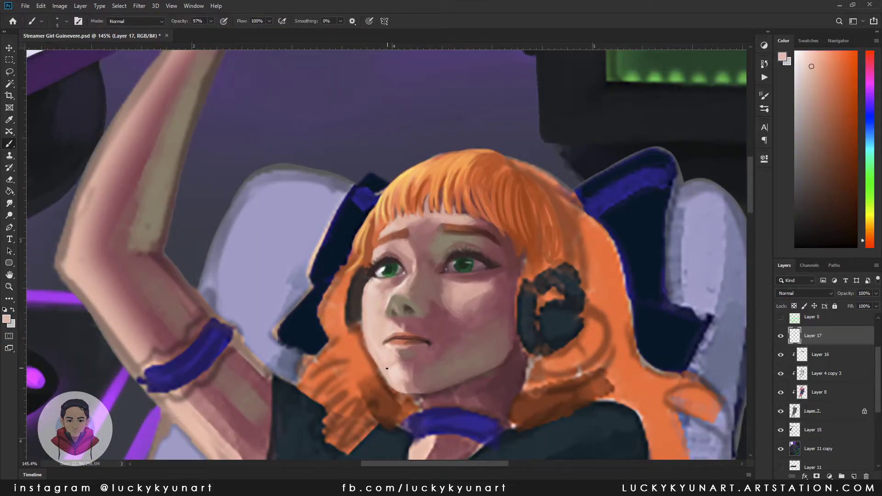
pyautogui.press(']')
pyautogui.press(']')
pyautogui.scroll(-1, 517, 353)
pyautogui.scroll(-3, 504, 365)
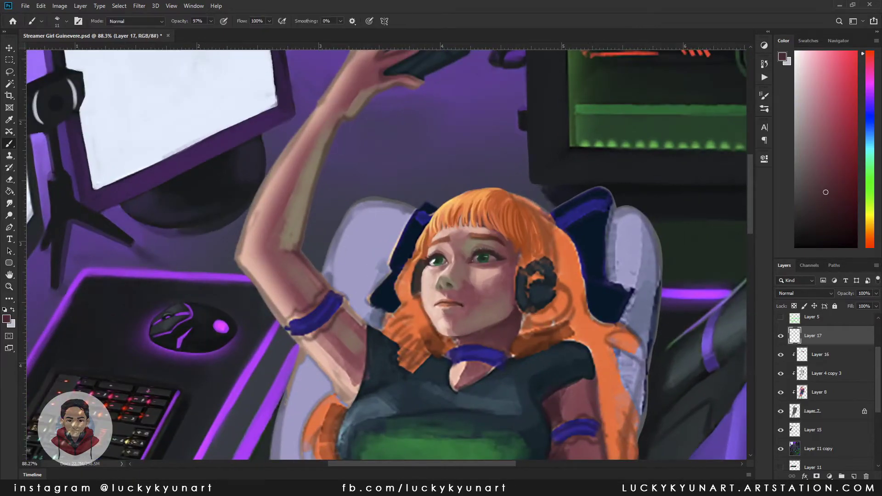
# Step: Paint yellow-orange highlight strands along the side hair and darker orange strands beside the headphone
pyautogui.scroll(2, 429, 232)
pyautogui.keyDown('alt'); pyautogui.click(408, 285); pyautogui.keyUp('alt')
pyautogui.press('[')
pyautogui.press('[')
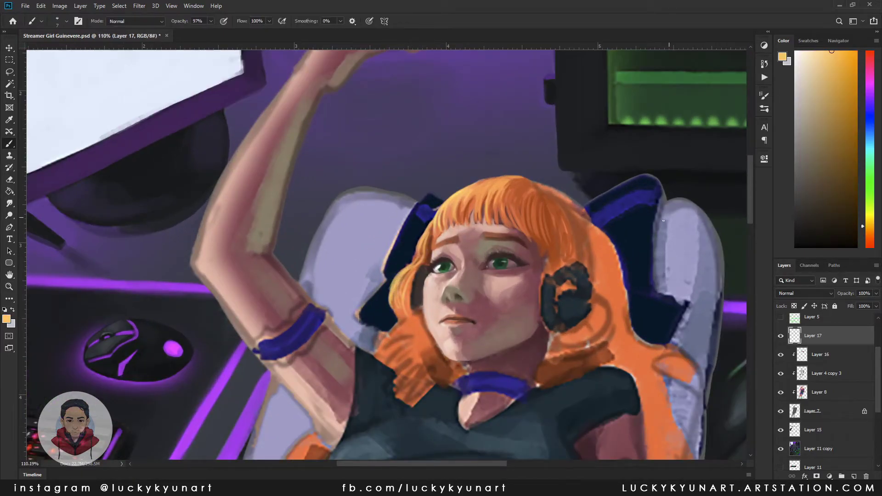
pyautogui.keyDown('alt'); pyautogui.click(541, 278); pyautogui.keyUp('alt')
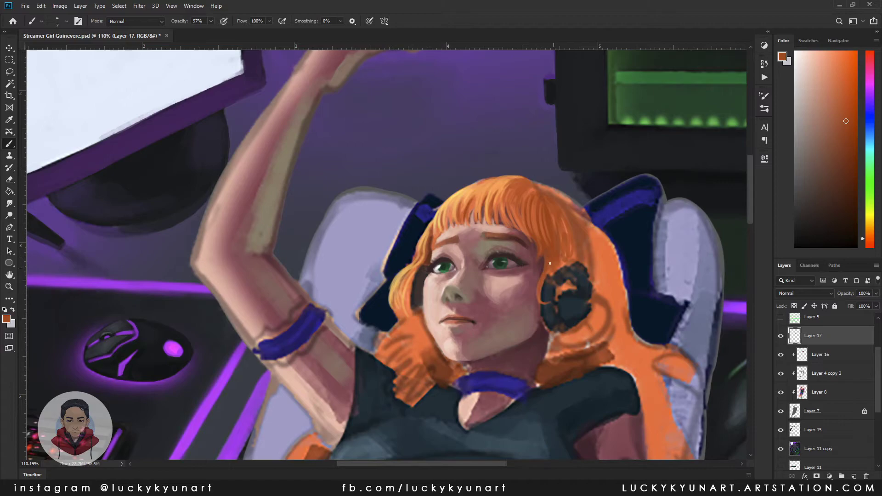
# Step: Repaint the large headphone ear cup as a solid dark oval with a sampled dark tone
pyautogui.keyDown('alt'); pyautogui.click(563, 294); pyautogui.keyUp('alt')
pyautogui.press(']')
pyautogui.press(']')
pyautogui.press(']')
pyautogui.press(']')
pyautogui.moveTo(560, 322); pyautogui.dragTo(584, 289)
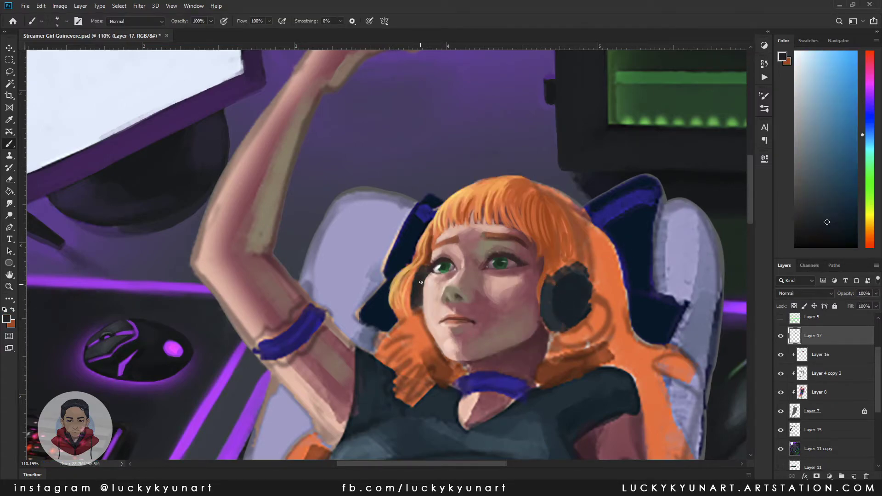
# Step: Paint bright purple rims on both headphone ear cups and add dark brown strands to the crown hair
pyautogui.keyDown('alt'); pyautogui.click(408, 301); pyautogui.keyUp('alt')
pyautogui.moveTo(549, 322)
pyautogui.mouseDown()
pyautogui.moveTo(541, 293)
pyautogui.moveTo(569, 271)
pyautogui.moveTo(585, 275)
pyautogui.mouseUp()
pyautogui.press('[')
pyautogui.press('[')
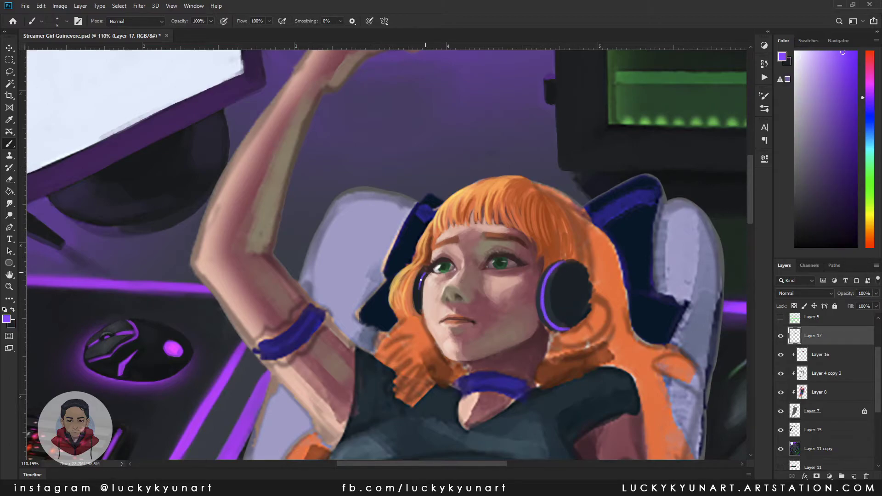
pyautogui.keyDown('alt'); pyautogui.click(521, 190); pyautogui.keyUp('alt')
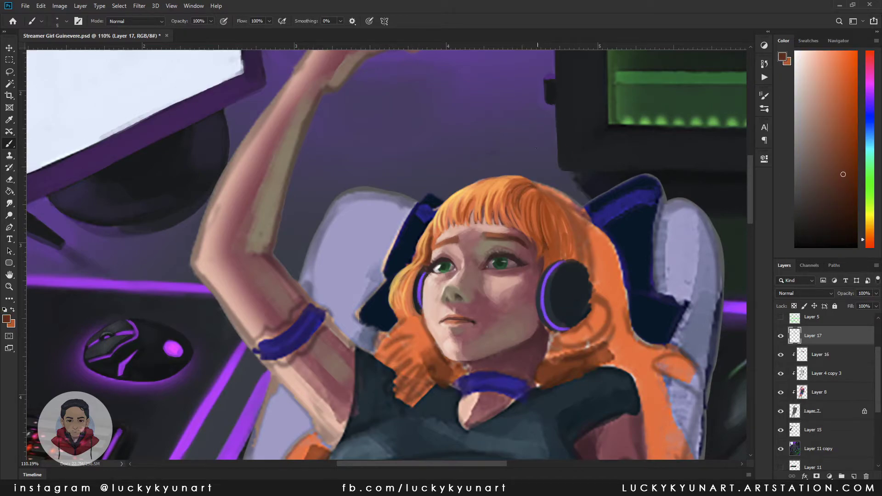
# Step: Merge the figure layers from Layer 17 down to Layer 7 into a single layer
pyautogui.press('r')
pyautogui.keyDown('alt'); pyautogui.click(443, 280); pyautogui.keyUp('alt')
pyautogui.keyDown('shift'); pyautogui.click(837, 400); pyautogui.keyUp('shift')
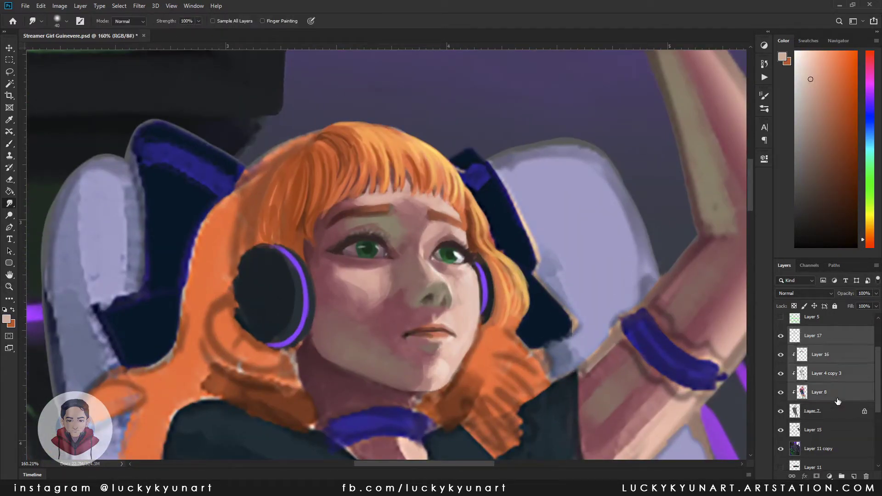
pyautogui.hotkey('ctrl', 'e')
# Step: Refine the nose and mouth with sampled skin tones and add fine lashes to the far eye
pyautogui.press('b')
pyautogui.keyDown('alt'); pyautogui.click(418, 291); pyautogui.keyUp('alt')
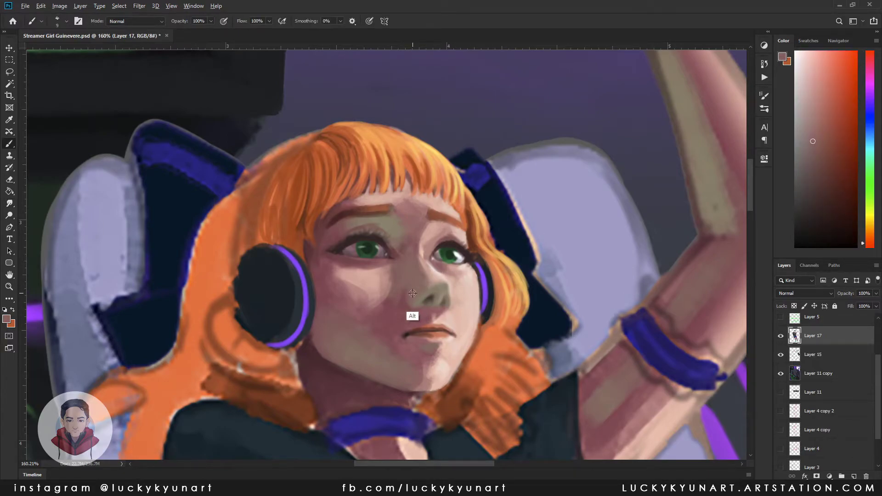
pyautogui.keyDown('alt'); pyautogui.click(432, 260); pyautogui.keyUp('alt')
pyautogui.keyDown('alt'); pyautogui.click(454, 239); pyautogui.keyUp('alt')
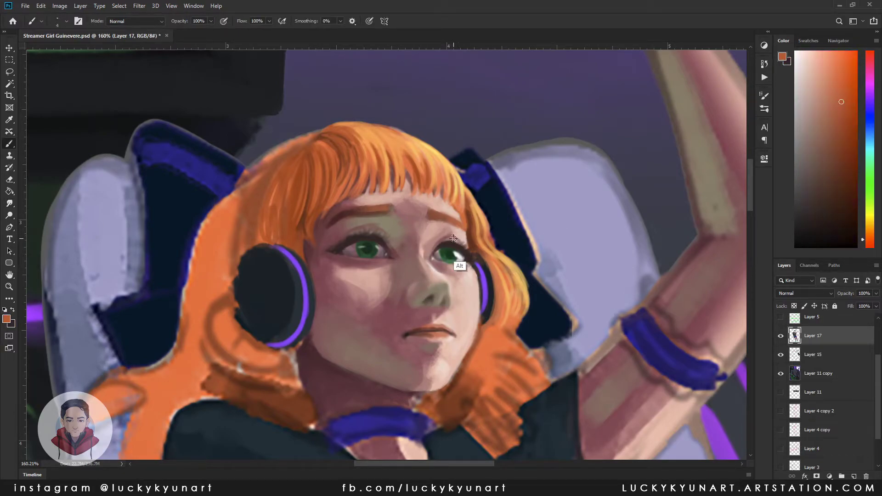
pyautogui.keyDown('alt'); pyautogui.click(392, 281); pyautogui.keyUp('alt')
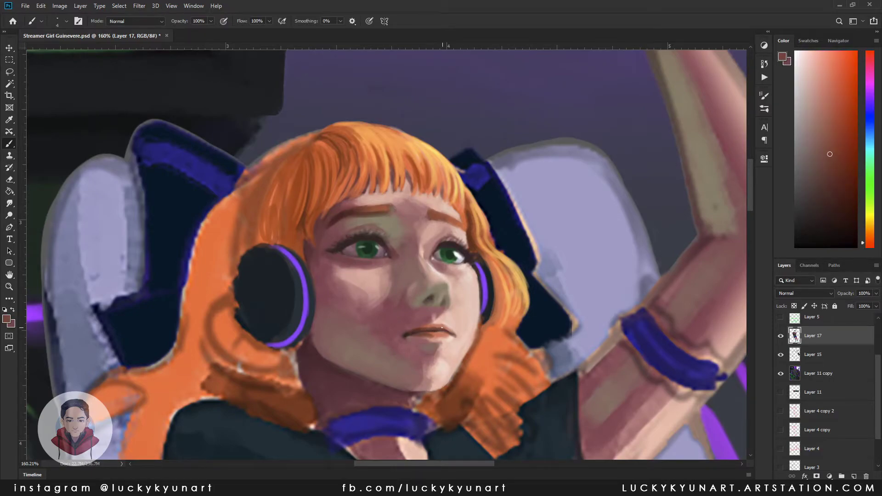
pyautogui.keyDown('alt'); pyautogui.click(427, 326); pyautogui.keyUp('alt')
pyautogui.keyDown('alt'); pyautogui.click(448, 262); pyautogui.keyUp('alt')
pyautogui.keyDown('alt'); pyautogui.click(434, 277); pyautogui.keyUp('alt')
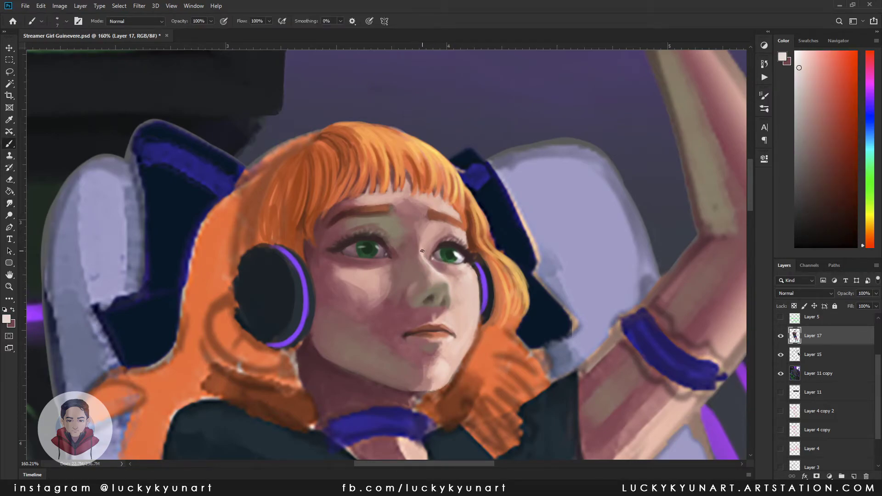
# Step: Flip the canvas back and paint dark-orange strands through the crown and beside the large ear cup
pyautogui.hotkey('ctrl', 'shift', 'h')
pyautogui.keyDown('alt'); pyautogui.click(472, 147); pyautogui.keyUp('alt')
pyautogui.keyDown('alt'); pyautogui.click(602, 148); pyautogui.keyUp('alt')
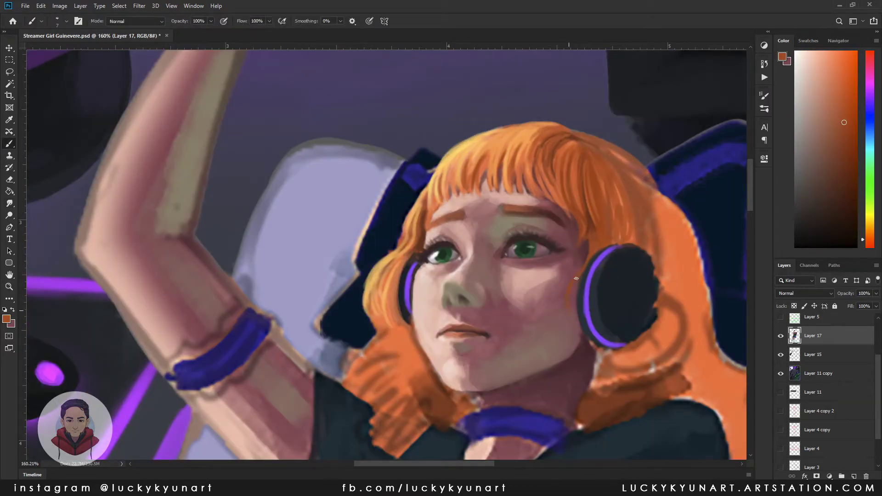
# Step: Add a purple accent at the outer eye corner, yellow fringe highlights, and sampled skin tones on the cheek
pyautogui.keyDown('alt'); pyautogui.click(592, 259); pyautogui.keyUp('alt')
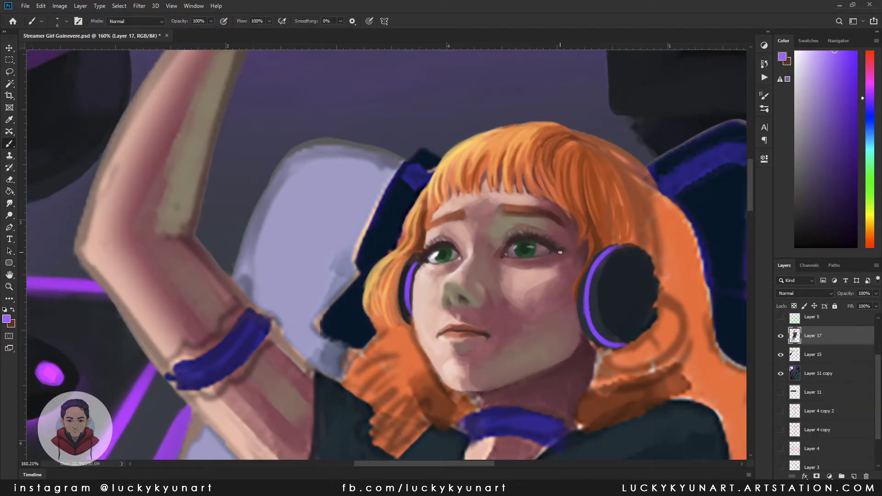
pyautogui.keyDown('alt'); pyautogui.click(432, 225); pyautogui.keyUp('alt')
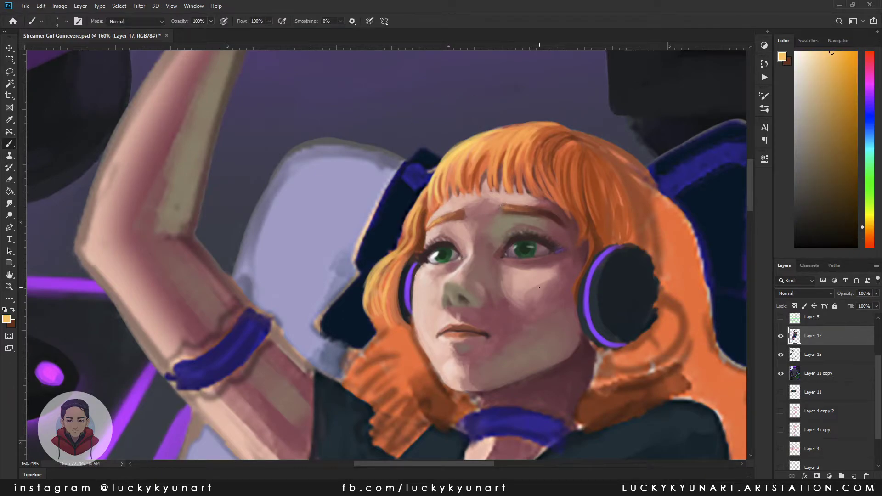
pyautogui.keyDown('alt'); pyautogui.click(529, 284); pyautogui.keyUp('alt')
pyautogui.keyDown('alt'); pyautogui.click(506, 282); pyautogui.keyUp('alt')
pyautogui.press('x')
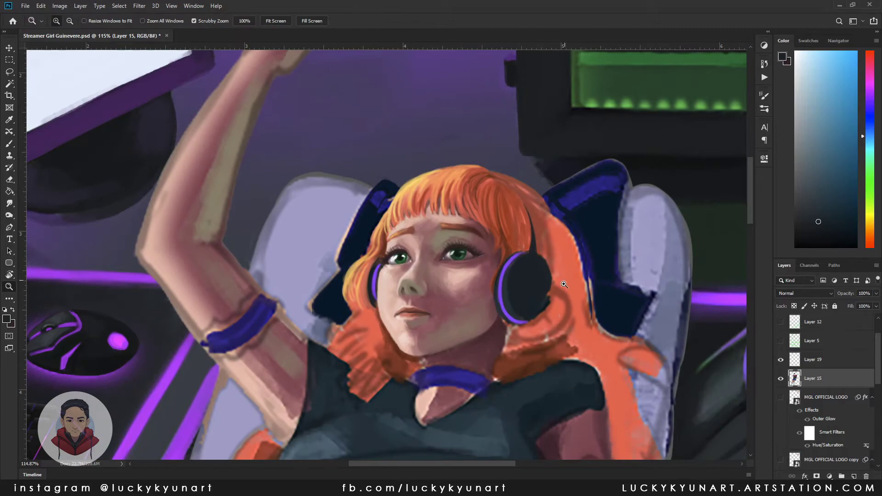
# Step: Smooth the shading on the shirt's chest and shoulders with sampled dark and light blue-gray tones
pyautogui.keyDown('alt'); pyautogui.click(443, 334); pyautogui.keyUp('alt')
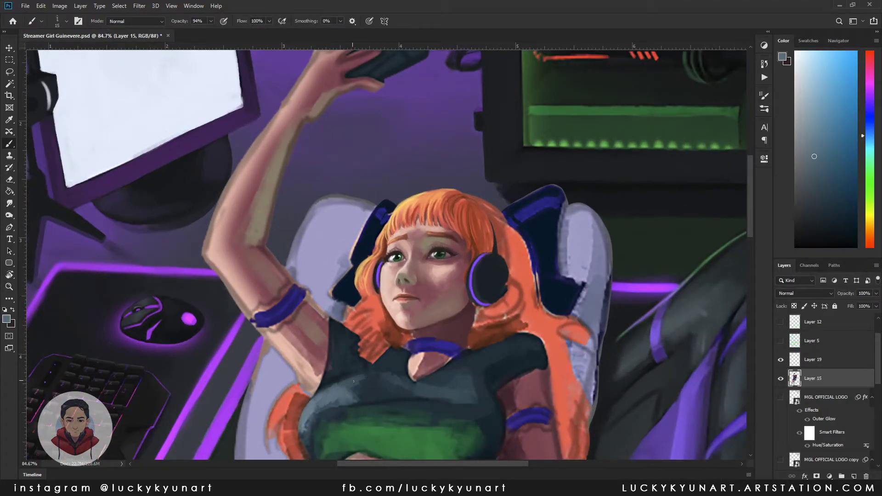
pyautogui.press('z')
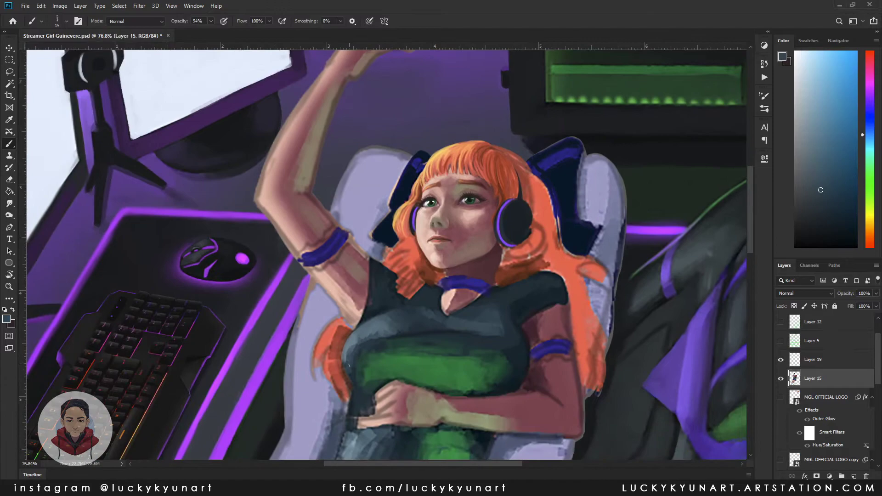
pyautogui.keyDown('alt'); pyautogui.click(360, 367); pyautogui.keyUp('alt')
pyautogui.moveTo(353, 339); pyautogui.dragTo(395, 310)
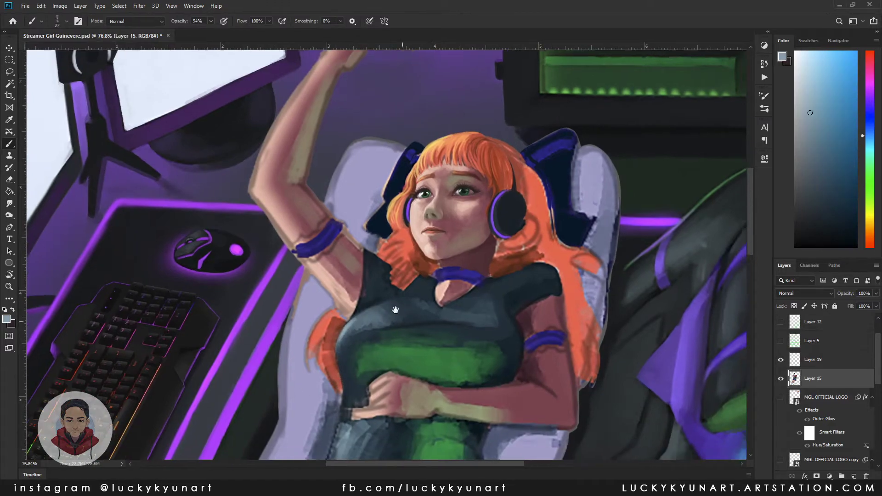
pyautogui.scroll(-2, 395, 310)
pyautogui.keyDown('alt'); pyautogui.click(381, 267); pyautogui.keyUp('alt')
pyautogui.keyDown('alt'); pyautogui.click(401, 247); pyautogui.keyUp('alt')
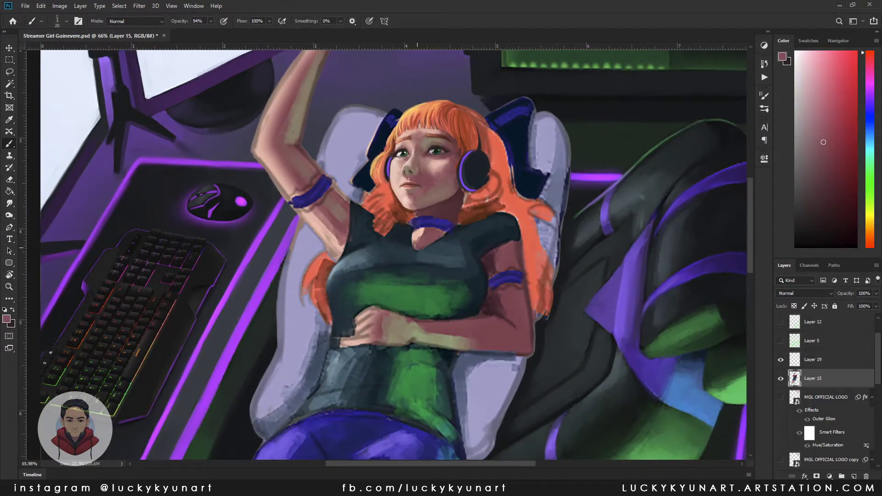
# Step: Refine the shirt around the neckline and above the green chest stripe with sampled near-black blue and dark green
pyautogui.press('[')
pyautogui.keyDown('alt'); pyautogui.click(360, 222); pyautogui.keyUp('alt')
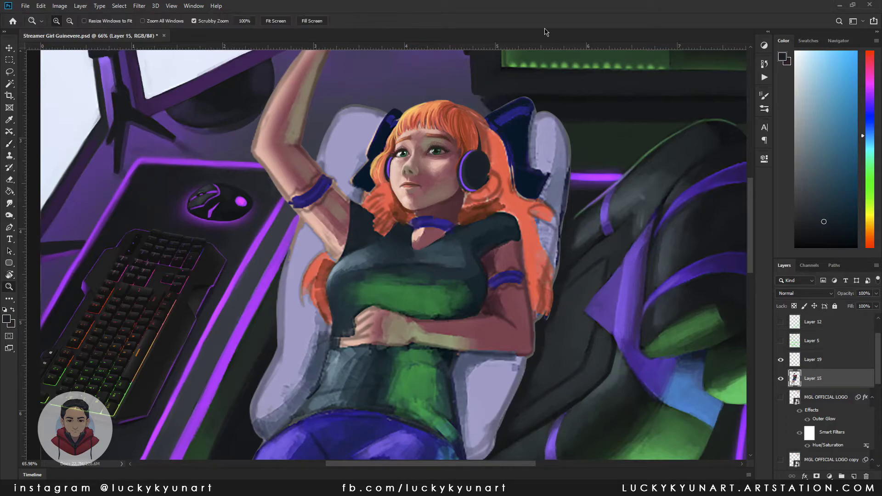
pyautogui.scroll(2, 485, 292)
pyautogui.keyDown('alt'); pyautogui.click(485, 292); pyautogui.keyUp('alt')
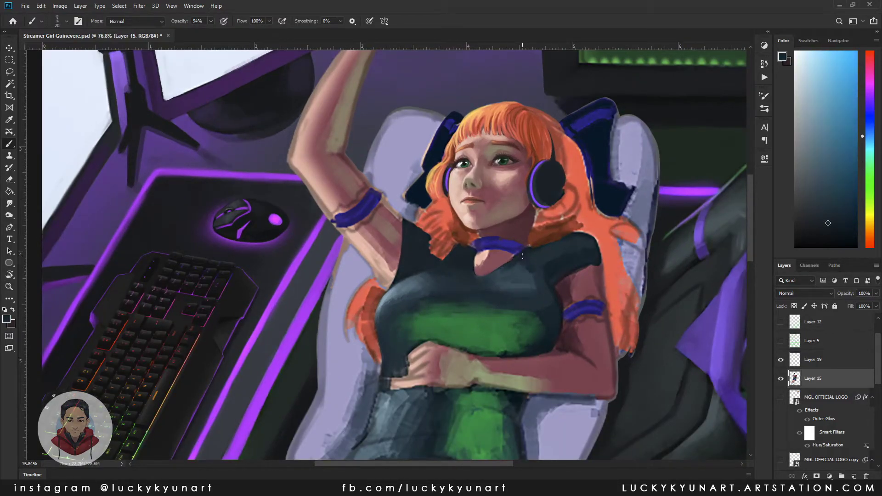
pyautogui.keyDown('alt'); pyautogui.click(515, 307); pyautogui.keyUp('alt')
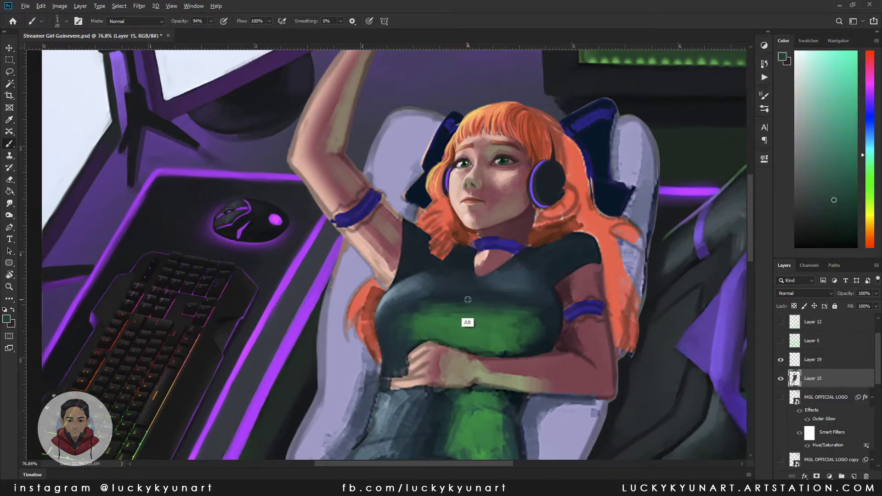
# Step: Set the brush opacity to 100% and define the edges of the green chest stripe with a small dark-green brush
pyautogui.scroll(-1, 503, 294)
pyautogui.press('0')
pyautogui.press('[')
pyautogui.keyDown('alt'); pyautogui.click(412, 262); pyautogui.keyUp('alt')
pyautogui.press('[')
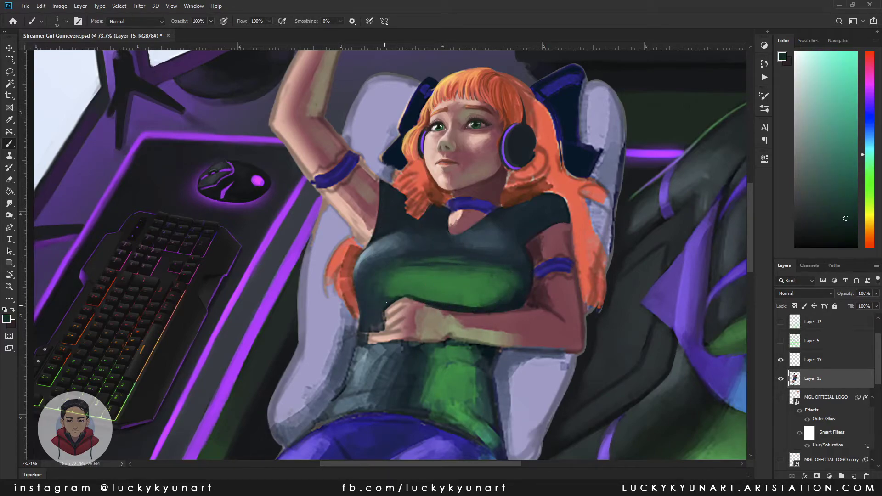
# Step: Blend the shirt's waist below the forearm with sampled blue-gray tones and sample dark red from the shaded upper arm
pyautogui.keyDown('alt'); pyautogui.click(359, 297); pyautogui.keyUp('alt')
pyautogui.moveTo(359, 297)
pyautogui.mouseDown()
pyautogui.moveTo(362, 368)
pyautogui.moveTo(396, 346)
pyautogui.moveTo(386, 382)
pyautogui.mouseUp()
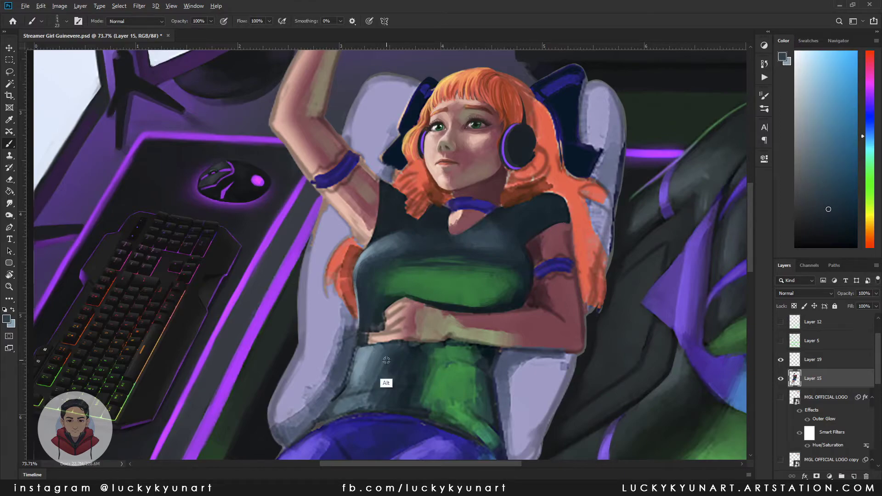
pyautogui.scroll(-1, 384, 374)
pyautogui.press(']')
pyautogui.press(']')
pyautogui.press(']')
pyautogui.keyDown('alt'); pyautogui.click(524, 271); pyautogui.keyUp('alt')
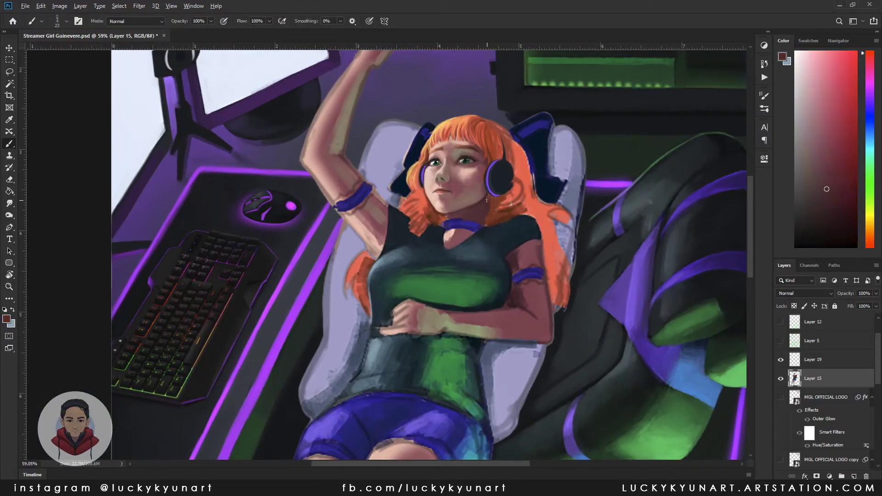
# Step: Block in large dark-orange curls over both shoulders, covering parts of the shirt and sleeve
pyautogui.keyDown('alt'); pyautogui.click(507, 202); pyautogui.keyUp('alt')
pyautogui.keyDown('alt'); pyautogui.click(487, 216); pyautogui.keyUp('alt')
pyautogui.moveTo(480, 230); pyautogui.dragTo(526, 241)
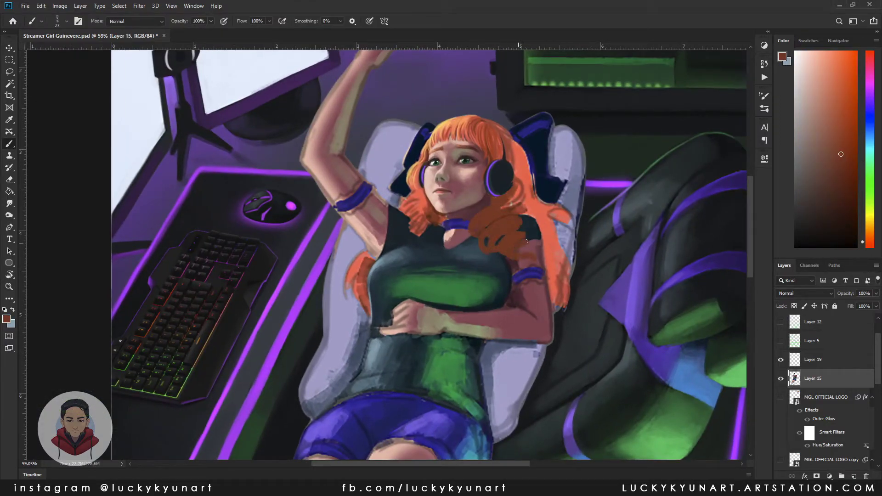
pyautogui.moveTo(421, 219); pyautogui.dragTo(404, 243)
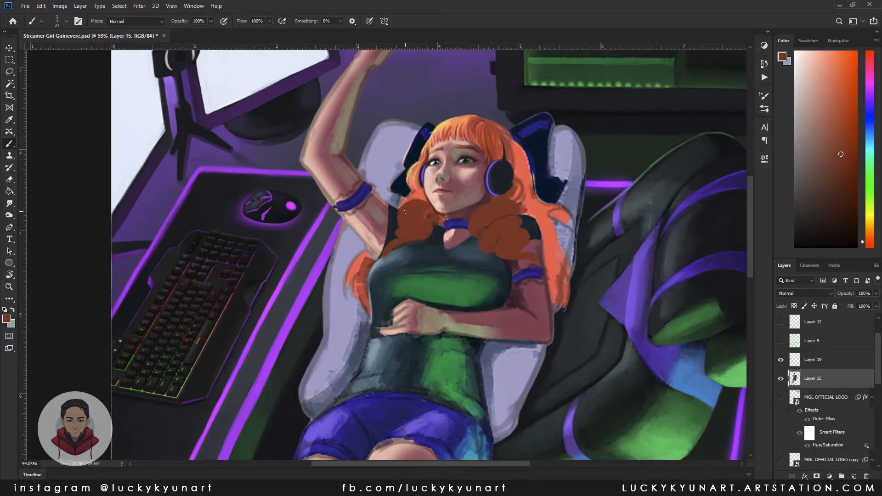
# Step: Touch up the cheek beside the large ear cup with sampled purple and skin tones
pyautogui.press('[')
pyautogui.press('[')
pyautogui.press('[')
pyautogui.scroll(3, 475, 186)
pyautogui.keyDown('alt'); pyautogui.click(482, 177); pyautogui.keyUp('alt')
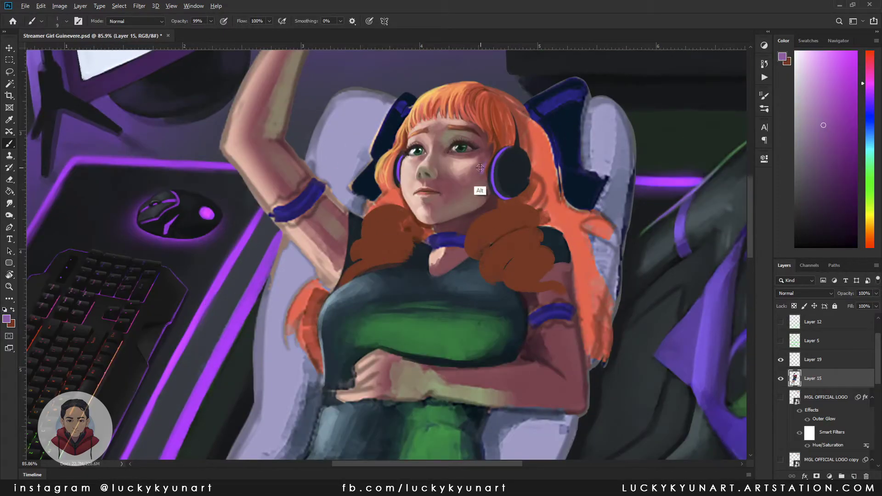
pyautogui.press(']')
pyautogui.press(']')
pyautogui.press(']')
pyautogui.press(']')
pyautogui.keyDown('alt'); pyautogui.click(455, 199); pyautogui.keyUp('alt')
# Step: Set the brush opacity to 100%, cover the hair behind the large ear cup in dark orange, and sample the dark headband color
pyautogui.press('0')
pyautogui.keyDown('alt'); pyautogui.click(528, 192); pyautogui.keyUp('alt')
pyautogui.moveTo(501, 195)
pyautogui.mouseDown()
pyautogui.moveTo(536, 199)
pyautogui.moveTo(549, 215)
pyautogui.moveTo(529, 141)
pyautogui.mouseUp()
pyautogui.keyDown('alt'); pyautogui.click(519, 148); pyautogui.keyUp('alt')
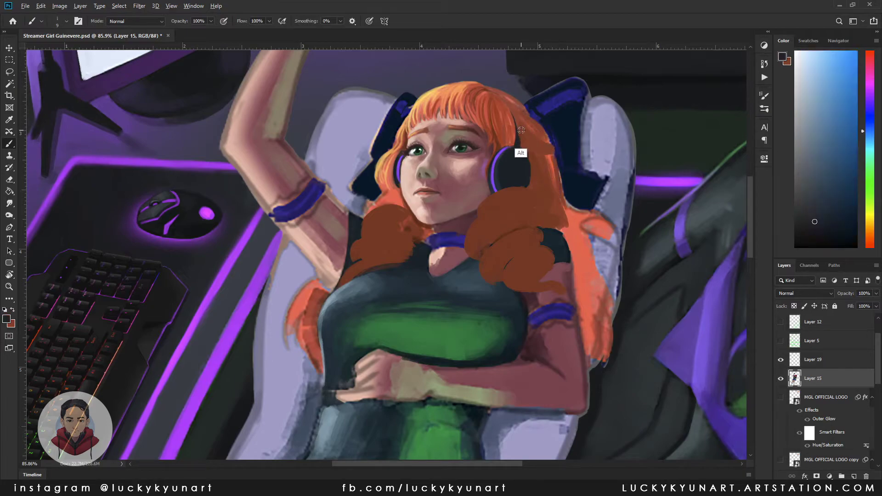
# Step: Paint lighter orange bands across the curls on both shoulders to shape them into spiral ringlets
pyautogui.press(']')
pyautogui.press(']')
pyautogui.press(']')
pyautogui.moveTo(507, 193)
pyautogui.mouseDown()
pyautogui.moveTo(483, 206)
pyautogui.moveTo(473, 228)
pyautogui.moveTo(518, 205)
pyautogui.moveTo(492, 222)
pyautogui.moveTo(522, 267)
pyautogui.mouseUp()
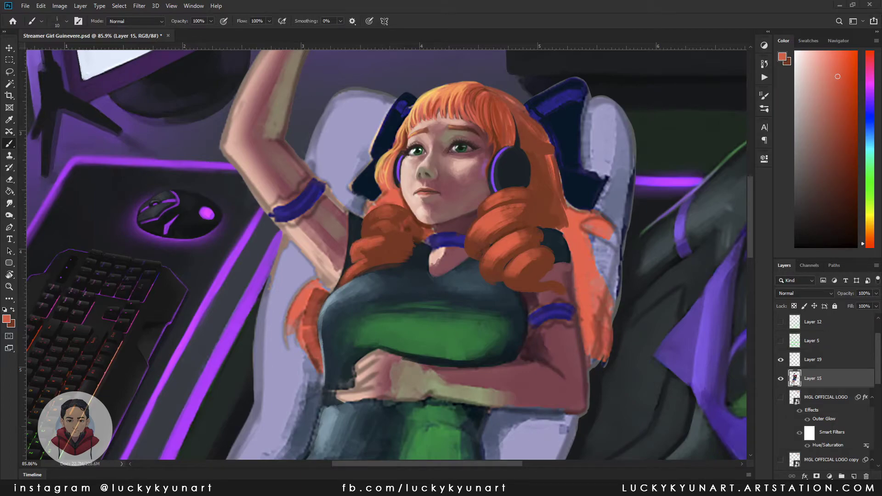
pyautogui.keyDown('alt'); pyautogui.click(361, 227); pyautogui.keyUp('alt')
pyautogui.hscroll(-2, 451, 218)
pyautogui.keyDown('alt'); pyautogui.click(455, 232); pyautogui.keyUp('alt')
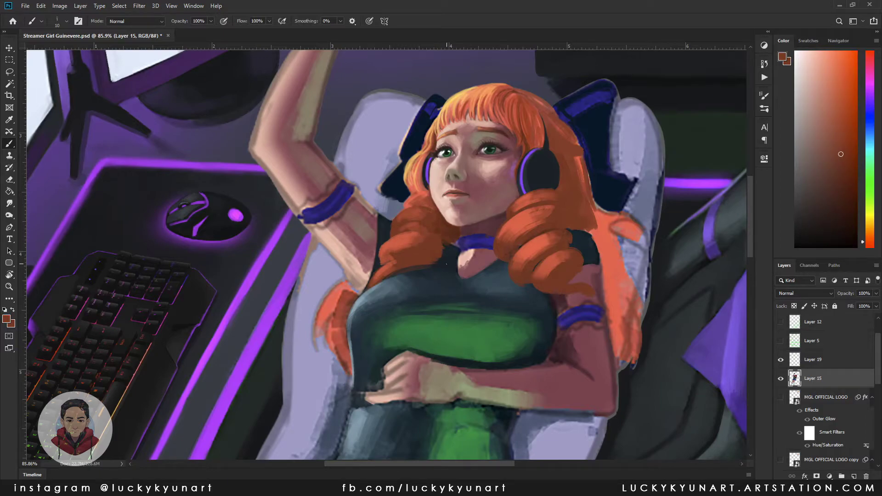
# Step: Add yellow-orange highlights and dark-brown shadow strands to the ringlet beside the raised arm
pyautogui.keyDown('alt'); pyautogui.click(414, 165); pyautogui.keyUp('alt')
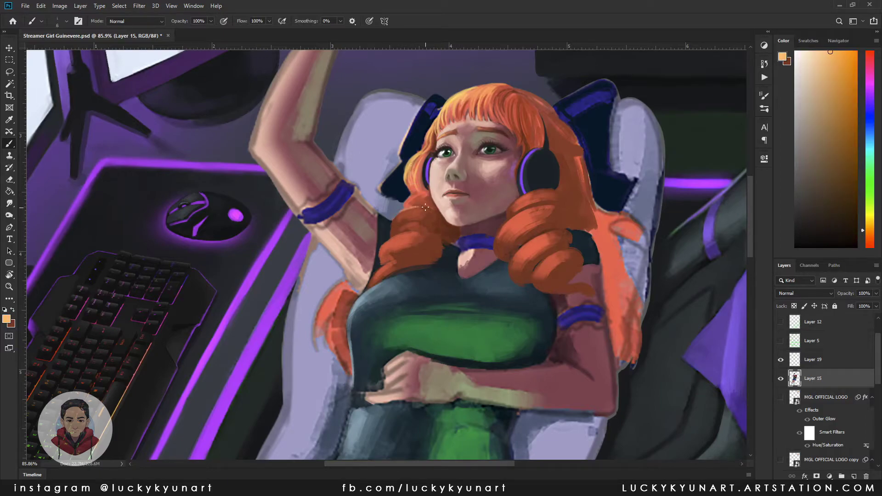
pyautogui.keyDown('alt'); pyautogui.click(366, 291); pyautogui.keyUp('alt')
pyautogui.keyDown('alt'); pyautogui.click(423, 203); pyautogui.keyUp('alt')
pyautogui.keyDown('alt'); pyautogui.click(429, 238); pyautogui.keyUp('alt')
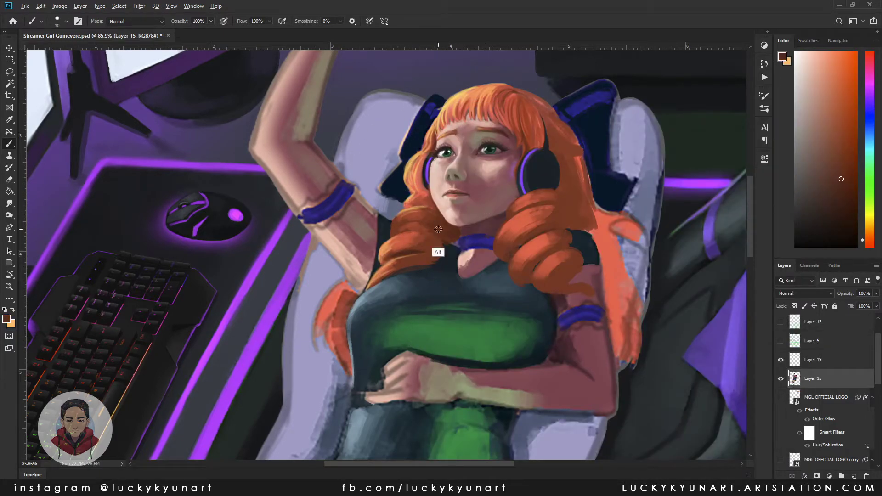
pyautogui.keyDown('alt'); pyautogui.click(435, 260); pyautogui.keyUp('alt')
pyautogui.keyDown('alt'); pyautogui.click(390, 265); pyautogui.keyUp('alt')
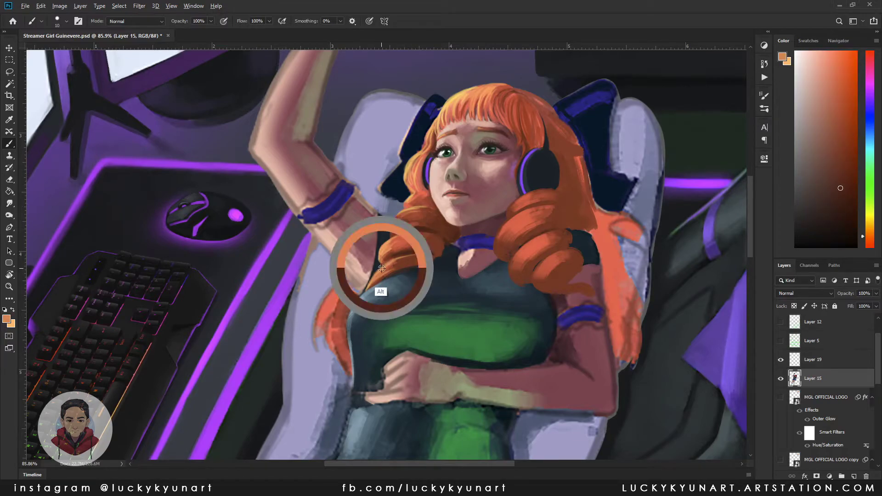
pyautogui.keyDown('alt'); pyautogui.click(410, 253); pyautogui.keyUp('alt')
# Step: Paint purple accents along the face edge between the outer eye corner and the large ear cup
pyautogui.scroll(5, 430, 205)
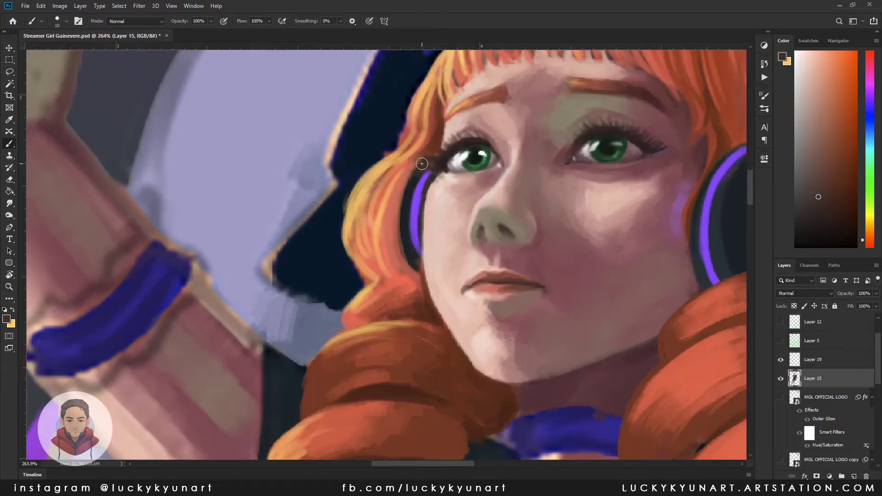
pyautogui.scroll(-6, 419, 161)
pyautogui.keyDown('alt'); pyautogui.click(497, 197); pyautogui.keyUp('alt')
pyautogui.keyDown('alt'); pyautogui.click(383, 317); pyautogui.keyUp('alt')
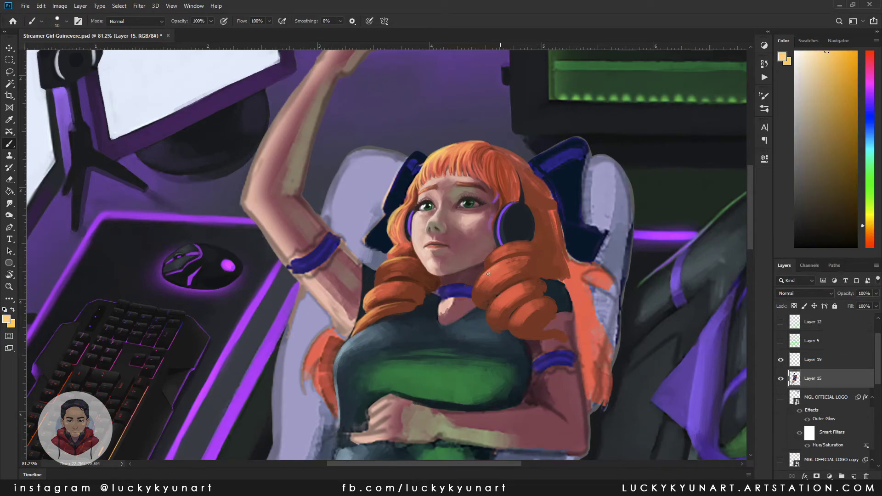
# Step: Paint light-orange highlight strands on the upper coils of the ringlet below the large ear cup
pyautogui.keyDown('alt'); pyautogui.click(481, 287); pyautogui.keyUp('alt')
pyautogui.keyDown('alt'); pyautogui.click(483, 282); pyautogui.keyUp('alt')
pyautogui.keyDown('alt'); pyautogui.click(481, 278); pyautogui.keyUp('alt')
pyautogui.keyDown('alt'); pyautogui.click(484, 281); pyautogui.keyUp('alt')
pyautogui.keyDown('alt'); pyautogui.click(493, 258); pyautogui.keyUp('alt')
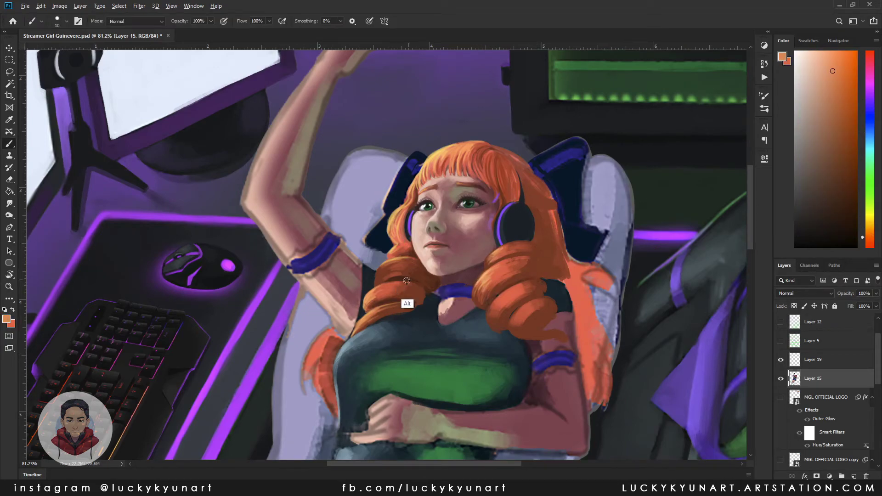
# Step: Shape the middle and lower coils of the ringlet below the large ear cup with sampled orange and dark-brown strands
pyautogui.keyDown('alt'); pyautogui.click(405, 302); pyautogui.keyUp('alt')
pyautogui.keyDown('alt'); pyautogui.click(537, 277); pyautogui.keyUp('alt')
pyautogui.keyDown('alt'); pyautogui.click(534, 285); pyautogui.keyUp('alt')
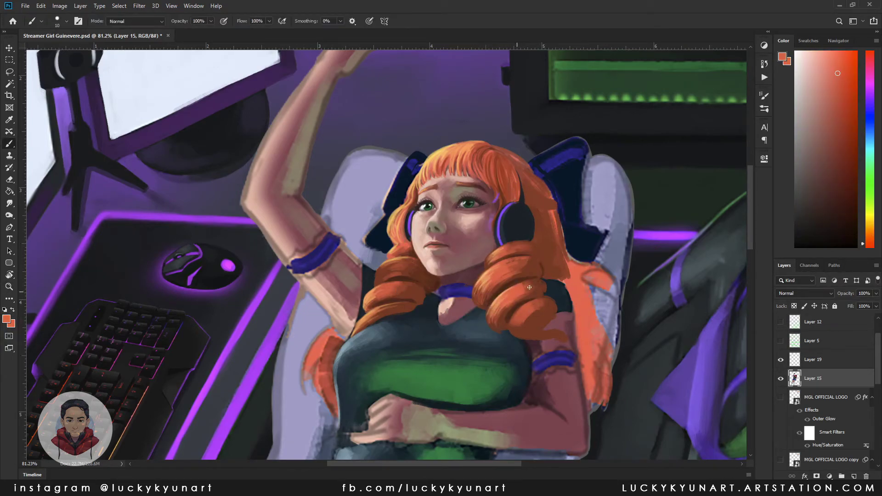
pyautogui.keyDown('alt'); pyautogui.click(500, 302); pyautogui.keyUp('alt')
pyautogui.keyDown('alt'); pyautogui.click(519, 319); pyautogui.keyUp('alt')
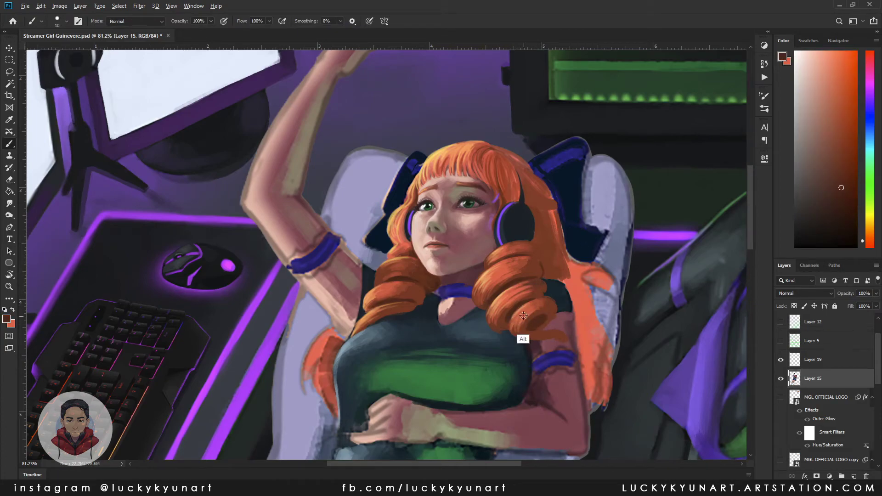
# Step: Draw a curled tip on the large ringlet and add olive-yellow highlights along its lower coils
pyautogui.scroll(1, 543, 317)
pyautogui.moveTo(529, 339); pyautogui.dragTo(558, 339)
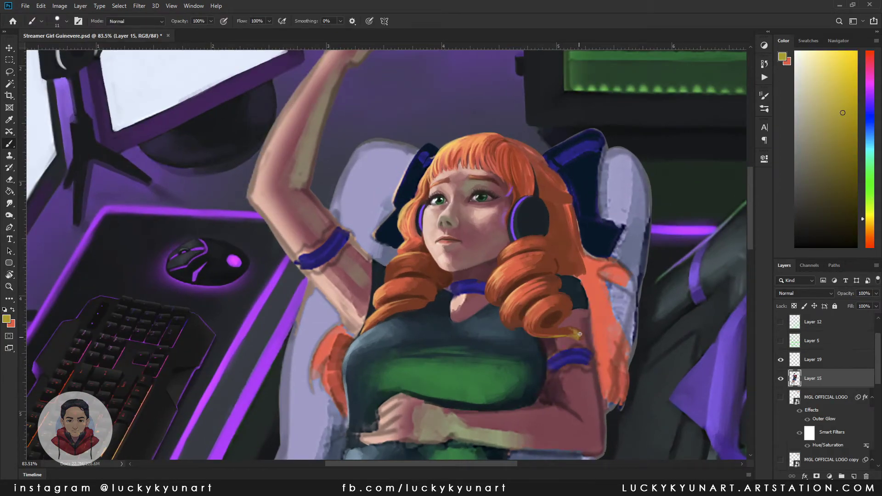
pyautogui.keyDown('alt'); pyautogui.click(541, 329); pyautogui.keyUp('alt')
pyautogui.keyDown('alt'); pyautogui.click(561, 299); pyautogui.keyUp('alt')
pyautogui.keyDown('alt'); pyautogui.click(559, 278); pyautogui.keyUp('alt')
# Step: Paint sampled orange and dark-brown strands through the long hair behind the large ear cup
pyautogui.press(']')
pyautogui.press(']')
pyautogui.press(']')
pyautogui.press('[')
pyautogui.press('[')
pyautogui.keyDown('alt'); pyautogui.click(572, 266); pyautogui.keyUp('alt')
pyautogui.keyDown('alt'); pyautogui.click(560, 232); pyautogui.keyUp('alt')
pyautogui.keyDown('alt'); pyautogui.click(579, 271); pyautogui.keyUp('alt')
pyautogui.keyDown('alt'); pyautogui.click(556, 252); pyautogui.keyUp('alt')
pyautogui.keyDown('alt'); pyautogui.click(554, 225); pyautogui.keyUp('alt')
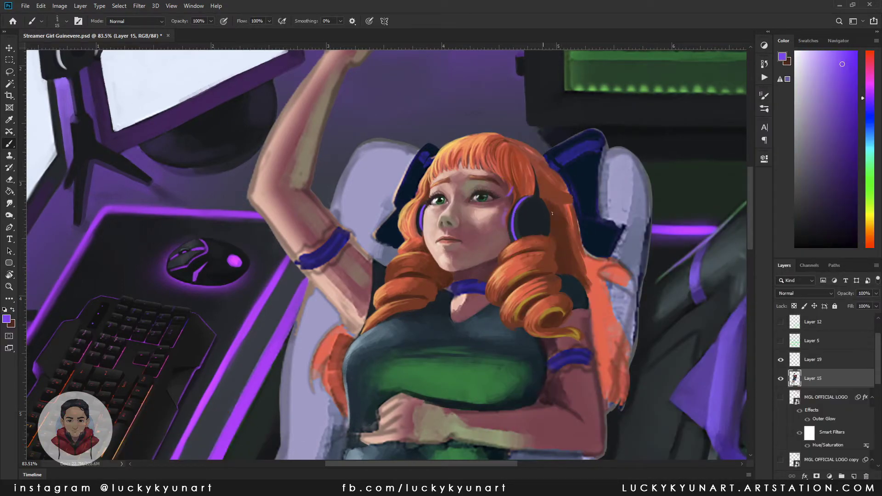
# Step: Add fine purple reflected-light strands to the hair around the back of the large ear cup
pyautogui.keyDown('alt'); pyautogui.click(567, 229); pyautogui.keyUp('alt')
pyautogui.press('[')
pyautogui.press('[')
pyautogui.press('[')
pyautogui.press('[')
pyautogui.keyDown('alt'); pyautogui.click(558, 207); pyautogui.keyUp('alt')
pyautogui.keyDown('alt'); pyautogui.click(550, 187); pyautogui.keyUp('alt')
pyautogui.keyDown('alt'); pyautogui.click(565, 225); pyautogui.keyUp('alt')
pyautogui.moveTo(546, 200); pyautogui.dragTo(558, 177)
# Step: Extend the long dark-orange hair down beside the sleeve and over the outer edge of the upper arm
pyautogui.press(']')
pyautogui.press(']')
pyautogui.press(']')
pyautogui.keyDown('alt'); pyautogui.click(585, 252); pyautogui.keyUp('alt')
pyautogui.moveTo(592, 285); pyautogui.dragTo(599, 367)
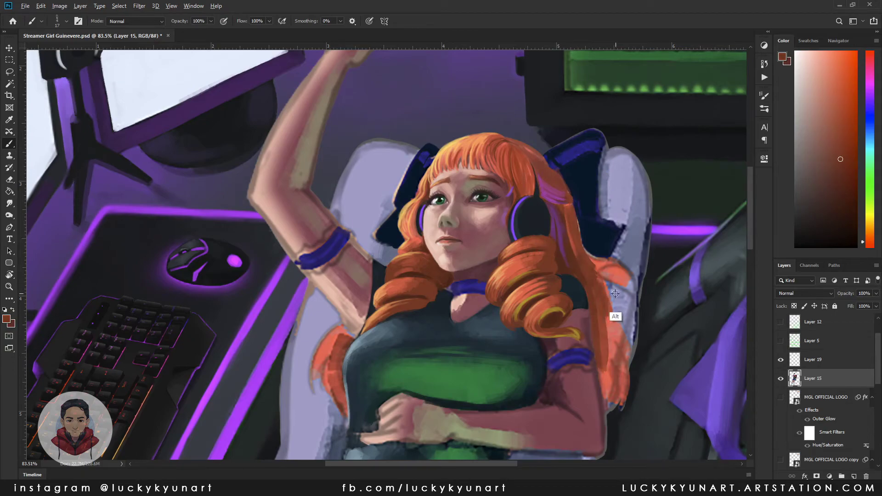
# Step: Repaint the chair back behind the long hair in smooth lavender, from the headrest down to the lower side
pyautogui.keyDown('alt'); pyautogui.click(632, 294); pyautogui.keyUp('alt')
pyautogui.moveTo(630, 299); pyautogui.dragTo(633, 365)
pyautogui.moveTo(625, 238)
pyautogui.mouseDown()
pyautogui.moveTo(639, 252)
pyautogui.moveTo(658, 221)
pyautogui.moveTo(641, 173)
pyautogui.mouseUp()
pyautogui.keyDown('alt'); pyautogui.click(641, 257); pyautogui.keyUp('alt')
# Step: Clean the edge between the large bow and the headrest with sampled navy and gray-lavender
pyautogui.press(']')
pyautogui.keyDown('alt'); pyautogui.click(593, 216); pyautogui.keyUp('alt')
pyautogui.moveTo(604, 216)
pyautogui.mouseDown()
pyautogui.moveTo(602, 138)
pyautogui.moveTo(600, 212)
pyautogui.mouseUp()
pyautogui.press('[')
pyautogui.moveTo(602, 156); pyautogui.dragTo(604, 211)
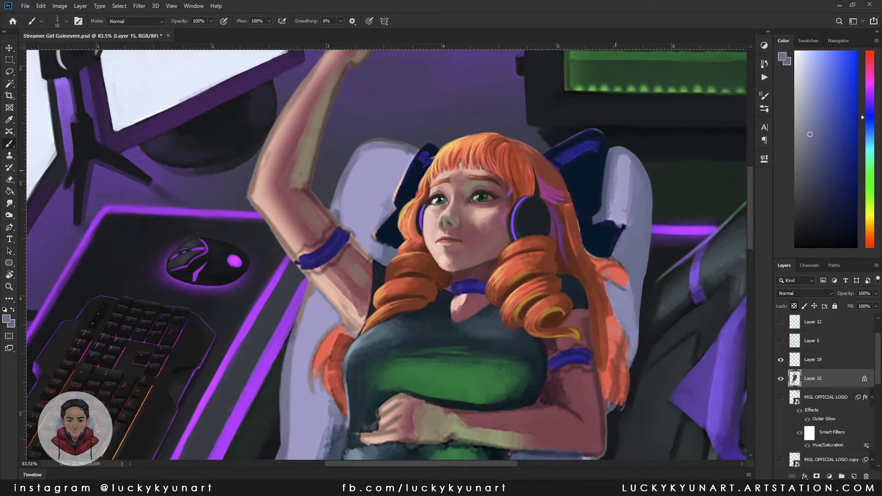
# Step: Shade the headrest beside the large bow and add purple and green rim light along its outer edge
pyautogui.moveTo(629, 157); pyautogui.dragTo(628, 175)
pyautogui.keyDown('alt'); pyautogui.click(641, 176); pyautogui.keyUp('alt')
pyautogui.keyDown('alt'); pyautogui.click(648, 237); pyautogui.keyUp('alt')
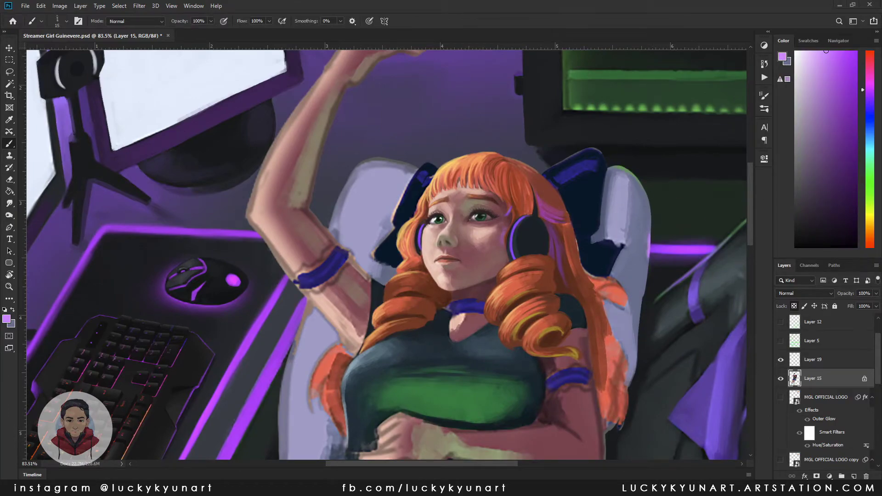
pyautogui.keyDown('alt'); pyautogui.click(647, 109); pyautogui.keyUp('alt')
pyautogui.keyDown('alt'); pyautogui.click(577, 154); pyautogui.keyUp('alt')
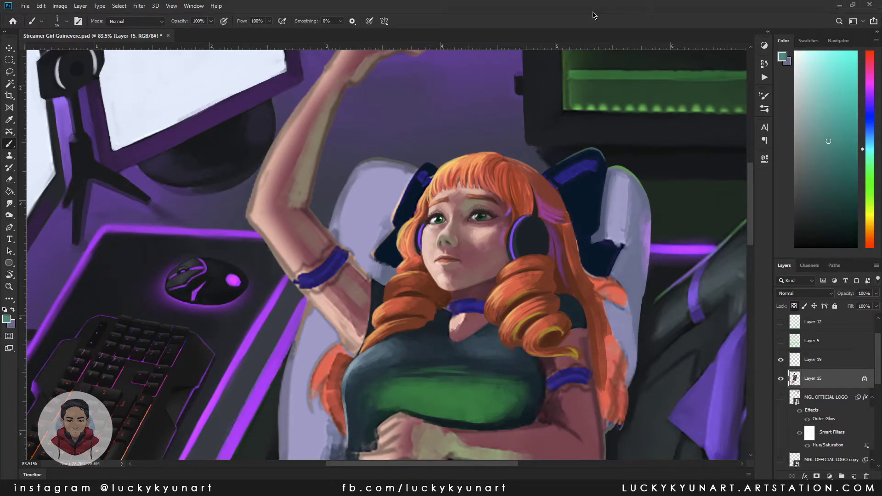
# Step: Paint a thin teal rim on the large bow and refine its stripe in brighter blue
pyautogui.keyDown('alt'); pyautogui.click(574, 188); pyautogui.keyUp('alt')
pyautogui.press('[')
pyautogui.press('[')
pyautogui.click(839, 95)
pyautogui.click(872, 118)
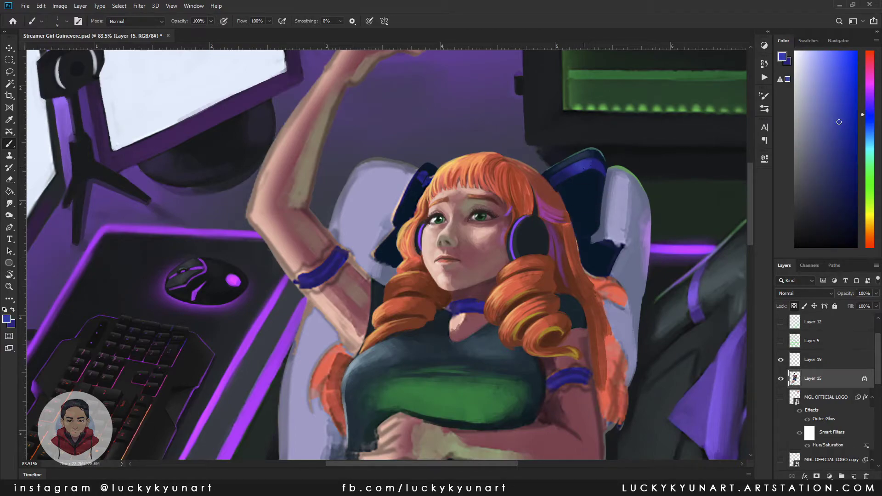
# Step: Smooth the large bow's dark fabric and lower tail with sampled navy tones
pyautogui.keyDown('alt'); pyautogui.click(577, 185); pyautogui.keyUp('alt')
pyautogui.keyDown('alt'); pyautogui.click(603, 245); pyautogui.keyUp('alt')
pyautogui.press('[')
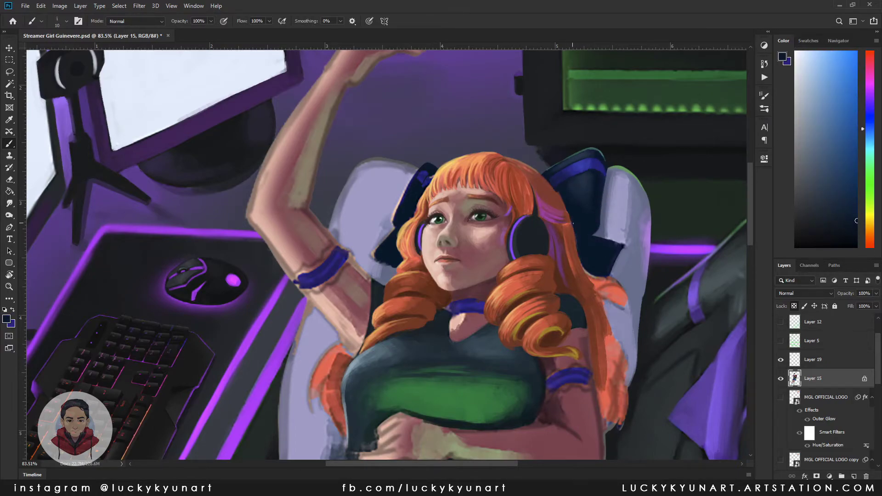
pyautogui.keyDown('alt'); pyautogui.click(533, 184); pyautogui.keyUp('alt')
pyautogui.press(']')
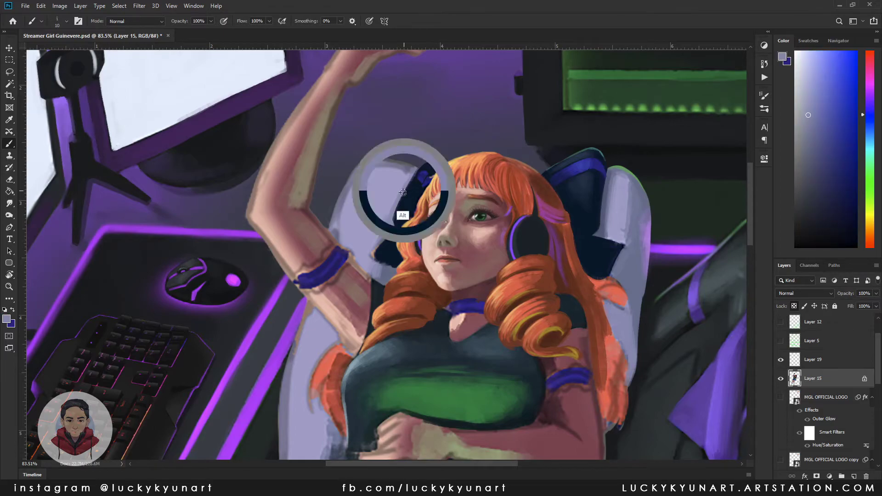
# Step: Clean up the headrest and the small bow's edge on the raised-arm side with sampled gray-lavender
pyautogui.keyDown('alt'); pyautogui.click(355, 236); pyautogui.keyUp('alt')
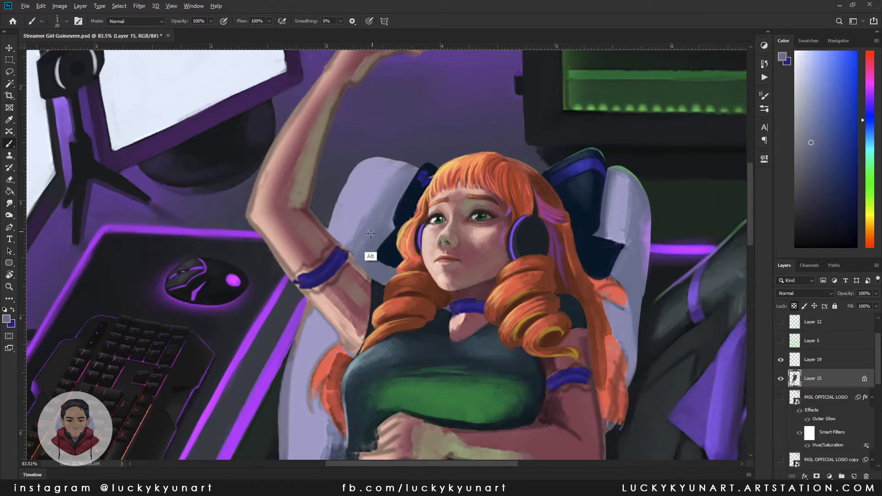
pyautogui.press('[')
pyautogui.keyDown('alt'); pyautogui.click(359, 255); pyautogui.keyUp('alt')
# Step: Brighten the headrest's outer side next to the raised arm with a larger lavender brush and sample the arm's skin tone
pyautogui.keyDown('alt'); pyautogui.click(370, 175); pyautogui.keyUp('alt')
pyautogui.press(']')
pyautogui.press(']')
pyautogui.press(']')
pyautogui.moveTo(349, 165)
pyautogui.mouseDown()
pyautogui.moveTo(368, 184)
pyautogui.moveTo(322, 225)
pyautogui.mouseUp()
pyautogui.keyDown('alt'); pyautogui.click(317, 220); pyautogui.keyUp('alt')
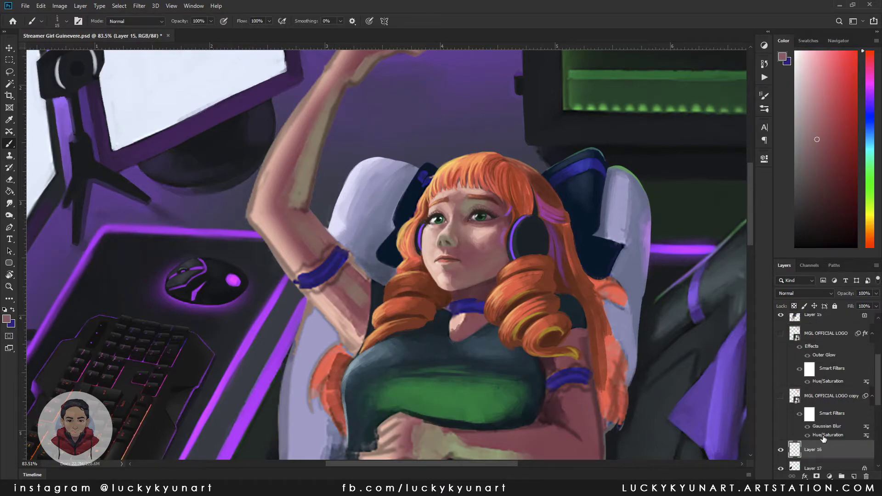
# Step: Smooth the headrest's shadow side between the raised arm and the small bow with a smaller brush and sampled gray
pyautogui.press('[')
pyautogui.press('[')
pyautogui.press('[')
pyautogui.keyDown('alt'); pyautogui.click(363, 191); pyautogui.keyUp('alt')
pyautogui.press('[')
pyautogui.press('[')
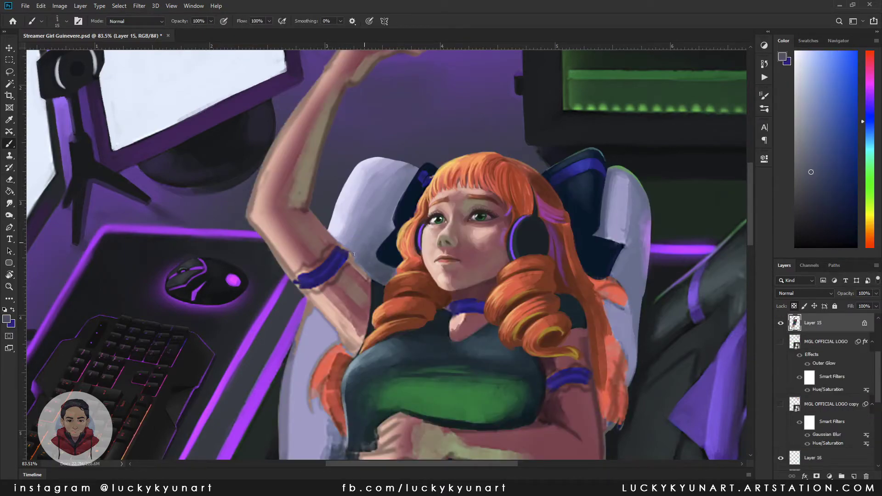
# Step: Refine the small bow with sampled navy and add dark-blue stripes on its lower tail and the large bow's lower tail
pyautogui.keyDown('alt'); pyautogui.click(433, 171); pyautogui.keyUp('alt')
pyautogui.keyDown('alt'); pyautogui.click(418, 183); pyautogui.keyUp('alt')
pyautogui.keyDown('alt'); pyautogui.click(431, 166); pyautogui.keyUp('alt')
pyautogui.scroll(2, 431, 166)
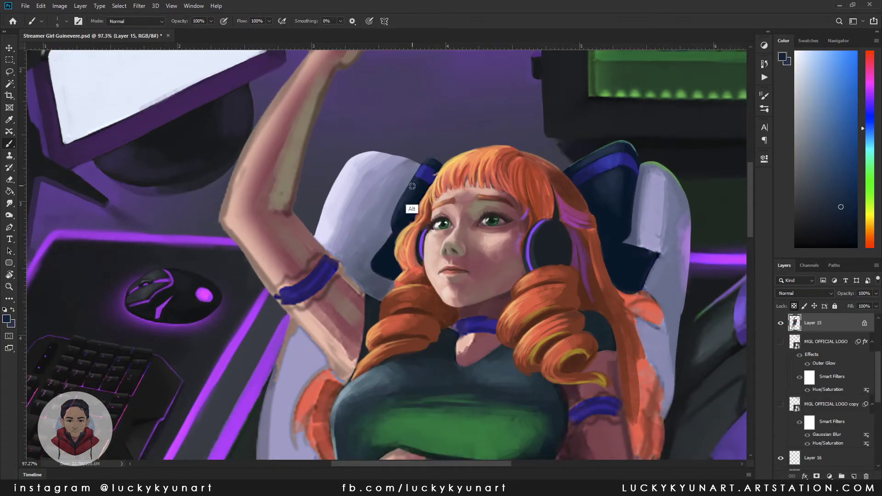
pyautogui.keyDown('alt'); pyautogui.click(388, 247); pyautogui.keyUp('alt')
pyautogui.press(']')
pyautogui.press(']')
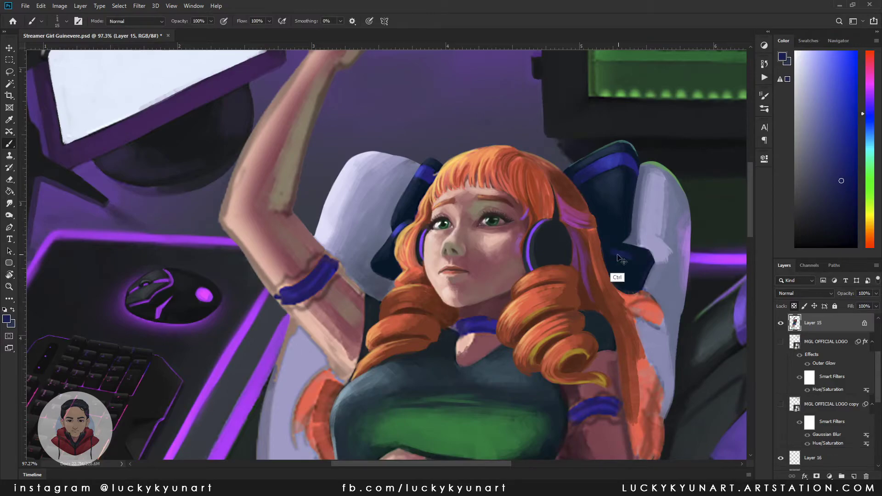
pyautogui.press(']')
pyautogui.keyDown('alt'); pyautogui.click(629, 281); pyautogui.keyUp('alt')
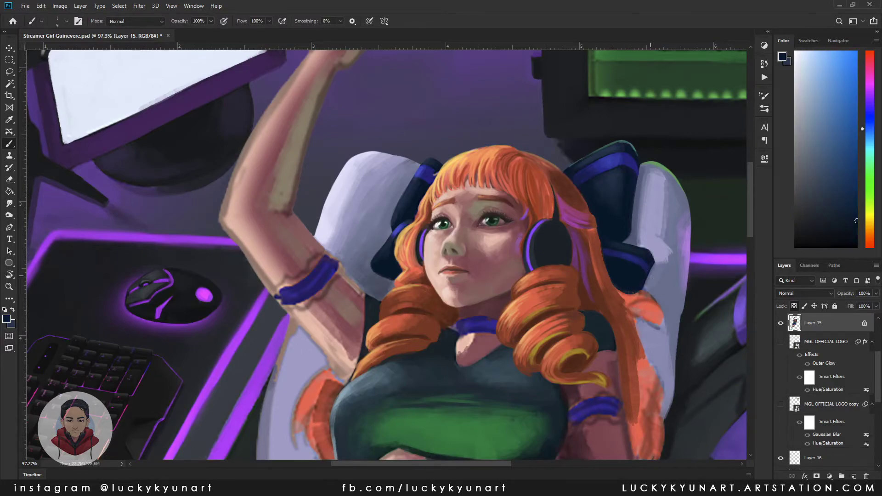
# Step: Paint a wavy orange hair lock flowing out below the large bow with a sampled reddish brown
pyautogui.keyDown('alt'); pyautogui.click(627, 303); pyautogui.keyUp('alt')
pyautogui.moveTo(627, 303); pyautogui.dragTo(653, 318)
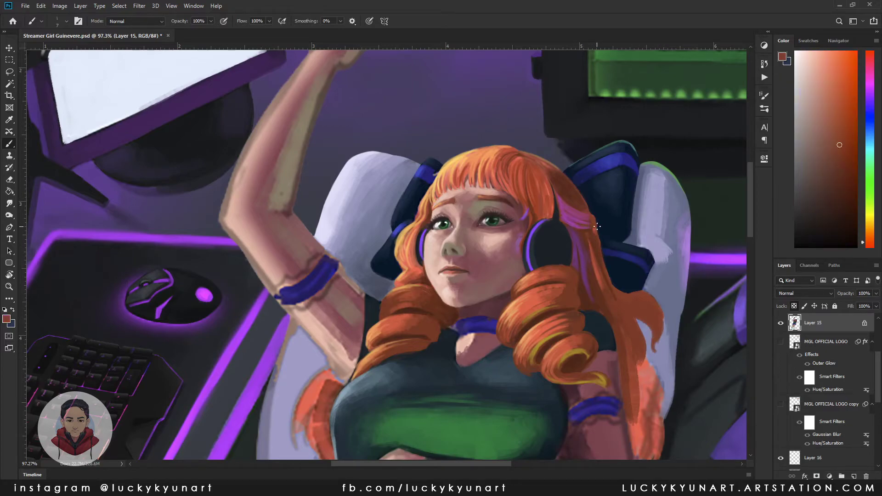
pyautogui.scroll(-4, 640, 314)
pyautogui.scroll(2, 545, 257)
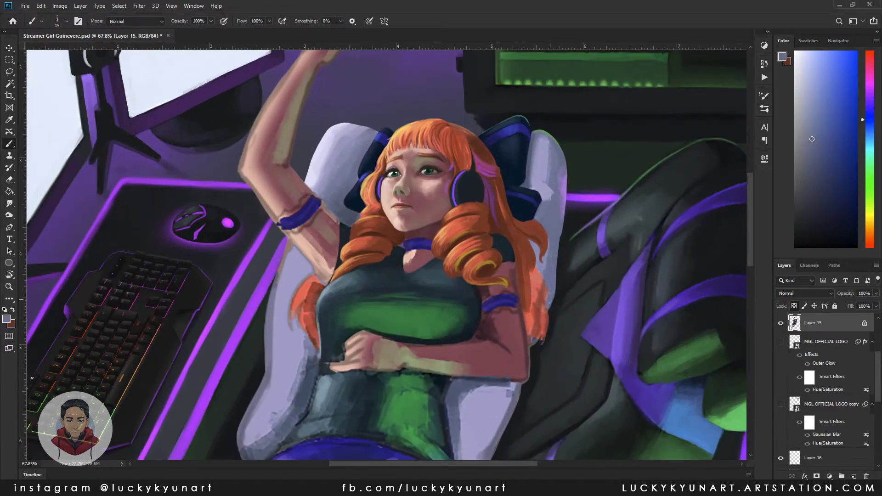
# Step: Clean up the chair's edge beside the long hair in sampled gray-lavender and shade the lower locks in dark brown
pyautogui.keyDown('alt'); pyautogui.click(542, 236); pyautogui.keyUp('alt')
pyautogui.keyDown('alt'); pyautogui.click(554, 236); pyautogui.keyUp('alt')
pyautogui.moveTo(564, 161)
pyautogui.mouseDown()
pyautogui.moveTo(562, 232)
pyautogui.moveTo(522, 283)
pyautogui.moveTo(537, 335)
pyautogui.mouseUp()
pyautogui.keyDown('alt'); pyautogui.click(523, 283); pyautogui.keyUp('alt')
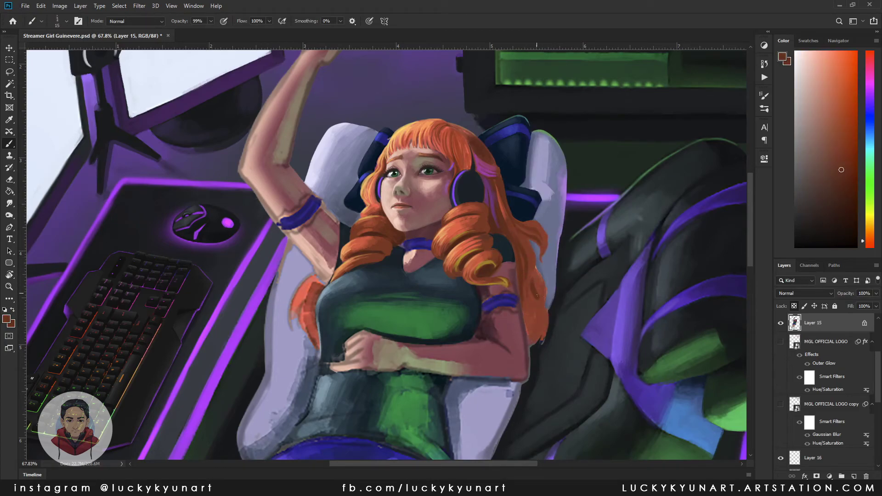
pyautogui.keyDown('alt'); pyautogui.click(501, 202); pyautogui.keyUp('alt')
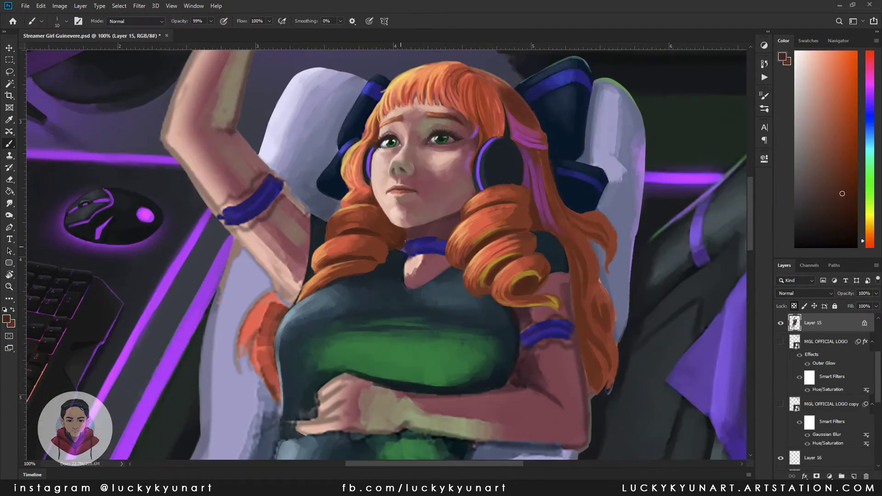
# Step: Refine the choker in sampled dark blue and smooth the skin in the shirt's neckline opening with sampled rose
pyautogui.scroll(1, 400, 244)
pyautogui.keyDown('alt'); pyautogui.click(414, 257); pyautogui.keyUp('alt')
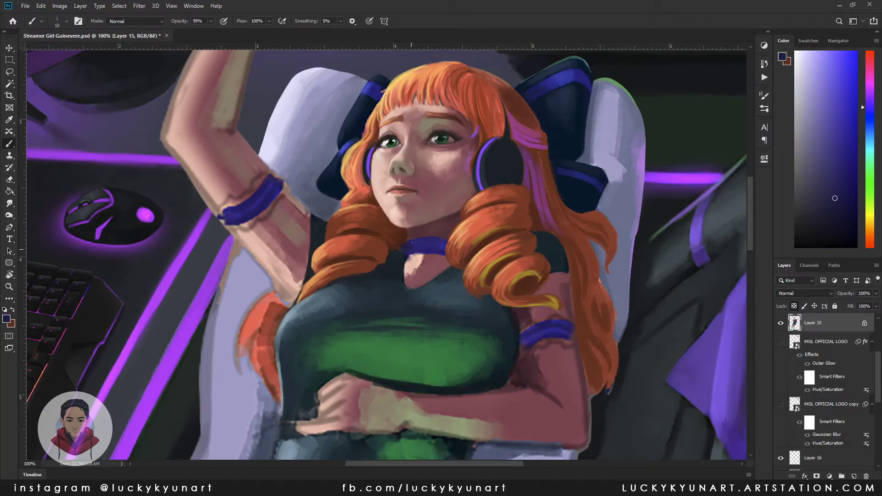
pyautogui.moveTo(406, 255); pyautogui.dragTo(414, 268)
pyautogui.keyDown('alt'); pyautogui.click(420, 265); pyautogui.keyUp('alt')
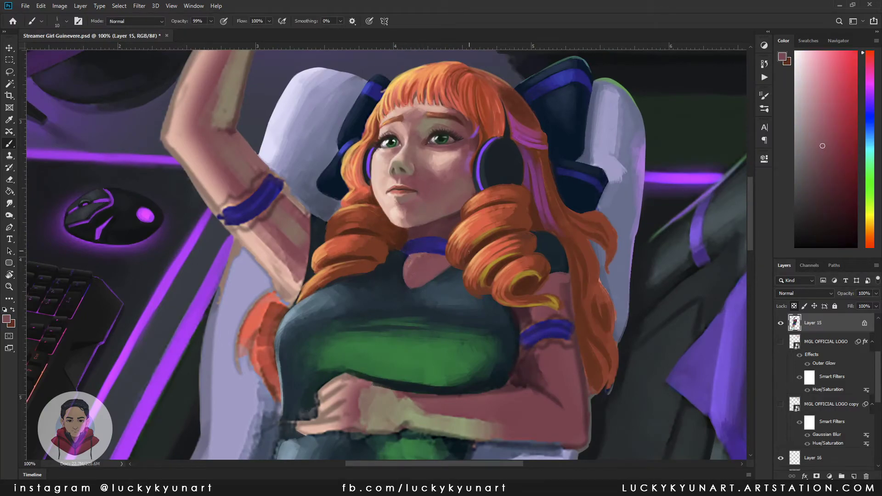
# Step: Render the chair side below the raised arm with sampled lavender lights and blue-gray shadows down to the hip
pyautogui.keyDown('alt'); pyautogui.click(289, 308); pyautogui.keyUp('alt')
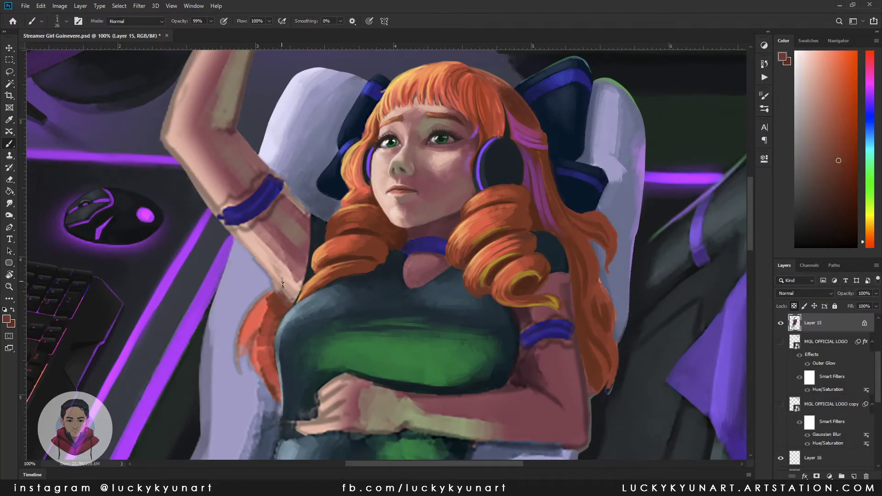
pyautogui.scroll(-1, 422, 171)
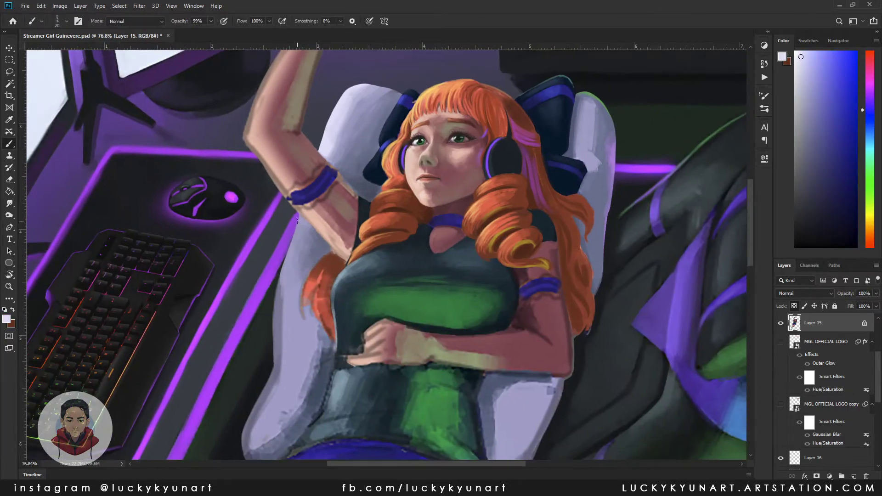
pyautogui.moveTo(291, 295); pyautogui.dragTo(312, 285)
pyautogui.keyDown('alt'); pyautogui.click(309, 307); pyautogui.keyUp('alt')
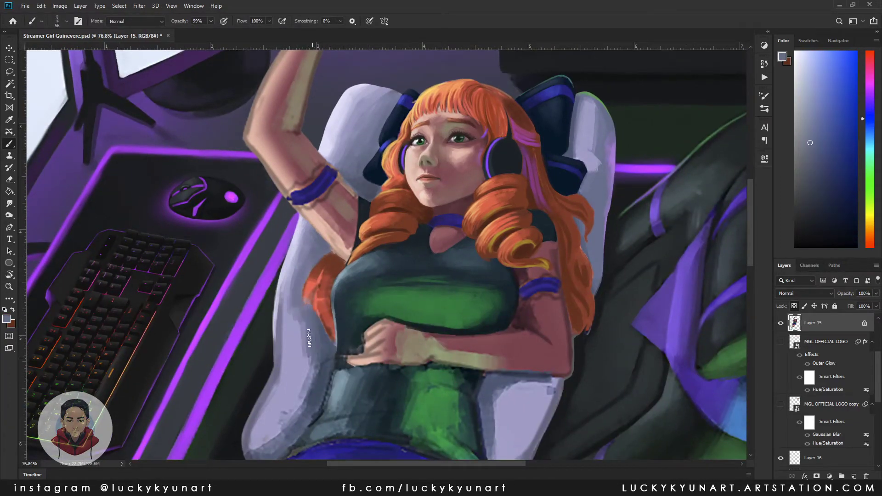
pyautogui.keyDown('alt'); pyautogui.click(285, 349); pyautogui.keyUp('alt')
pyautogui.scroll(-1, 257, 381)
pyautogui.keyDown('alt'); pyautogui.click(285, 309); pyautogui.keyUp('alt')
pyautogui.keyDown('alt'); pyautogui.click(288, 313); pyautogui.keyUp('alt')
pyautogui.keyDown('alt'); pyautogui.click(292, 373); pyautogui.keyUp('alt')
pyautogui.keyDown('alt'); pyautogui.click(269, 360); pyautogui.keyUp('alt')
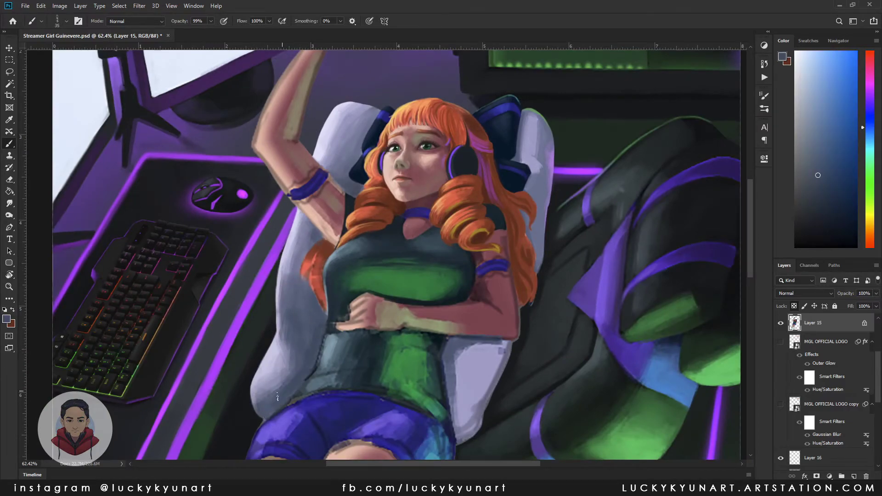
# Step: Define the loose hair locks below the raised arm with sampled orange and reddish-brown strands
pyautogui.keyDown('alt'); pyautogui.click(281, 268); pyautogui.keyUp('alt')
pyautogui.keyDown('alt'); pyautogui.click(325, 309); pyautogui.keyUp('alt')
pyautogui.keyDown('alt'); pyautogui.click(319, 276); pyautogui.keyUp('alt')
pyautogui.keyDown('alt'); pyautogui.click(326, 273); pyautogui.keyUp('alt')
pyautogui.keyDown('alt'); pyautogui.click(320, 258); pyautogui.keyUp('alt')
pyautogui.keyDown('alt'); pyautogui.click(322, 255); pyautogui.keyUp('alt')
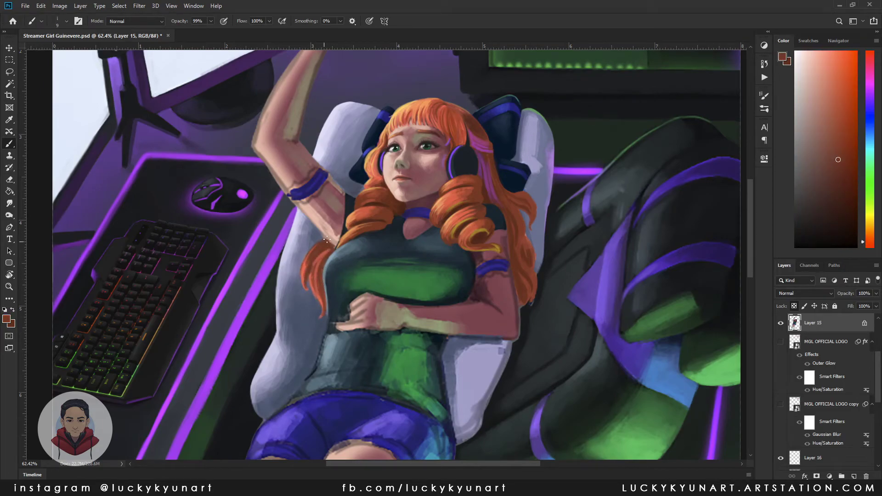
pyautogui.moveTo(323, 241); pyautogui.dragTo(337, 242)
# Step: Smooth the raised arm's skin with sampled rose and paint over the middle of its blue armband
pyautogui.keyDown('alt'); pyautogui.click(348, 244); pyautogui.keyUp('alt')
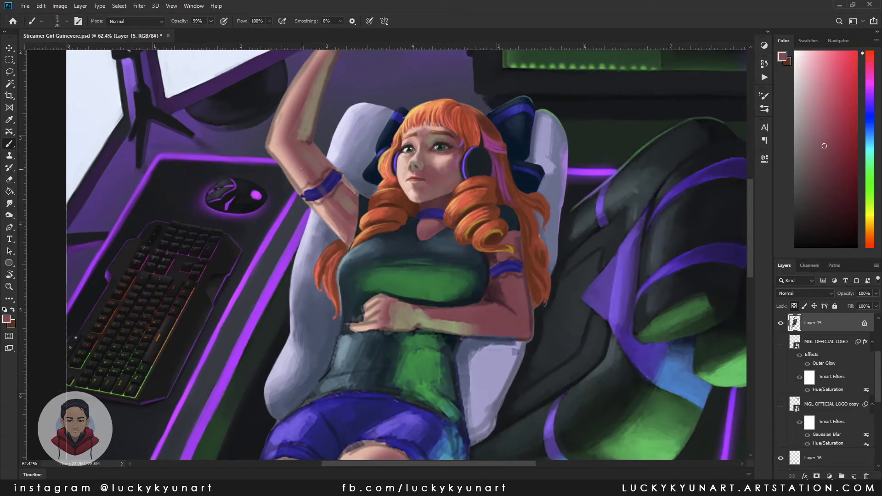
pyautogui.keyDown('alt'); pyautogui.click(282, 170); pyautogui.keyUp('alt')
pyautogui.moveTo(283, 159); pyautogui.dragTo(295, 183)
pyautogui.scroll(3, 299, 181)
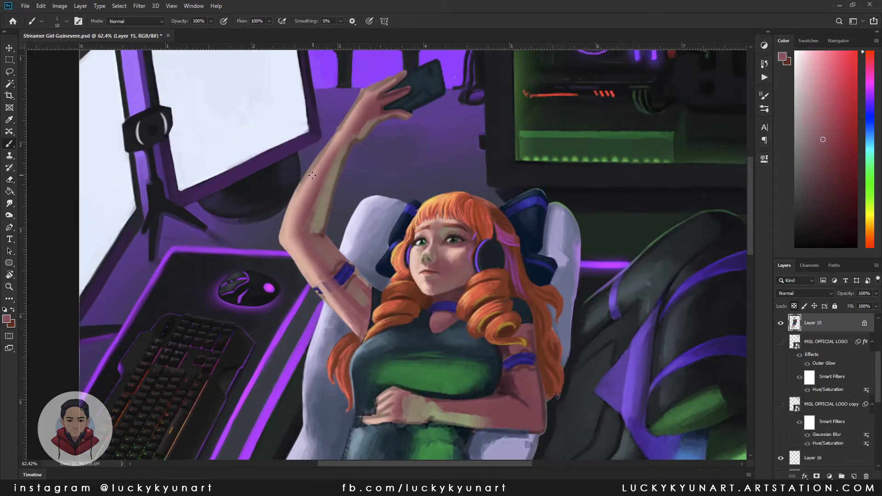
# Step: Clean the raised forearm's outer edge and brighten it with sampled pale pink skin tones
pyautogui.keyDown('alt'); pyautogui.click(298, 156); pyautogui.keyUp('alt')
pyautogui.press('r')
pyautogui.press('b')
pyautogui.keyDown('alt'); pyautogui.click(304, 203); pyautogui.keyUp('alt')
pyautogui.press('e')
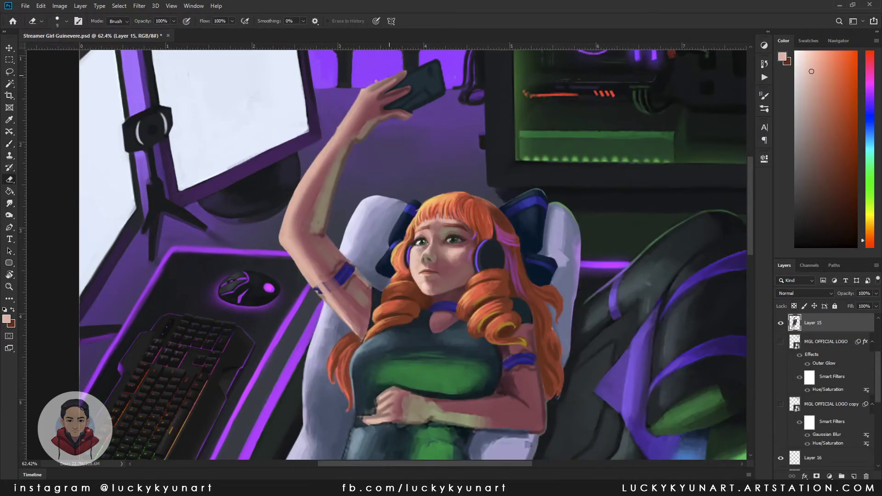
pyautogui.press('b')
pyautogui.keyDown('alt'); pyautogui.click(314, 157); pyautogui.keyUp('alt')
pyautogui.keyDown('alt'); pyautogui.click(314, 161); pyautogui.keyUp('alt')
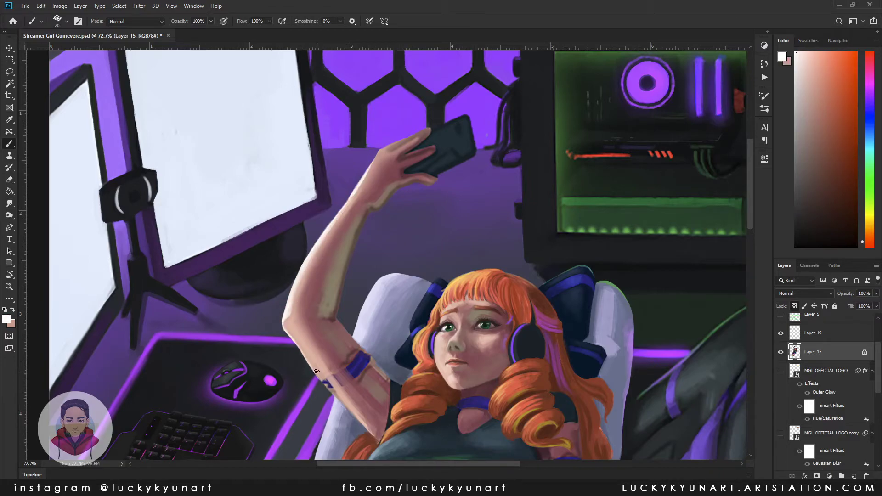
# Step: Add sampled blue and gray-blue highlights to the edges and folds of both bows
pyautogui.keyDown('alt'); pyautogui.click(421, 304); pyautogui.keyUp('alt')
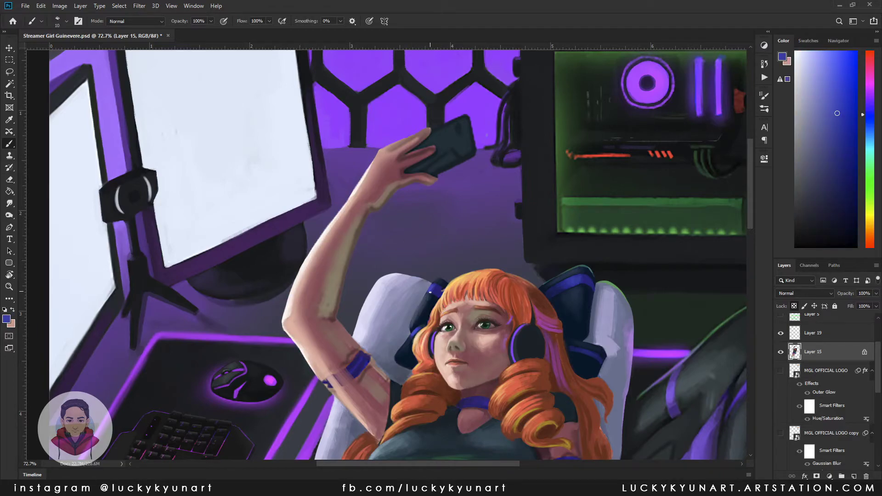
pyautogui.keyDown('alt'); pyautogui.click(429, 295); pyautogui.keyUp('alt')
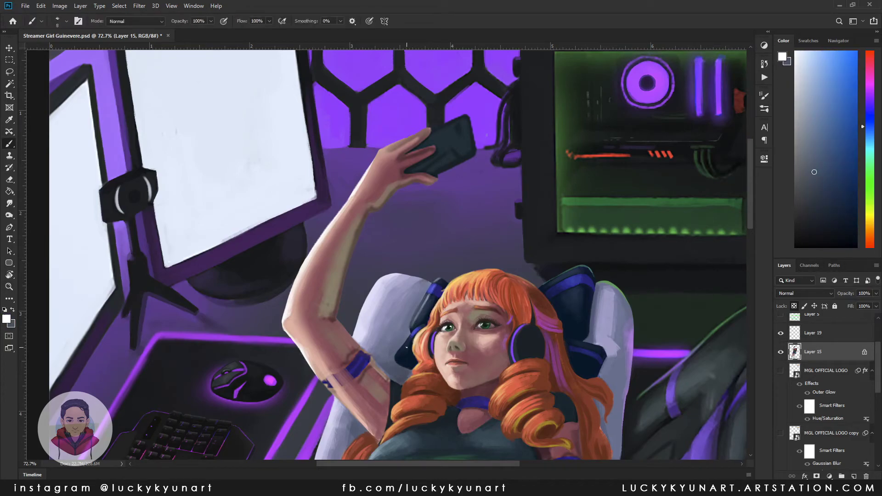
pyautogui.keyDown('alt'); pyautogui.click(573, 274); pyautogui.keyUp('alt')
pyautogui.scroll(-1, 540, 270)
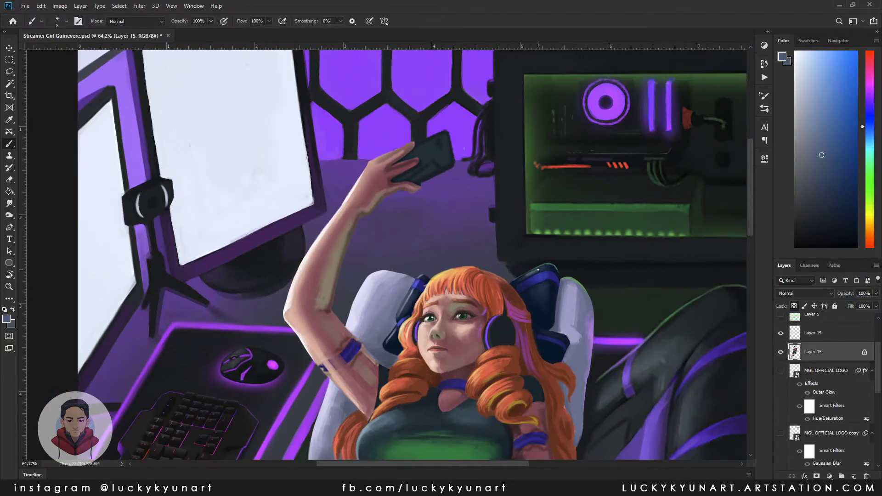
# Step: Blend the raised forearm's inner shadow side up to the wrist with sampled grayish beige
pyautogui.keyDown('alt'); pyautogui.click(333, 293); pyautogui.keyUp('alt')
pyautogui.press(']')
pyautogui.moveTo(332, 293); pyautogui.dragTo(370, 214)
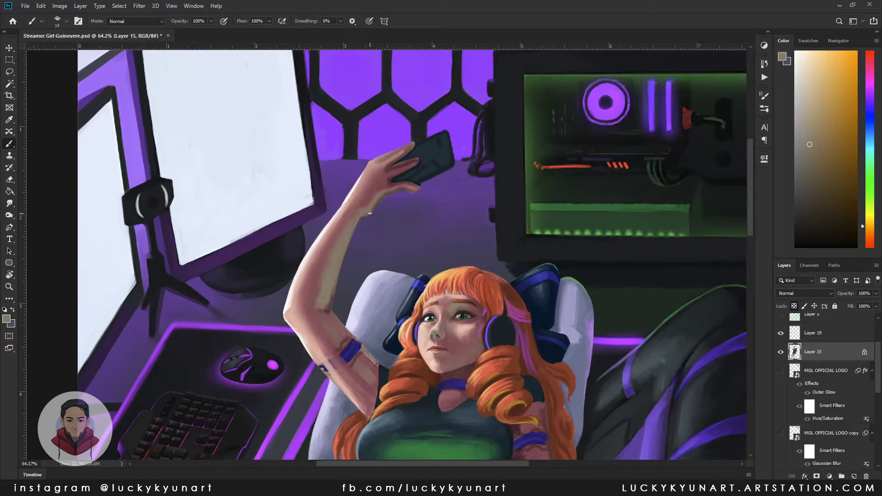
# Step: Blend the elbow and raised upper arm with sampled skin tones, painting over the beige patches and most of the armband
pyautogui.keyDown('alt'); pyautogui.click(308, 326); pyautogui.keyUp('alt')
pyautogui.press(']')
pyautogui.press(']')
pyautogui.keyDown('alt'); pyautogui.click(337, 331); pyautogui.keyUp('alt')
pyautogui.press('[')
pyautogui.press('[')
pyautogui.press('[')
# Step: Brighten the back of the raised hand, its upper finger and wrist with near-white and sampled pink strokes
pyautogui.keyDown('alt'); pyautogui.click(386, 156); pyautogui.keyUp('alt')
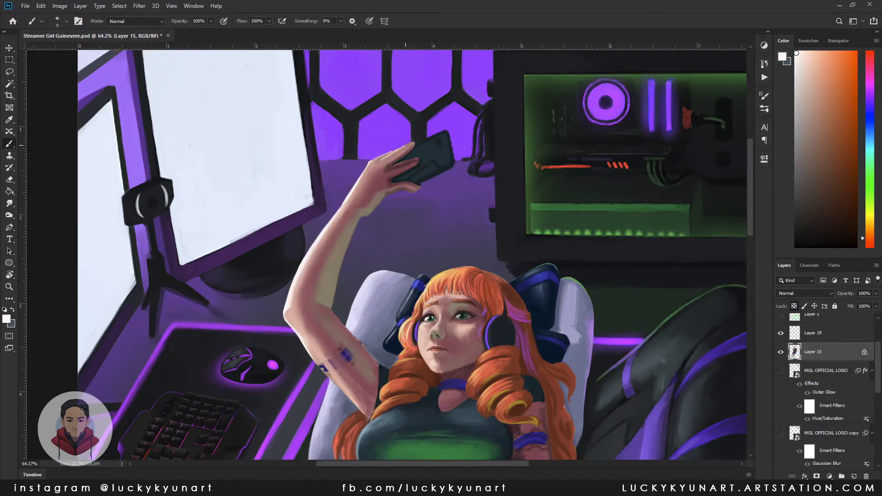
pyautogui.keyDown('alt'); pyautogui.click(365, 170); pyautogui.keyUp('alt')
pyautogui.press(']')
pyautogui.press(']')
pyautogui.moveTo(404, 158); pyautogui.dragTo(345, 216)
pyautogui.keyDown('alt'); pyautogui.click(365, 199); pyautogui.keyUp('alt')
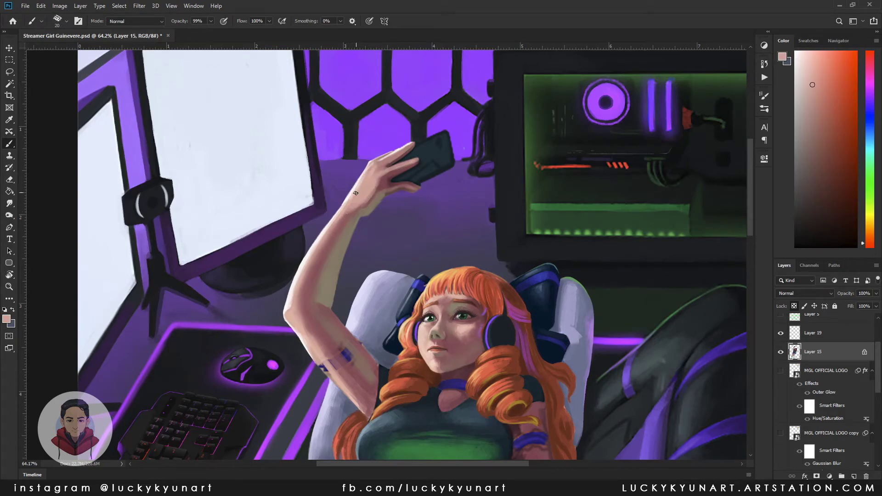
# Step: Shade the raised hand's fingers, thumb and palm with a smaller brush and sampled dark rose
pyautogui.press('[')
pyautogui.keyDown('alt'); pyautogui.click(373, 177); pyautogui.keyUp('alt')
pyautogui.keyDown('alt'); pyautogui.click(399, 182); pyautogui.keyUp('alt')
pyautogui.keyDown('alt'); pyautogui.click(403, 183); pyautogui.keyUp('alt')
pyautogui.scroll(2, 384, 179)
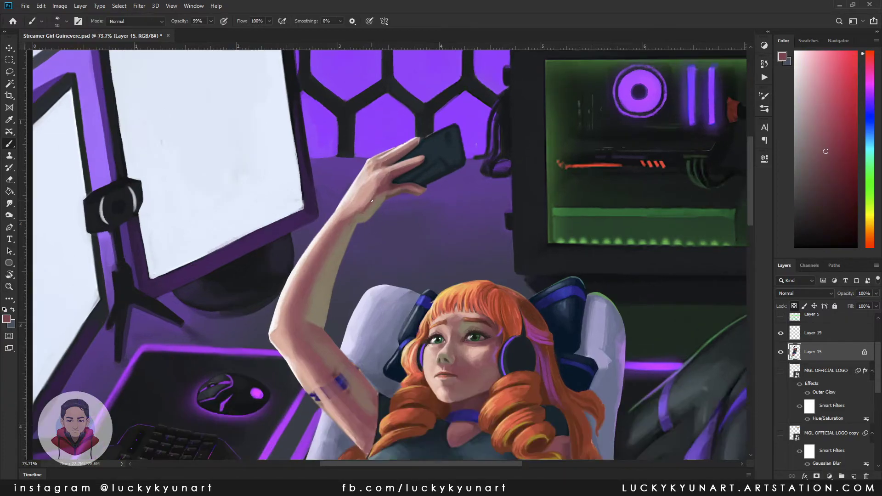
# Step: Trim the raised hand's outline around the thumb and wrist with the Eraser and touch up the skin in sampled pale pink
pyautogui.keyDown('alt'); pyautogui.click(404, 197); pyautogui.keyUp('alt')
pyautogui.scroll(3, 404, 197)
pyautogui.press('z')
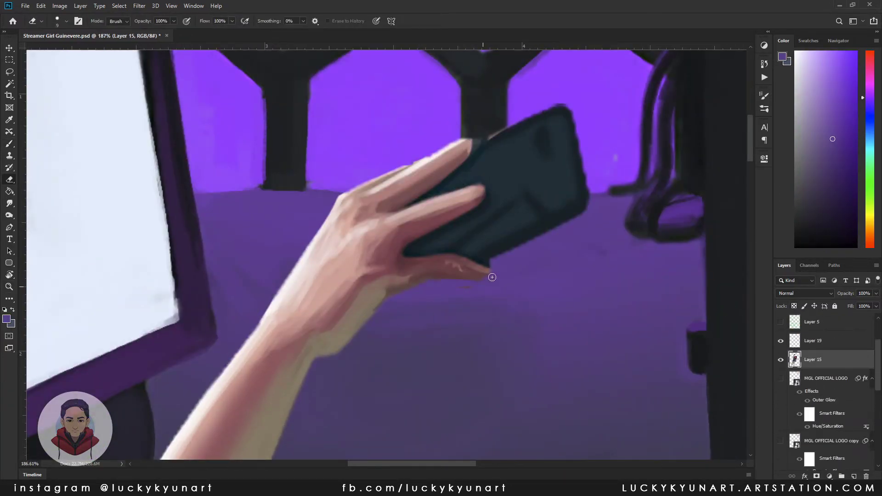
pyautogui.moveTo(482, 285); pyautogui.dragTo(330, 329)
pyautogui.scroll(5, 565, 240)
pyautogui.press('e')
pyautogui.press('b')
pyautogui.keyDown('alt'); pyautogui.click(564, 241); pyautogui.keyUp('alt')
pyautogui.scroll(-5, 462, 212)
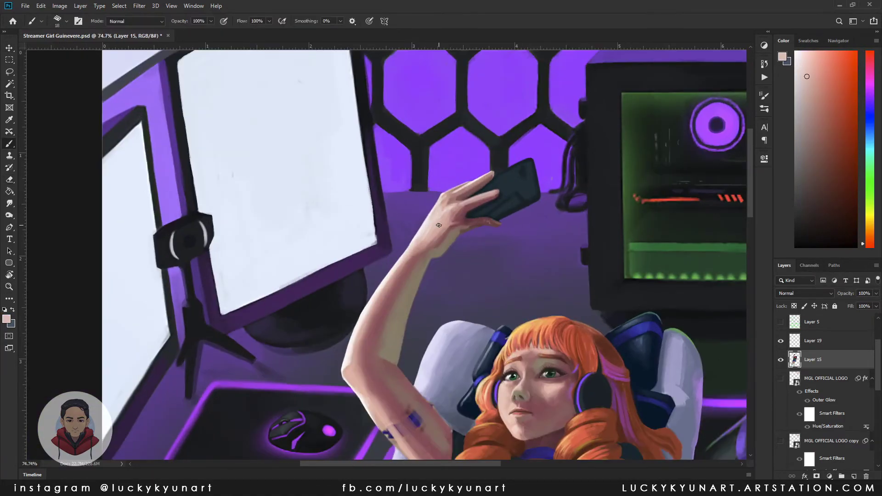
# Step: Smooth the phone's back with sampled dark teal and paint a green rim light along its lower edge
pyautogui.keyDown('alt'); pyautogui.click(484, 189); pyautogui.keyUp('alt')
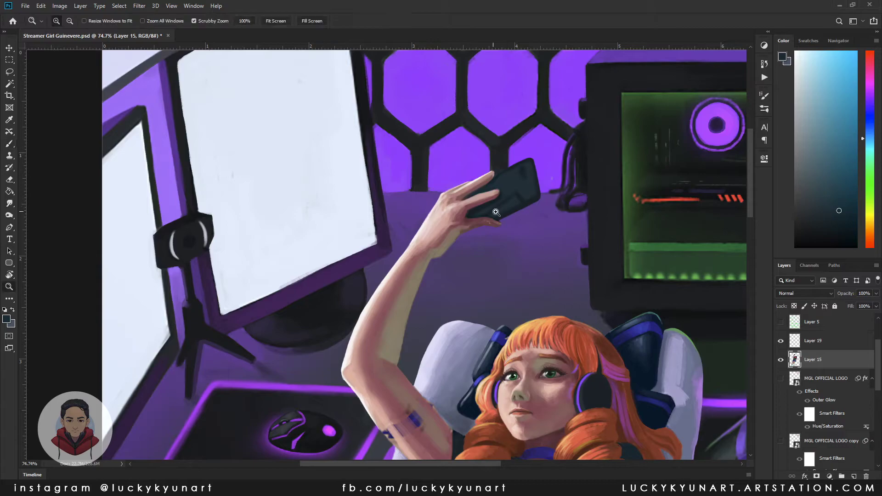
pyautogui.scroll(4, 503, 209)
pyautogui.keyDown('alt'); pyautogui.click(516, 238); pyautogui.keyUp('alt')
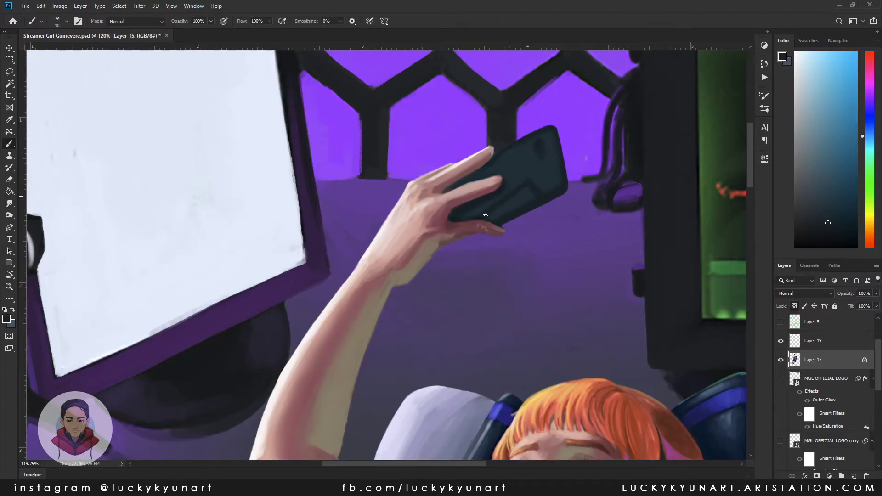
pyautogui.keyDown('alt'); pyautogui.click(562, 166); pyautogui.keyUp('alt')
pyautogui.moveTo(503, 222); pyautogui.dragTo(563, 192)
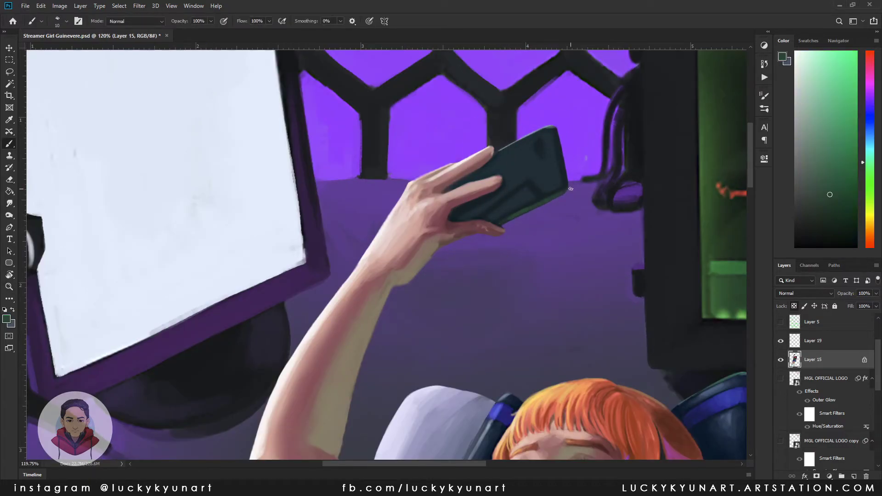
# Step: Add a purple accent mark and small camera highlights on the phone's back
pyautogui.keyDown('alt'); pyautogui.click(555, 152); pyautogui.keyUp('alt')
pyautogui.keyDown('alt'); pyautogui.click(558, 138); pyautogui.keyUp('alt')
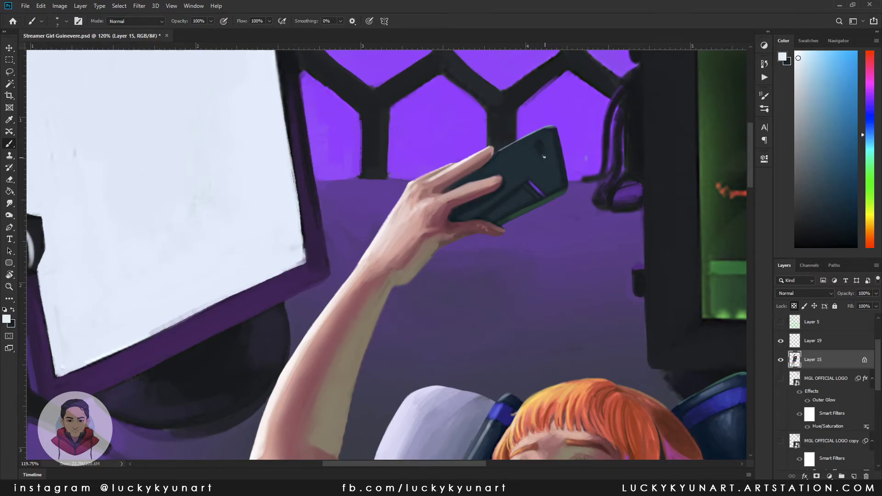
pyautogui.keyDown('alt'); pyautogui.click(594, 152); pyautogui.keyUp('alt')
# Step: Refine the thumb with sampled rose at 98% opacity and extend the phone's lower edge beneath it in dark teal
pyautogui.keyDown('alt'); pyautogui.click(490, 164); pyautogui.keyUp('alt')
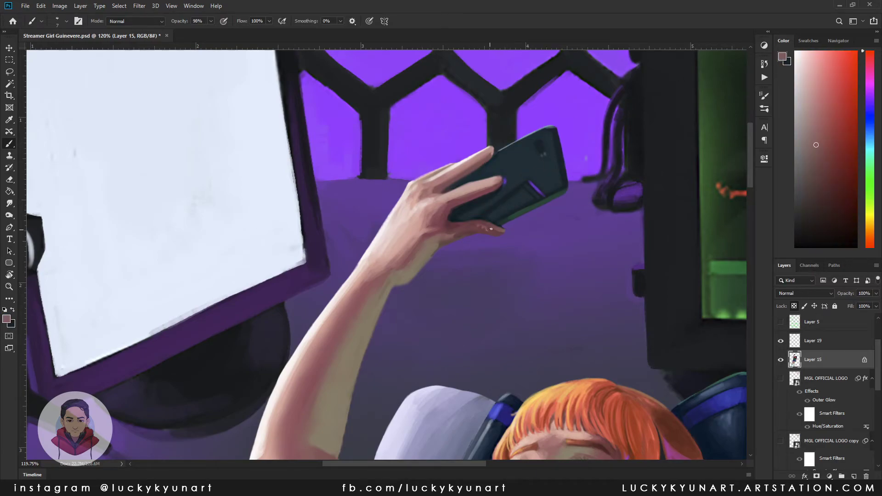
pyautogui.press('9')
pyautogui.press('8')
pyautogui.scroll(-3, 381, 431)
pyautogui.keyDown('alt'); pyautogui.click(381, 430); pyautogui.keyUp('alt')
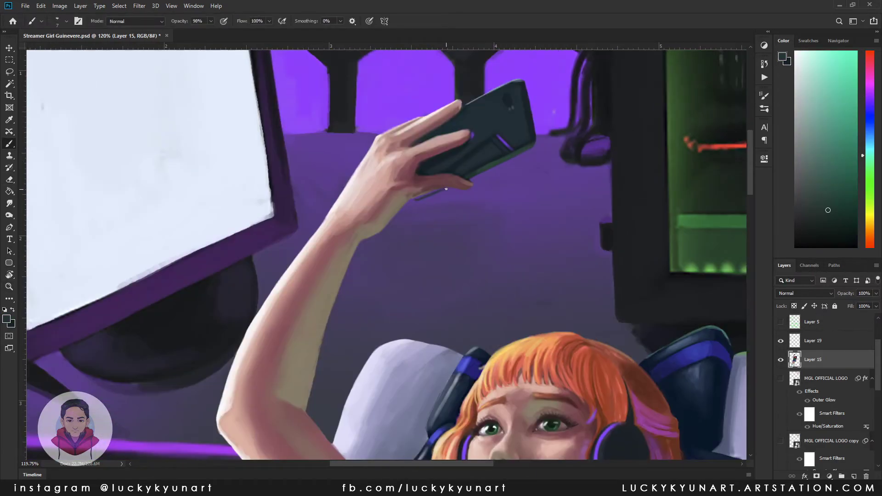
pyautogui.scroll(-3, 380, 430)
pyautogui.press('r')
pyautogui.press('z')
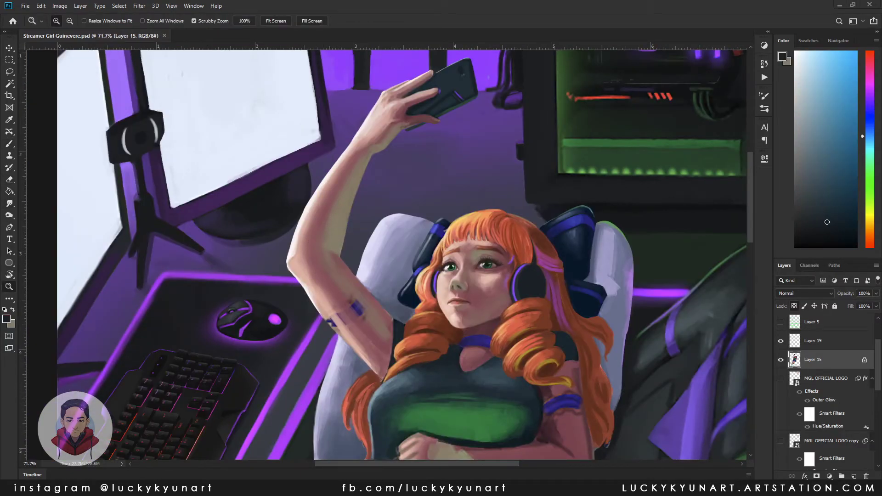
# Step: Blend the raised arm's forearm, elbow and upper arm with sampled muted rose tones, painting over the blue armband
pyautogui.press('b')
pyautogui.keyDown('alt'); pyautogui.click(365, 224); pyautogui.keyUp('alt')
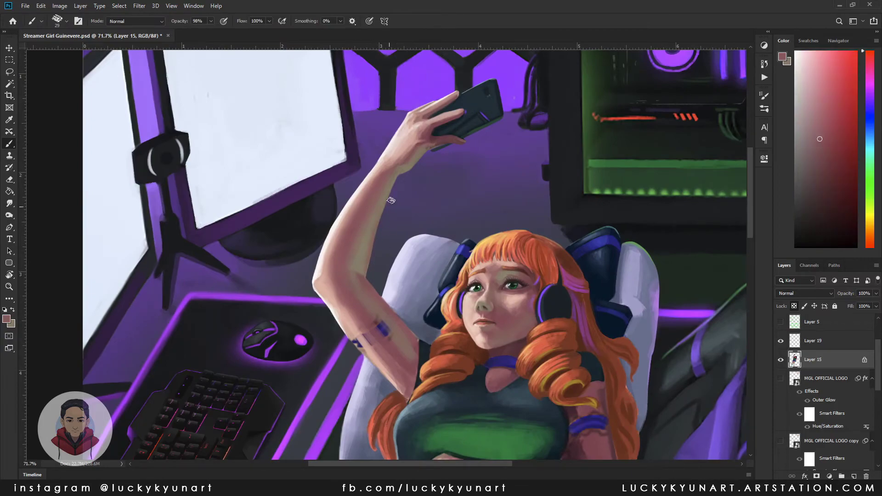
pyautogui.keyDown('alt'); pyautogui.click(402, 363); pyautogui.keyUp('alt')
pyautogui.moveTo(401, 363); pyautogui.dragTo(364, 284)
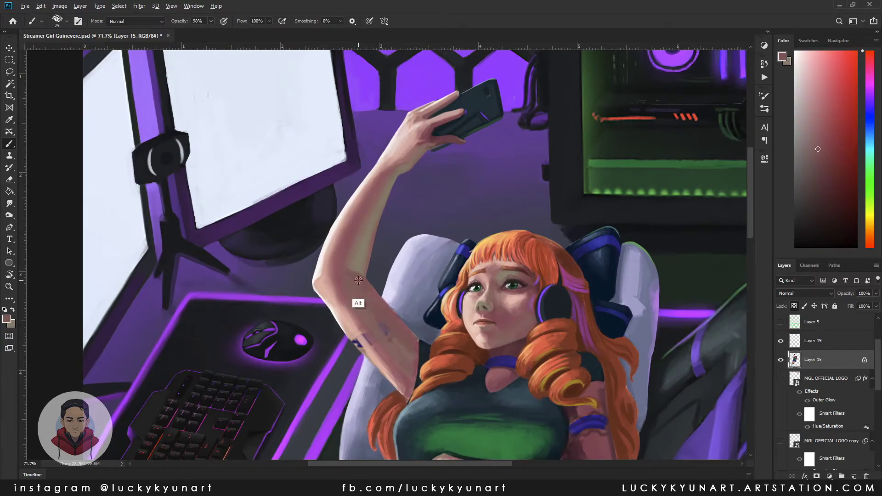
pyautogui.keyDown('alt'); pyautogui.click(397, 383); pyautogui.keyUp('alt')
pyautogui.keyDown('alt'); pyautogui.click(415, 333); pyautogui.keyUp('alt')
pyautogui.keyDown('alt'); pyautogui.click(410, 343); pyautogui.keyUp('alt')
# Step: Merge Layer 15 and Layer 19, and paint small pale highlights along the lower rims of both eyes
pyautogui.scroll(5, 471, 322)
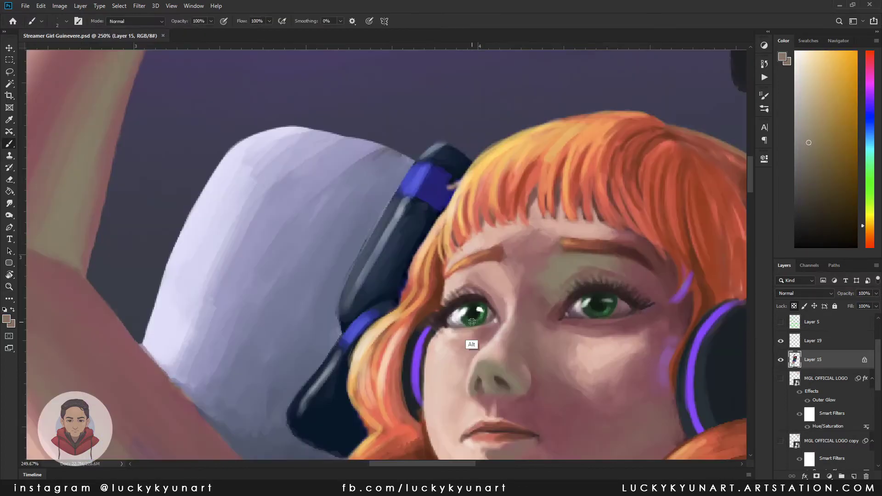
pyautogui.keyDown('alt'); pyautogui.click(472, 321); pyautogui.keyUp('alt')
pyautogui.hotkey('ctrl', 'e')
pyautogui.keyDown('alt'); pyautogui.click(605, 317); pyautogui.keyUp('alt')
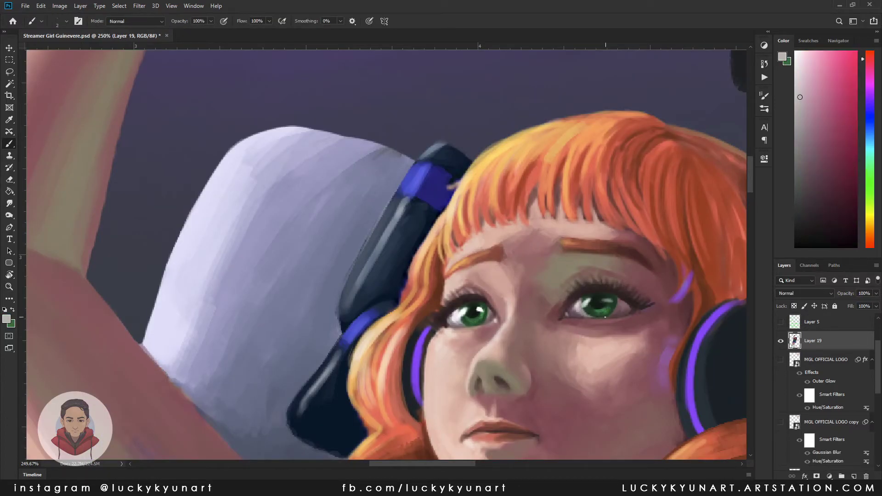
pyautogui.keyDown('alt'); pyautogui.click(461, 320); pyautogui.keyUp('alt')
pyautogui.keyDown('alt'); pyautogui.click(483, 317); pyautogui.keyUp('alt')
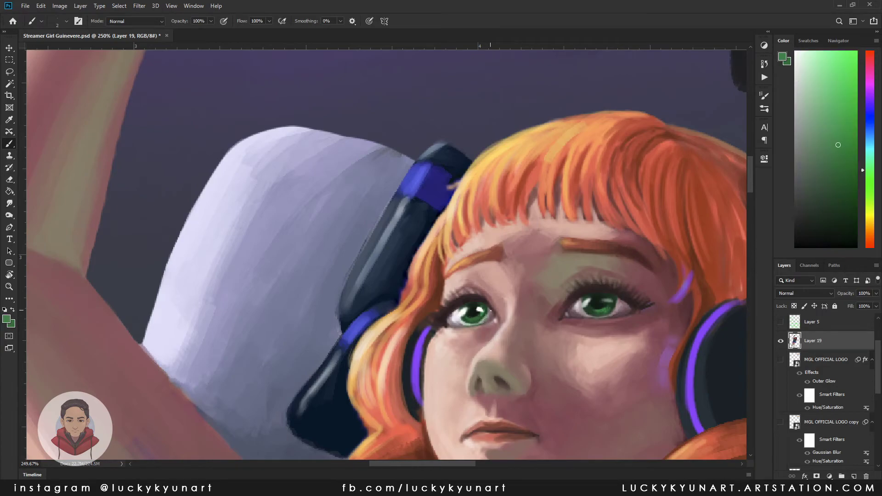
# Step: Refine the lash lines and green irises of both eyes with sampled dark tones and save the file
pyautogui.keyDown('alt'); pyautogui.click(482, 324); pyautogui.keyUp('alt')
pyautogui.keyDown('alt'); pyautogui.click(448, 322); pyautogui.keyUp('alt')
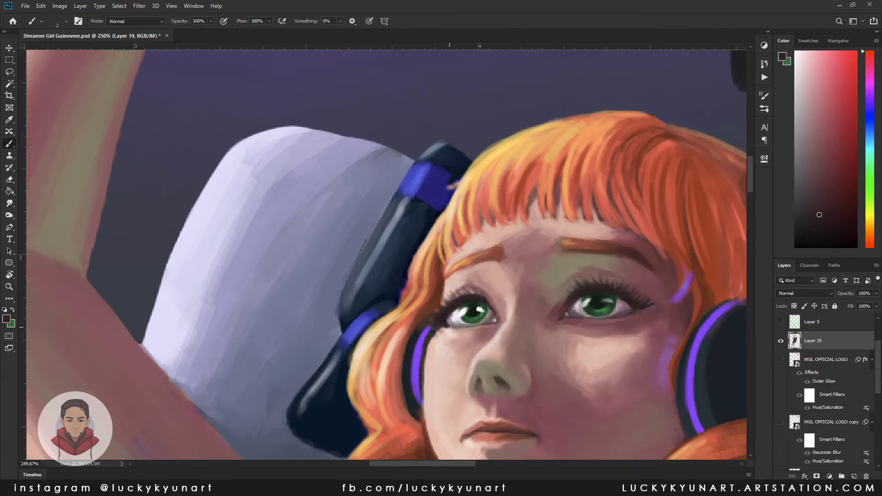
pyautogui.scroll(2, 636, 336)
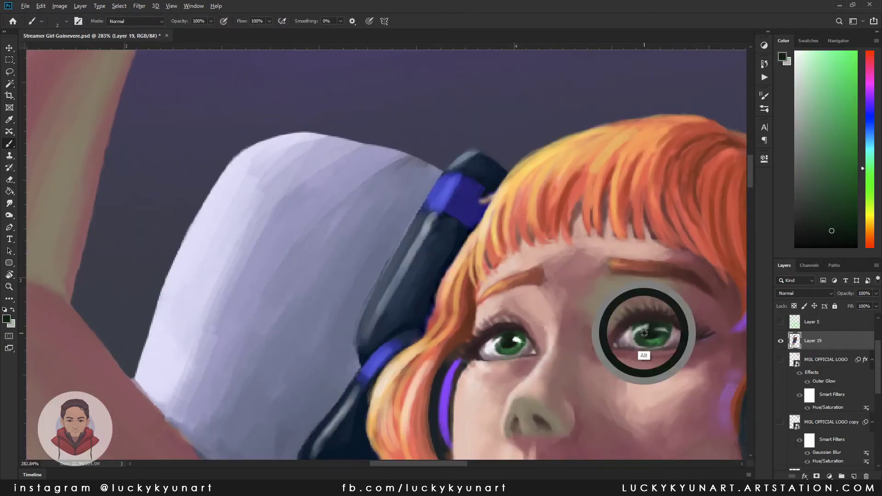
pyautogui.keyDown('alt'); pyautogui.click(704, 263); pyautogui.keyUp('alt')
pyautogui.hotkey('ctrl', 's')
# Step: Touch up the loose hair locks beside the chest and shoulder with sampled orange-red
pyautogui.press('z')
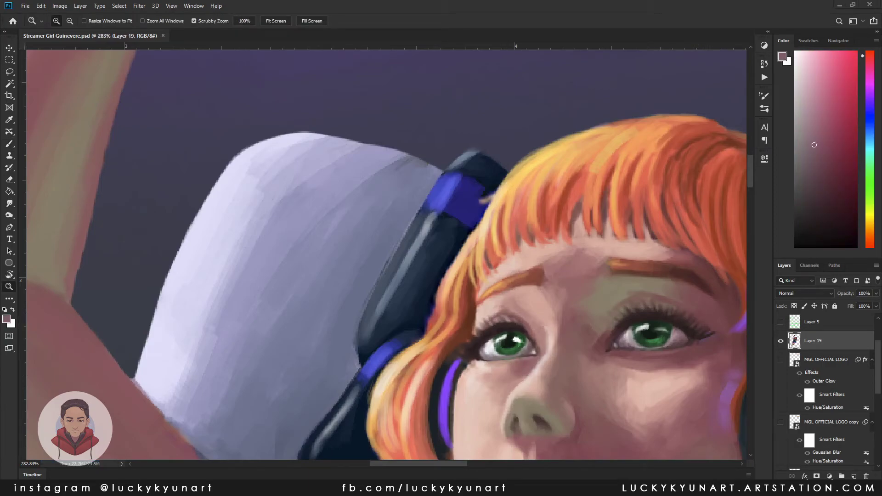
pyautogui.hotkey('ctrl', '0')
pyautogui.hotkey('ctrl', '+')
pyautogui.hotkey('ctrl', '+')
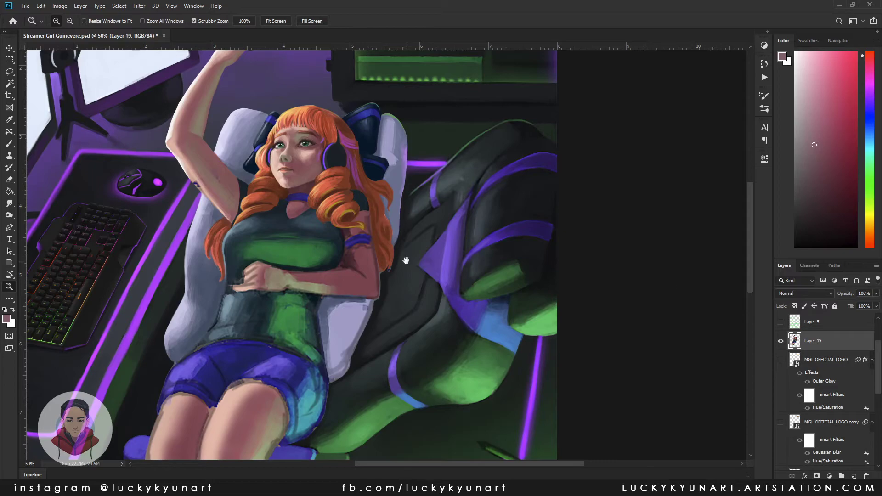
pyautogui.scroll(1, 406, 261)
pyautogui.press('b')
pyautogui.keyDown('alt'); pyautogui.click(271, 194); pyautogui.keyUp('alt')
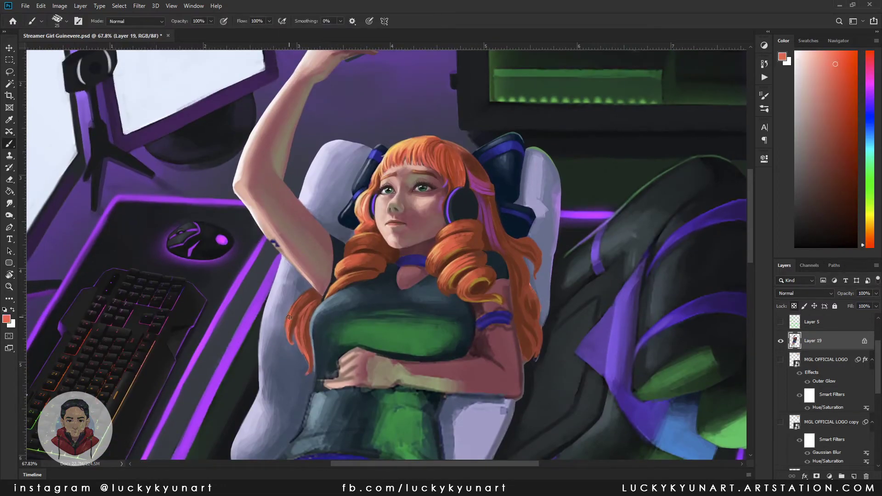
pyautogui.moveTo(347, 284); pyautogui.dragTo(355, 267)
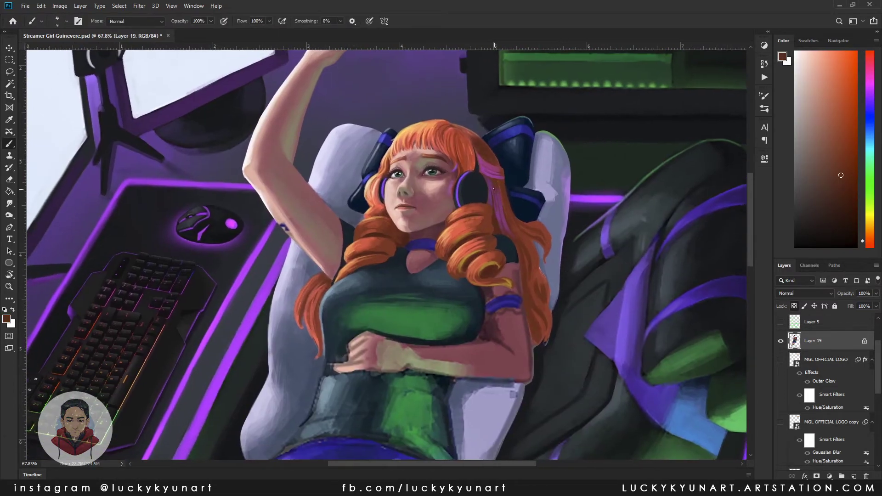
# Step: Shade the folded arm's upper part and elbow with sampled dark rose at 99% opacity, painting over its blue armband
pyautogui.keyDown('alt'); pyautogui.click(474, 333); pyautogui.keyUp('alt')
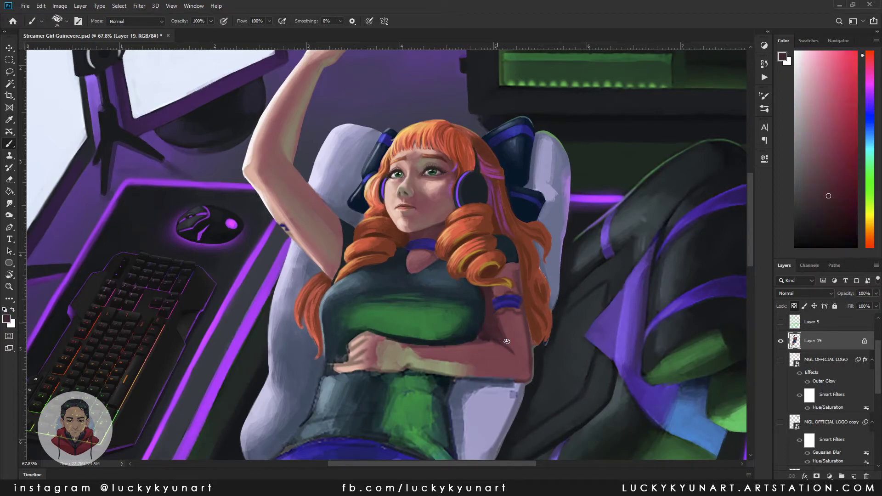
pyautogui.keyDown('alt'); pyautogui.click(520, 381); pyautogui.keyUp('alt')
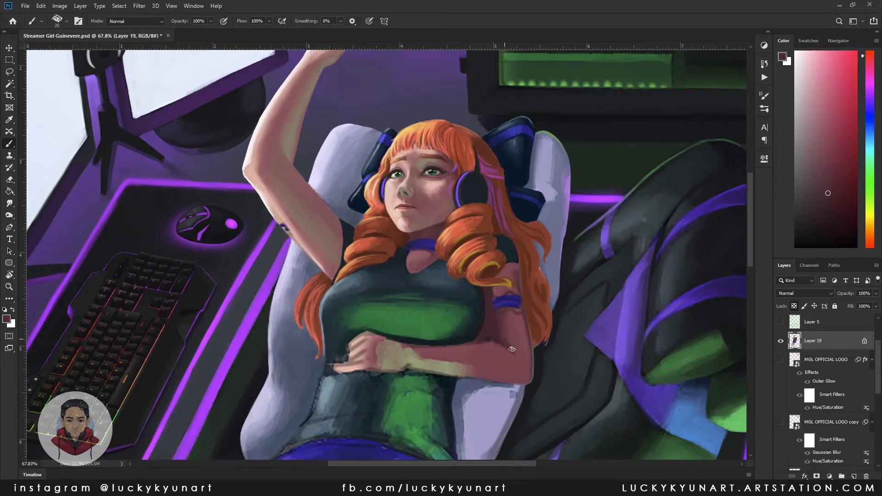
pyautogui.keyDown('alt'); pyautogui.click(492, 294); pyautogui.keyUp('alt')
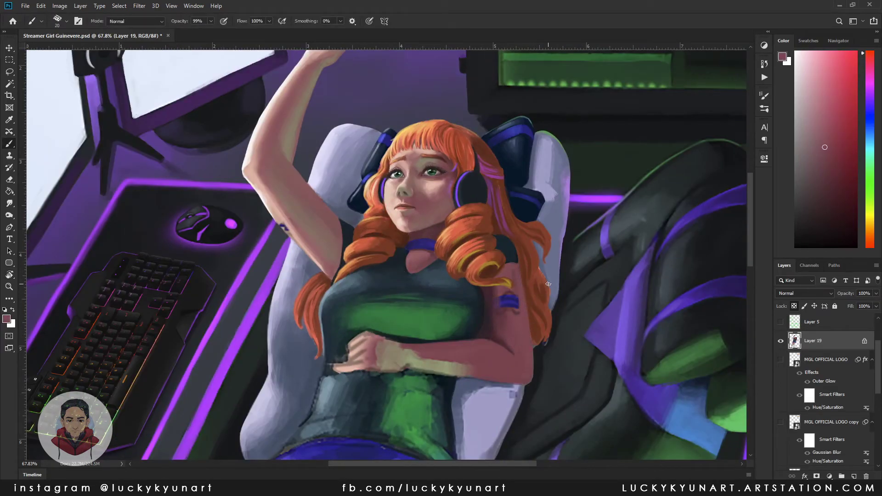
pyautogui.keyDown('alt'); pyautogui.click(510, 273); pyautogui.keyUp('alt')
pyautogui.scroll(1, 510, 272)
pyautogui.keyDown('alt'); pyautogui.click(467, 283); pyautogui.keyUp('alt')
pyautogui.keyDown('alt'); pyautogui.click(493, 294); pyautogui.keyUp('alt')
pyautogui.moveTo(510, 317)
pyautogui.mouseDown()
pyautogui.moveTo(515, 331)
pyautogui.moveTo(503, 340)
pyautogui.mouseUp()
# Step: Smooth the folded forearm from wrist to elbow with a larger brush and sampled skin tones
pyautogui.press(']')
pyautogui.press(']')
pyautogui.press(']')
pyautogui.moveTo(369, 396); pyautogui.dragTo(409, 354)
pyautogui.keyDown('alt'); pyautogui.click(407, 356); pyautogui.keyUp('alt')
pyautogui.moveTo(363, 382)
pyautogui.mouseDown()
pyautogui.moveTo(491, 390)
pyautogui.moveTo(495, 366)
pyautogui.mouseUp()
pyautogui.keyDown('alt'); pyautogui.click(478, 381); pyautogui.keyUp('alt')
pyautogui.keyDown('alt'); pyautogui.click(487, 372); pyautogui.keyUp('alt')
pyautogui.moveTo(389, 351); pyautogui.dragTo(477, 365)
pyautogui.keyDown('alt'); pyautogui.click(478, 362); pyautogui.keyUp('alt')
pyautogui.keyDown('alt'); pyautogui.click(476, 381); pyautogui.keyUp('alt')
pyautogui.keyDown('alt'); pyautogui.click(490, 354); pyautogui.keyUp('alt')
# Step: Paint the shirt's shadow beneath the folded hand and forearm in sampled dark teal
pyautogui.scroll(-2, 367, 360)
pyautogui.keyDown('alt'); pyautogui.click(367, 361); pyautogui.keyUp('alt')
pyautogui.scroll(-1, 414, 303)
pyautogui.keyDown('alt'); pyautogui.click(414, 294); pyautogui.keyUp('alt')
pyautogui.moveTo(386, 281); pyautogui.dragTo(434, 286)
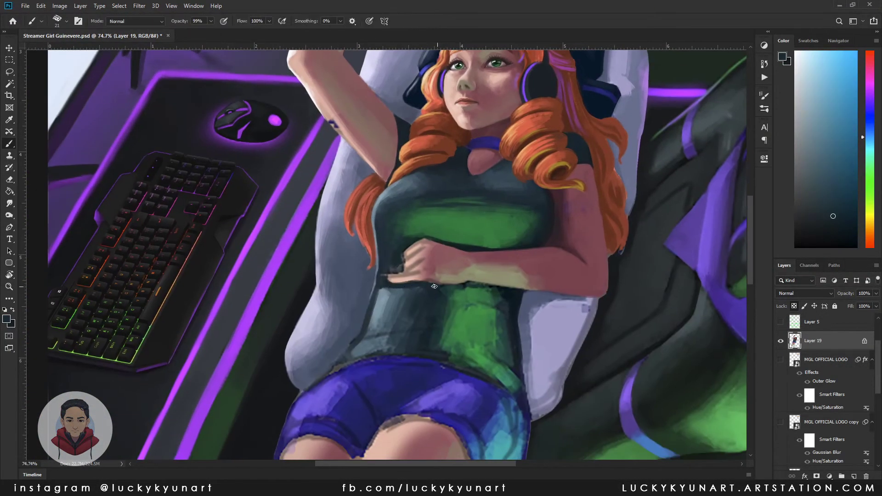
pyautogui.moveTo(514, 292); pyautogui.dragTo(466, 285)
pyautogui.keyDown('alt'); pyautogui.click(423, 285); pyautogui.keyUp('alt')
# Step: Clean up the folded hand's outline and the shirt around it with a smaller brush and sampled colors
pyautogui.keyDown('alt'); pyautogui.click(409, 257); pyautogui.keyUp('alt')
pyautogui.press('[')
pyautogui.press('[')
pyautogui.keyDown('alt'); pyautogui.click(455, 271); pyautogui.keyUp('alt')
pyautogui.moveTo(405, 250)
pyautogui.mouseDown()
pyautogui.moveTo(428, 271)
pyautogui.moveTo(474, 257)
pyautogui.moveTo(509, 283)
pyautogui.moveTo(535, 402)
pyautogui.mouseUp()
pyautogui.keyDown('alt'); pyautogui.click(479, 284); pyautogui.keyUp('alt')
pyautogui.keyDown('alt'); pyautogui.click(533, 322); pyautogui.keyUp('alt')
# Step: Smooth the chair cushion below the folded elbow with sampled slate violet and tidy its lower tip
pyautogui.press(']')
pyautogui.press(']')
pyautogui.press(']')
pyautogui.keyDown('alt'); pyautogui.click(552, 321); pyautogui.keyUp('alt')
pyautogui.moveTo(551, 313); pyautogui.dragTo(567, 408)
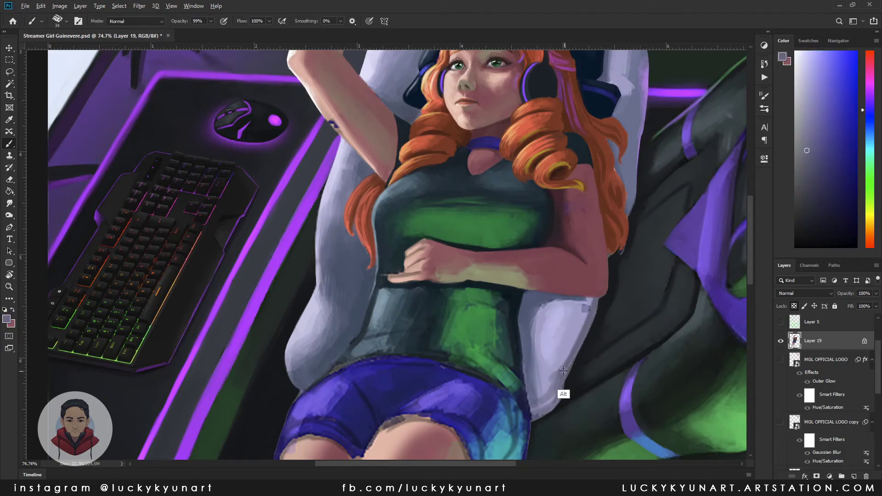
pyautogui.keyDown('alt'); pyautogui.click(597, 294); pyautogui.keyUp('alt')
pyautogui.moveTo(560, 368); pyautogui.dragTo(606, 291)
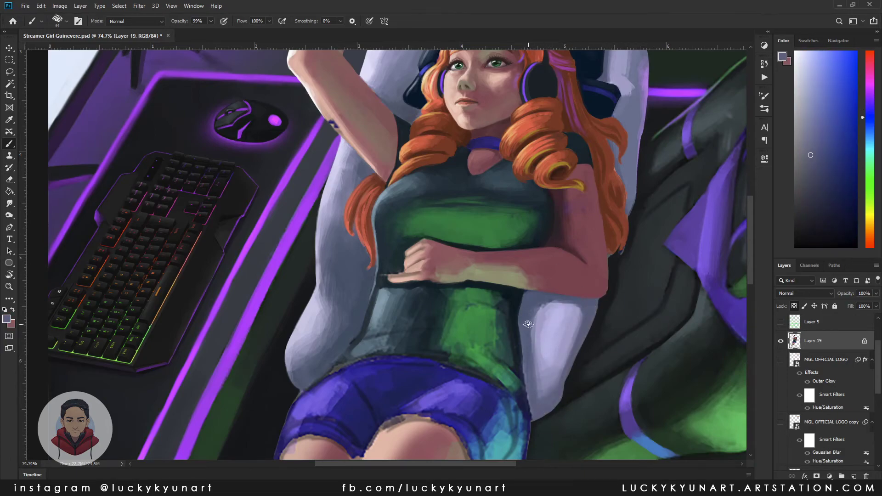
pyautogui.keyDown('alt'); pyautogui.click(545, 412); pyautogui.keyUp('alt')
pyautogui.press('[')
pyautogui.press('[')
pyautogui.press('[')
pyautogui.keyDown('alt'); pyautogui.click(537, 408); pyautogui.keyUp('alt')
# Step: Soften the shirt's outer edge at the waist below the folded hand with sampled grey-blue
pyautogui.keyDown('alt'); pyautogui.click(376, 293); pyautogui.keyUp('alt')
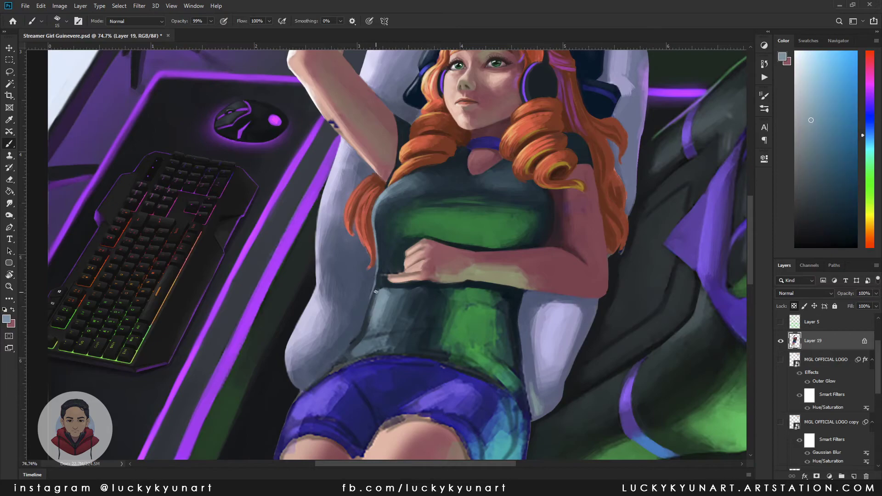
pyautogui.keyDown('alt'); pyautogui.click(365, 324); pyautogui.keyUp('alt')
pyautogui.keyDown('alt'); pyautogui.click(383, 278); pyautogui.keyUp('alt')
# Step: Define the fingers and thumb of the folded hand with a small brush in sampled peach and dusty rose
pyautogui.press('[')
pyautogui.press('[')
pyautogui.keyDown('alt'); pyautogui.click(416, 247); pyautogui.keyUp('alt')
pyautogui.keyDown('alt'); pyautogui.click(427, 248); pyautogui.keyUp('alt')
pyautogui.keyDown('alt'); pyautogui.click(431, 271); pyautogui.keyUp('alt')
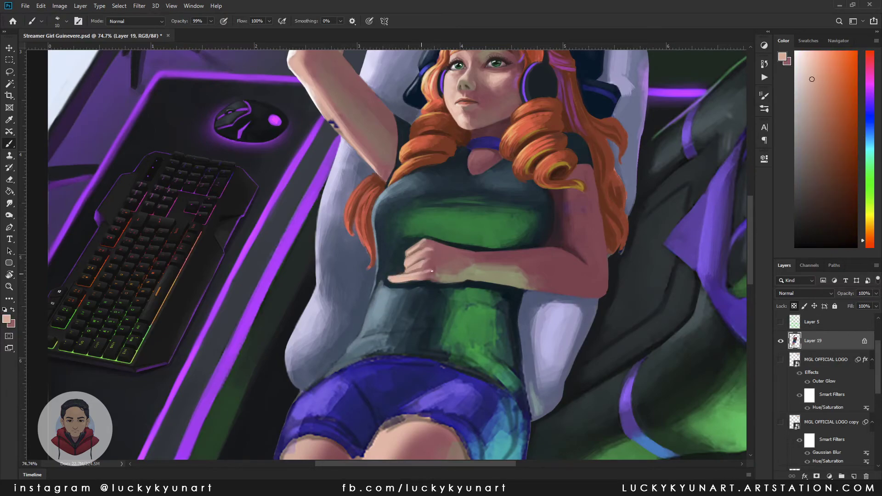
pyautogui.keyDown('alt'); pyautogui.click(432, 271); pyautogui.keyUp('alt')
pyautogui.keyDown('alt'); pyautogui.click(419, 285); pyautogui.keyUp('alt')
pyautogui.keyDown('alt'); pyautogui.click(407, 265); pyautogui.keyUp('alt')
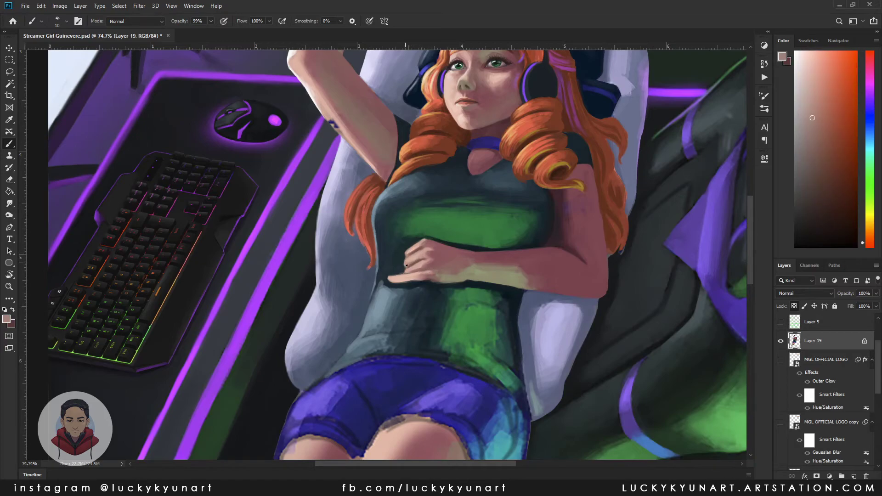
# Step: Blend the shirt's green chest reflection with sampled green and lighten the side of its waist in grey-blue
pyautogui.keyDown('alt'); pyautogui.click(419, 230); pyautogui.keyUp('alt')
pyautogui.keyDown('alt'); pyautogui.click(544, 210); pyautogui.keyUp('alt')
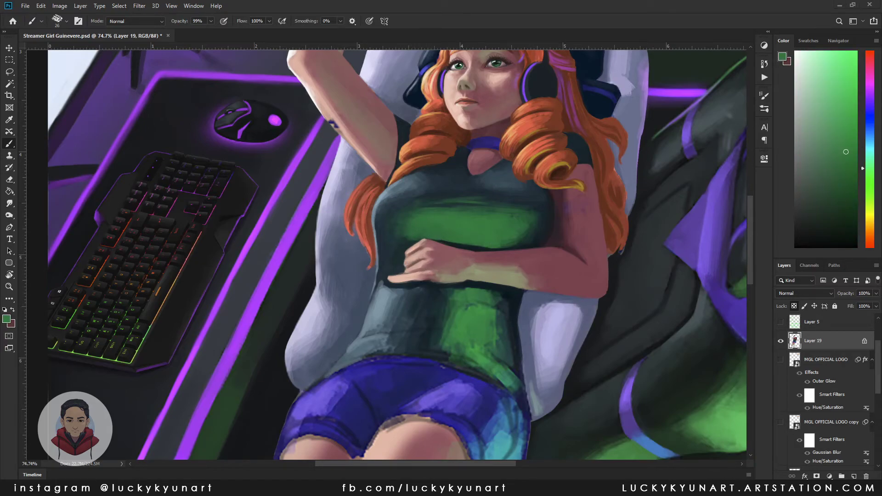
pyautogui.keyDown('alt'); pyautogui.click(388, 285); pyautogui.keyUp('alt')
pyautogui.moveTo(381, 267)
pyautogui.mouseDown()
pyautogui.moveTo(376, 313)
pyautogui.moveTo(382, 306)
pyautogui.moveTo(366, 344)
pyautogui.mouseUp()
# Step: Smooth the shirt's hem and hip edge above the shorts with sampled dark grey-blue
pyautogui.press('[')
pyautogui.press('[')
pyautogui.keyDown('alt'); pyautogui.click(330, 370); pyautogui.keyUp('alt')
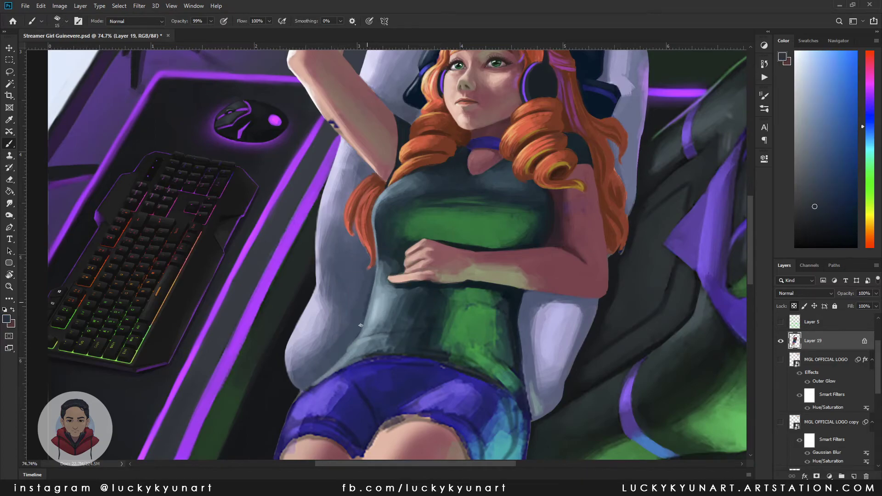
pyautogui.moveTo(312, 385); pyautogui.dragTo(344, 357)
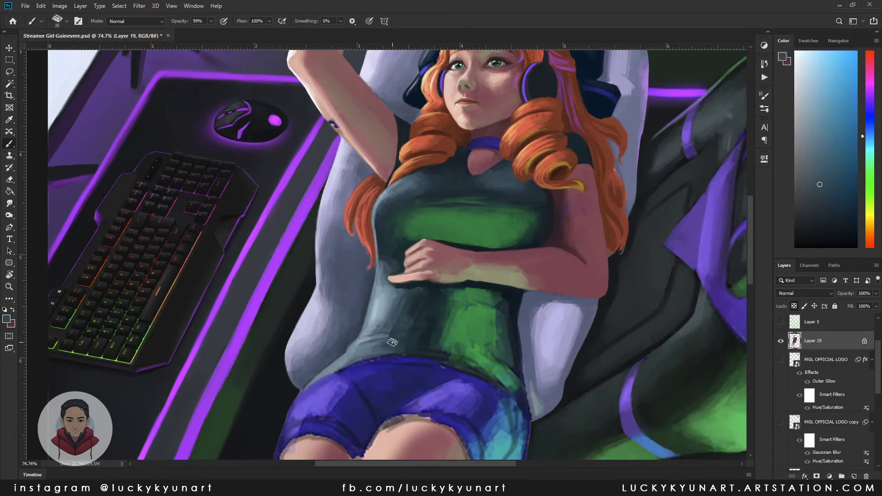
pyautogui.keyDown('alt'); pyautogui.click(361, 356); pyautogui.keyUp('alt')
pyautogui.keyDown('alt'); pyautogui.click(397, 346); pyautogui.keyUp('alt')
# Step: Paint folds into the green-lit waist of the shirt with sampled dark green at 95% opacity
pyautogui.press('[')
pyautogui.press('[')
pyautogui.press('[')
pyautogui.press('9')
pyautogui.press('5')
pyautogui.scroll(-3, 404, 280)
pyautogui.keyDown('alt'); pyautogui.click(420, 253); pyautogui.keyUp('alt')
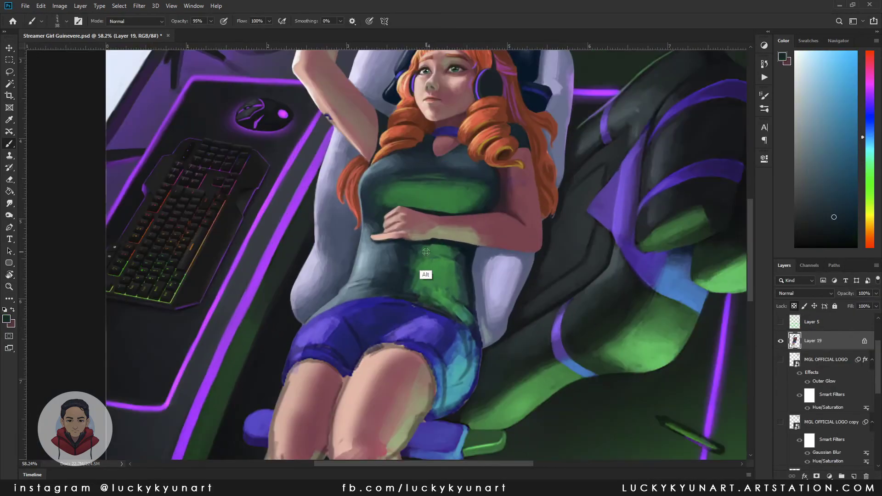
pyautogui.keyDown('alt'); pyautogui.click(459, 275); pyautogui.keyUp('alt')
pyautogui.press(']')
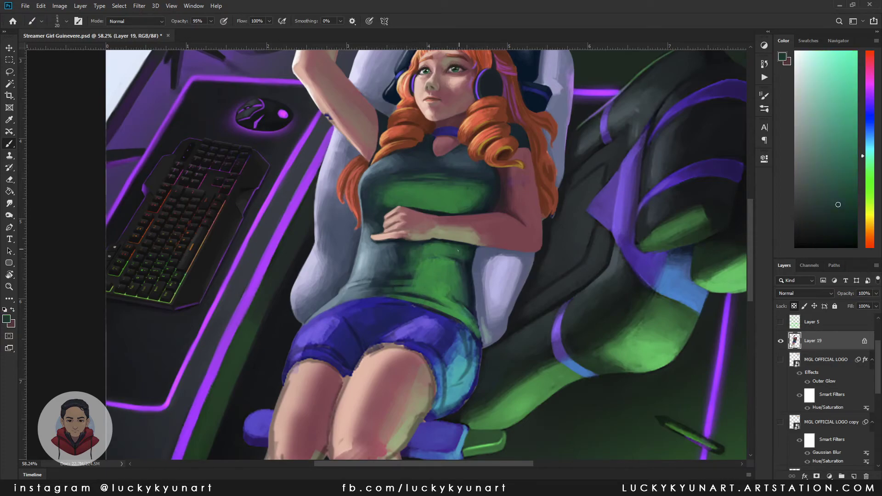
# Step: Blend the shirt's waist folds and green reflections down to the hem with alternating sampled greens and dark teals
pyautogui.keyDown('alt'); pyautogui.click(460, 265); pyautogui.keyUp('alt')
pyautogui.keyDown('alt'); pyautogui.click(441, 264); pyautogui.keyUp('alt')
pyautogui.keyDown('alt'); pyautogui.click(454, 289); pyautogui.keyUp('alt')
pyautogui.keyDown('alt'); pyautogui.click(451, 308); pyautogui.keyUp('alt')
pyautogui.keyDown('alt'); pyautogui.click(444, 241); pyautogui.keyUp('alt')
pyautogui.keyDown('alt'); pyautogui.click(457, 288); pyautogui.keyUp('alt')
pyautogui.keyDown('alt'); pyautogui.click(448, 294); pyautogui.keyUp('alt')
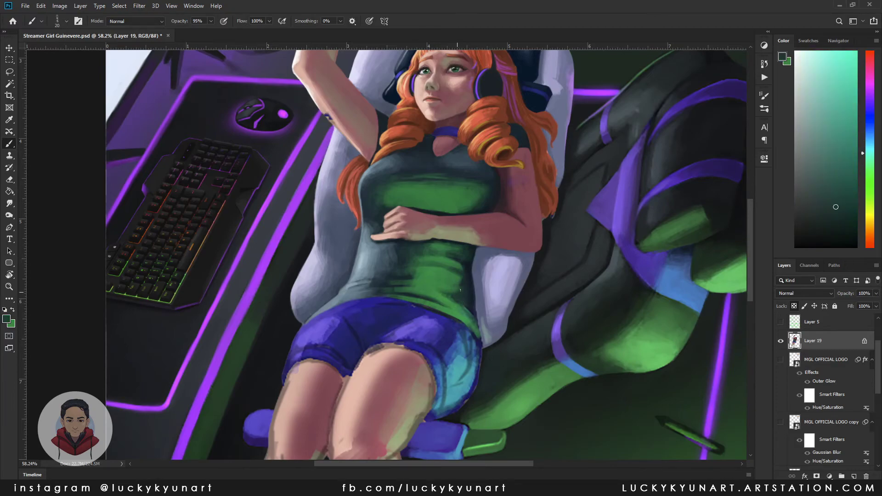
pyautogui.press(']')
pyautogui.keyDown('alt'); pyautogui.click(507, 266); pyautogui.keyUp('alt')
pyautogui.keyDown('alt'); pyautogui.click(434, 288); pyautogui.keyUp('alt')
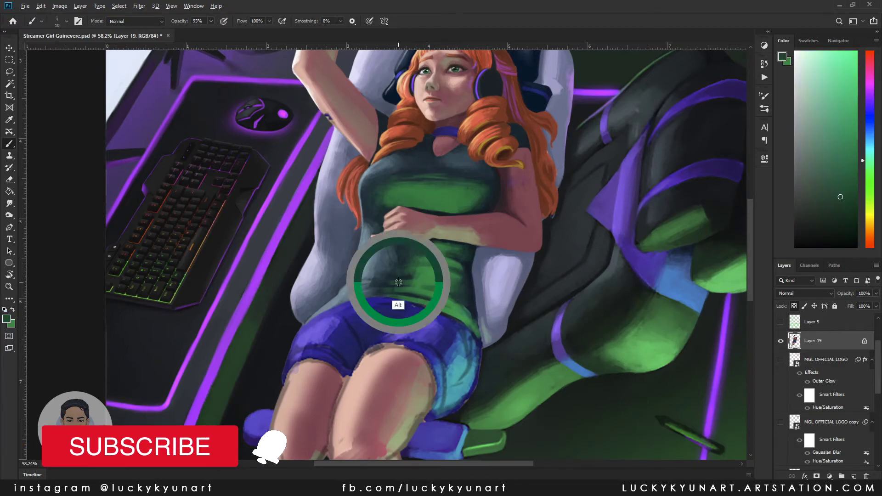
pyautogui.keyDown('alt'); pyautogui.click(467, 308); pyautogui.keyUp('alt')
# Step: Touch up the folded hand's fingers and the green-lit forearm with sampled peach and skin tones
pyautogui.press('[')
pyautogui.press('[')
pyautogui.press('[')
pyautogui.scroll(2, 478, 270)
pyautogui.keyDown('alt'); pyautogui.click(424, 228); pyautogui.keyUp('alt')
pyautogui.press(']')
pyautogui.press(']')
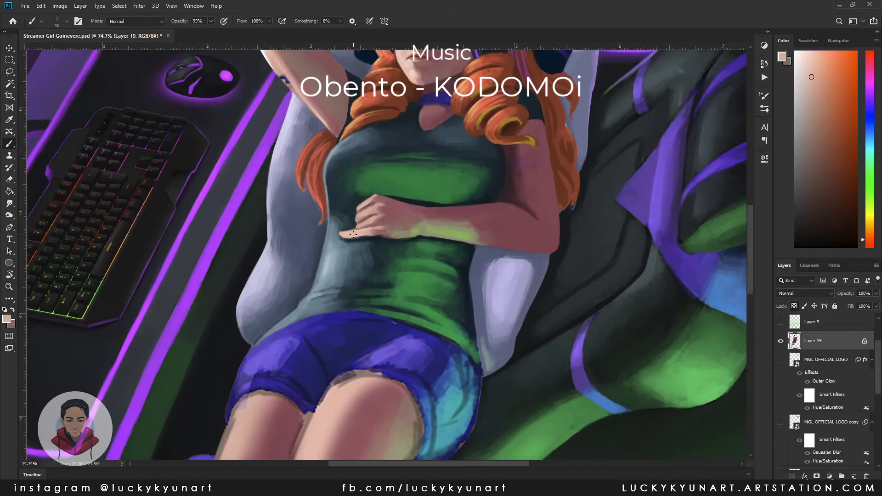
# Step: Smooth the waistband and upper front of the shorts with sampled blue-violet
pyautogui.keyDown('alt'); pyautogui.click(419, 324); pyautogui.keyUp('alt')
pyautogui.keyDown('alt'); pyautogui.click(339, 358); pyautogui.keyUp('alt')
pyautogui.moveTo(356, 354)
pyautogui.mouseDown()
pyautogui.moveTo(439, 337)
pyautogui.moveTo(478, 365)
pyautogui.mouseUp()
pyautogui.keyDown('alt'); pyautogui.click(464, 368); pyautogui.keyUp('alt')
# Step: Clean up the edge between the cyan-lit thigh and the shorts, and smooth the shorts' hem over the thigh
pyautogui.scroll(-3, 459, 437)
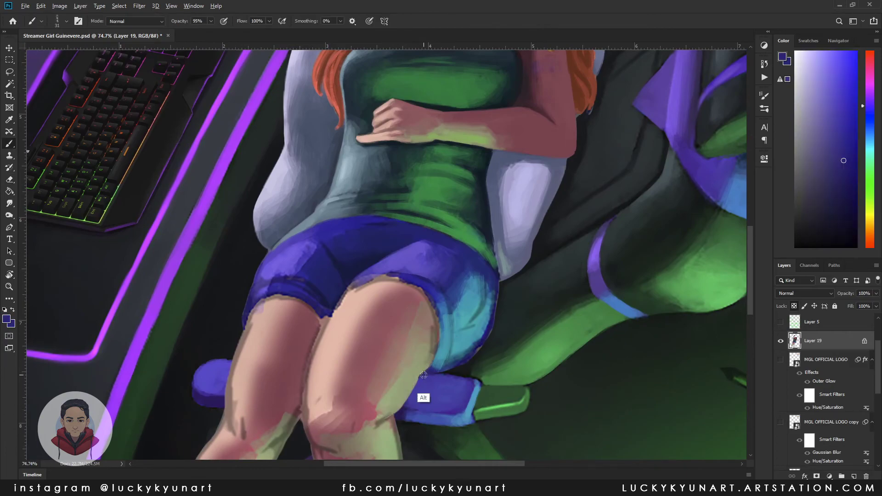
pyautogui.keyDown('alt'); pyautogui.click(430, 293); pyautogui.keyUp('alt')
pyautogui.keyDown('alt'); pyautogui.click(430, 294); pyautogui.keyUp('alt')
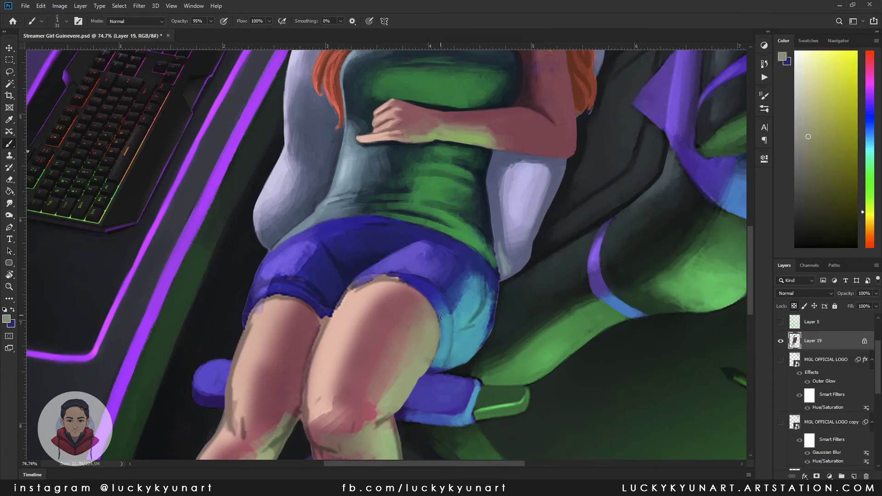
pyautogui.press('[')
pyautogui.press('/')
pyautogui.moveTo(369, 280)
pyautogui.mouseDown()
pyautogui.moveTo(344, 294)
pyautogui.moveTo(396, 275)
pyautogui.mouseUp()
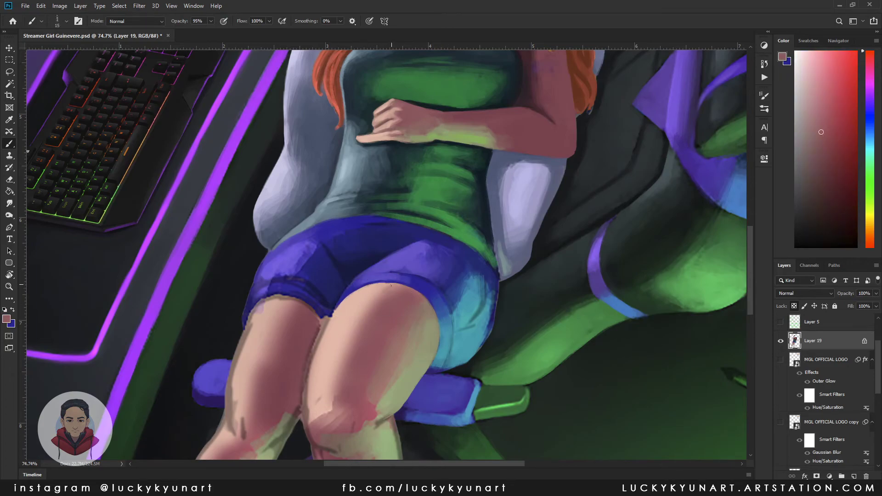
# Step: Refine the shorts' cyan-lit side and inner leg with sampled blues at 98% opacity
pyautogui.keyDown('alt'); pyautogui.click(419, 262); pyautogui.keyUp('alt')
pyautogui.press('9')
pyautogui.press('8')
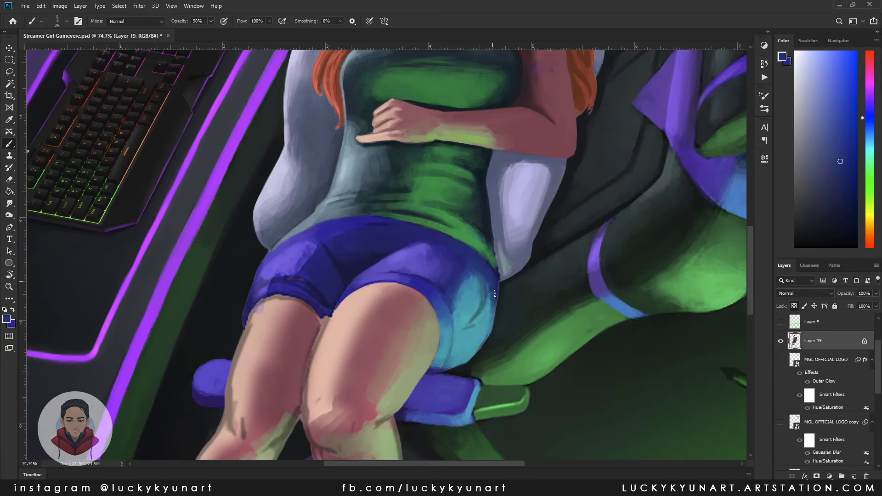
pyautogui.keyDown('alt'); pyautogui.click(341, 311); pyautogui.keyUp('alt')
pyautogui.press('[')
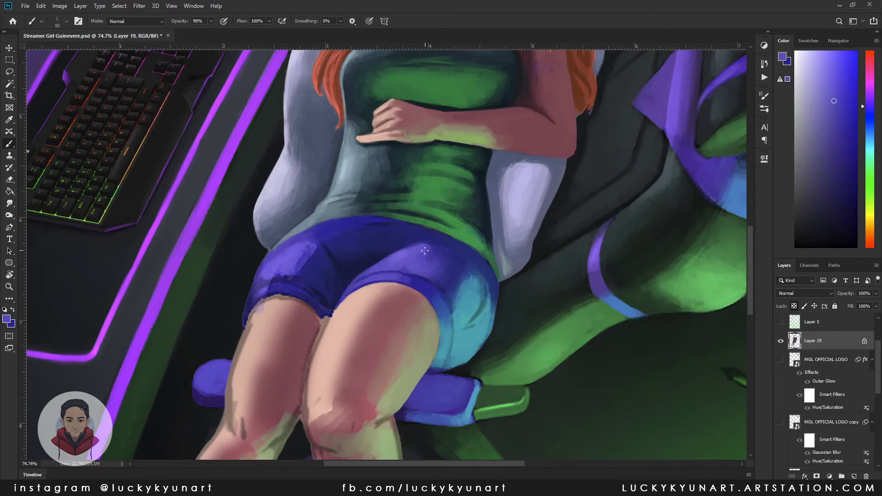
# Step: Smooth the shorts' leg nearest the desk and its hem with sampled blue-violet, using larger and smaller brushes
pyautogui.press(']')
pyautogui.press(']')
pyautogui.press(']')
pyautogui.press(']')
pyautogui.moveTo(275, 252)
pyautogui.mouseDown()
pyautogui.moveTo(252, 278)
pyautogui.moveTo(259, 280)
pyautogui.moveTo(258, 295)
pyautogui.moveTo(299, 281)
pyautogui.mouseUp()
pyautogui.keyDown('alt'); pyautogui.click(316, 256); pyautogui.keyUp('alt')
pyautogui.press('[')
pyautogui.press('[')
pyautogui.press('[')
pyautogui.press('[')
pyautogui.moveTo(295, 236)
pyautogui.mouseDown()
pyautogui.moveTo(517, 297)
pyautogui.moveTo(519, 322)
pyautogui.mouseUp()
# Step: Clean up the top of the thigh nearest the desk along the shorts' hem with sampled dusty rose
pyautogui.keyDown('alt'); pyautogui.click(560, 269); pyautogui.keyUp('alt')
pyautogui.keyDown('alt'); pyautogui.click(519, 321); pyautogui.keyUp('alt')
pyautogui.keyDown('alt'); pyautogui.click(491, 363); pyautogui.keyUp('alt')
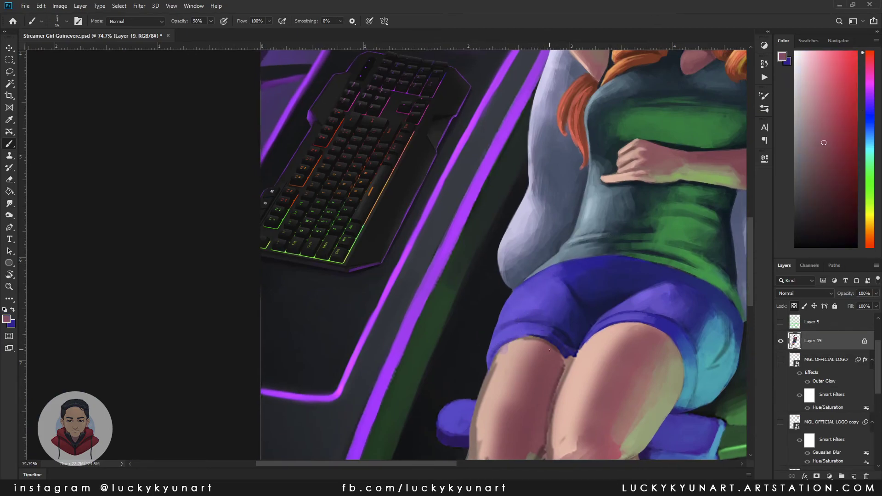
pyautogui.press('/')
pyautogui.keyDown('alt'); pyautogui.click(505, 344); pyautogui.keyUp('alt')
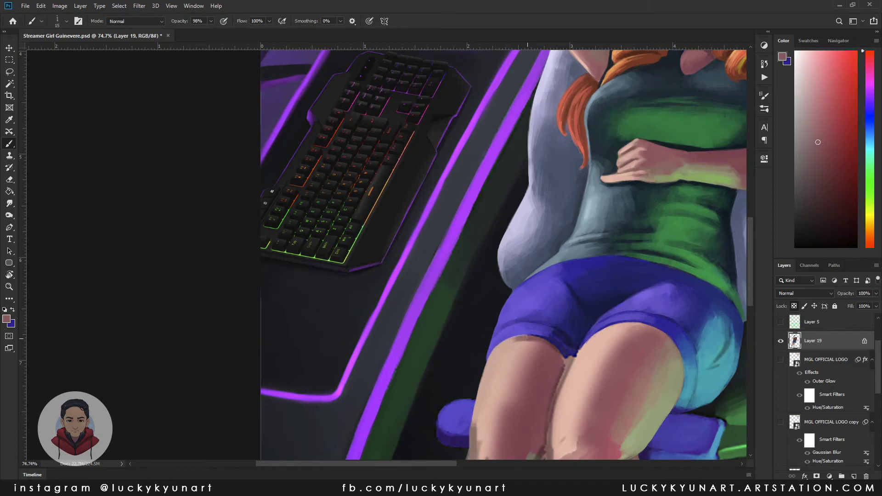
# Step: Clean up the inner edges of both thighs with sampled light peach skin tones
pyautogui.keyDown('alt'); pyautogui.click(551, 335); pyautogui.keyUp('alt')
pyautogui.keyDown('alt'); pyautogui.click(562, 361); pyautogui.keyUp('alt')
pyautogui.keyDown('alt'); pyautogui.click(584, 349); pyautogui.keyUp('alt')
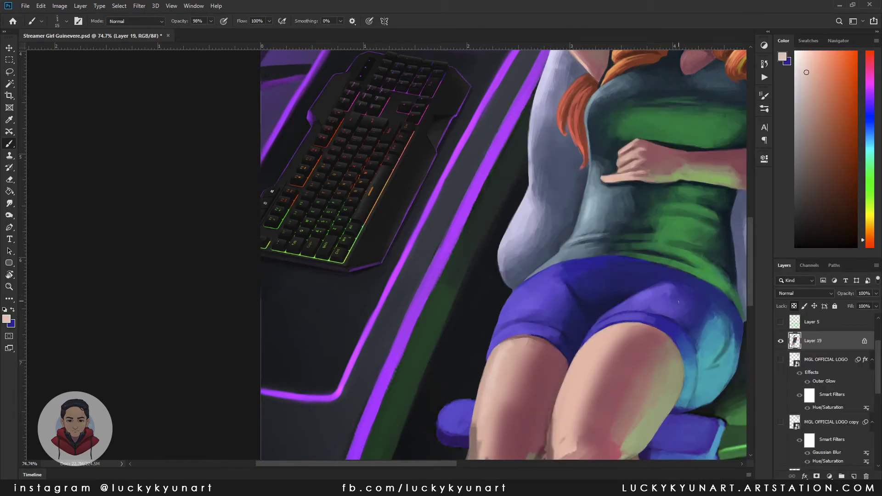
pyautogui.scroll(-2, 678, 302)
pyautogui.keyDown('alt'); pyautogui.click(507, 260); pyautogui.keyUp('alt')
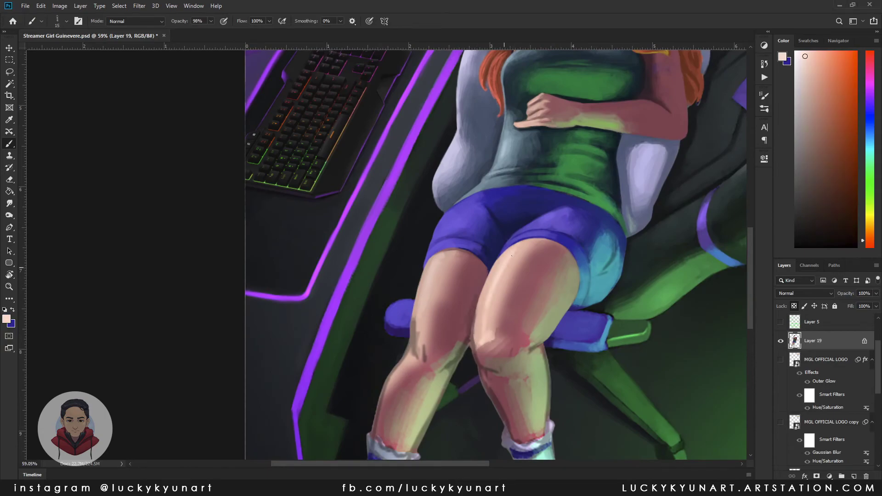
# Step: Refine the skin where the thighs and knees meet with sampled skin tones
pyautogui.keyDown('alt'); pyautogui.click(480, 344); pyautogui.keyUp('alt')
pyautogui.keyDown('alt'); pyautogui.click(472, 334); pyautogui.keyUp('alt')
pyautogui.keyDown('alt'); pyautogui.click(483, 347); pyautogui.keyUp('alt')
pyautogui.keyDown('alt'); pyautogui.click(476, 354); pyautogui.keyUp('alt')
pyautogui.press('z')
pyautogui.press('b')
# Step: Outline a ruffled armband around the resting arm's upper arm in white on a new layer
pyautogui.keyDown('alt'); pyautogui.click(597, 301); pyautogui.keyUp('alt')
pyautogui.keyDown('alt'); pyautogui.click(558, 319); pyautogui.keyUp('alt')
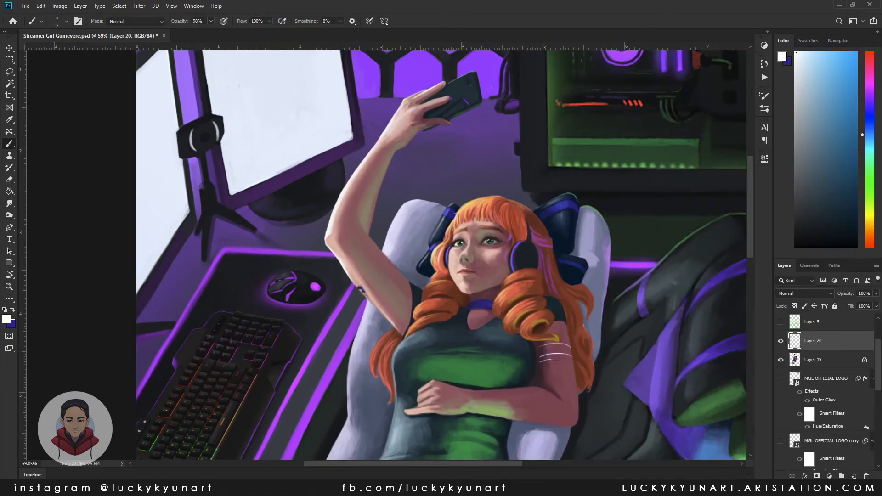
pyautogui.moveTo(539, 363); pyautogui.dragTo(576, 369)
pyautogui.scroll(3, 551, 352)
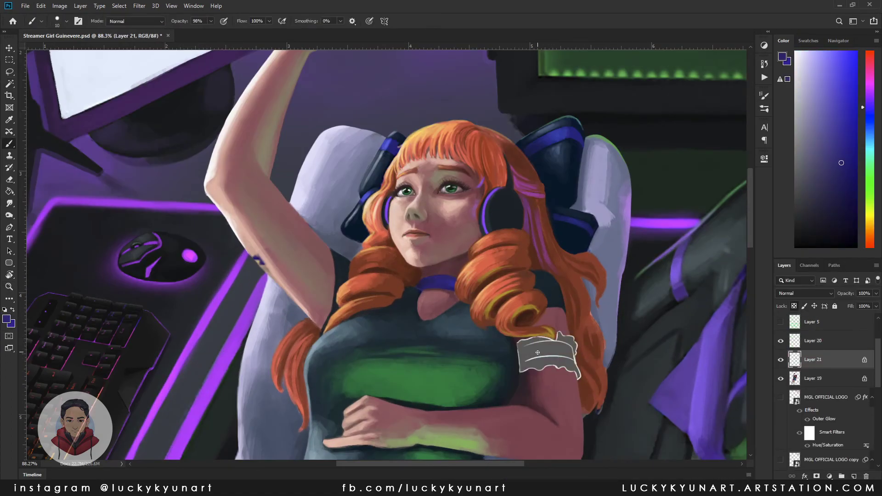
# Step: Paint the armband's centre strip with the blue-violet sampled from the choker, leaving the ruffles grey
pyautogui.keyDown('alt'); pyautogui.click(434, 283); pyautogui.keyUp('alt')
pyautogui.moveTo(521, 352); pyautogui.dragTo(574, 356)
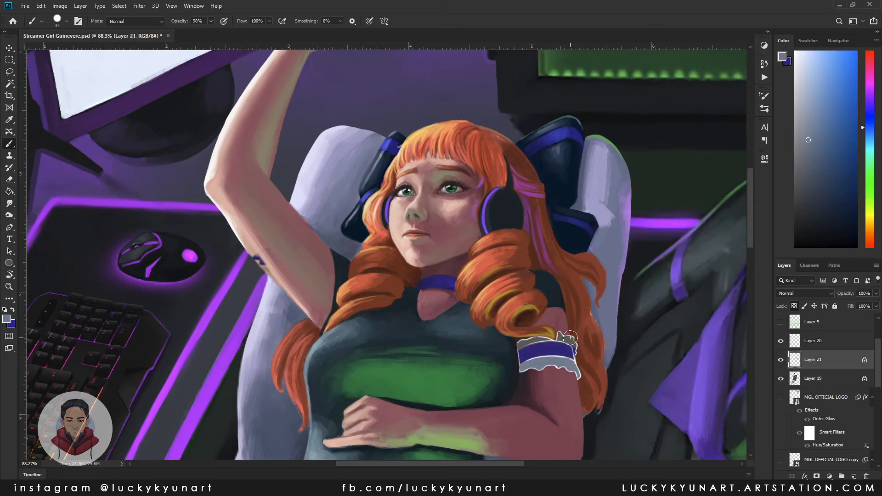
pyautogui.keyDown('alt'); pyautogui.click(540, 338); pyautogui.keyUp('alt')
# Step: Lock the armband layer's transparent pixels and shade its ruffles with sampled dark greys at 96% opacity, using a smaller brush
pyautogui.press('[')
pyautogui.press('[')
pyautogui.press('[')
pyautogui.press('[')
pyautogui.click(794, 305)
pyautogui.press('9')
pyautogui.press('6')
pyautogui.keyDown('alt'); pyautogui.click(566, 345); pyautogui.keyUp('alt')
pyautogui.press(']')
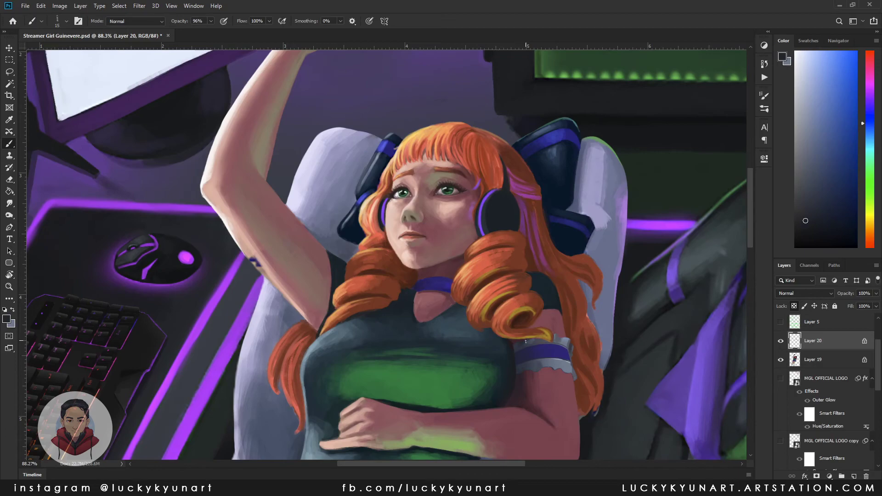
pyautogui.keyDown('alt'); pyautogui.click(554, 365); pyautogui.keyUp('alt')
pyautogui.press('[')
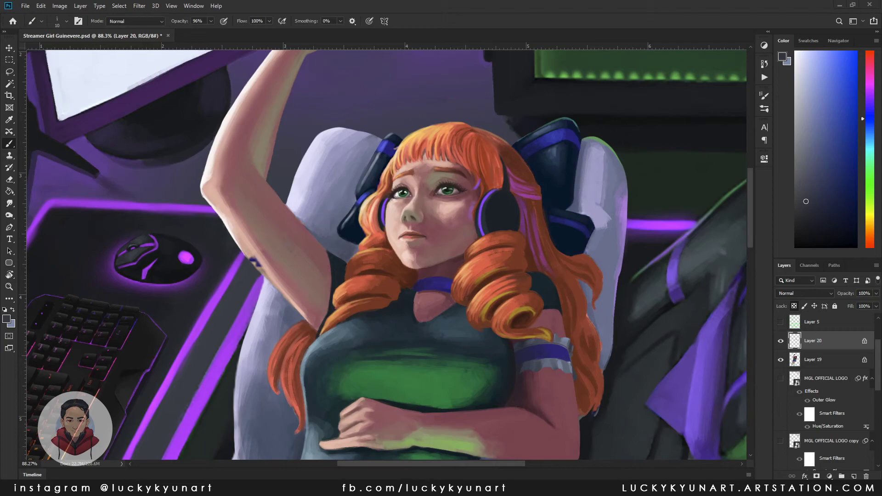
# Step: Refine the folds of the armband's lower ruffle and merge the armband into Layer 19
pyautogui.scroll(3, 551, 368)
pyautogui.keyDown('alt'); pyautogui.click(551, 368); pyautogui.keyUp('alt')
pyautogui.scroll(-3, 551, 367)
pyautogui.scroll(3, 578, 397)
pyautogui.hotkey('ctrl', 'e')
# Step: Clean up the resting arm's elbow and the edge of the chair beside it with sampled rose and lavender
pyautogui.keyDown('alt'); pyautogui.click(578, 397); pyautogui.keyUp('alt')
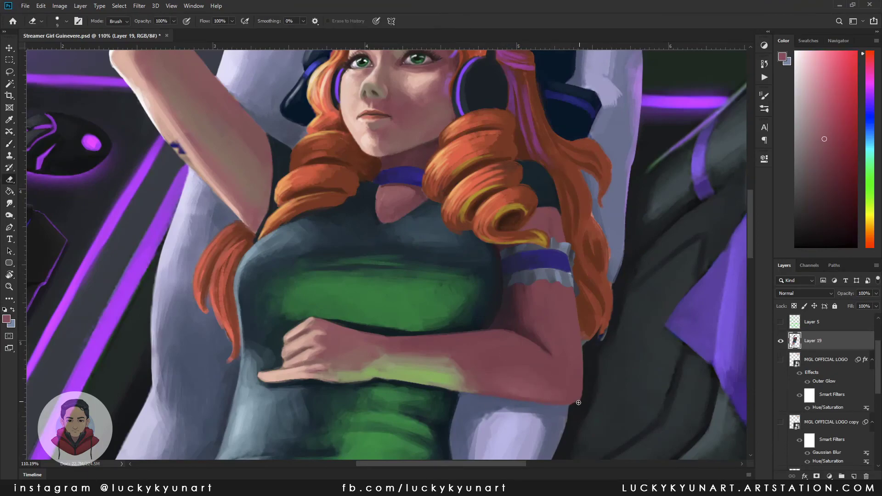
pyautogui.keyDown('alt'); pyautogui.click(567, 423); pyautogui.keyUp('alt')
pyautogui.press('o')
pyautogui.scroll(-3, 575, 349)
pyautogui.press('b')
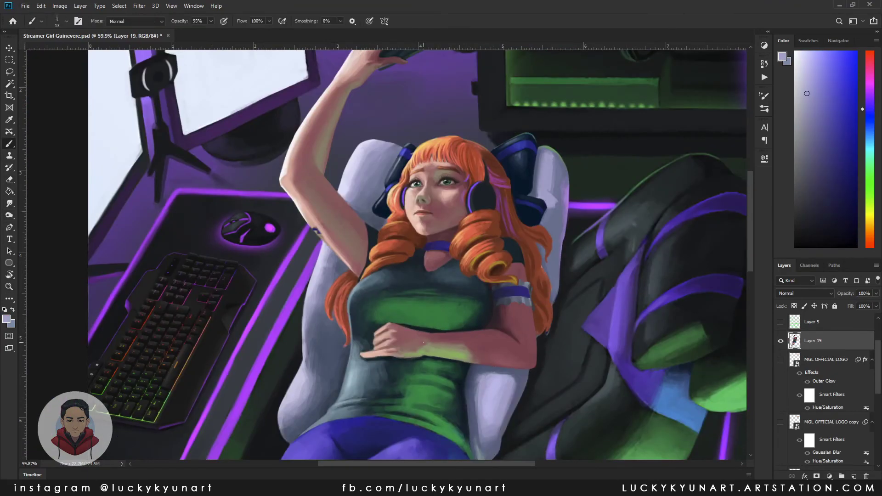
# Step: Sketch the outline of a matching ruffled armband around the raised arm in black on a new layer
pyautogui.keyDown('alt'); pyautogui.click(327, 198); pyautogui.keyUp('alt')
pyautogui.hotkey('ctrl', 'shift', 'n')
pyautogui.press('Return')
pyautogui.press('x')
pyautogui.keyDown('alt'); pyautogui.click(300, 222); pyautogui.keyUp('alt')
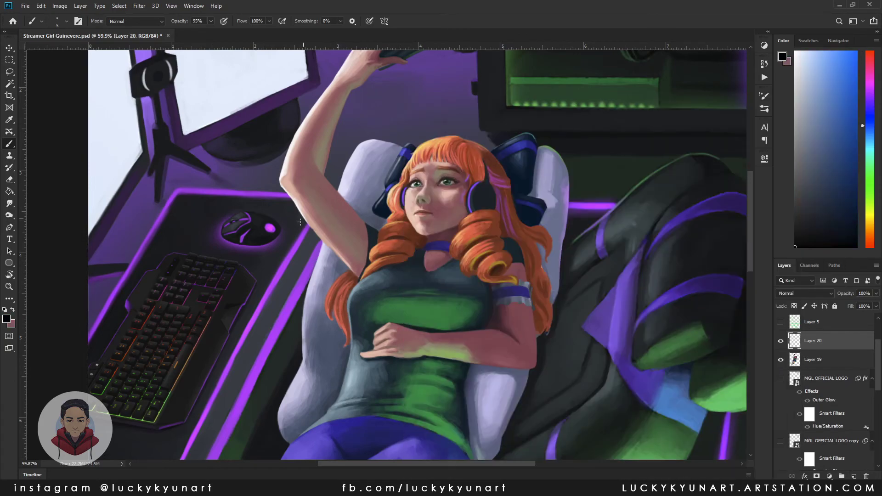
pyautogui.moveTo(328, 196); pyautogui.dragTo(338, 186)
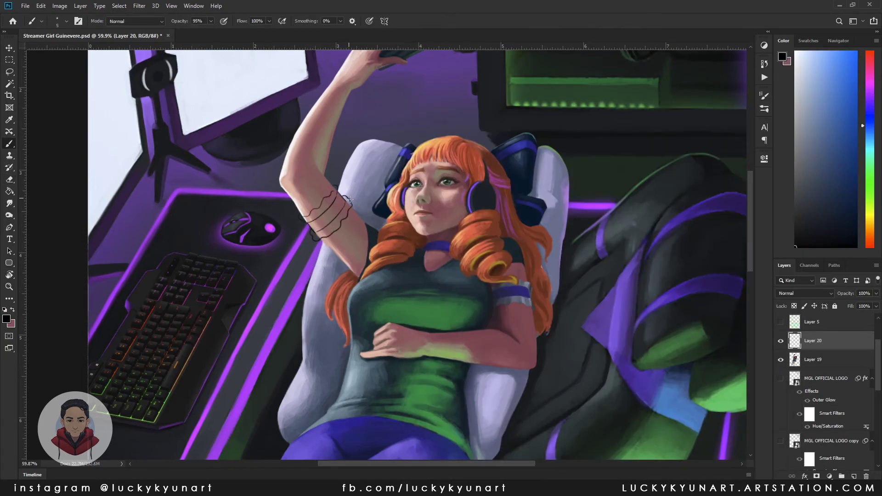
# Step: Paint the raised arm's armband with grey ruffles and a blue strip on a new layer, and merge it with the outline layer
pyautogui.scroll(5, 335, 182)
pyautogui.hotkey('ctrl', 'shift', 'n')
pyautogui.press('Return')
pyautogui.moveTo(312, 224)
pyautogui.mouseDown()
pyautogui.moveTo(348, 200)
pyautogui.moveTo(375, 271)
pyautogui.moveTo(348, 276)
pyautogui.moveTo(327, 302)
pyautogui.moveTo(298, 301)
pyautogui.moveTo(294, 288)
pyautogui.mouseUp()
pyautogui.hotkey('ctrl', 'e')
# Step: Lock the armband layer's transparent pixels and shade the lower ruffle's folds with sampled greys and varied brush sizes
pyautogui.press('/')
pyautogui.keyDown('alt'); pyautogui.click(344, 269); pyautogui.keyUp('alt')
pyautogui.press('[')
pyautogui.press('[')
pyautogui.keyDown('alt'); pyautogui.click(249, 248); pyautogui.keyUp('alt')
pyautogui.press(']')
pyautogui.press(']')
pyautogui.press(']')
pyautogui.keyDown('alt'); pyautogui.click(249, 253); pyautogui.keyUp('alt')
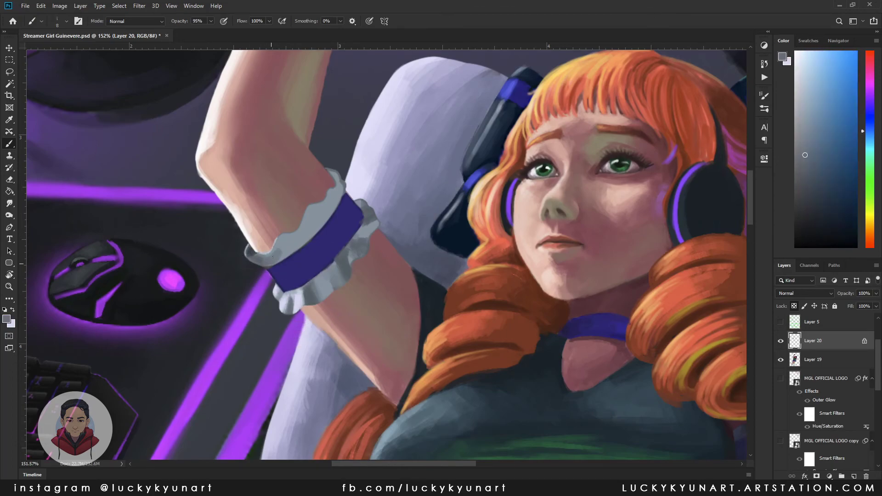
# Step: Paint darker folds along the upper ruffle of the raised arm's armband
pyautogui.moveTo(276, 257); pyautogui.dragTo(294, 236)
pyautogui.moveTo(340, 174); pyautogui.dragTo(308, 230)
pyautogui.moveTo(276, 257); pyautogui.dragTo(329, 195)
pyautogui.press('[')
pyautogui.press('[')
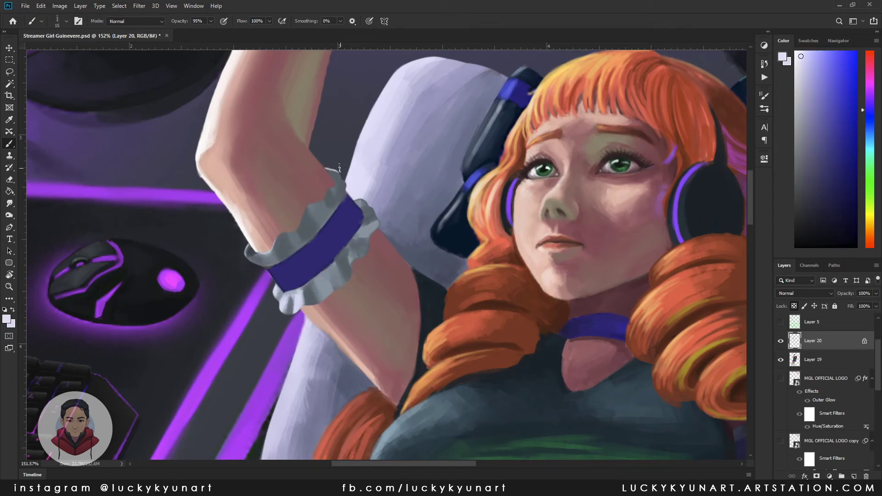
# Step: Shade the raised arm's blue armband strip with sampled blue-violet and brighten the ruffle edges
pyautogui.keyDown('alt'); pyautogui.click(315, 249); pyautogui.keyUp('alt')
pyautogui.moveTo(333, 235); pyautogui.dragTo(296, 271)
pyautogui.keyDown('alt'); pyautogui.click(362, 205); pyautogui.keyUp('alt')
# Step: Shade the skin around the raised arm's armband on Layer 19 with sampled dark rose and merge the visible layers
pyautogui.click(822, 360)
pyautogui.press('b')
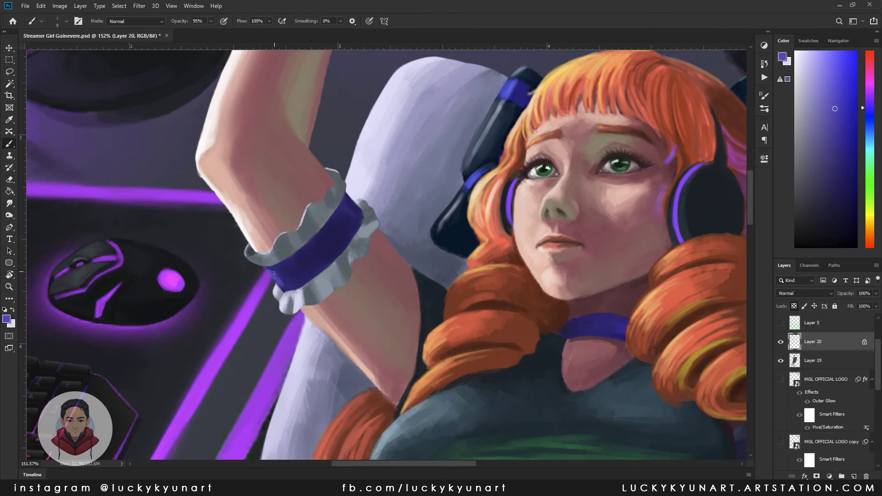
pyautogui.keyDown('alt'); pyautogui.click(368, 257); pyautogui.keyUp('alt')
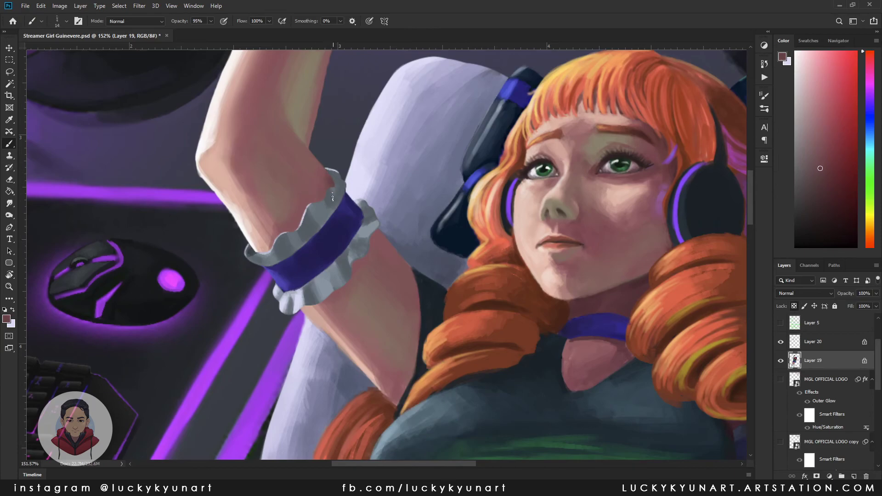
pyautogui.hotkey('ctrl', 'shift', 'e')
# Step: Clean up the edges of the calves and sock cuffs with the Eraser and lock the layer's transparent pixels
pyautogui.hotkey('ctrl', '0')
pyautogui.press('z')
pyautogui.moveTo(492, 363); pyautogui.dragTo(500, 309)
pyautogui.press('e')
pyautogui.scroll(-6, 501, 309)
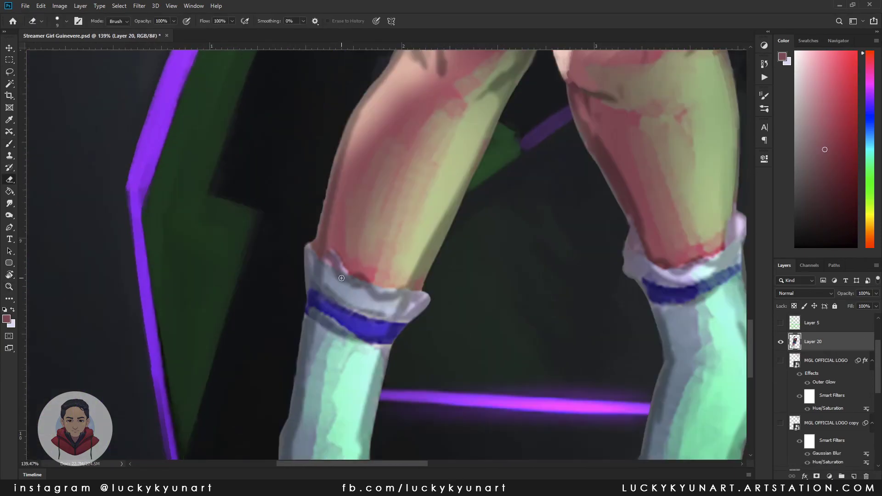
pyautogui.keyDown('alt'); pyautogui.scroll(-8, 249, 290); pyautogui.keyUp('alt')
pyautogui.press('b')
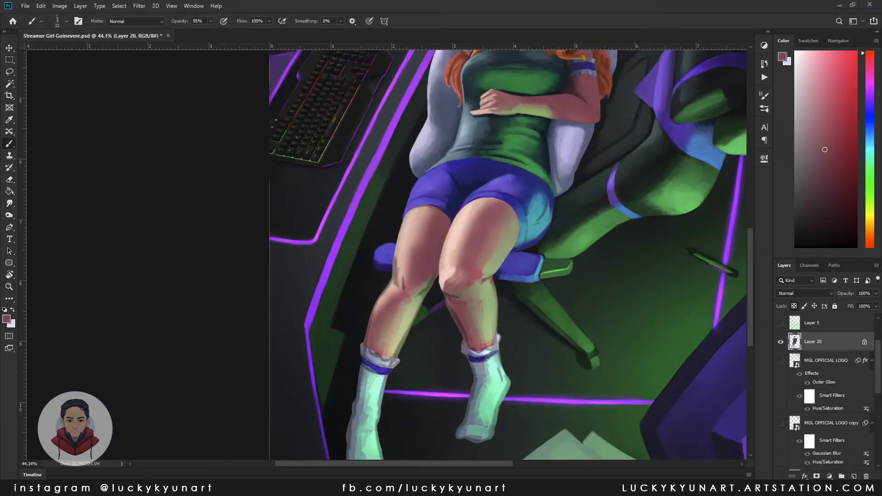
# Step: Blend the knee farther from the desk with sampled dusty rose and soften the shadow below it
pyautogui.scroll(3, 516, 308)
pyautogui.keyDown('alt'); pyautogui.click(494, 351); pyautogui.keyUp('alt')
pyautogui.keyDown('alt'); pyautogui.click(450, 342); pyautogui.keyUp('alt')
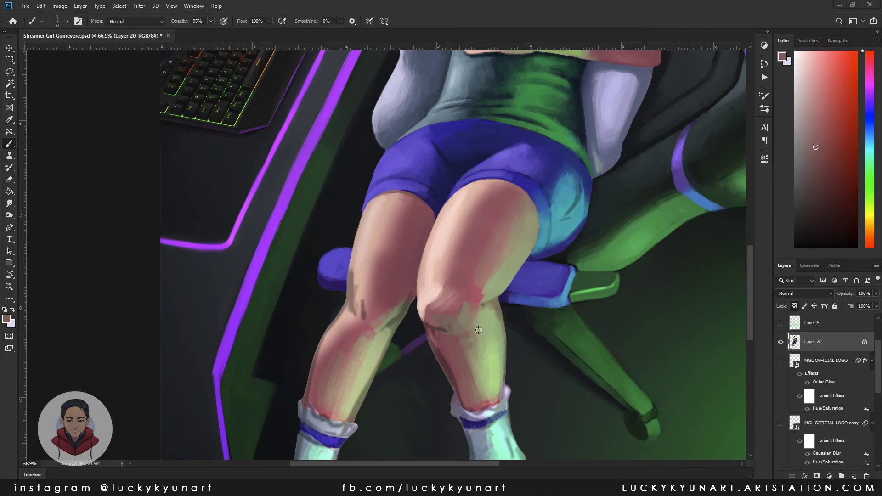
pyautogui.moveTo(478, 329)
pyautogui.mouseDown()
pyautogui.moveTo(473, 353)
pyautogui.moveTo(439, 306)
pyautogui.mouseUp()
pyautogui.moveTo(496, 307); pyautogui.dragTo(481, 316)
pyautogui.keyDown('alt'); pyautogui.click(471, 272); pyautogui.keyUp('alt')
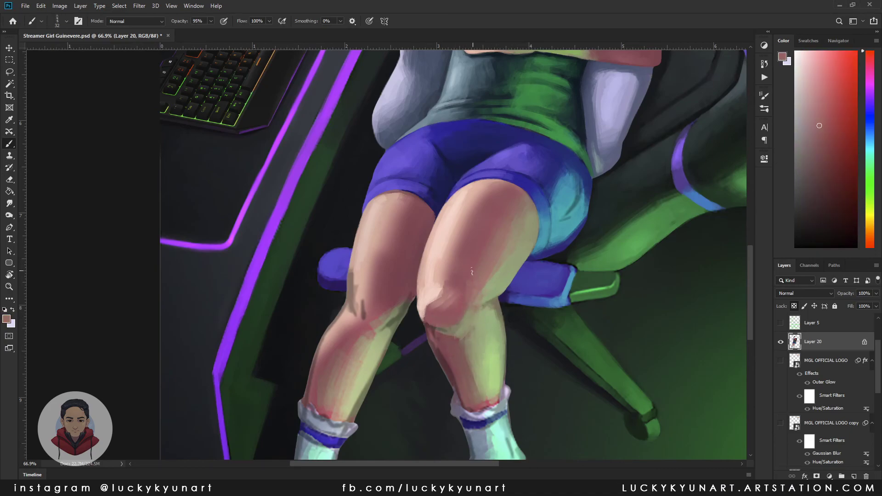
# Step: Smooth the calf farther from the desk and the underside of its knee with sampled rose and yellow-green
pyautogui.keyDown('alt'); pyautogui.click(480, 376); pyautogui.keyUp('alt')
pyautogui.keyDown('alt'); pyautogui.click(462, 390); pyautogui.keyUp('alt')
pyautogui.keyDown('alt'); pyautogui.click(478, 306); pyautogui.keyUp('alt')
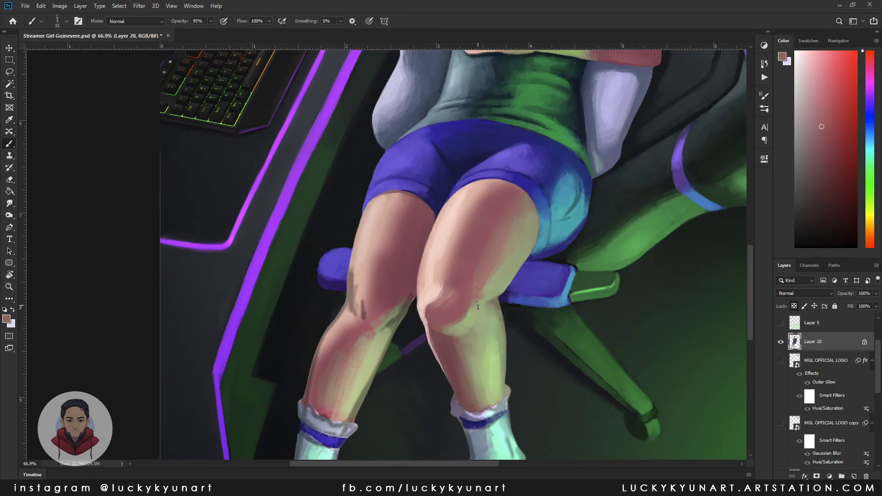
# Step: Paint yellow-green light below the knee nearest the desk and smooth its calf with sampled rose tones
pyautogui.keyDown('alt'); pyautogui.click(396, 327); pyautogui.keyUp('alt')
pyautogui.keyDown('alt'); pyautogui.click(376, 351); pyautogui.keyUp('alt')
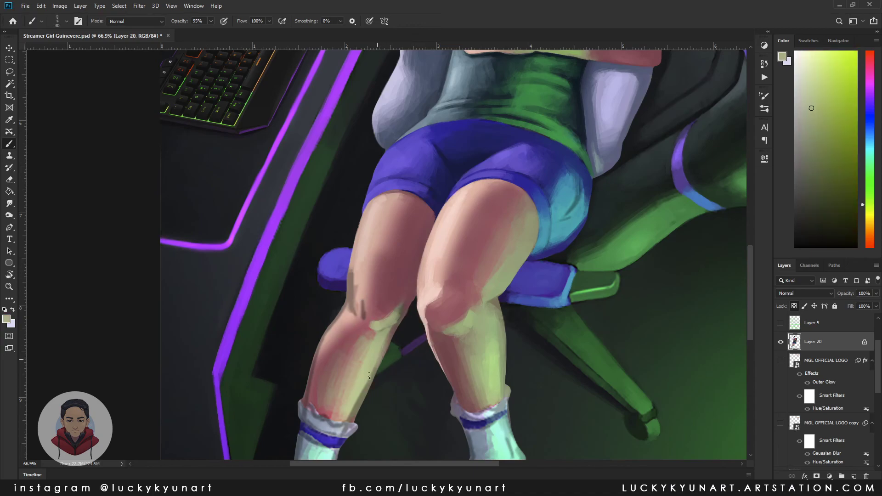
pyautogui.keyDown('alt'); pyautogui.click(342, 326); pyautogui.keyUp('alt')
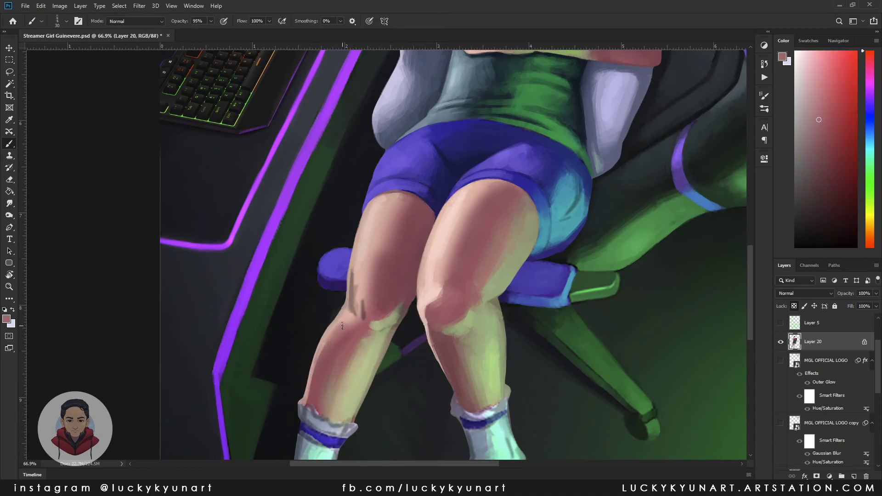
# Step: Smooth the thigh and knee nearest the desk with sampled peach and rose, covering the dark marks beside the knee
pyautogui.keyDown('alt'); pyautogui.click(366, 299); pyautogui.keyUp('alt')
pyautogui.keyDown('alt'); pyautogui.click(377, 207); pyautogui.keyUp('alt')
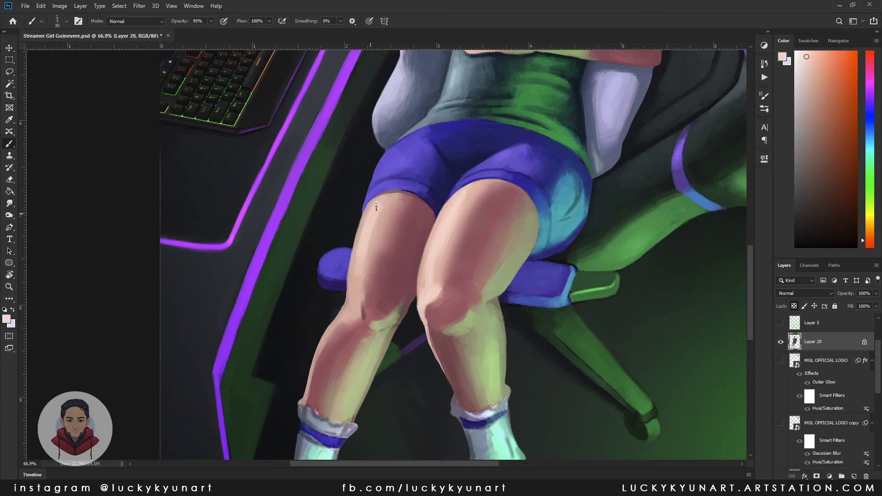
pyautogui.keyDown('alt'); pyautogui.click(382, 215); pyautogui.keyUp('alt')
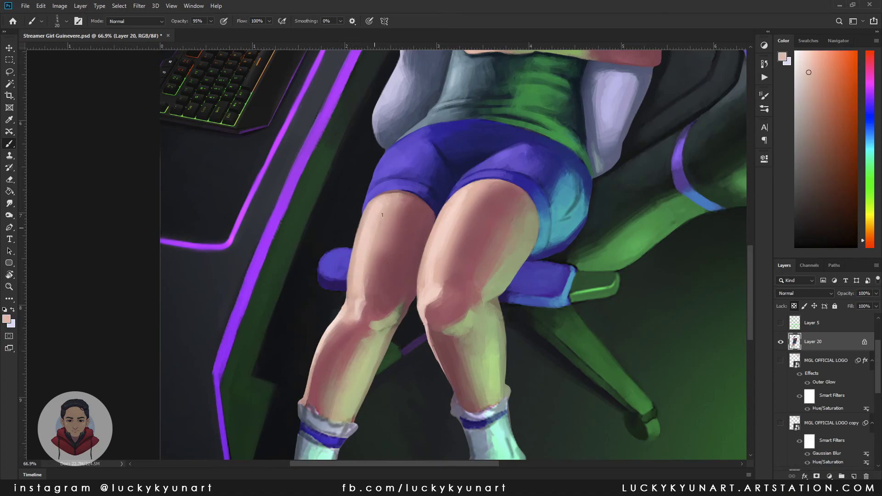
pyautogui.keyDown('alt'); pyautogui.click(411, 198); pyautogui.keyUp('alt')
pyautogui.keyDown('alt'); pyautogui.click(376, 257); pyautogui.keyUp('alt')
pyautogui.keyDown('alt'); pyautogui.click(377, 322); pyautogui.keyUp('alt')
# Step: Refine the calf nearest the desk and add a magenta glow along its outer side
pyautogui.keyDown('alt'); pyautogui.click(335, 388); pyautogui.keyUp('alt')
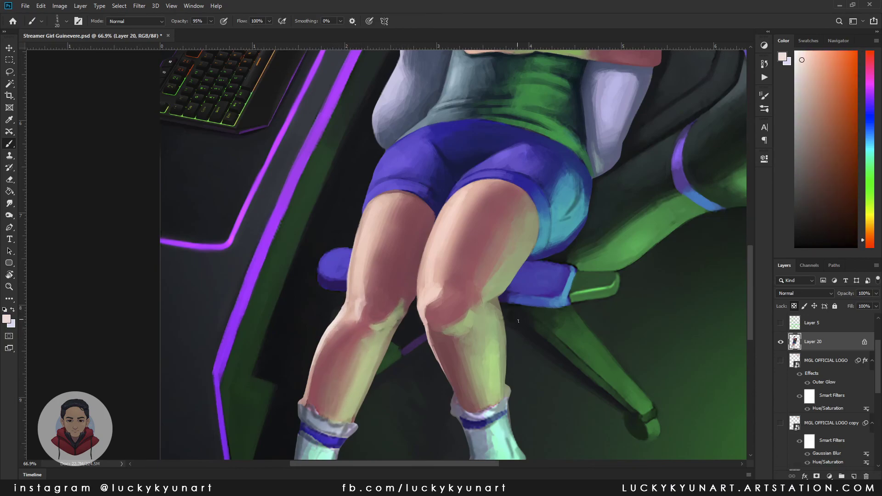
pyautogui.keyDown('alt'); pyautogui.click(314, 395); pyautogui.keyUp('alt')
pyautogui.keyDown('alt'); pyautogui.click(310, 397); pyautogui.keyUp('alt')
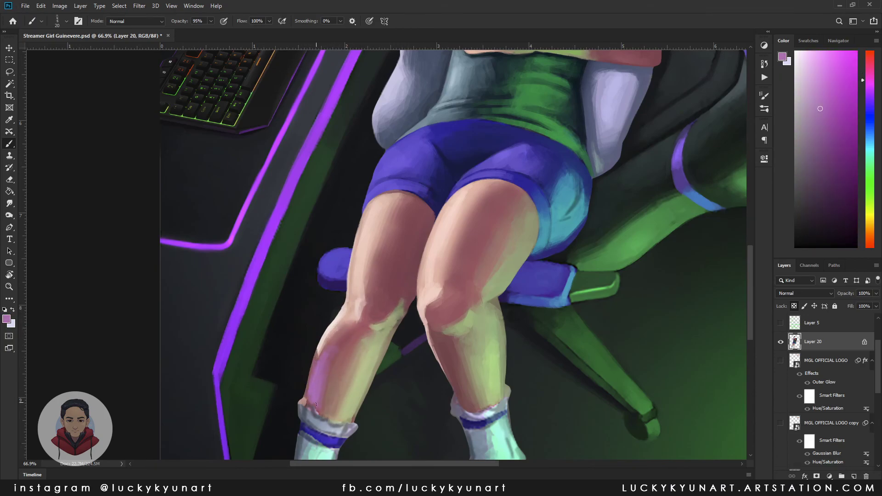
# Step: Repaint the cuff of the sock farther from the desk as a pale mint ruffle and clean up the skin edge above it
pyautogui.scroll(1, 322, 390)
pyautogui.keyDown('alt'); pyautogui.click(449, 402); pyautogui.keyUp('alt')
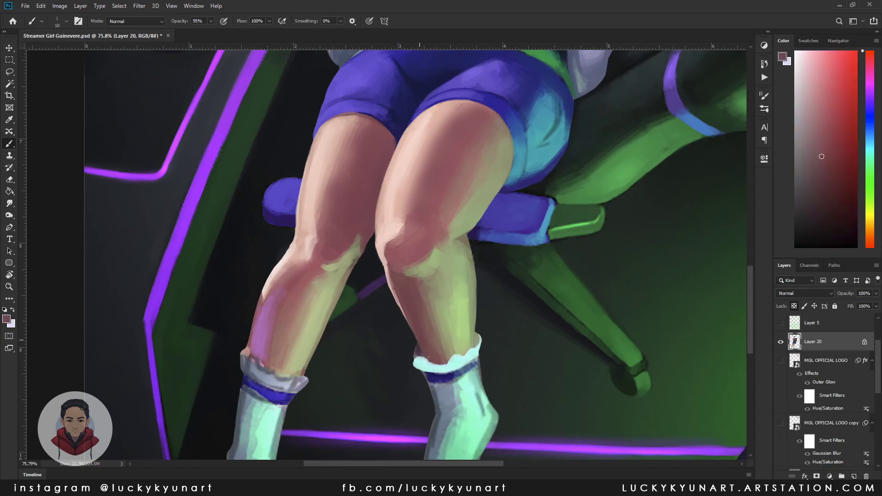
pyautogui.keyDown('alt'); pyautogui.click(416, 379); pyautogui.keyUp('alt')
pyautogui.keyDown('alt'); pyautogui.click(430, 366); pyautogui.keyUp('alt')
pyautogui.keyDown('alt'); pyautogui.click(478, 339); pyautogui.keyUp('alt')
# Step: Repaint the blue band below the far sock's ruffle with sampled blue and teal tones
pyautogui.keyDown('alt'); pyautogui.click(466, 372); pyautogui.keyUp('alt')
pyautogui.keyDown('alt'); pyautogui.click(468, 369); pyautogui.keyUp('alt')
pyautogui.keyDown('alt'); pyautogui.click(463, 369); pyautogui.keyUp('alt')
pyautogui.scroll(-1, 463, 372)
# Step: Smooth the far sock's ankle, heel and foot with sampled grey-blue and mint tones
pyautogui.keyDown('alt'); pyautogui.click(441, 363); pyautogui.keyUp('alt')
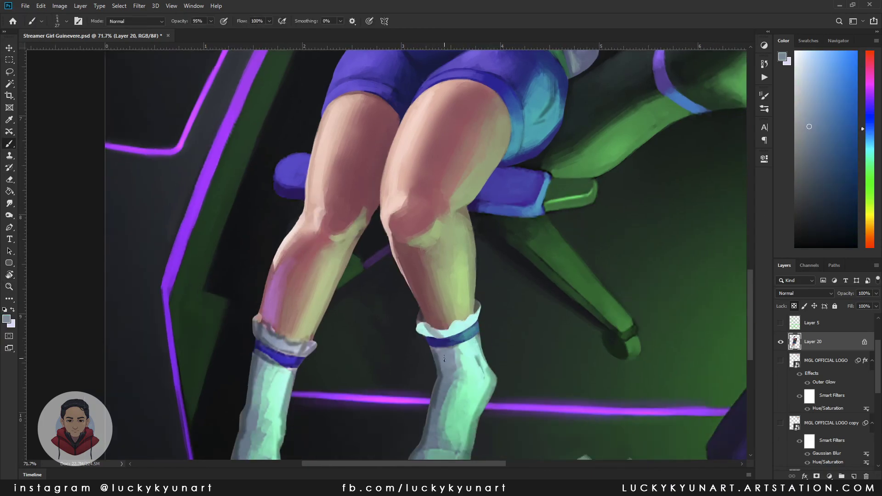
pyautogui.keyDown('alt'); pyautogui.click(436, 363); pyautogui.keyUp('alt')
pyautogui.moveTo(433, 421); pyautogui.dragTo(448, 377)
pyautogui.keyDown('alt'); pyautogui.click(469, 317); pyautogui.keyUp('alt')
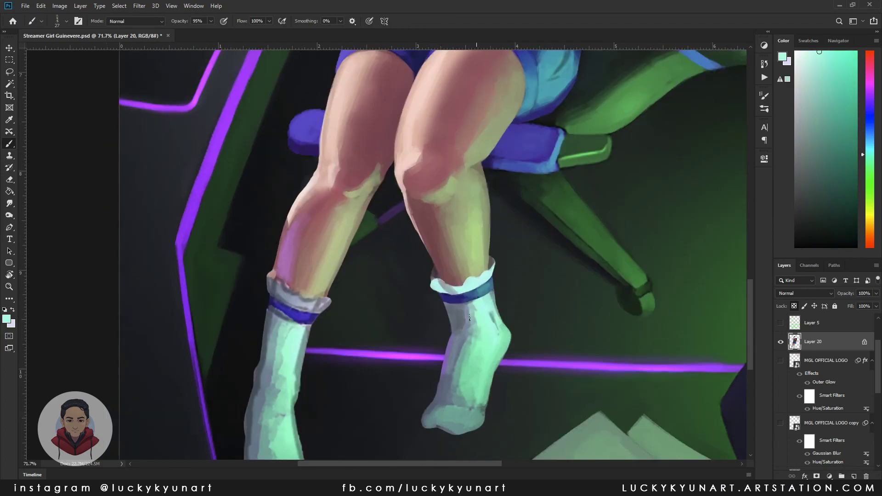
pyautogui.keyDown('alt'); pyautogui.click(478, 332); pyautogui.keyUp('alt')
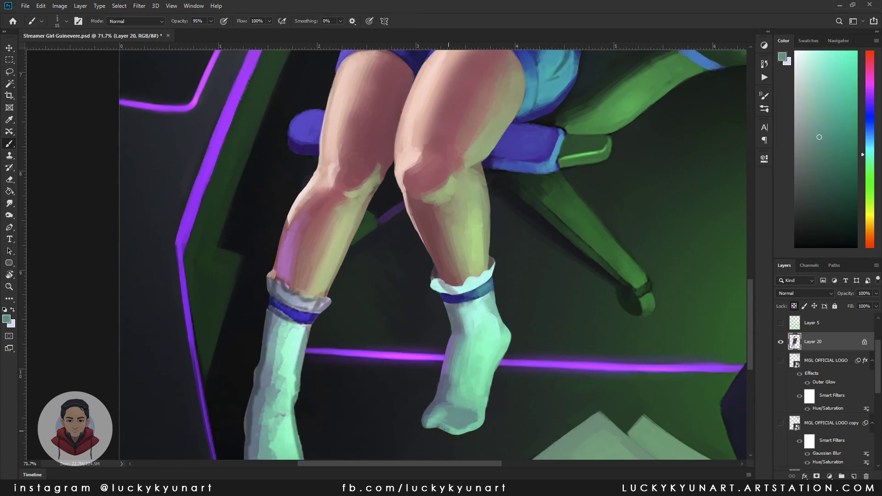
# Step: Repaint the cuff of the sock nearest the desk as a scalloped pale mint ruffle
pyautogui.scroll(-3, 704, 283)
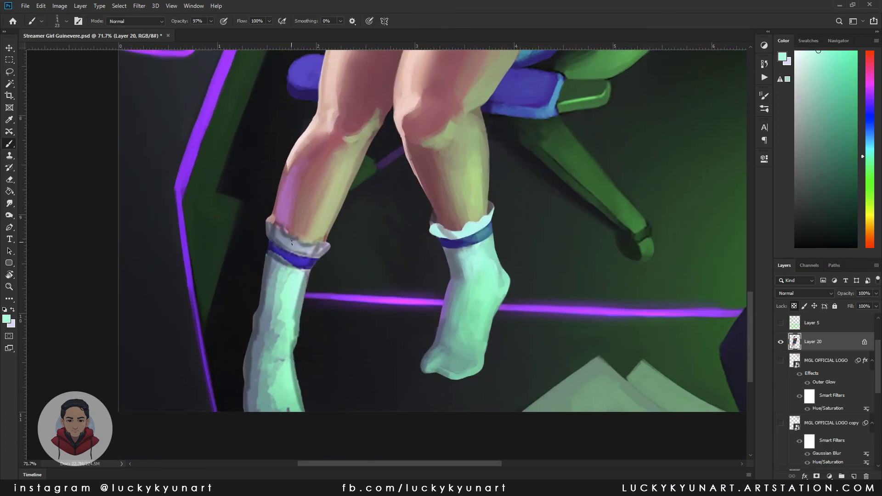
pyautogui.keyDown('alt'); pyautogui.click(279, 220); pyautogui.keyUp('alt')
pyautogui.keyDown('alt'); pyautogui.click(272, 225); pyautogui.keyUp('alt')
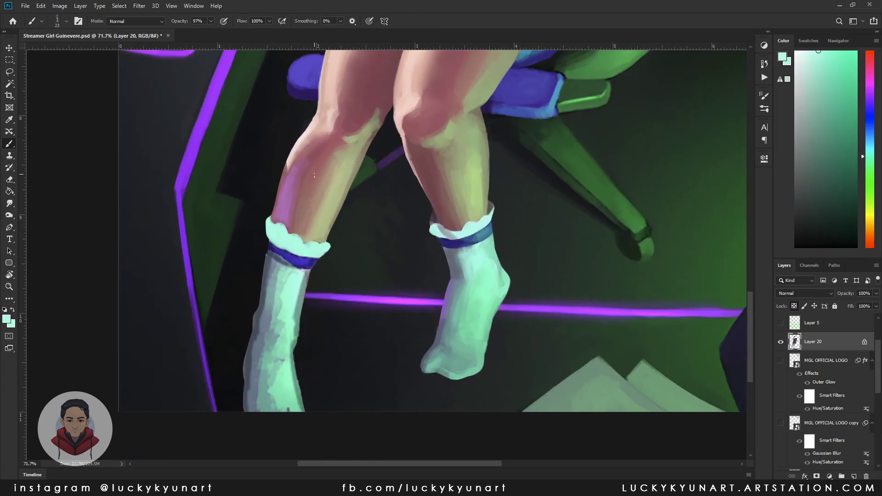
pyautogui.keyDown('alt'); pyautogui.click(269, 225); pyautogui.keyUp('alt')
pyautogui.moveTo(276, 228)
pyautogui.mouseDown()
pyautogui.moveTo(276, 246)
pyautogui.moveTo(296, 239)
pyautogui.moveTo(314, 244)
pyautogui.mouseUp()
pyautogui.press('[')
# Step: Shade the folds of the near sock's ruffle and blend teal into the blue band below it
pyautogui.keyDown('alt'); pyautogui.click(297, 210); pyautogui.keyUp('alt')
pyautogui.keyDown('alt'); pyautogui.click(271, 247); pyautogui.keyUp('alt')
pyautogui.keyDown('alt'); pyautogui.click(294, 275); pyautogui.keyUp('alt')
pyautogui.moveTo(275, 257)
pyautogui.mouseDown()
pyautogui.moveTo(312, 265)
pyautogui.moveTo(299, 262)
pyautogui.moveTo(303, 322)
pyautogui.mouseUp()
pyautogui.keyDown('alt'); pyautogui.click(285, 261); pyautogui.keyUp('alt')
pyautogui.keyDown('alt'); pyautogui.click(294, 285); pyautogui.keyUp('alt')
# Step: Smooth the sock nearest the desk with sampled mint tones at 95% opacity and add violet light along its outer edge
pyautogui.press('e')
pyautogui.press('b')
pyautogui.press('/')
pyautogui.keyDown('alt'); pyautogui.click(266, 270); pyautogui.keyUp('alt')
pyautogui.keyDown('alt'); pyautogui.click(253, 410); pyautogui.keyUp('alt')
pyautogui.moveTo(275, 405); pyautogui.dragTo(273, 327)
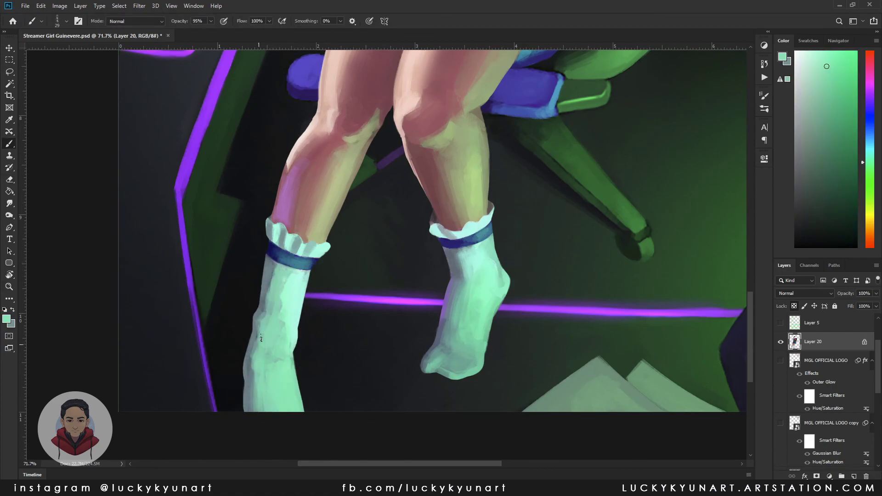
pyautogui.keyDown('alt'); pyautogui.click(263, 280); pyautogui.keyUp('alt')
pyautogui.keyDown('alt'); pyautogui.click(287, 312); pyautogui.keyUp('alt')
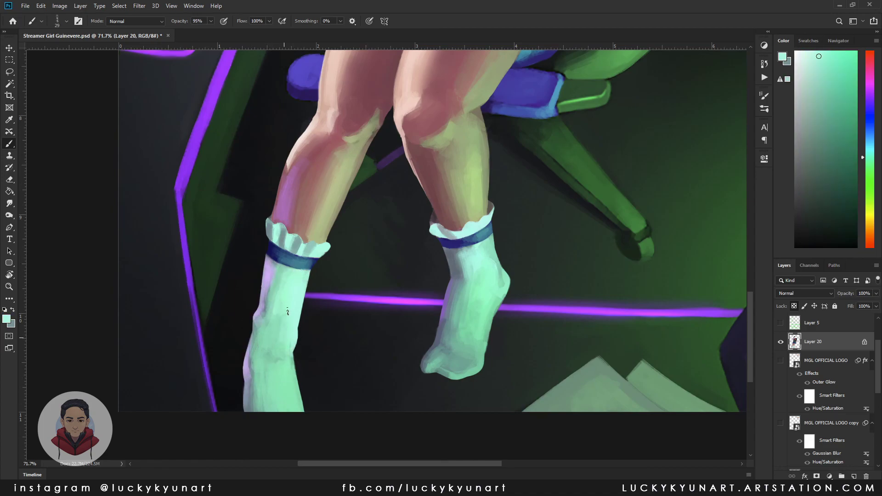
# Step: Shade the ruffle folds of the far sock's cuff with sampled grey-blue and a smaller brush
pyautogui.press('[')
pyautogui.press('[')
pyautogui.press('[')
pyautogui.press('[')
pyautogui.scroll(-2, 527, 309)
pyautogui.scroll(4, 470, 241)
pyautogui.keyDown('alt'); pyautogui.click(470, 242); pyautogui.keyUp('alt')
pyautogui.press('z')
pyautogui.scroll(-5, 708, 426)
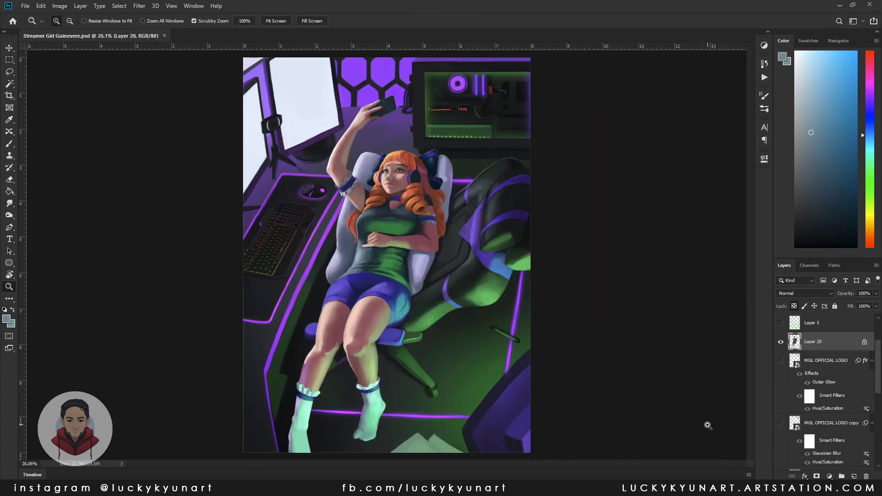
# Step: Touch up the character's skin with sampled dusty rose
pyautogui.scroll(4, 358, 165)
pyautogui.press('b')
pyautogui.keyDown('alt'); pyautogui.click(359, 172); pyautogui.keyUp('alt')
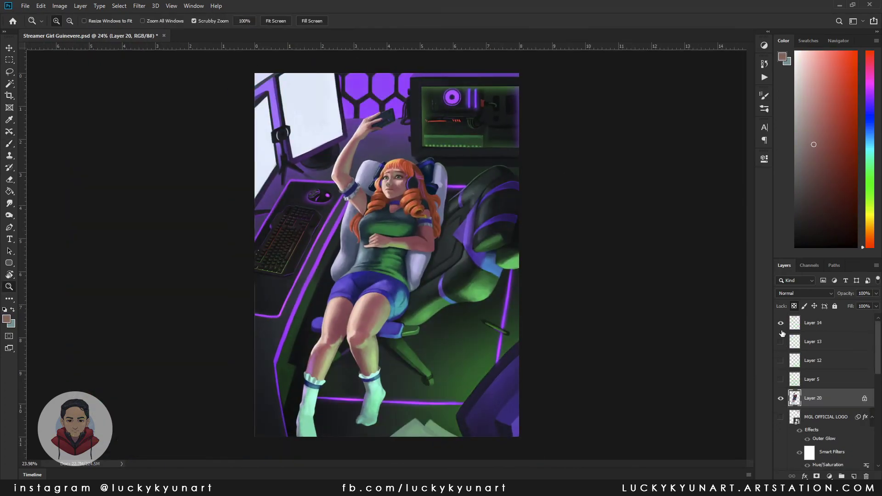